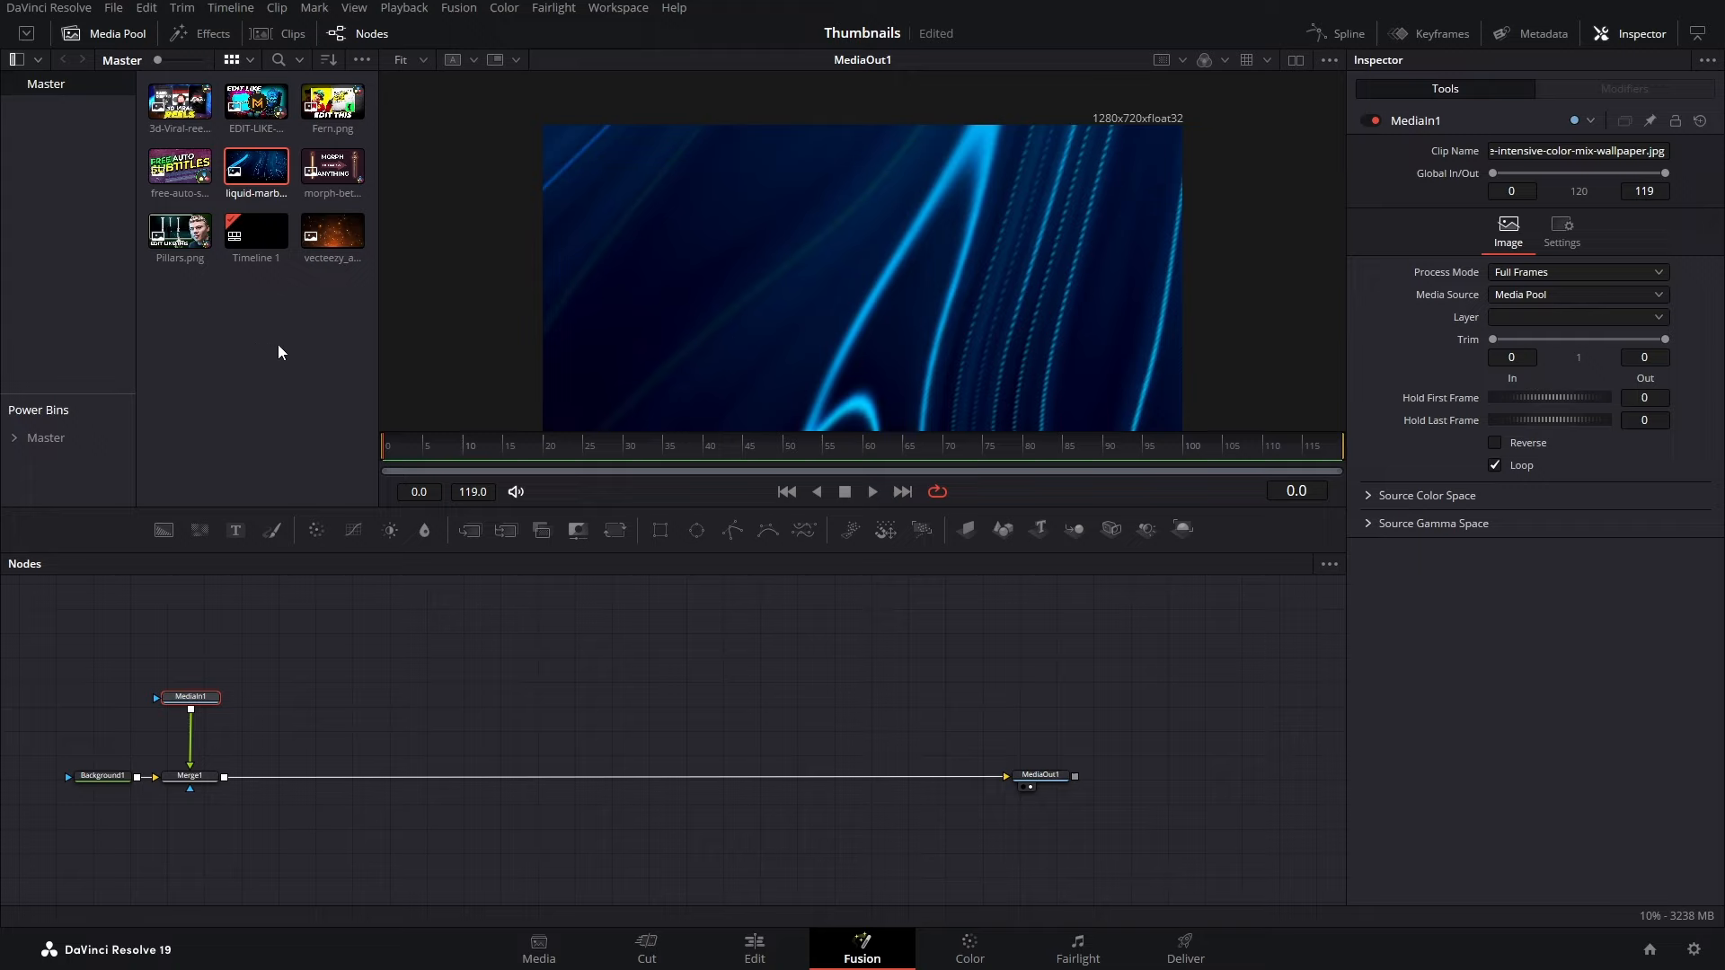
# Step: Add the six thumbnail images from the media pool to the node graph and move MediaOut1 farther along to make room
pyautogui.moveTo(180, 102); pyautogui.dragTo(319, 656)
pyautogui.moveTo(256, 101); pyautogui.dragTo(415, 659)
pyautogui.moveTo(324, 135); pyautogui.dragTo(511, 660)
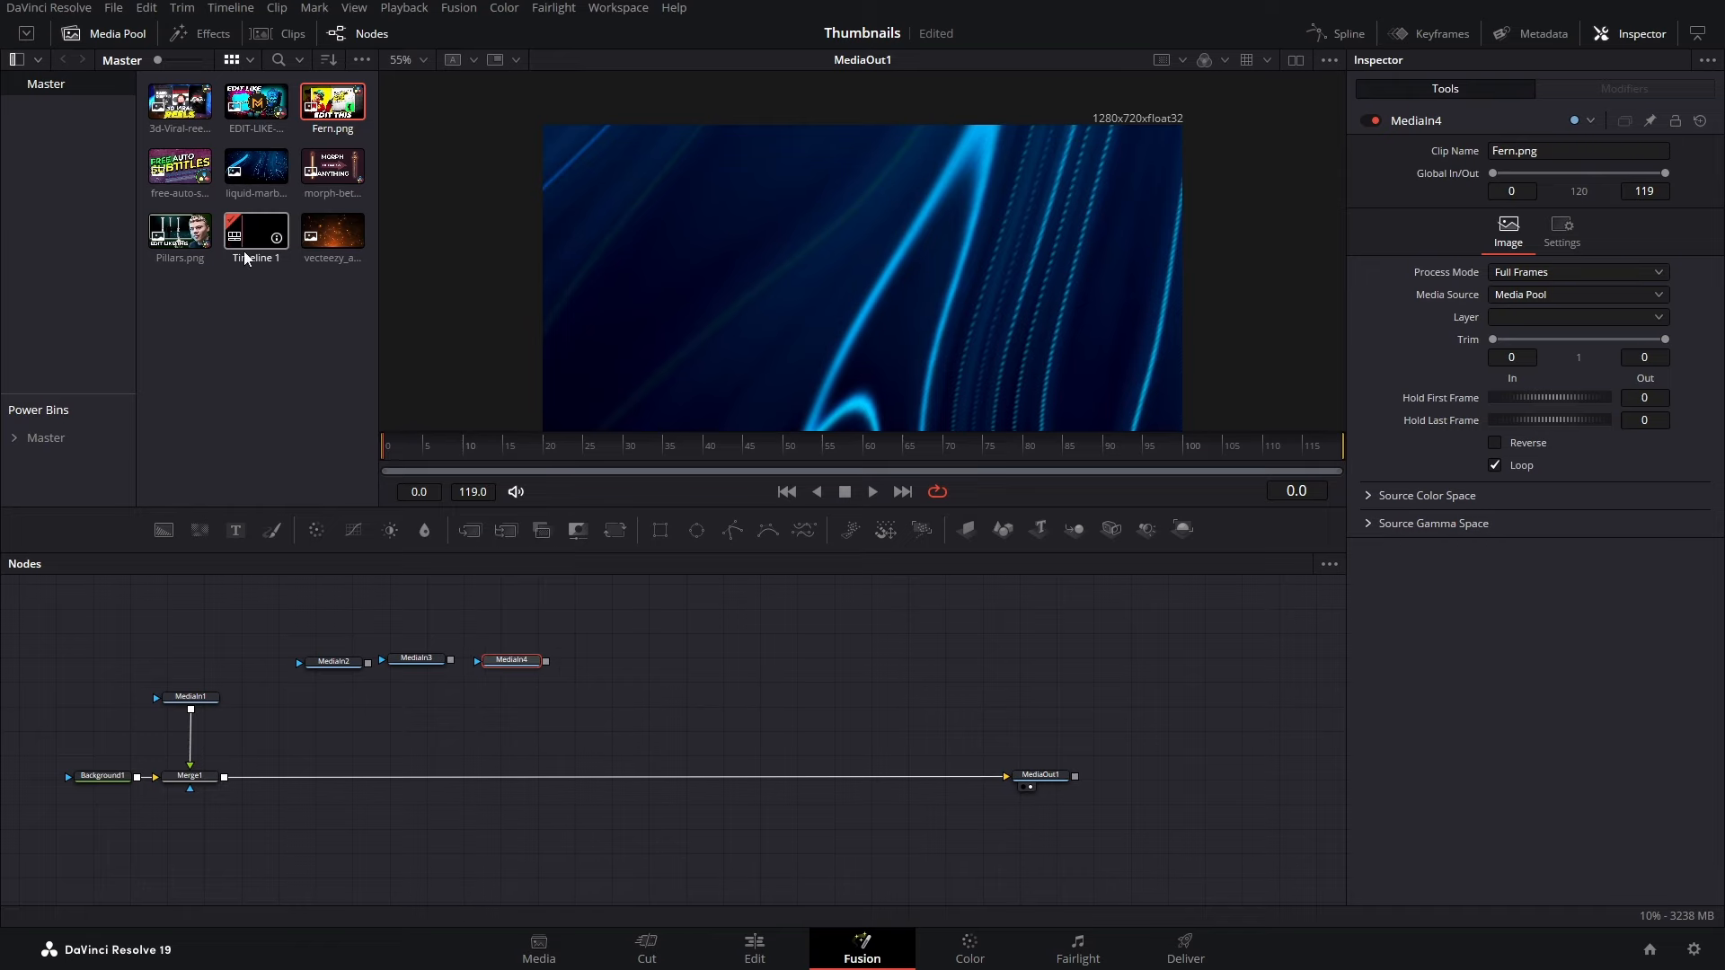
pyautogui.moveTo(256, 166); pyautogui.dragTo(601, 665)
pyautogui.moveTo(332, 166); pyautogui.dragTo(682, 664)
pyautogui.moveTo(179, 231); pyautogui.dragTo(773, 665)
pyautogui.moveTo(1042, 777); pyautogui.dragTo(1148, 774)
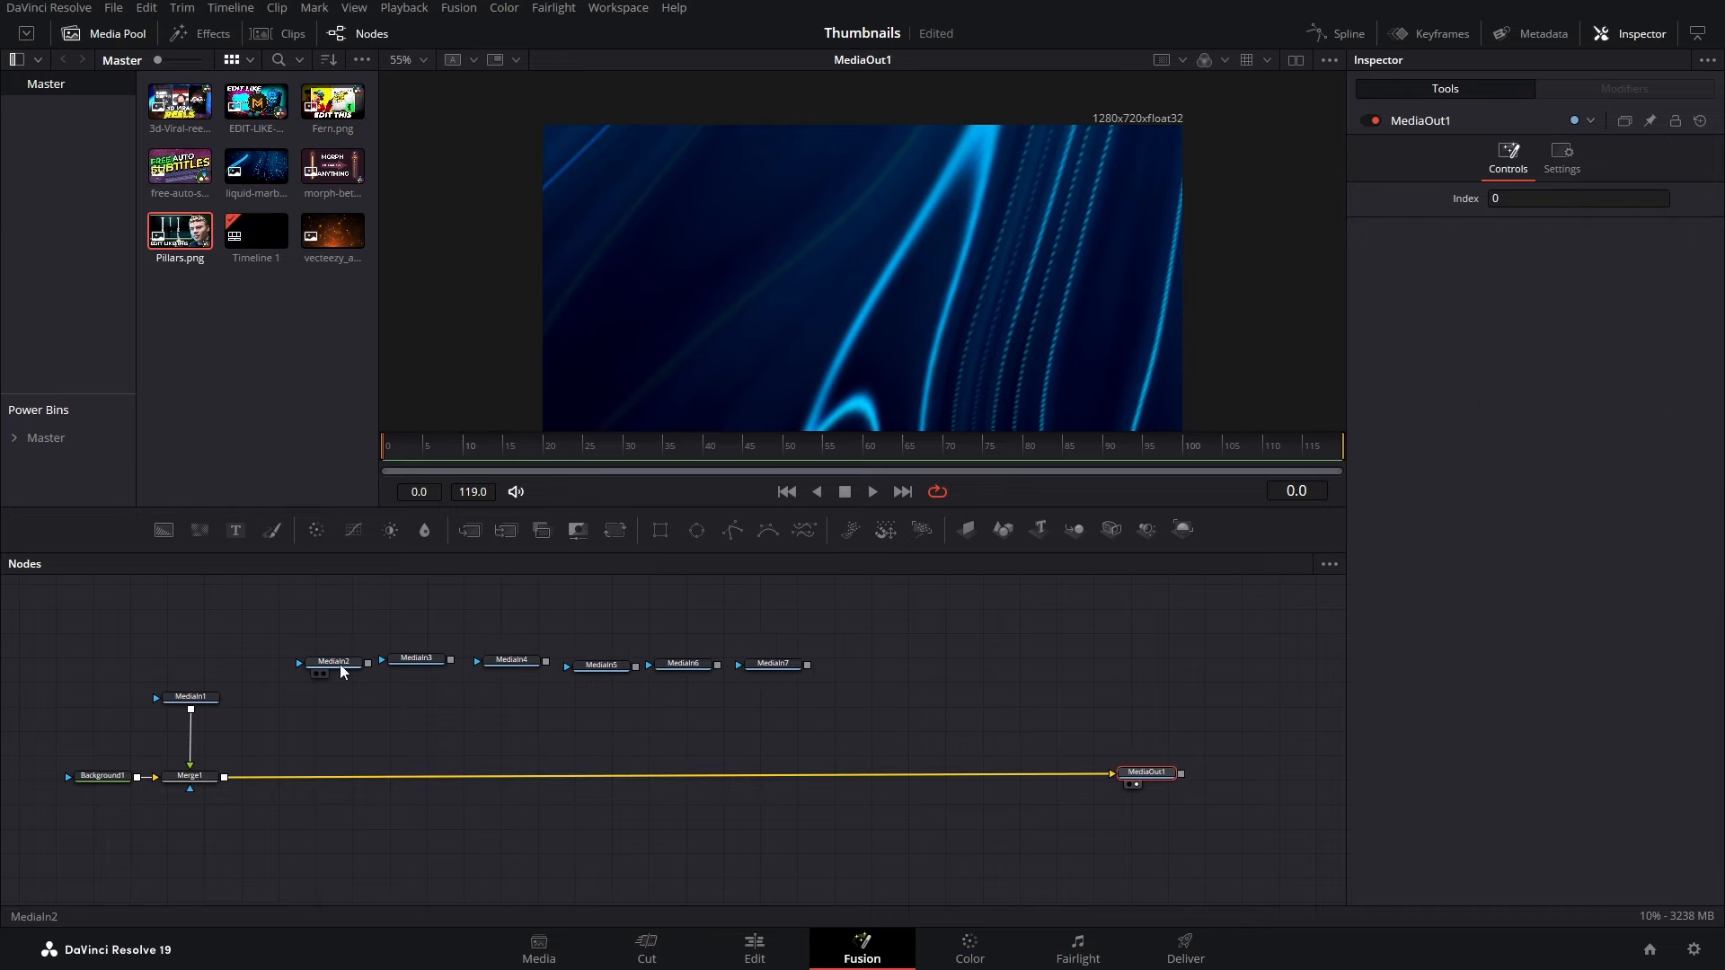
# Step: Merge MediaIn2 through MediaIn7 one after another into the chain between Merge1 and MediaOut1, each with its own merge node
pyautogui.moveTo(339, 664); pyautogui.dragTo(322, 675)
pyautogui.moveTo(350, 674); pyautogui.dragTo(224, 778)
pyautogui.moveTo(451, 659); pyautogui.dragTo(386, 776)
pyautogui.moveTo(419, 664); pyautogui.dragTo(419, 687)
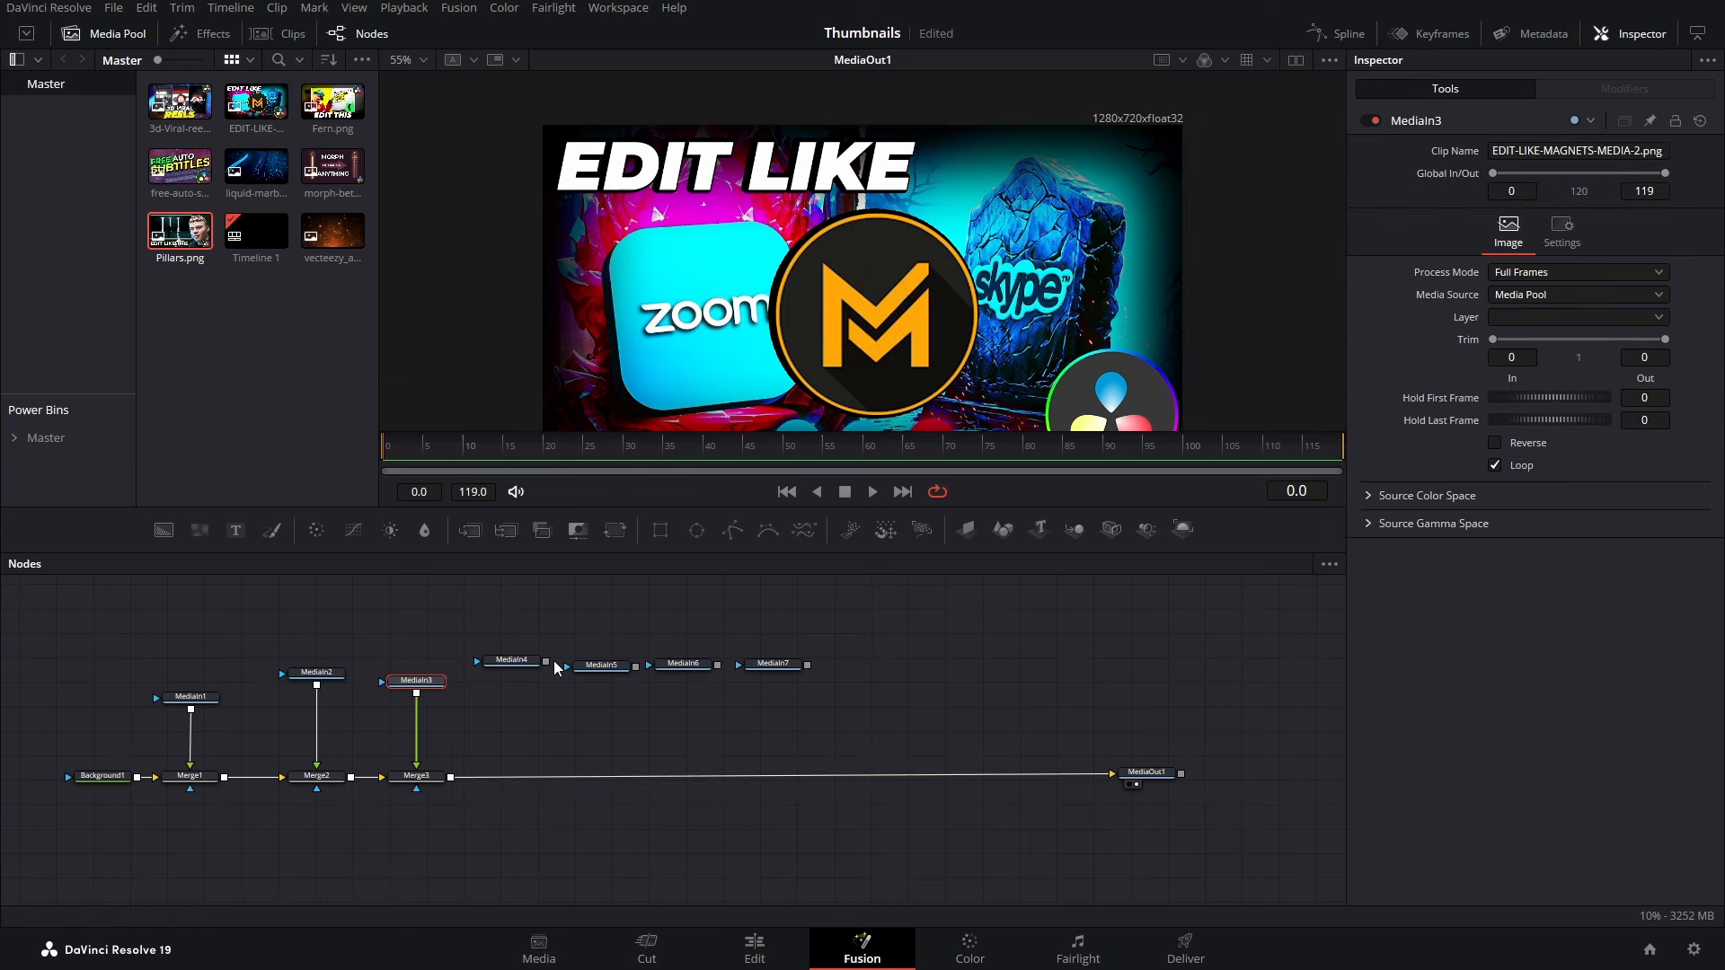
pyautogui.moveTo(546, 662); pyautogui.dragTo(454, 780)
pyautogui.moveTo(512, 661); pyautogui.dragTo(513, 684)
pyautogui.moveTo(635, 666); pyautogui.dragTo(593, 776)
pyautogui.moveTo(717, 672); pyautogui.dragTo(638, 774)
pyautogui.moveTo(807, 665); pyautogui.dragTo(770, 684)
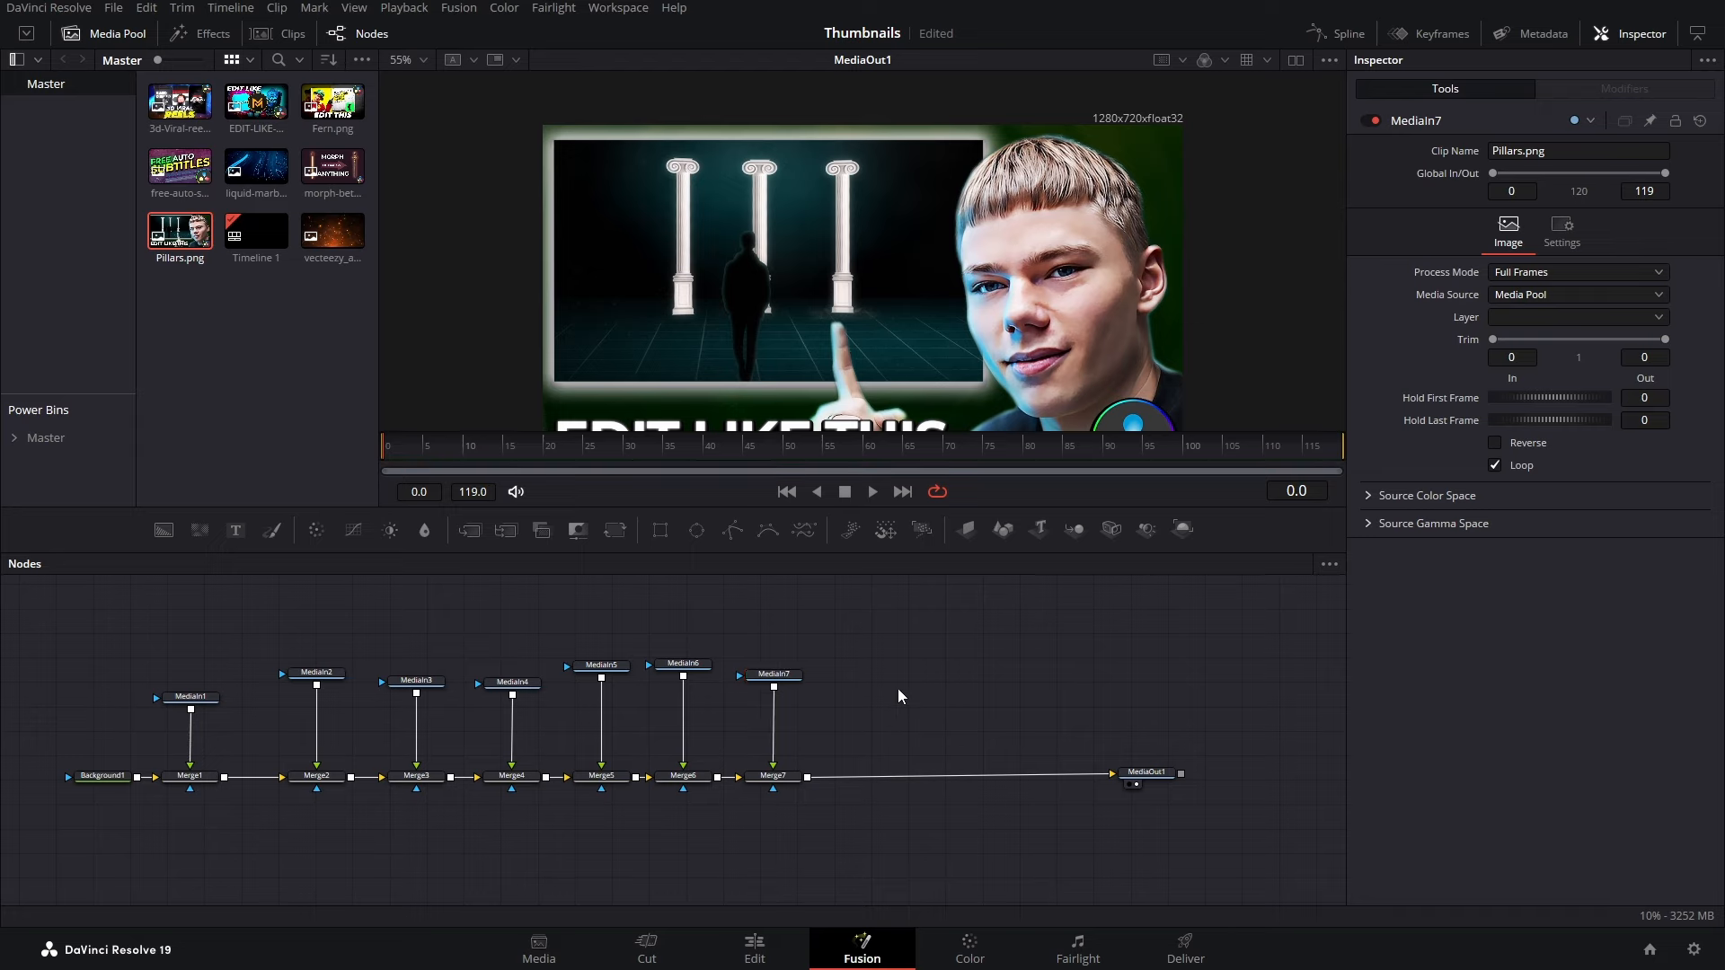
# Step: Align Background1, the seven merge nodes and MediaOut1 in one straight row, shifting the media nodes along with them
pyautogui.rightClick(898, 688)
pyautogui.click(401, 645)
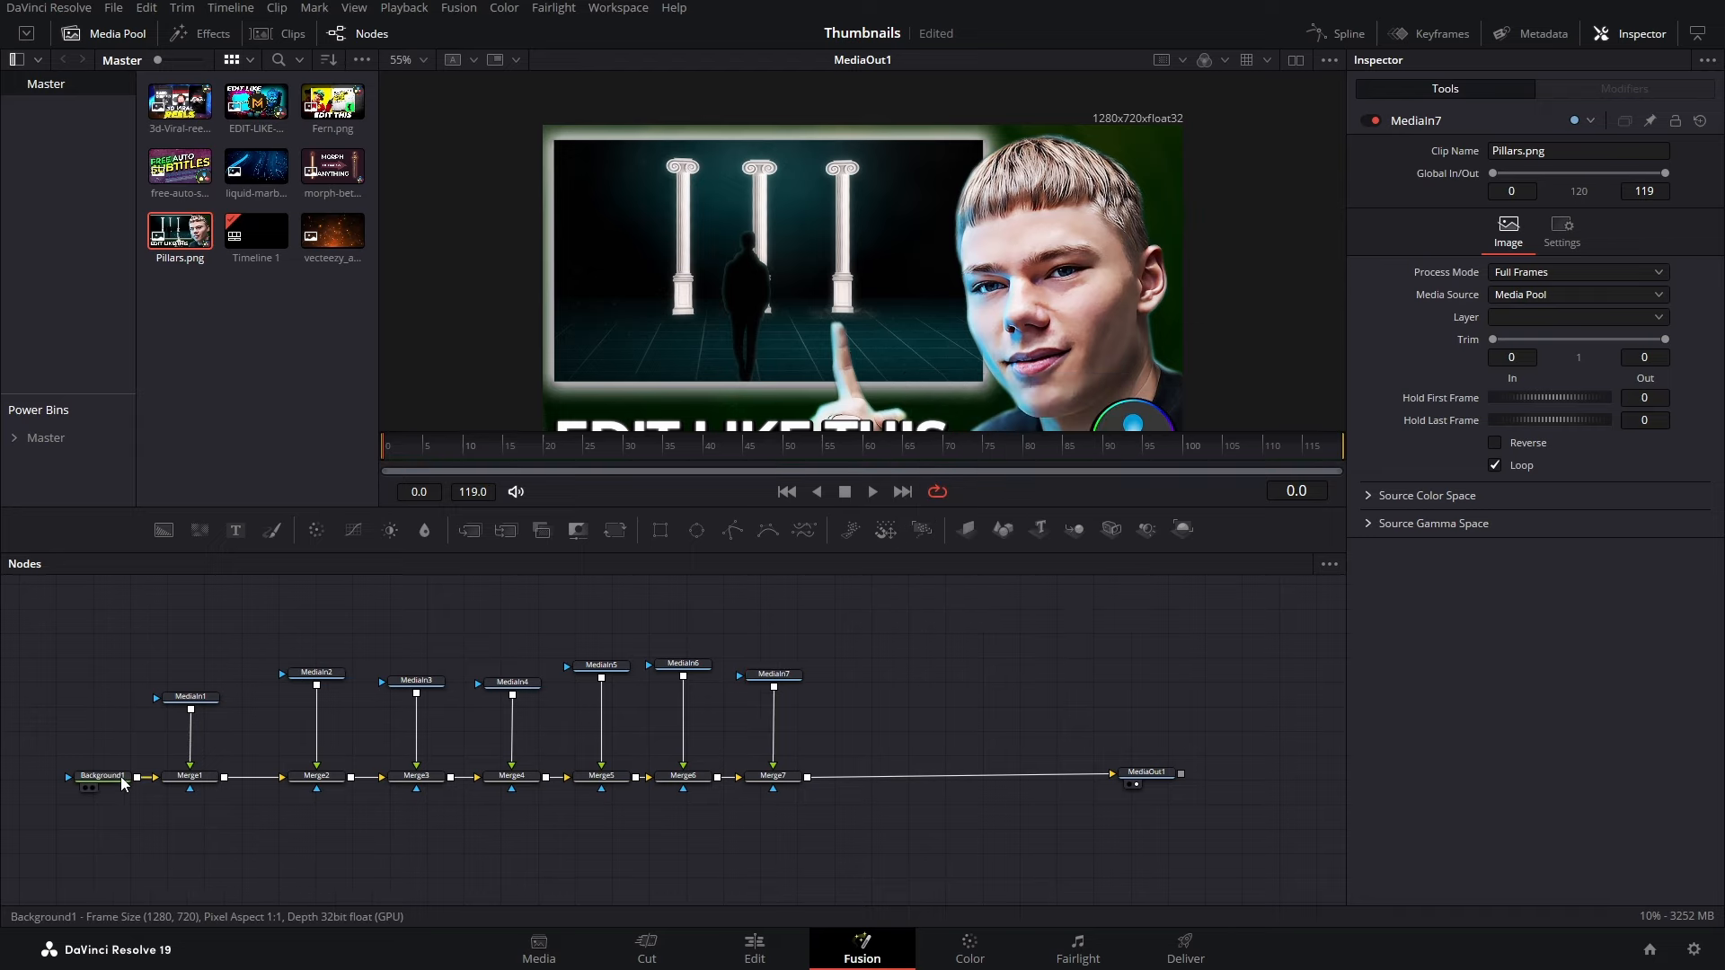
pyautogui.moveTo(101, 775); pyautogui.dragTo(799, 755)
pyautogui.moveTo(1148, 774); pyautogui.dragTo(1133, 756)
pyautogui.moveTo(144, 624); pyautogui.dragTo(796, 688)
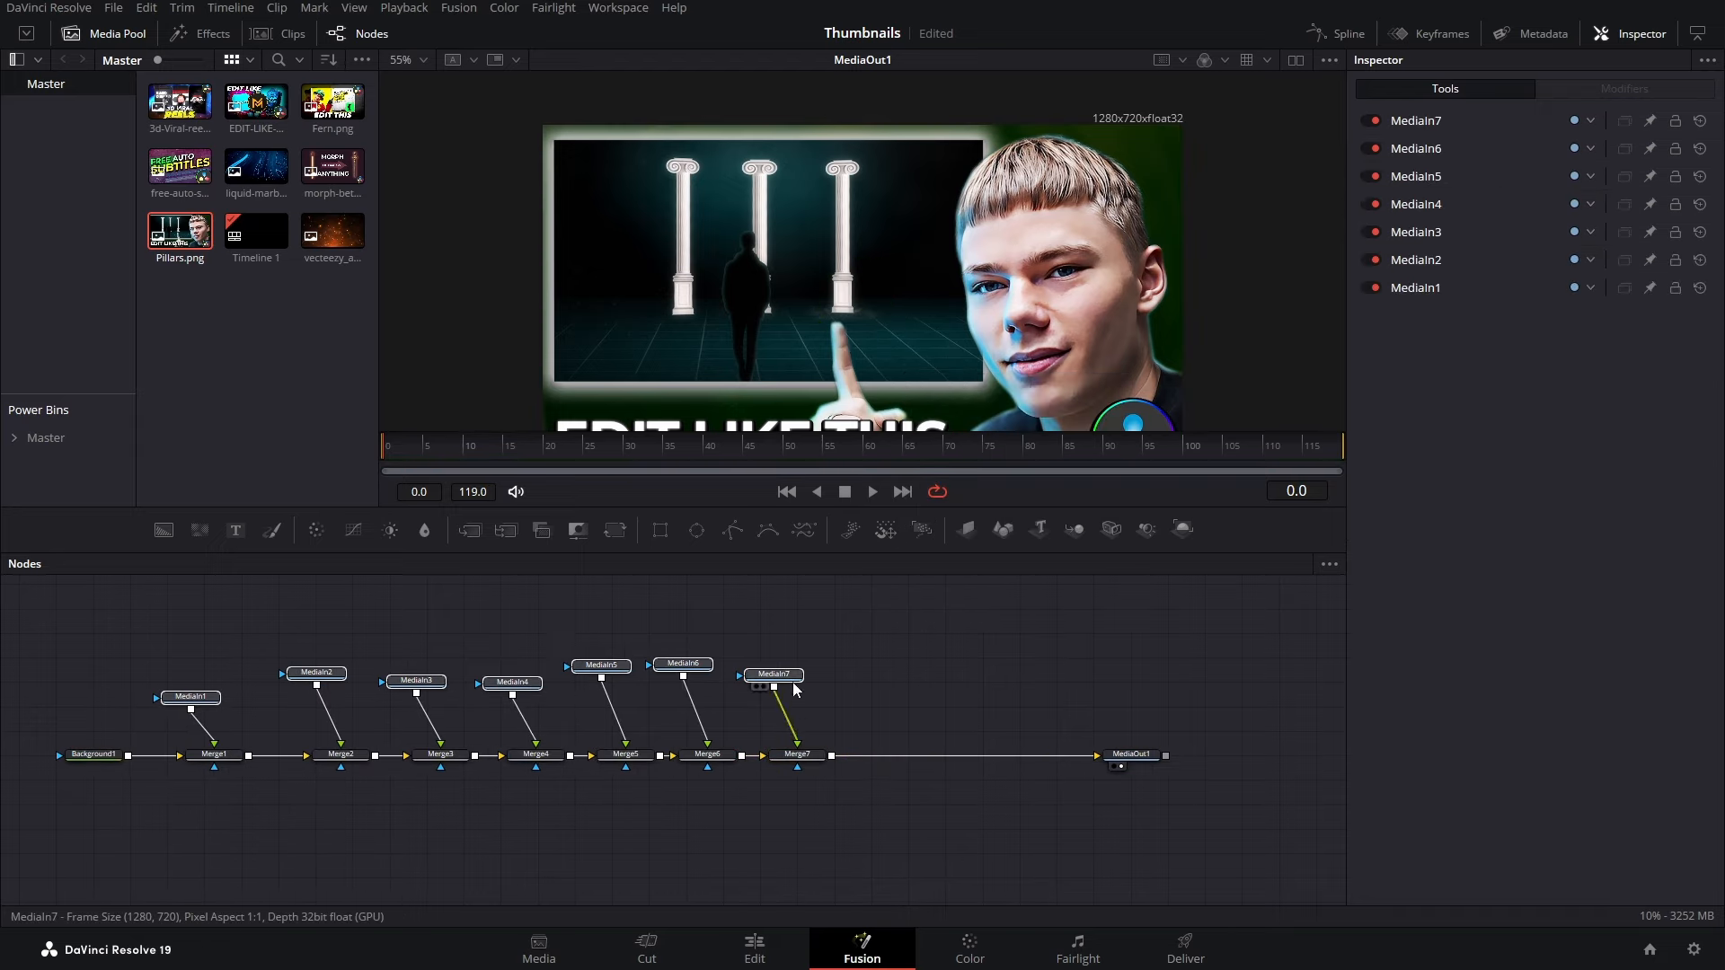
pyautogui.moveTo(191, 698); pyautogui.dragTo(215, 705)
pyautogui.moveTo(329, 682); pyautogui.dragTo(342, 660)
pyautogui.moveTo(896, 817); pyautogui.dragTo(176, 719)
pyautogui.moveTo(217, 756); pyautogui.dragTo(245, 757)
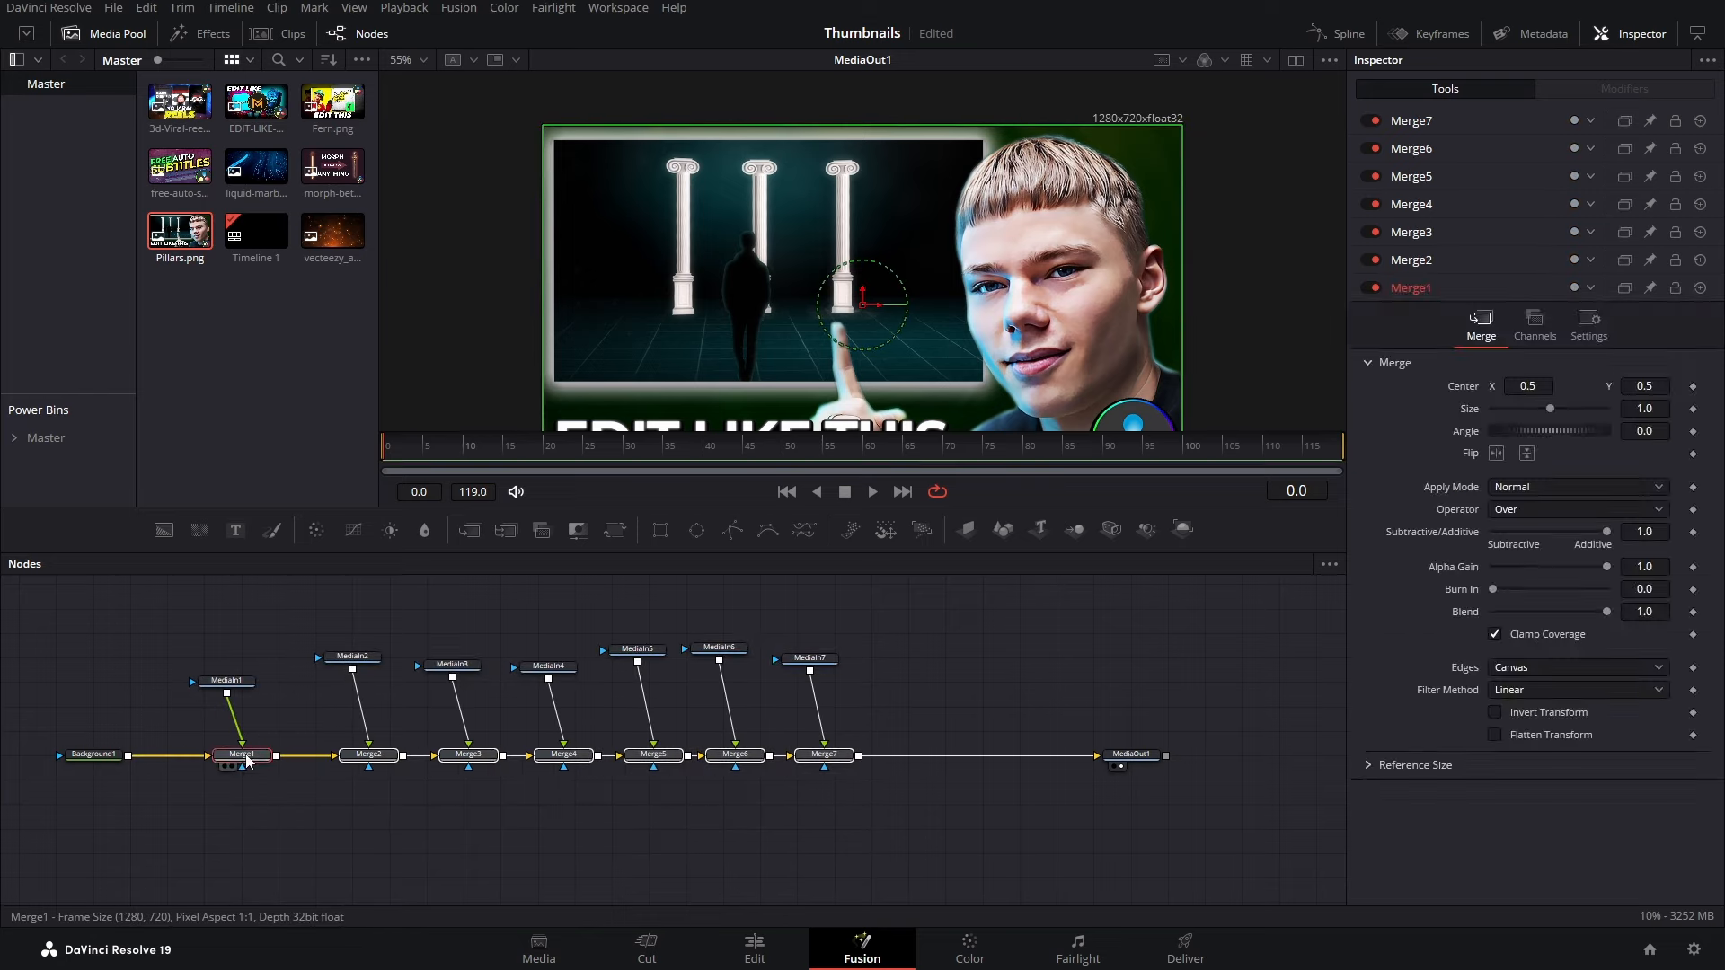
# Step: Line up MediaIn1 through MediaIn4 directly above Merge1 through Merge4 and space these pairs out
pyautogui.moveTo(161, 620); pyautogui.dragTo(808, 694)
pyautogui.moveTo(796, 665); pyautogui.dragTo(820, 663)
pyautogui.moveTo(253, 679); pyautogui.dragTo(243, 681)
pyautogui.moveTo(381, 663); pyautogui.dragTo(356, 666)
pyautogui.moveTo(380, 753); pyautogui.dragTo(364, 753)
pyautogui.moveTo(471, 755); pyautogui.dragTo(467, 755)
pyautogui.moveTo(492, 667); pyautogui.dragTo(577, 657)
pyautogui.moveTo(566, 758); pyautogui.dragTo(577, 758)
# Step: Space out Merge5 through Merge7 and place MediaIn5 through MediaIn7 directly above them
pyautogui.moveTo(705, 616); pyautogui.dragTo(872, 758)
pyautogui.click(884, 661)
pyautogui.moveTo(785, 646); pyautogui.dragTo(800, 658)
pyautogui.click(662, 760)
pyautogui.moveTo(665, 761); pyautogui.dragTo(698, 761)
pyautogui.moveTo(665, 648); pyautogui.dragTo(690, 656)
pyautogui.click(575, 656)
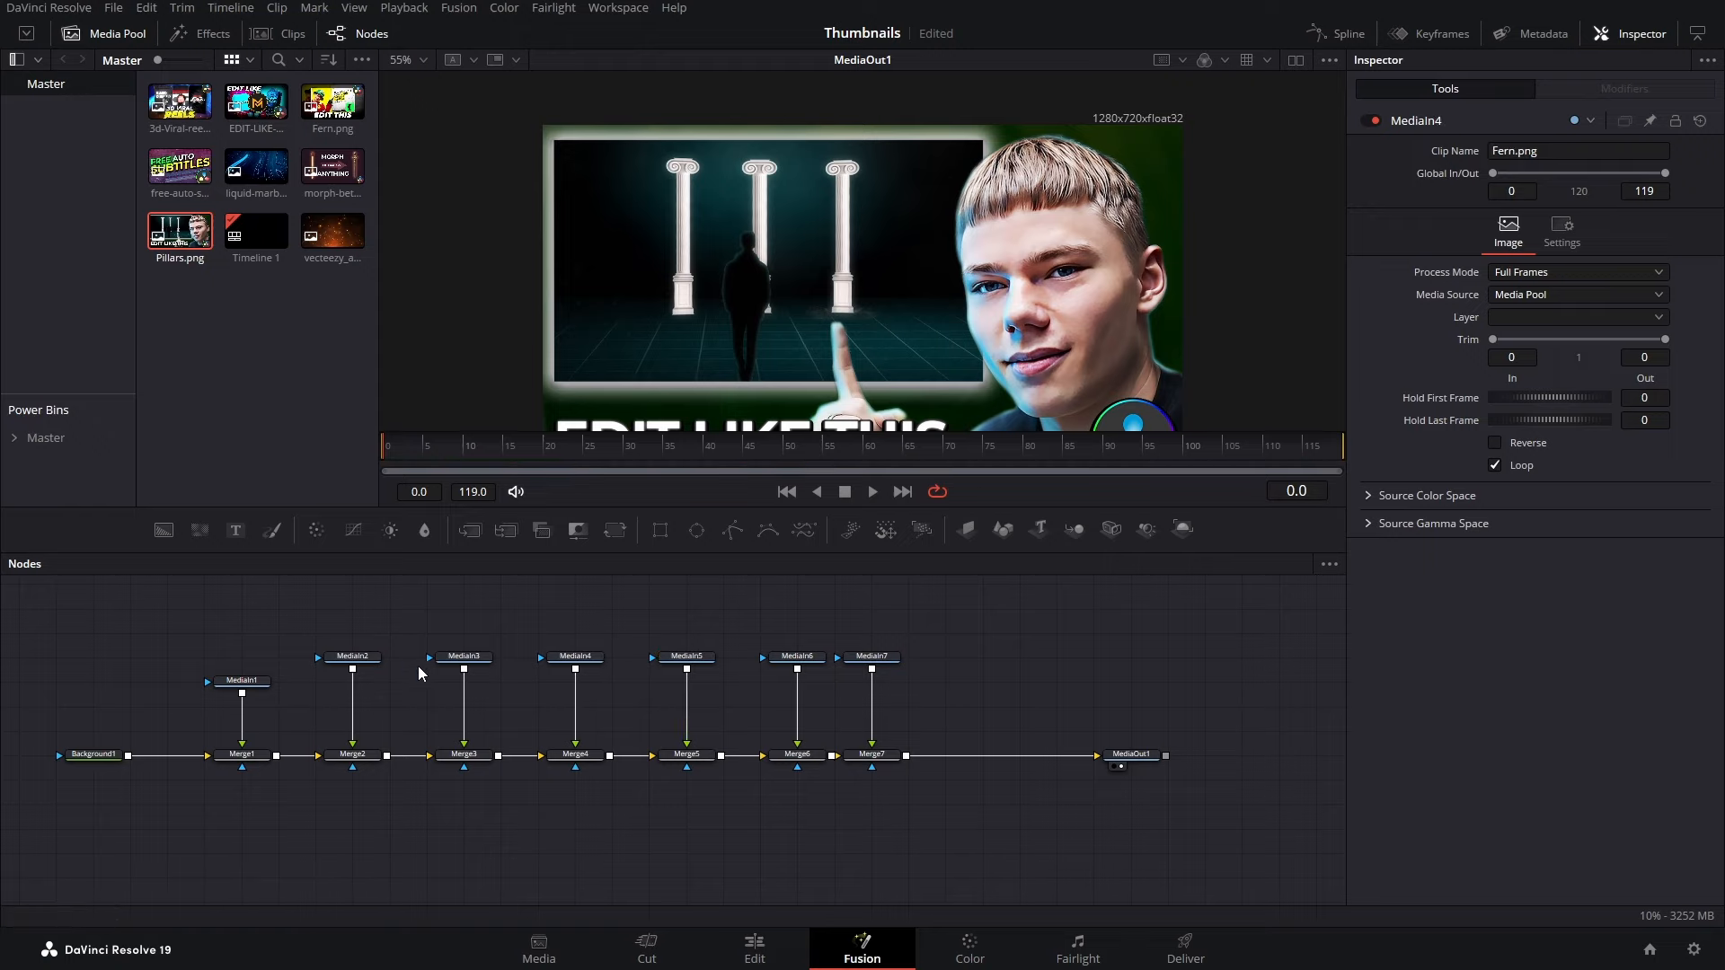
# Step: Add a Transform node after MediaIn2 and set its size to 0.3
pyautogui.click(355, 659)
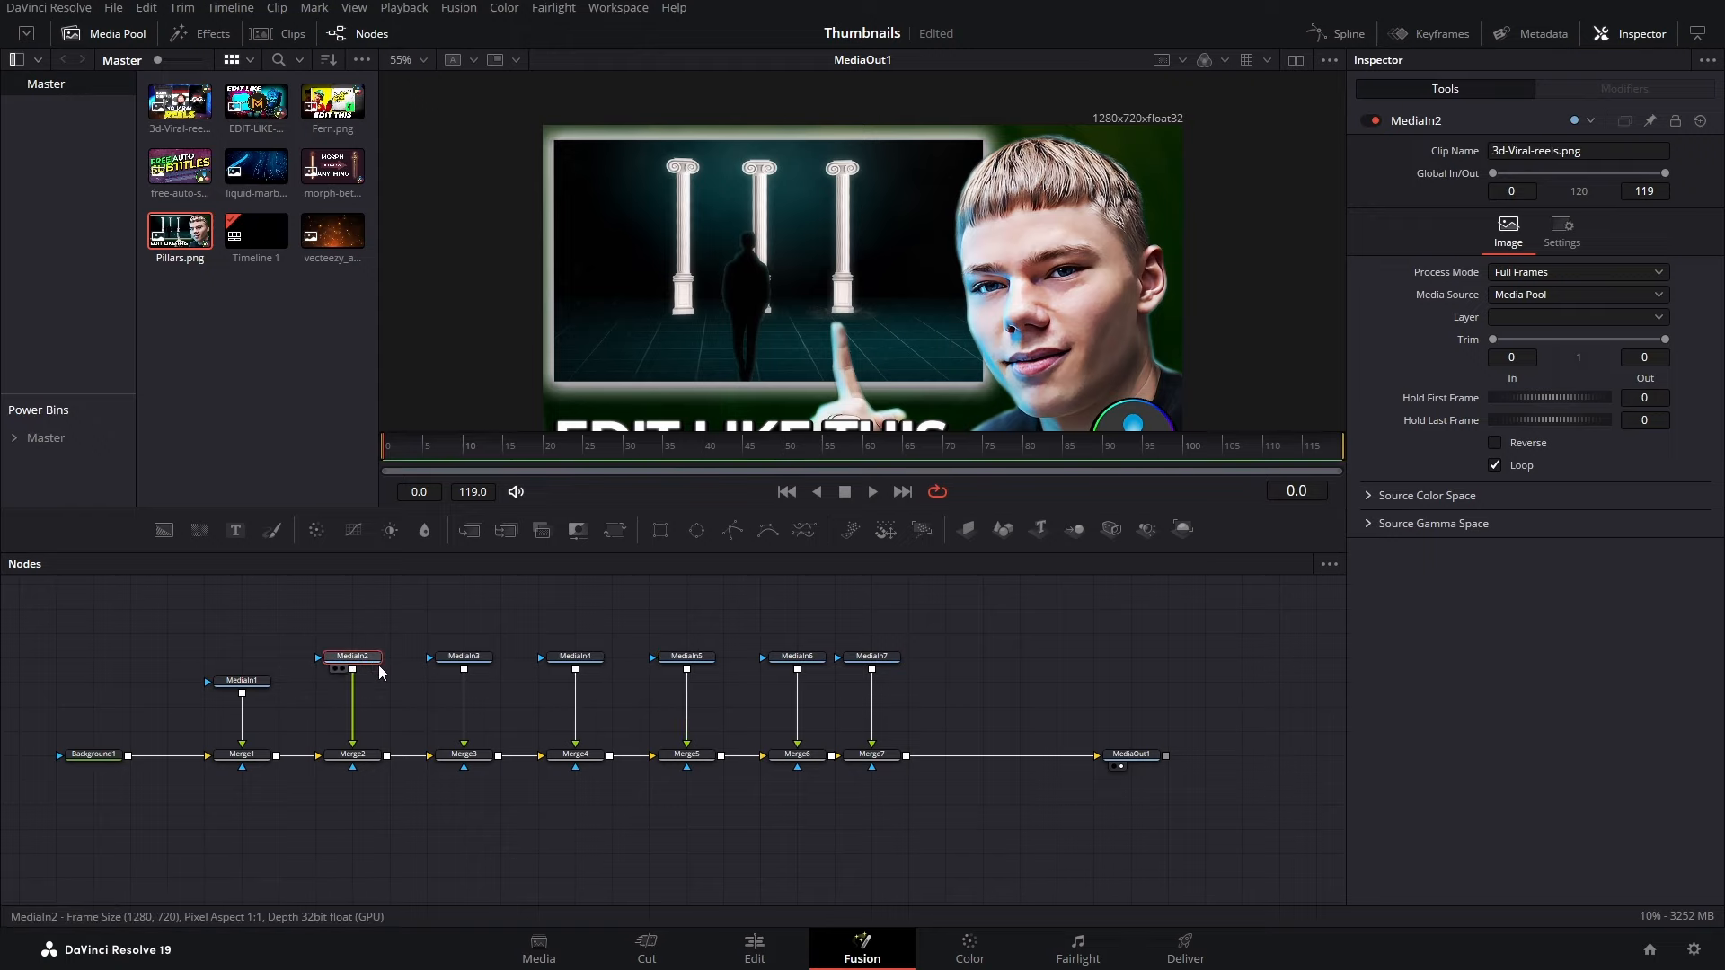
pyautogui.hotkey('shift', 'space')
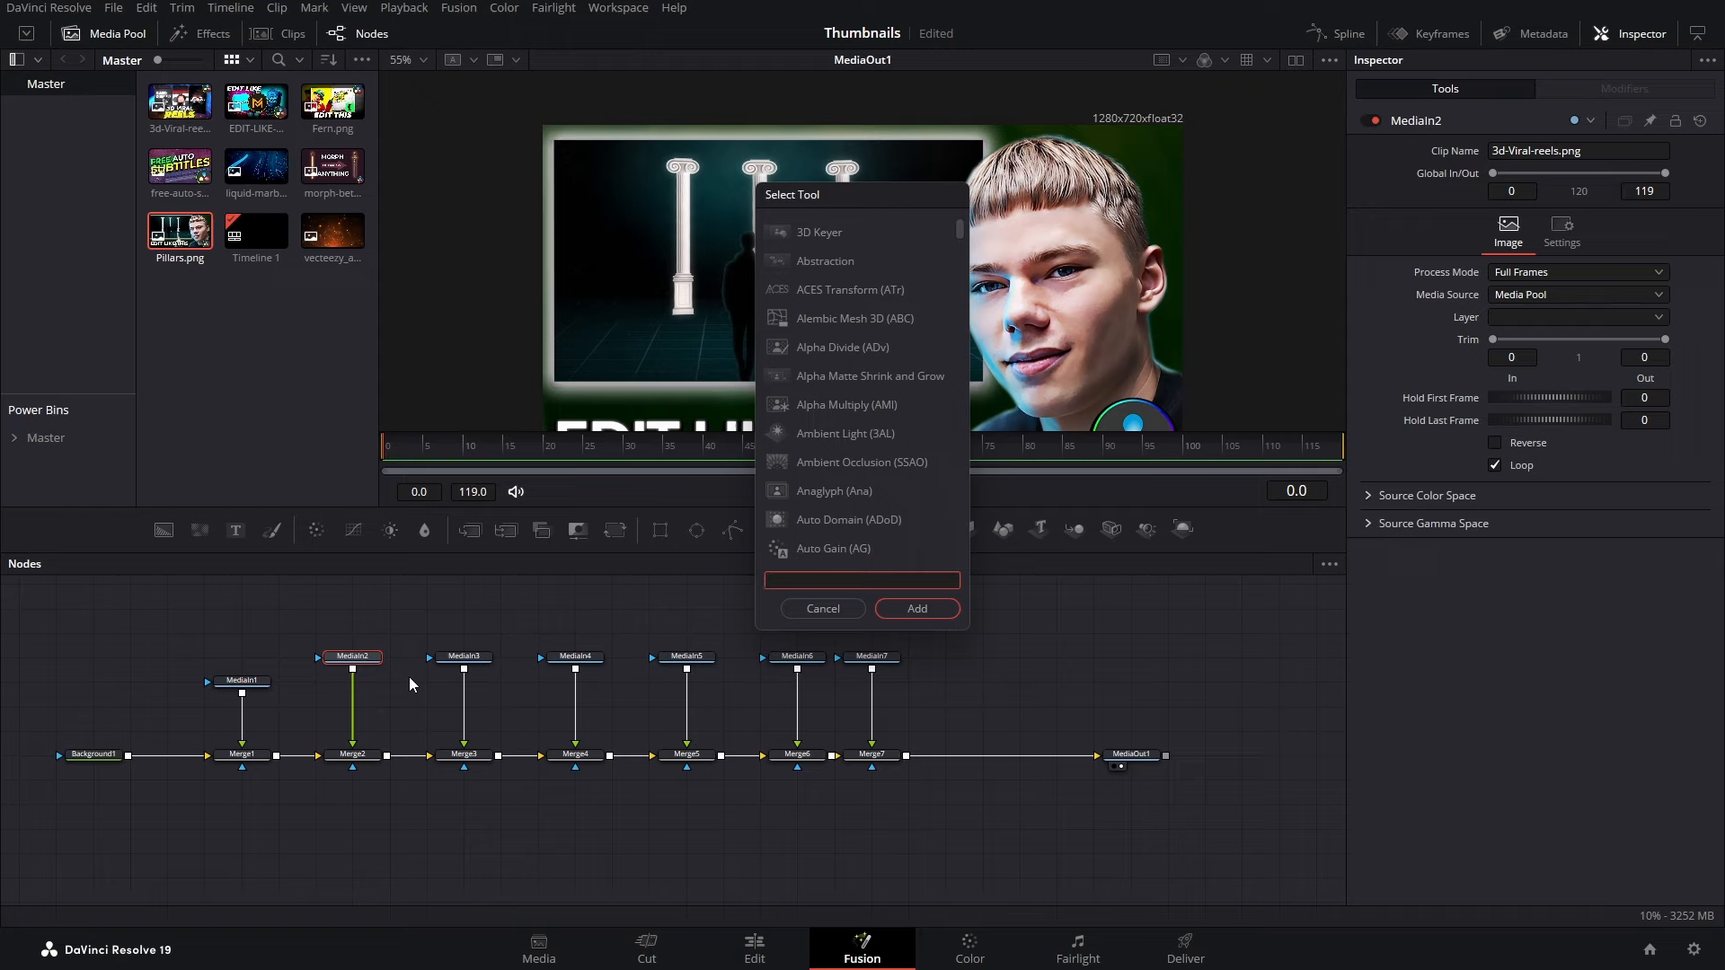
pyautogui.write('trans')
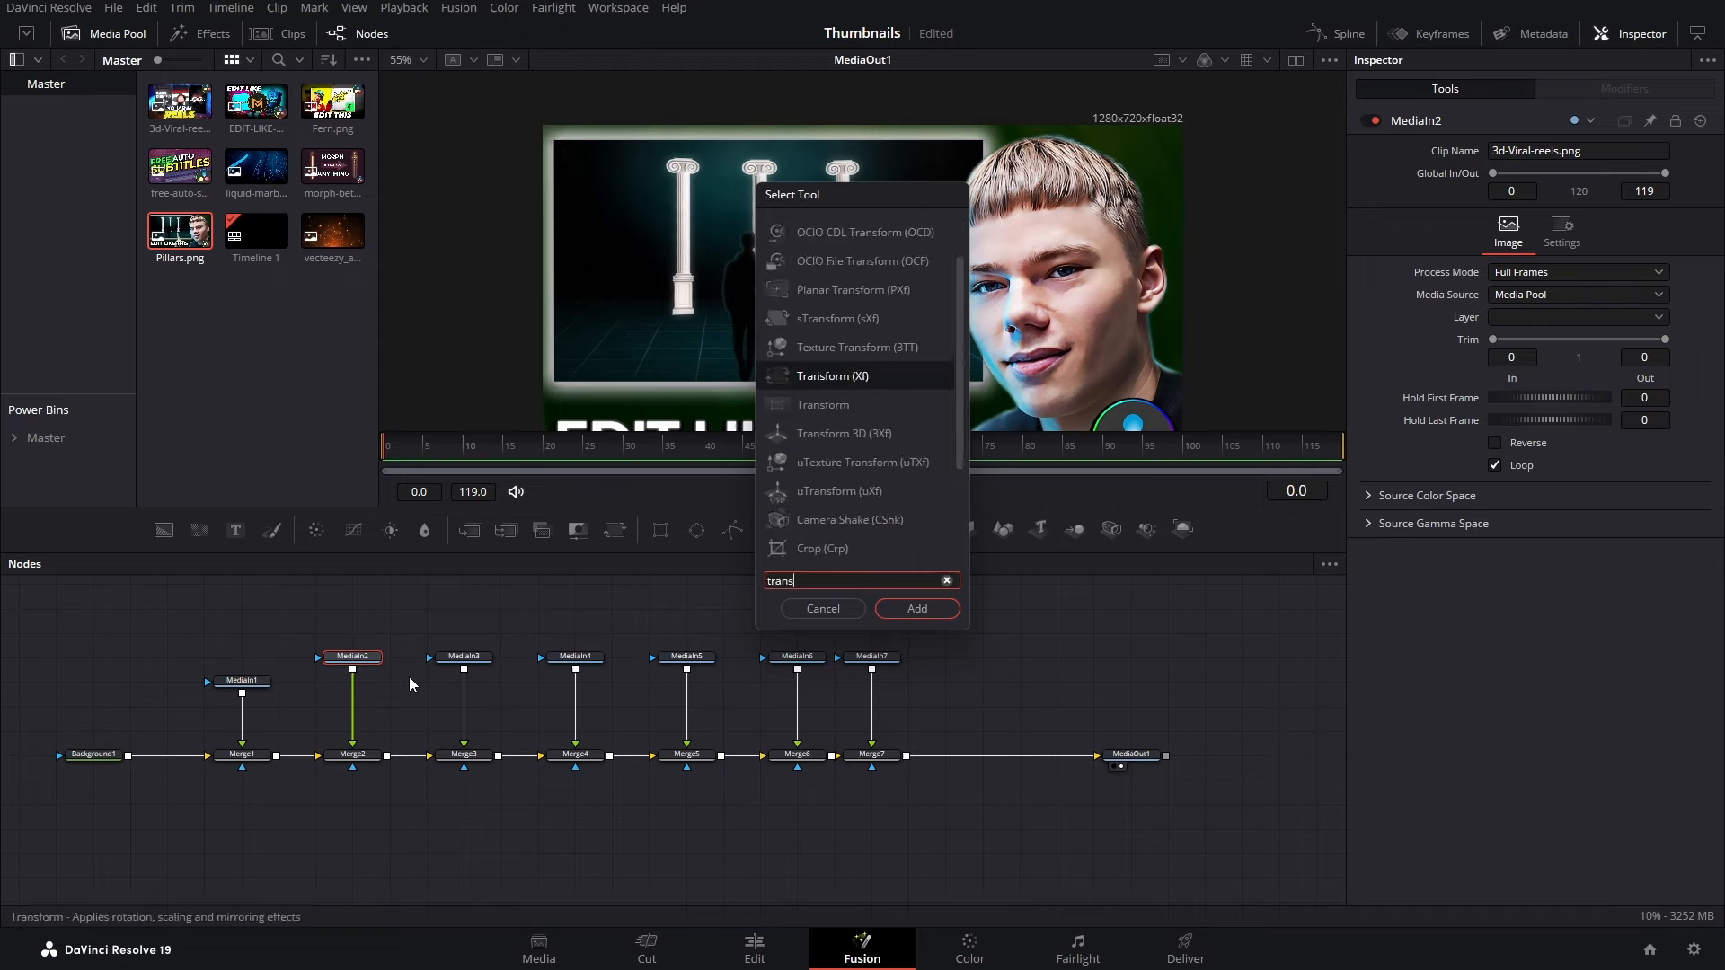
pyautogui.press('Return')
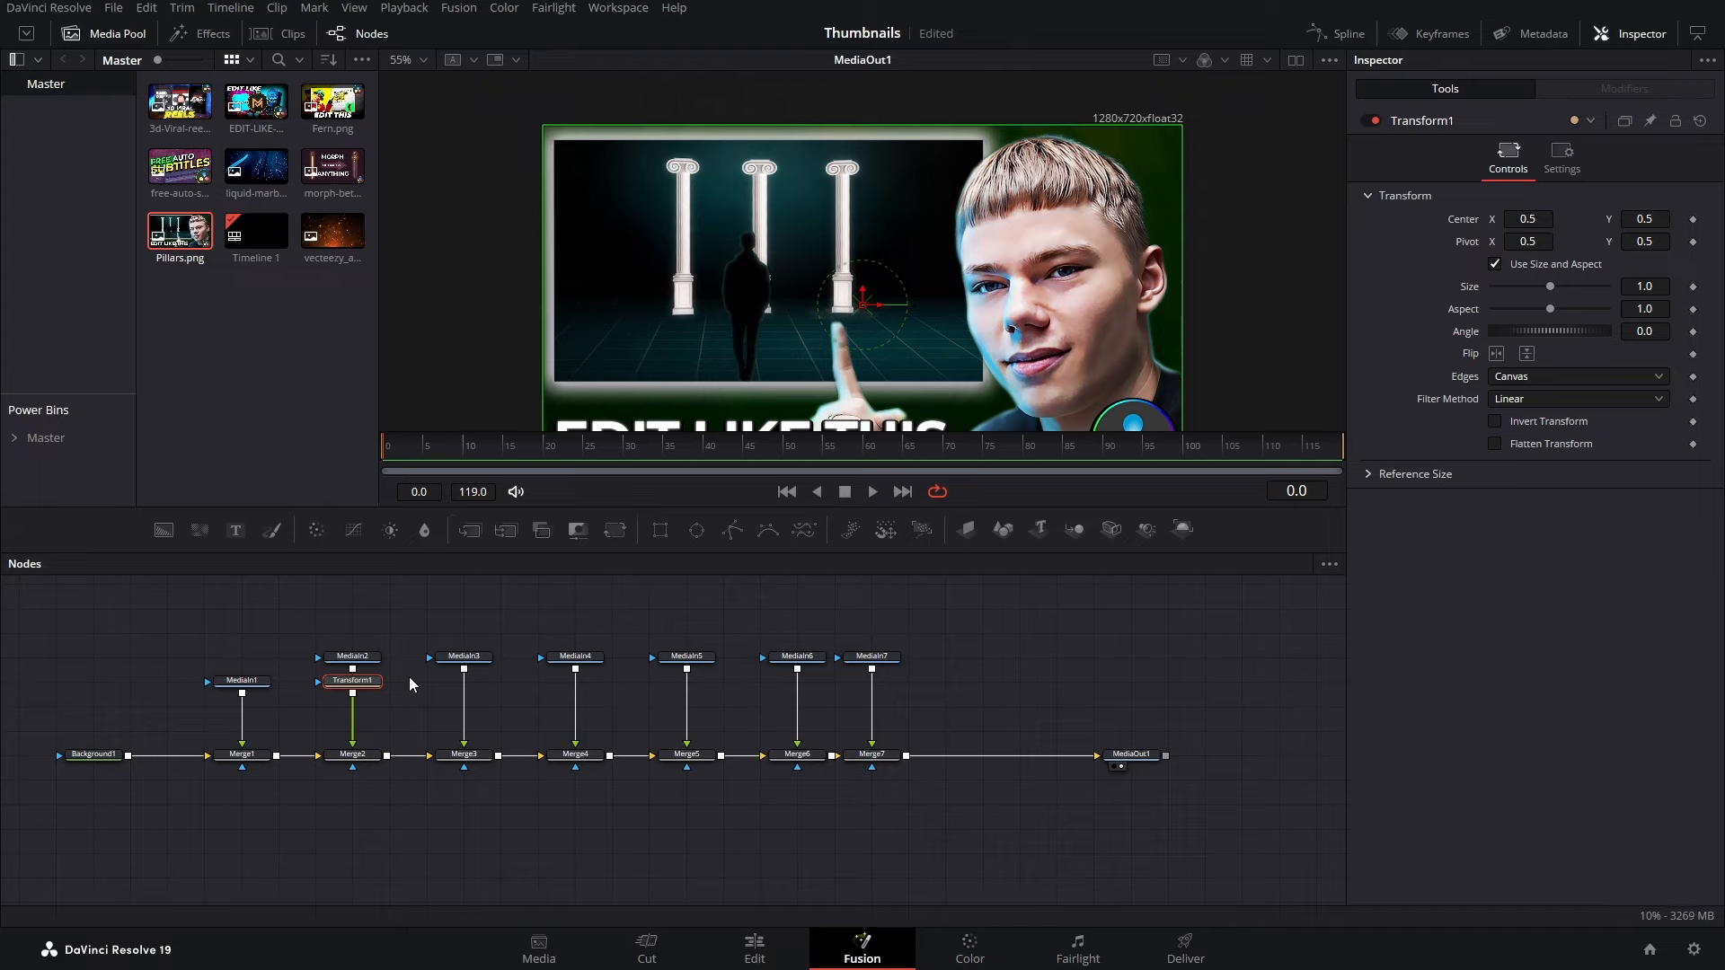
pyautogui.click(1659, 287)
pyautogui.press('Tab')
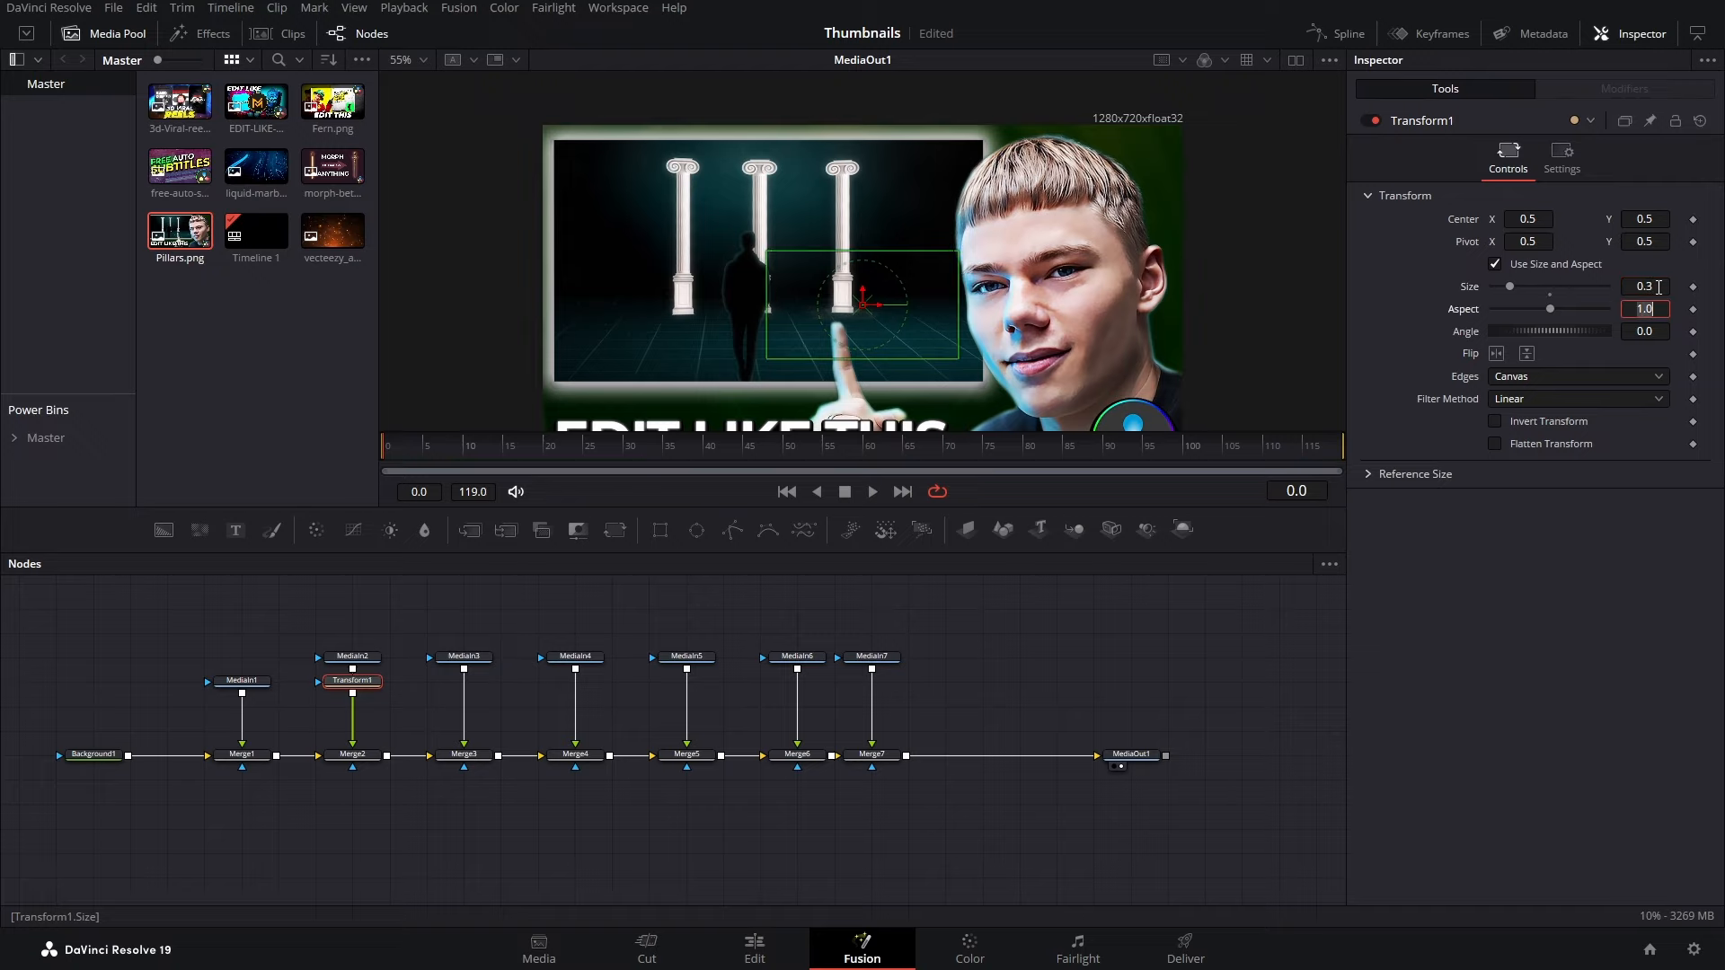
# Step: Copy the Transform node of MediaIn2 and paste it after MediaIn3
pyautogui.click(352, 687)
pyautogui.hotkey('ctrl', 'k')
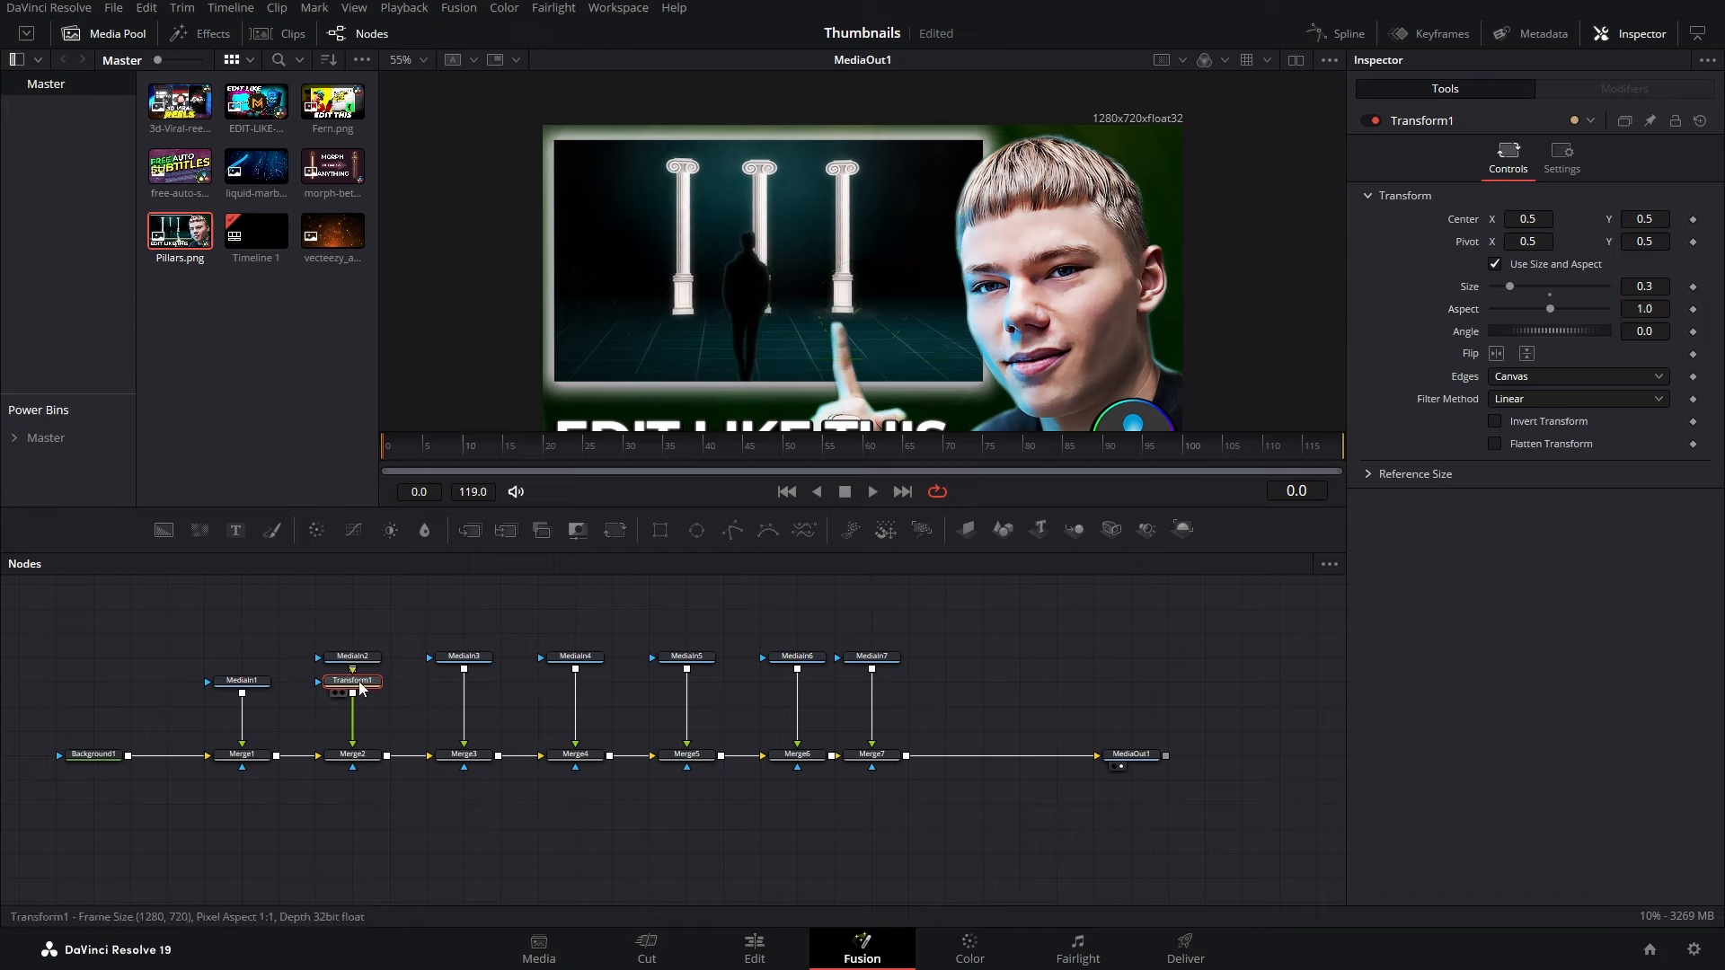
pyautogui.click(456, 661)
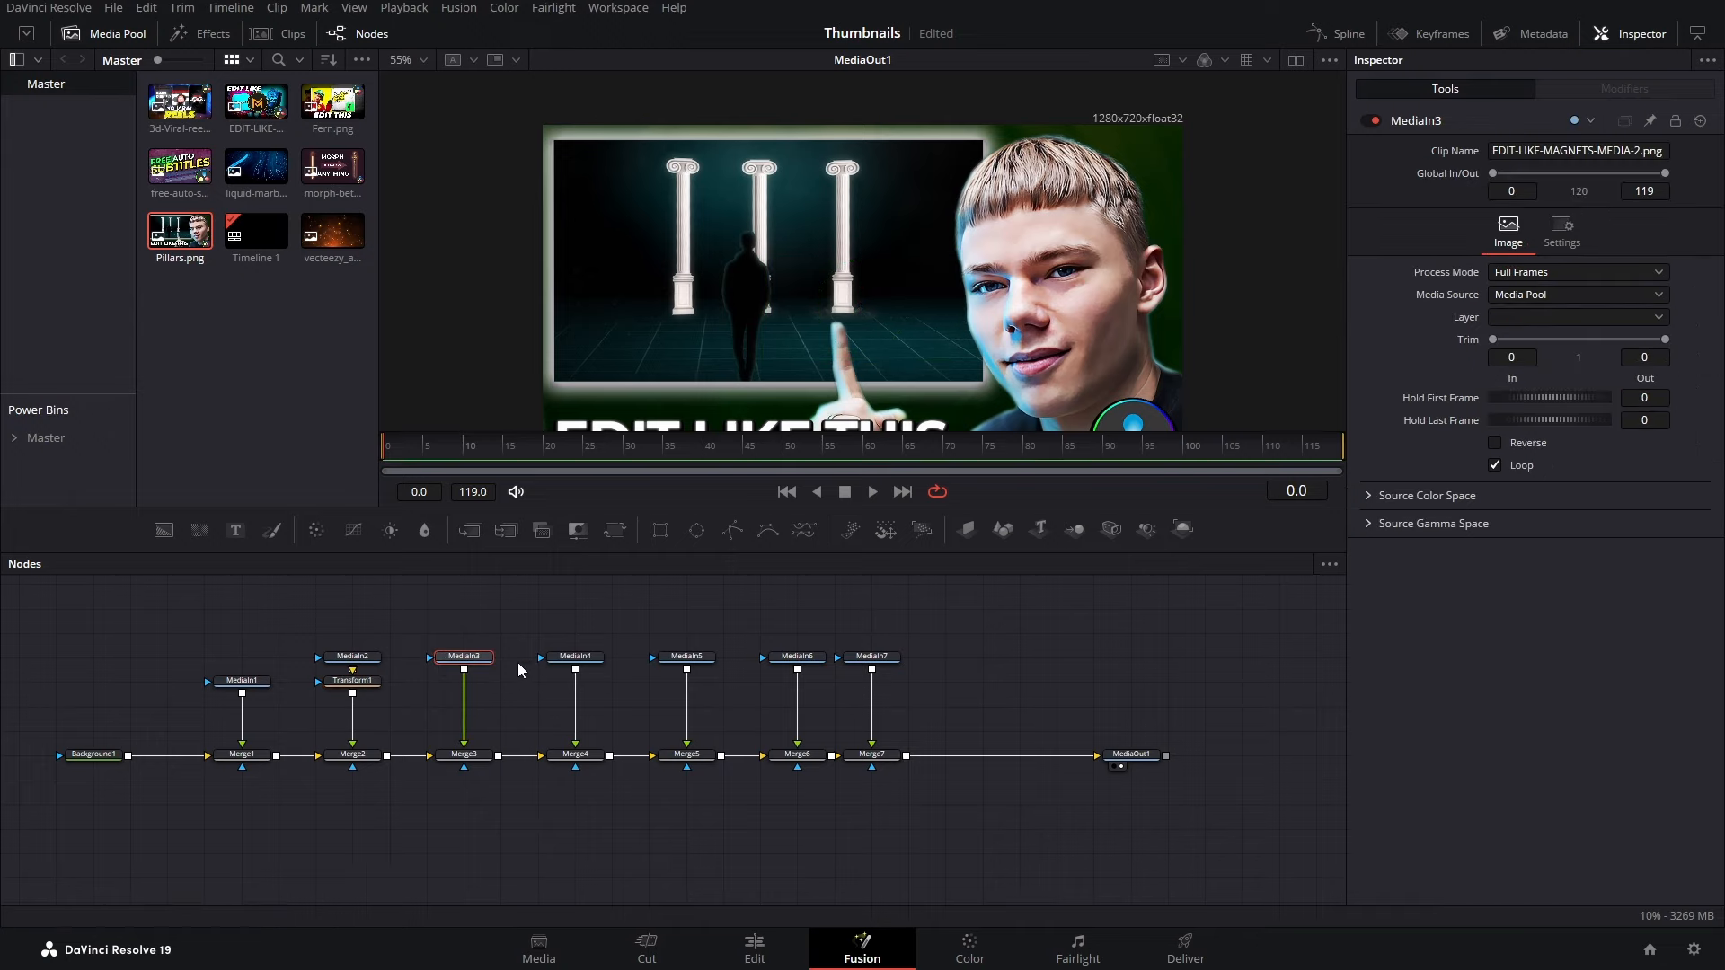
pyautogui.click(365, 684)
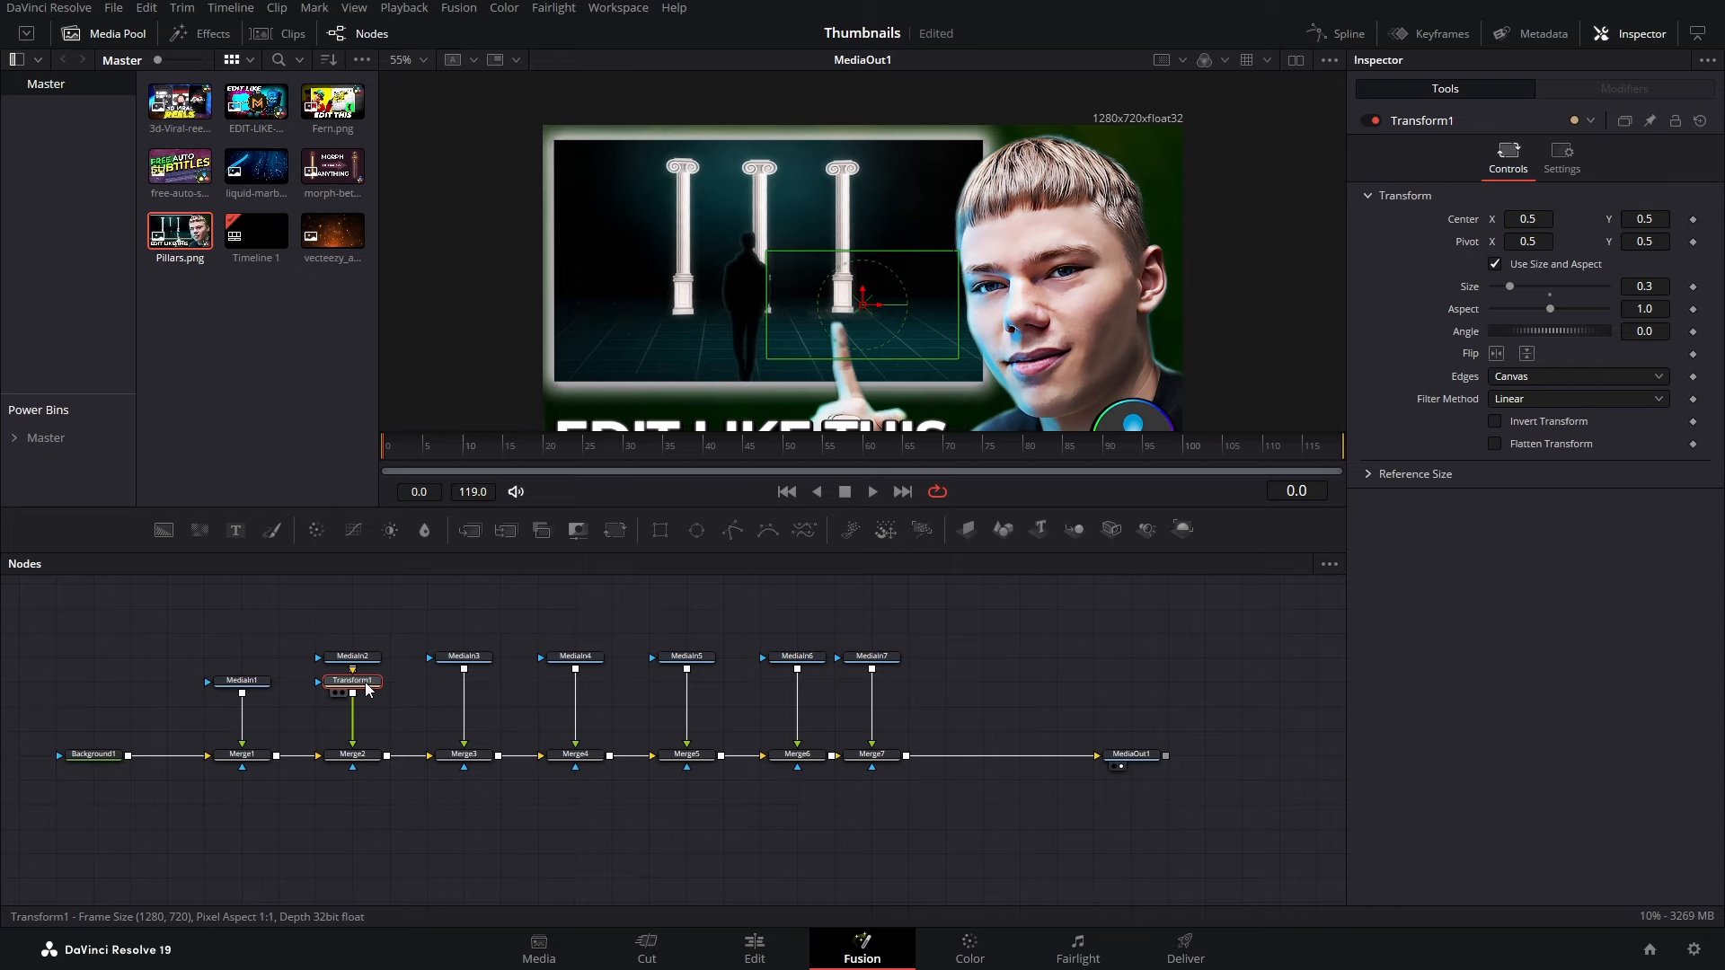
pyautogui.click(489, 661)
pyautogui.hotkey('ctrl', 'v')
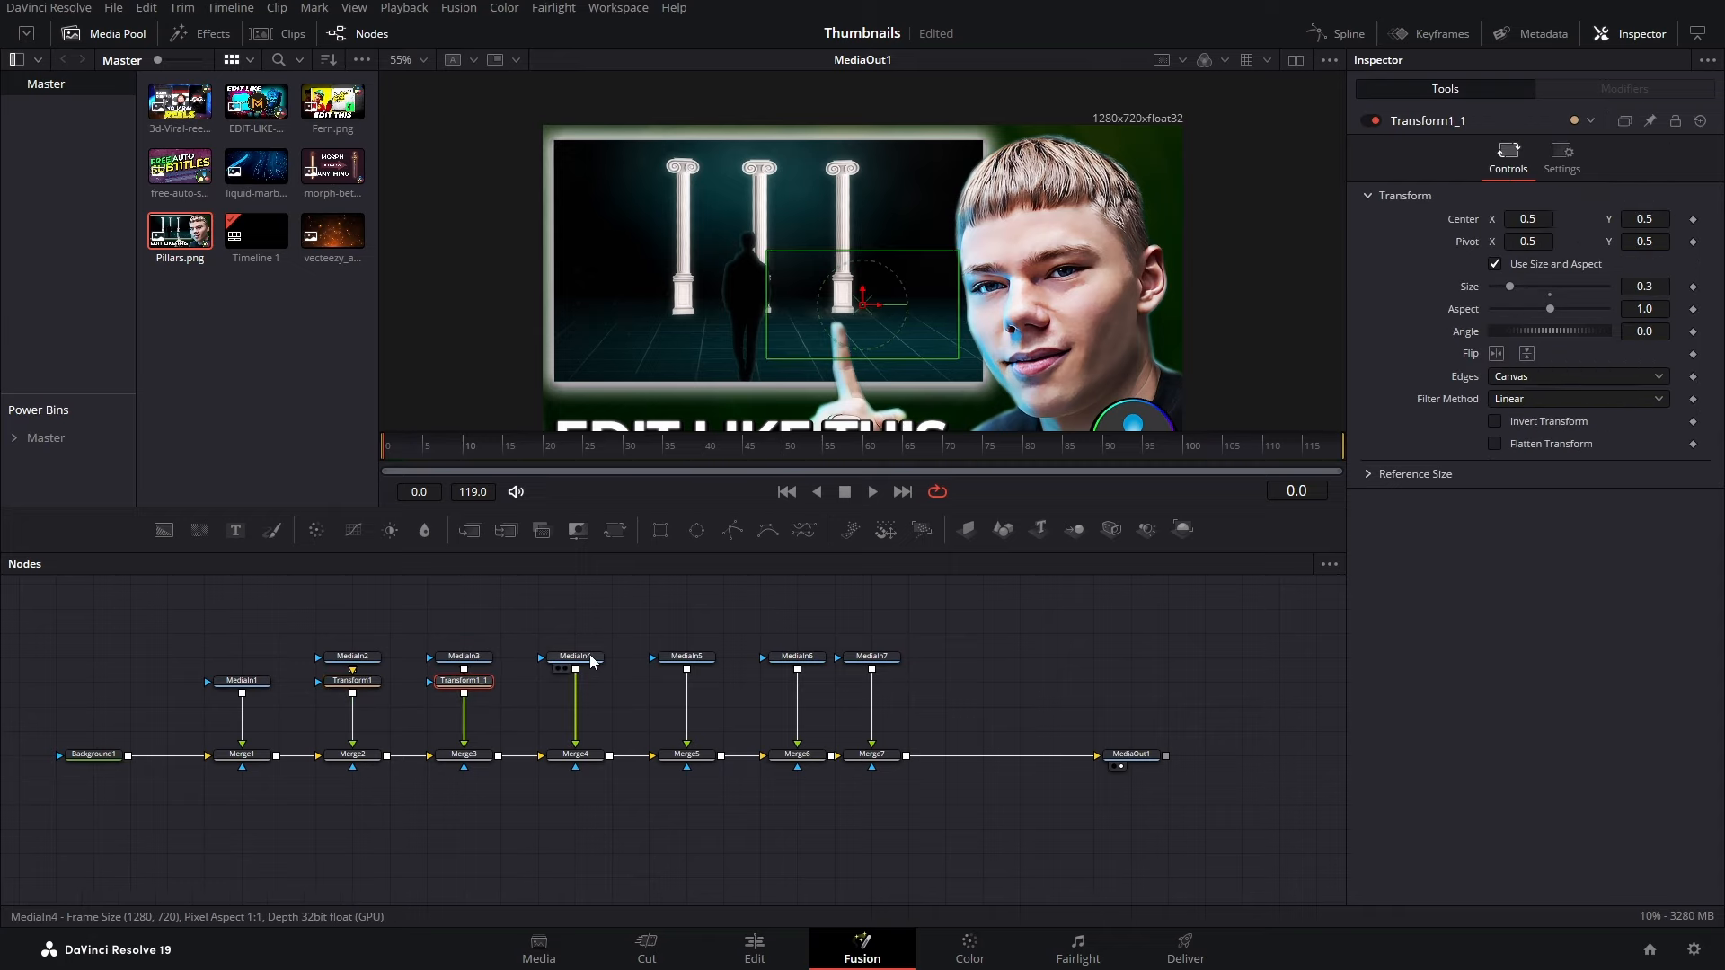
# Step: Paste the copied Transform node after each of MediaIn4, MediaIn5, MediaIn6 and MediaIn7
pyautogui.click(586, 658)
pyautogui.hotkey('ctrl', 'v')
pyautogui.click(685, 659)
pyautogui.hotkey('ctrl', 'v')
pyautogui.click(797, 662)
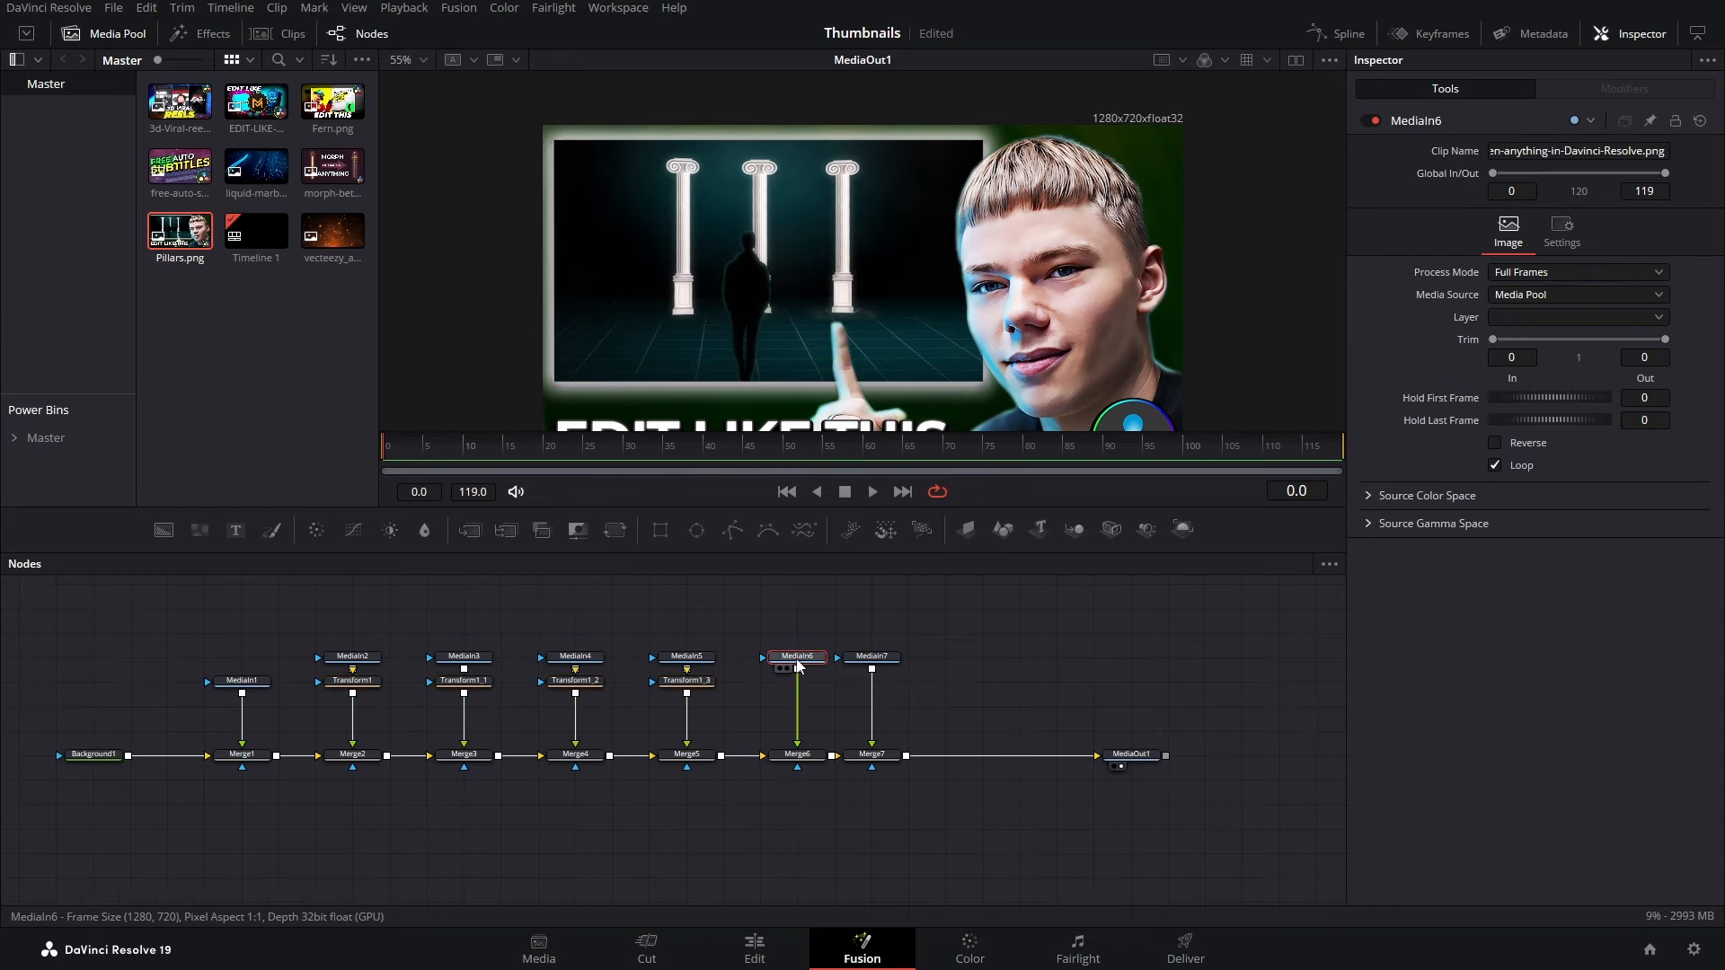
pyautogui.hotkey('ctrl', 'v')
pyautogui.click(871, 659)
pyautogui.hotkey('ctrl', 'v')
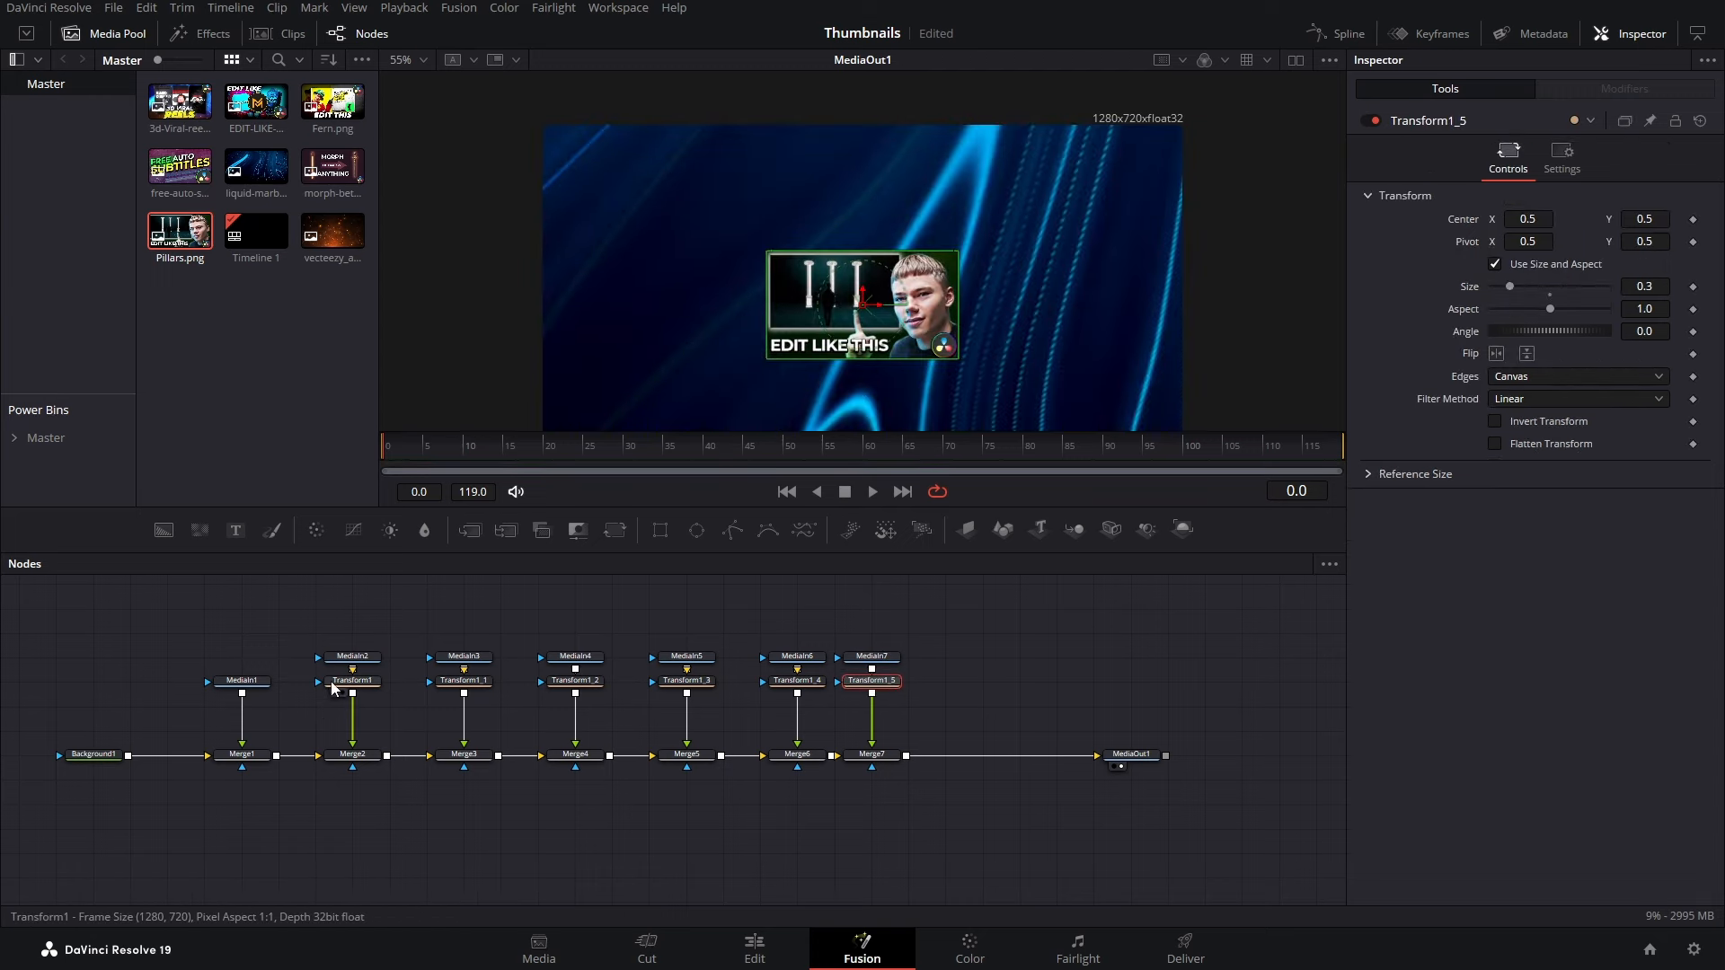
# Step: Set the center of Transform1, which scales the 3D Viral Reels thumbnail, to X 0.2 and Y 0.65
pyautogui.click(357, 687)
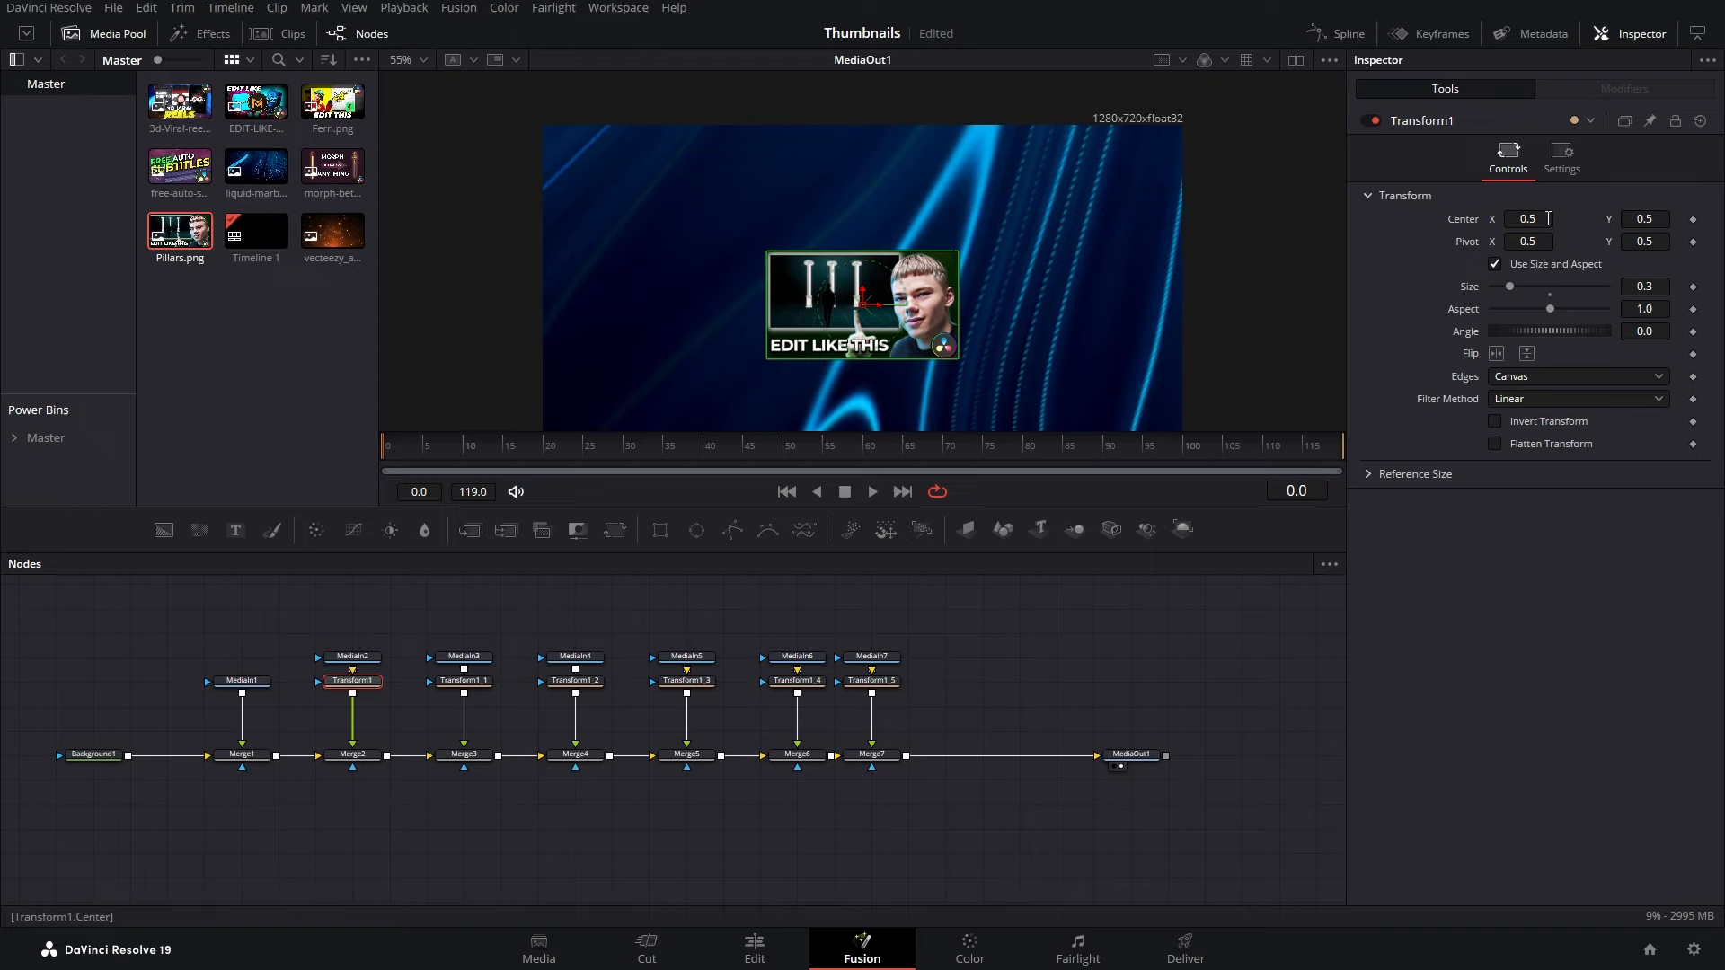
pyautogui.moveTo(1548, 218); pyautogui.dragTo(1466, 219)
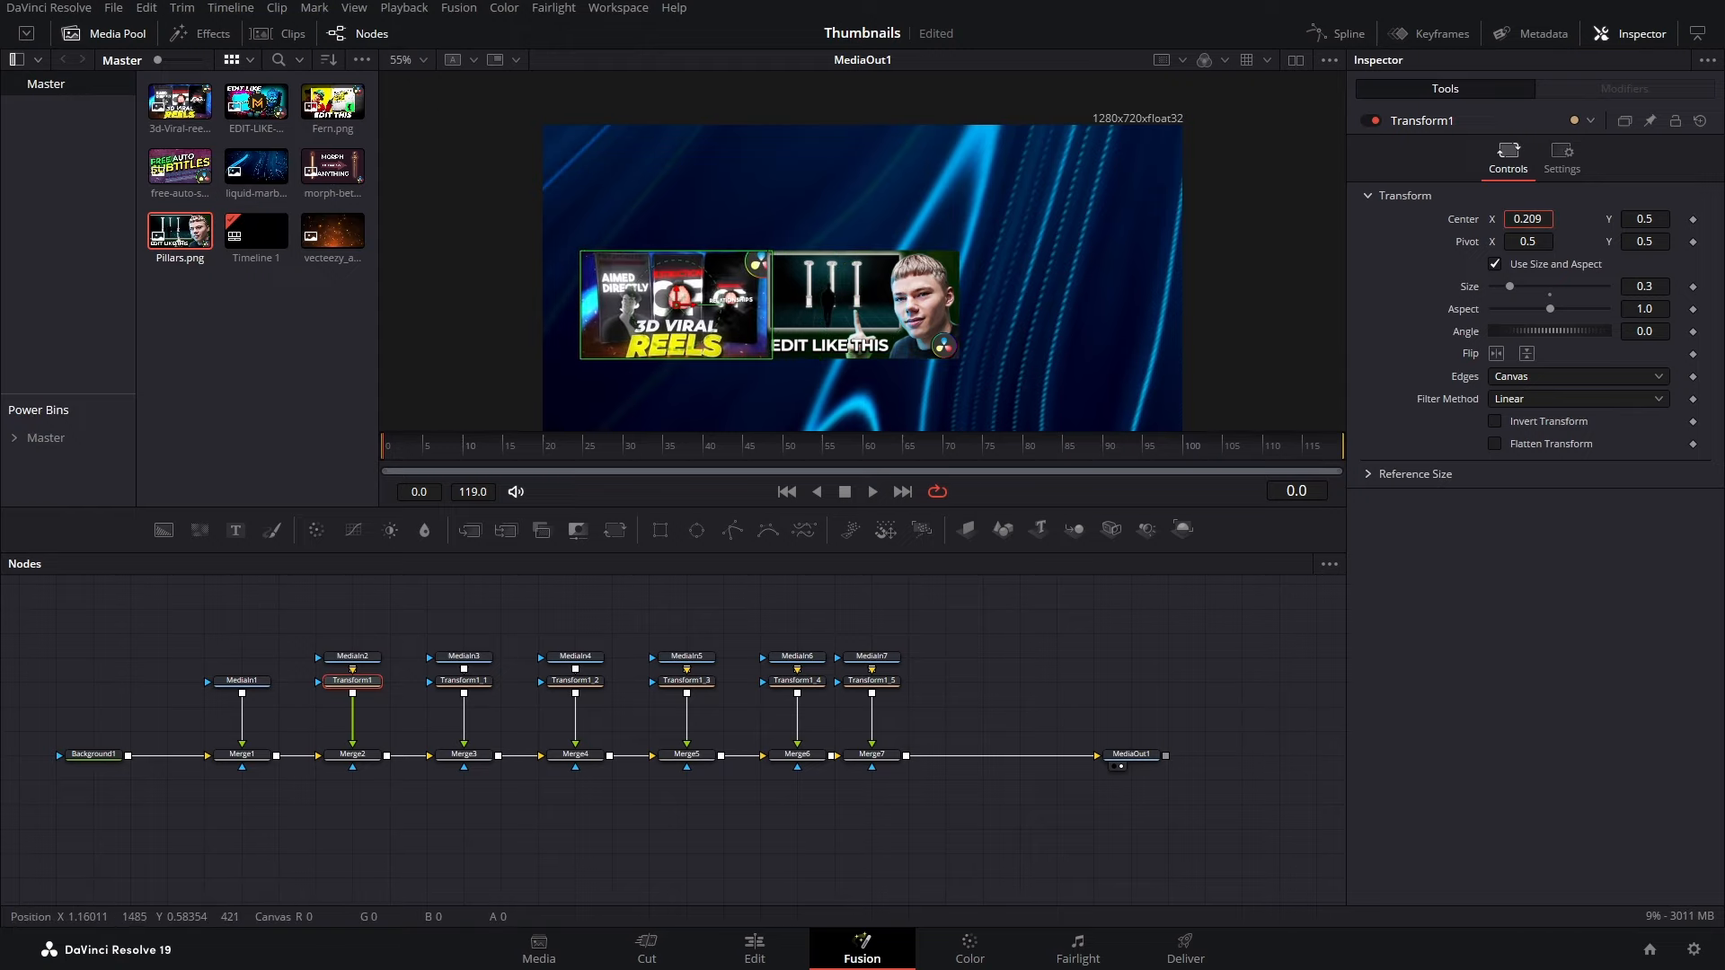
pyautogui.doubleClick(1547, 218)
pyautogui.write('0')
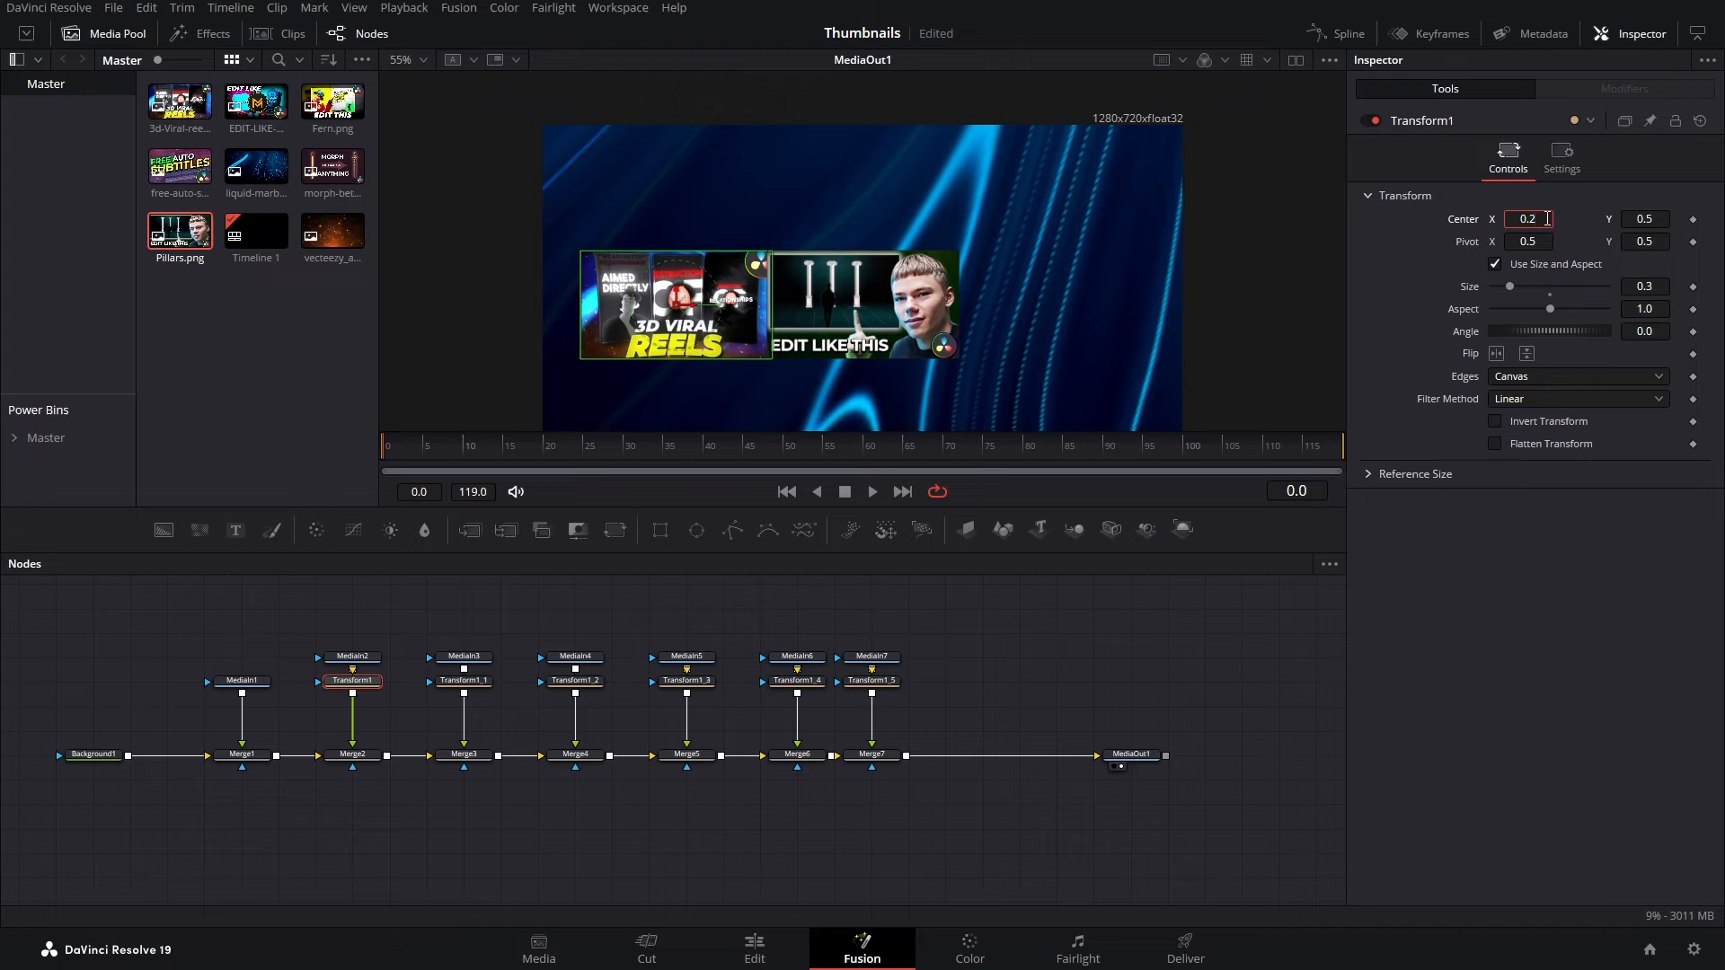
pyautogui.press('Tab')
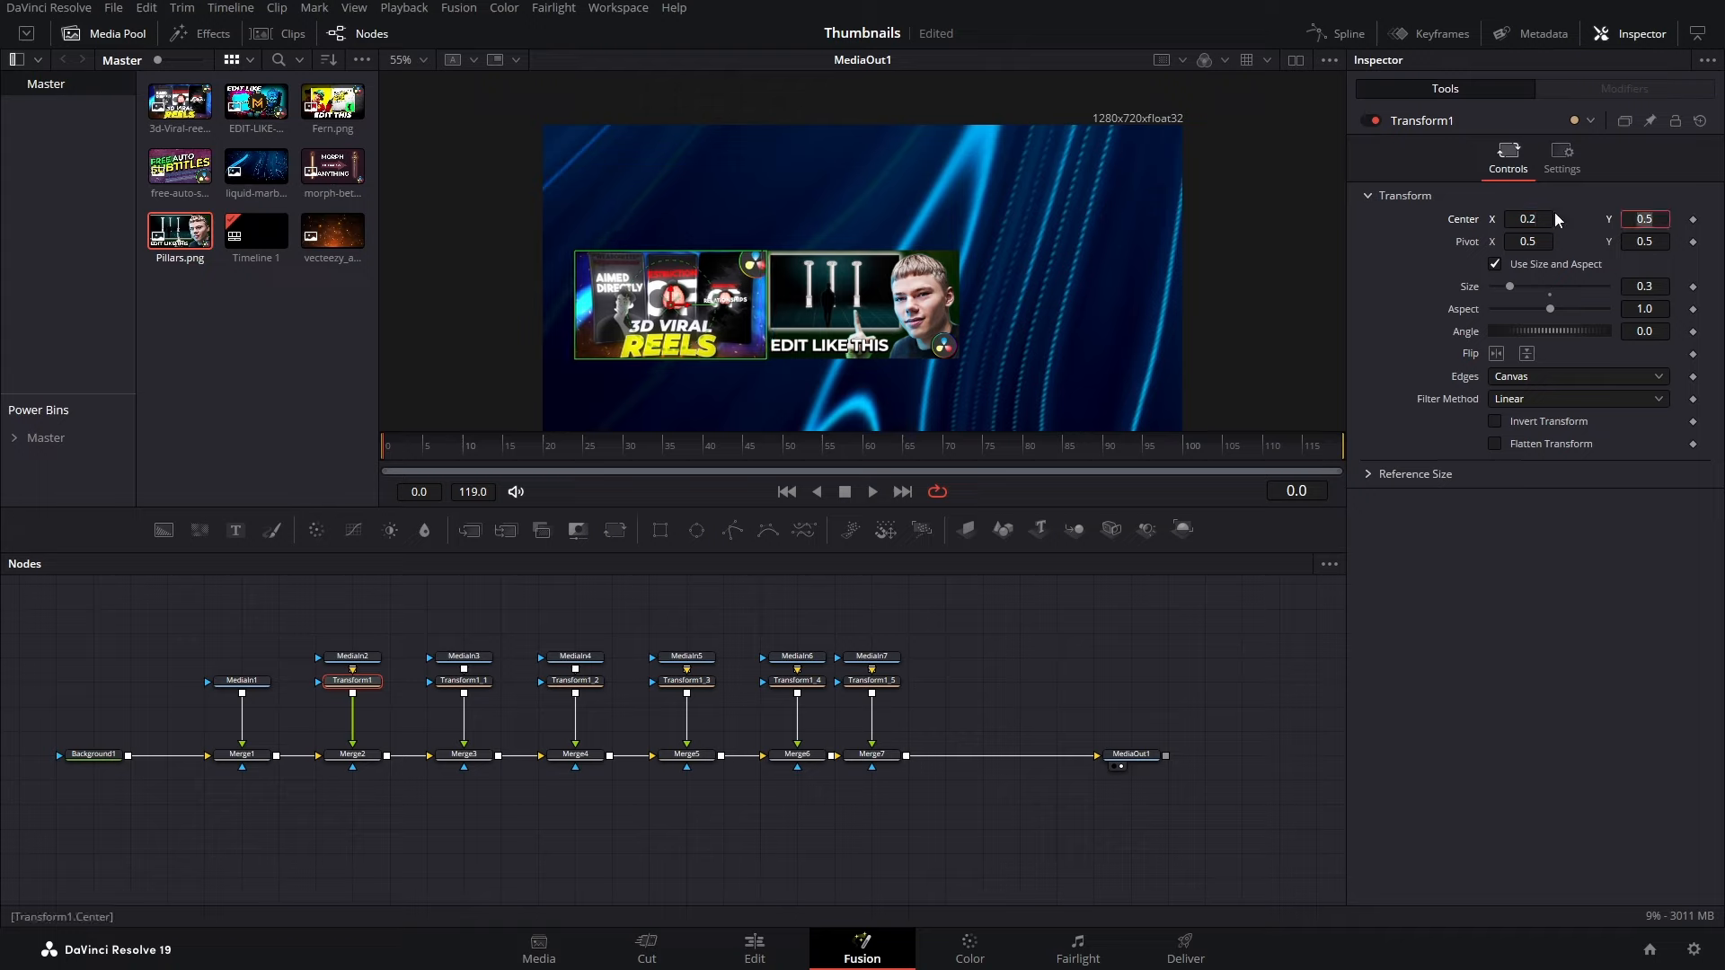
pyautogui.write('0.621')
pyautogui.press('Return')
pyautogui.moveTo(1645, 219); pyautogui.dragTo(1672, 219)
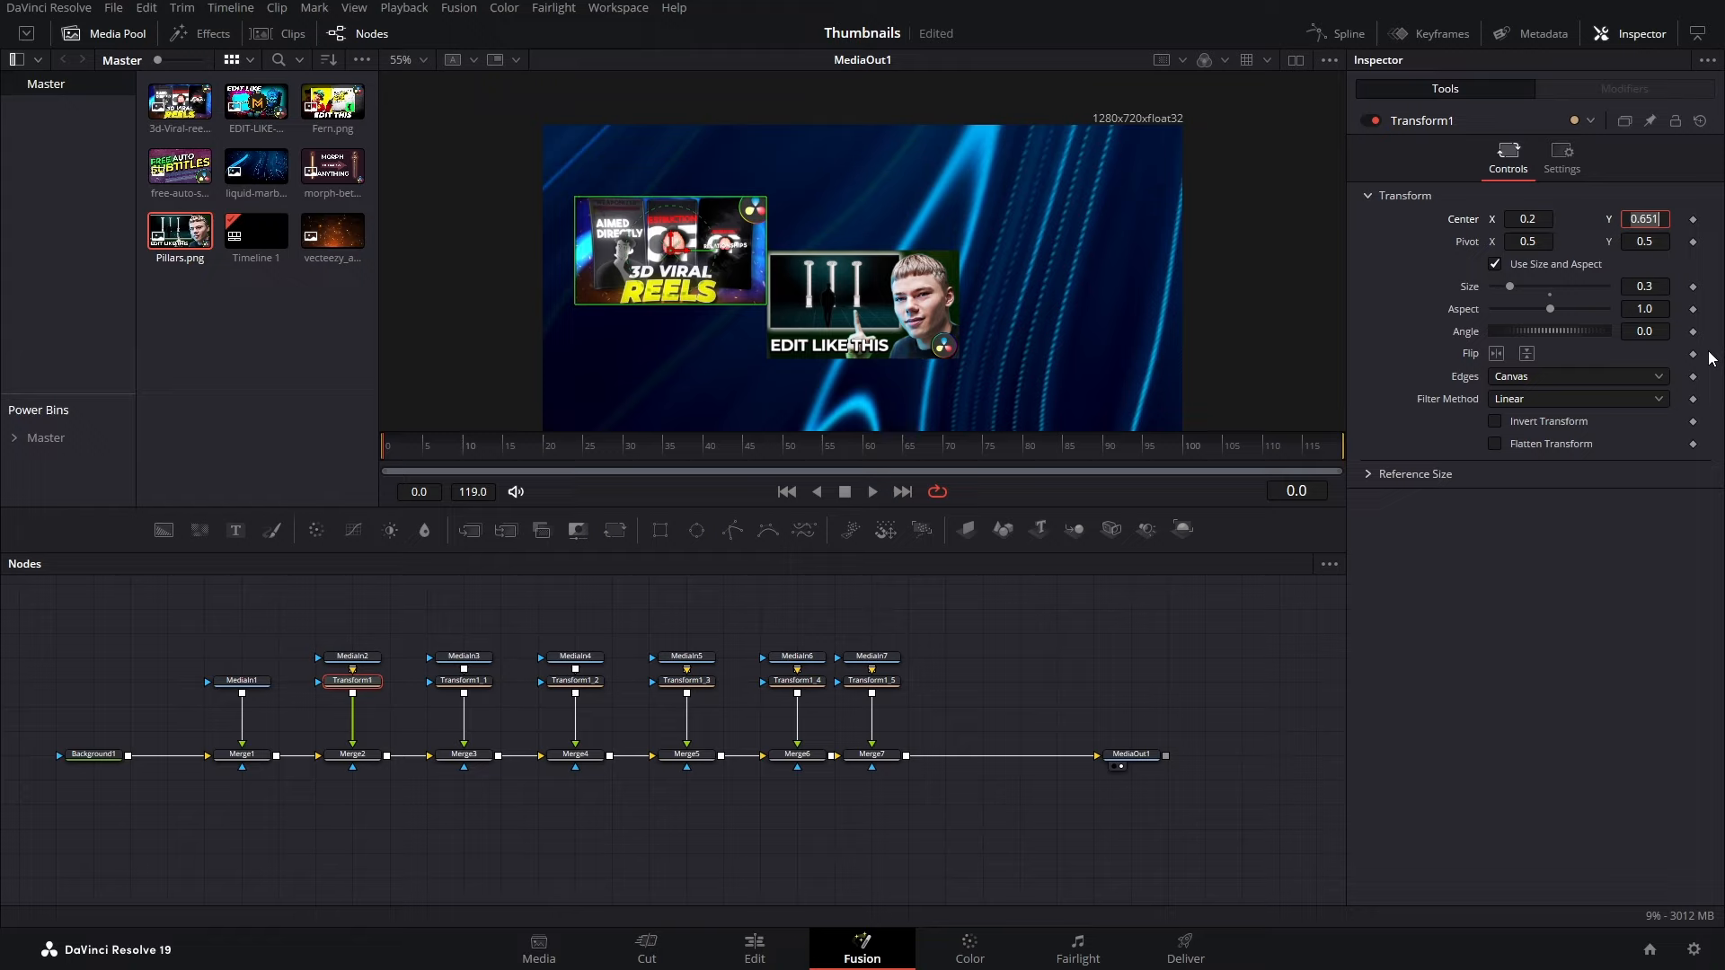
pyautogui.write('0')
pyautogui.press('Tab')
# Step: Set the center Y of Transform1_1 below MediaIn3 to 0.65
pyautogui.click(463, 680)
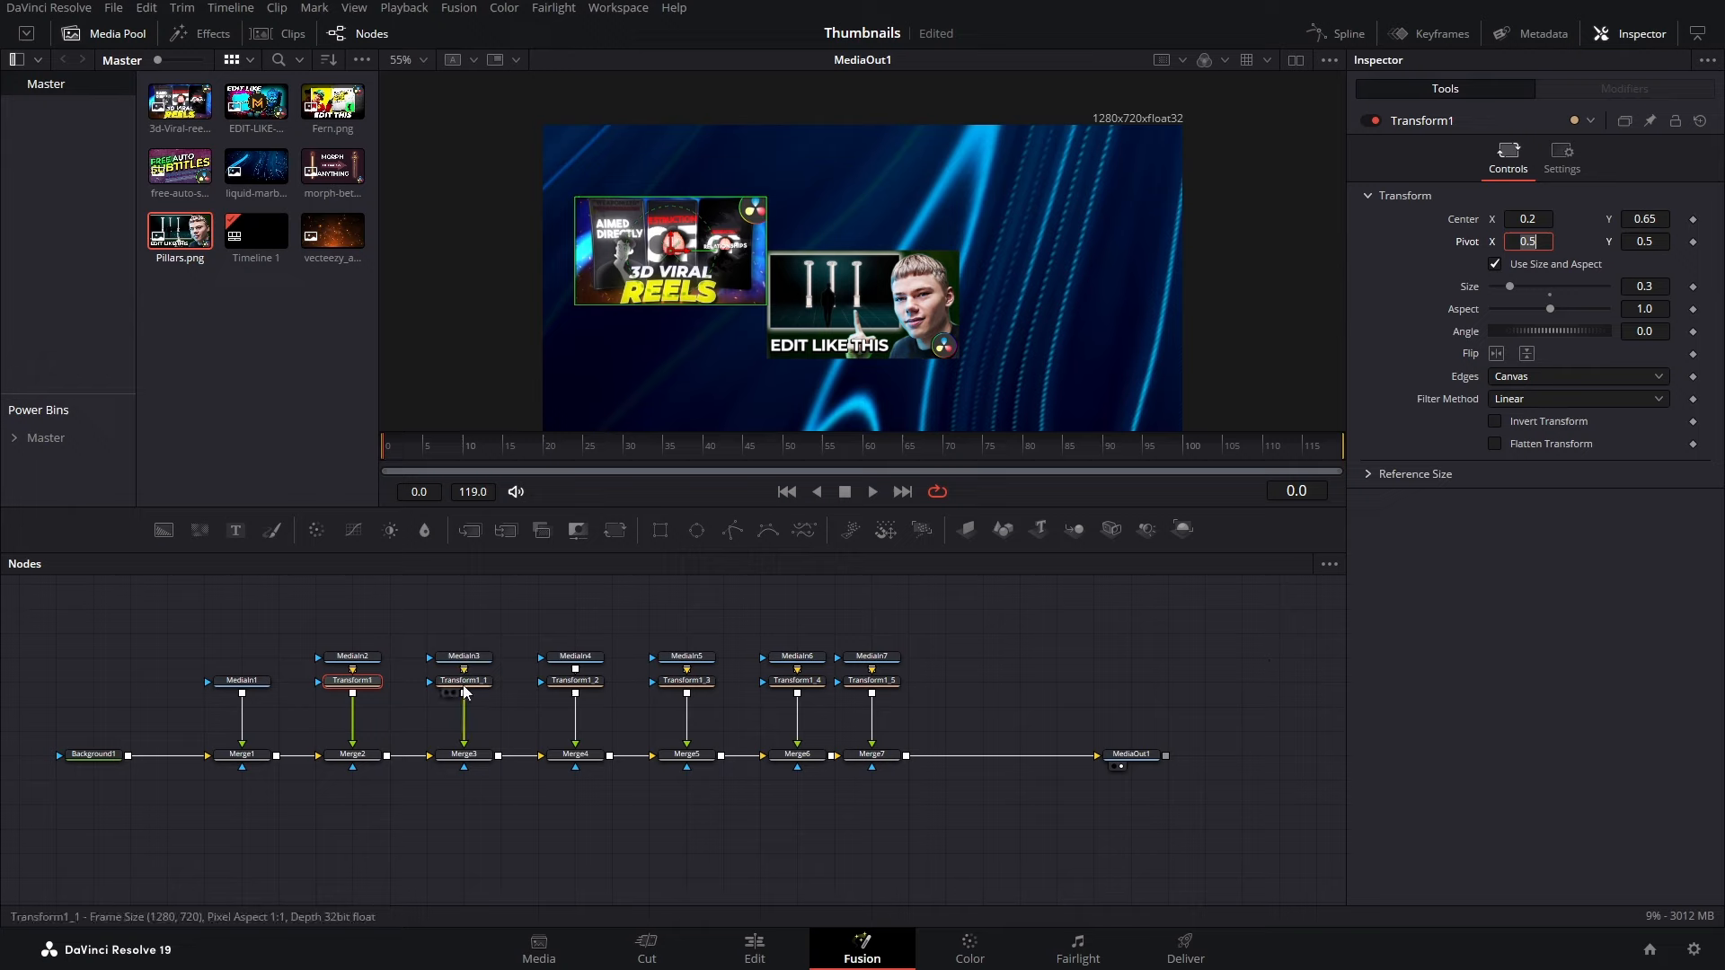
pyautogui.click(1653, 218)
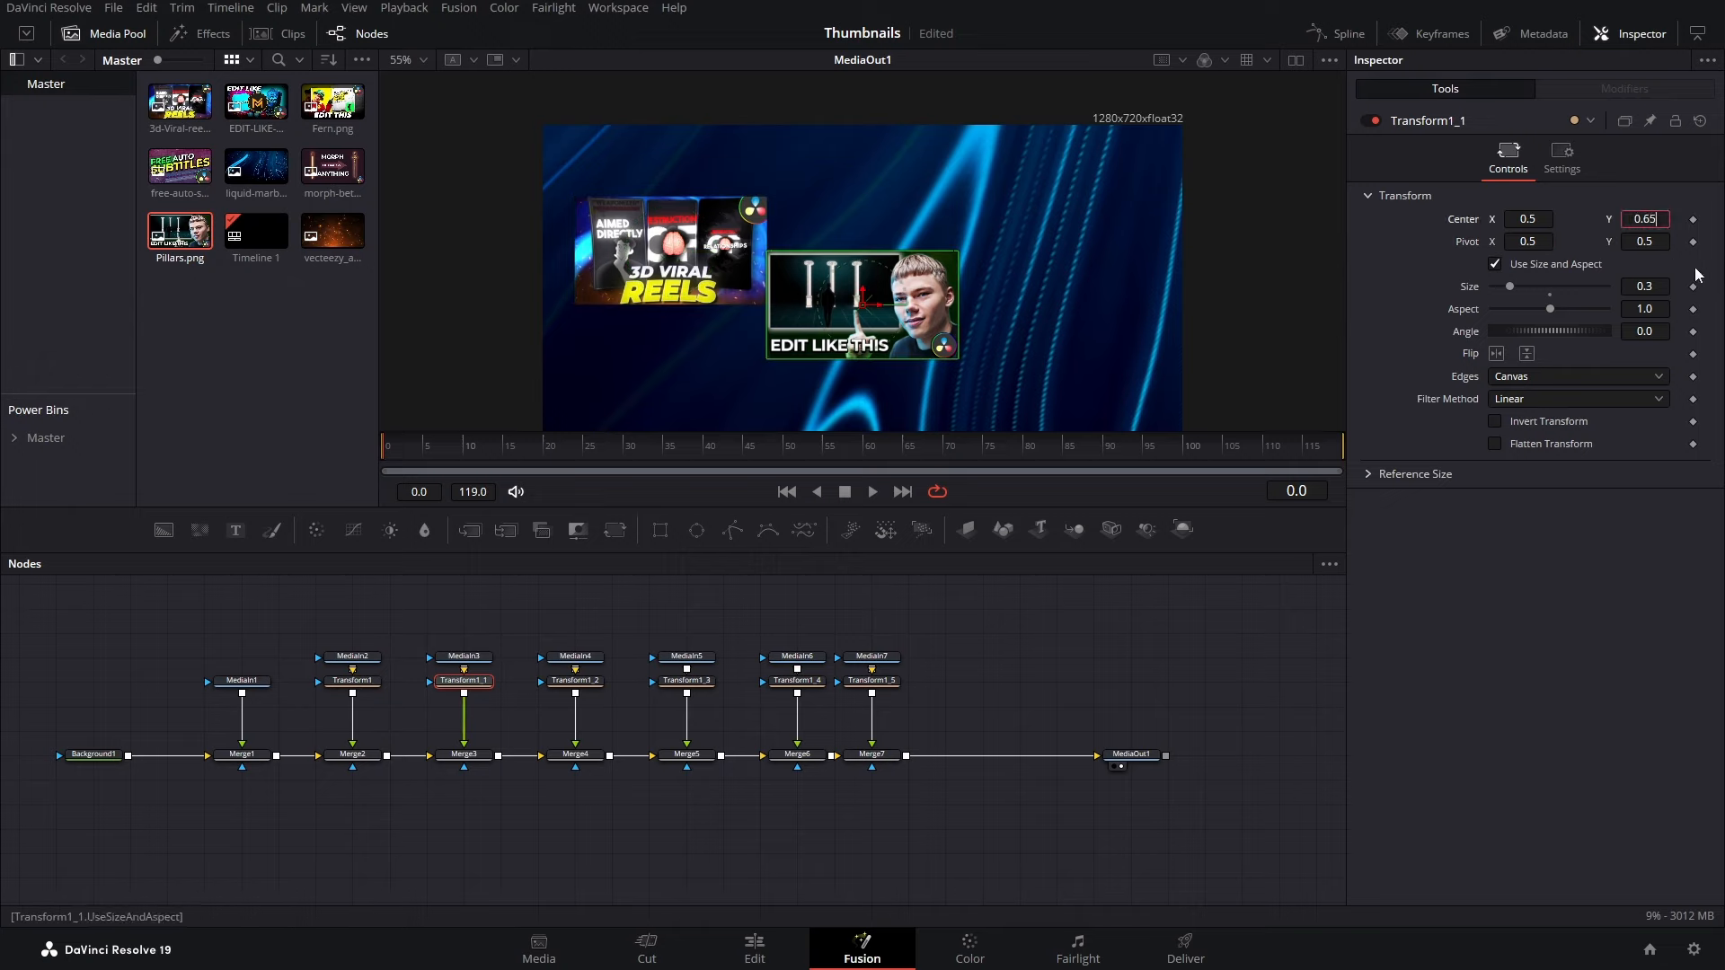
pyautogui.press('Tab')
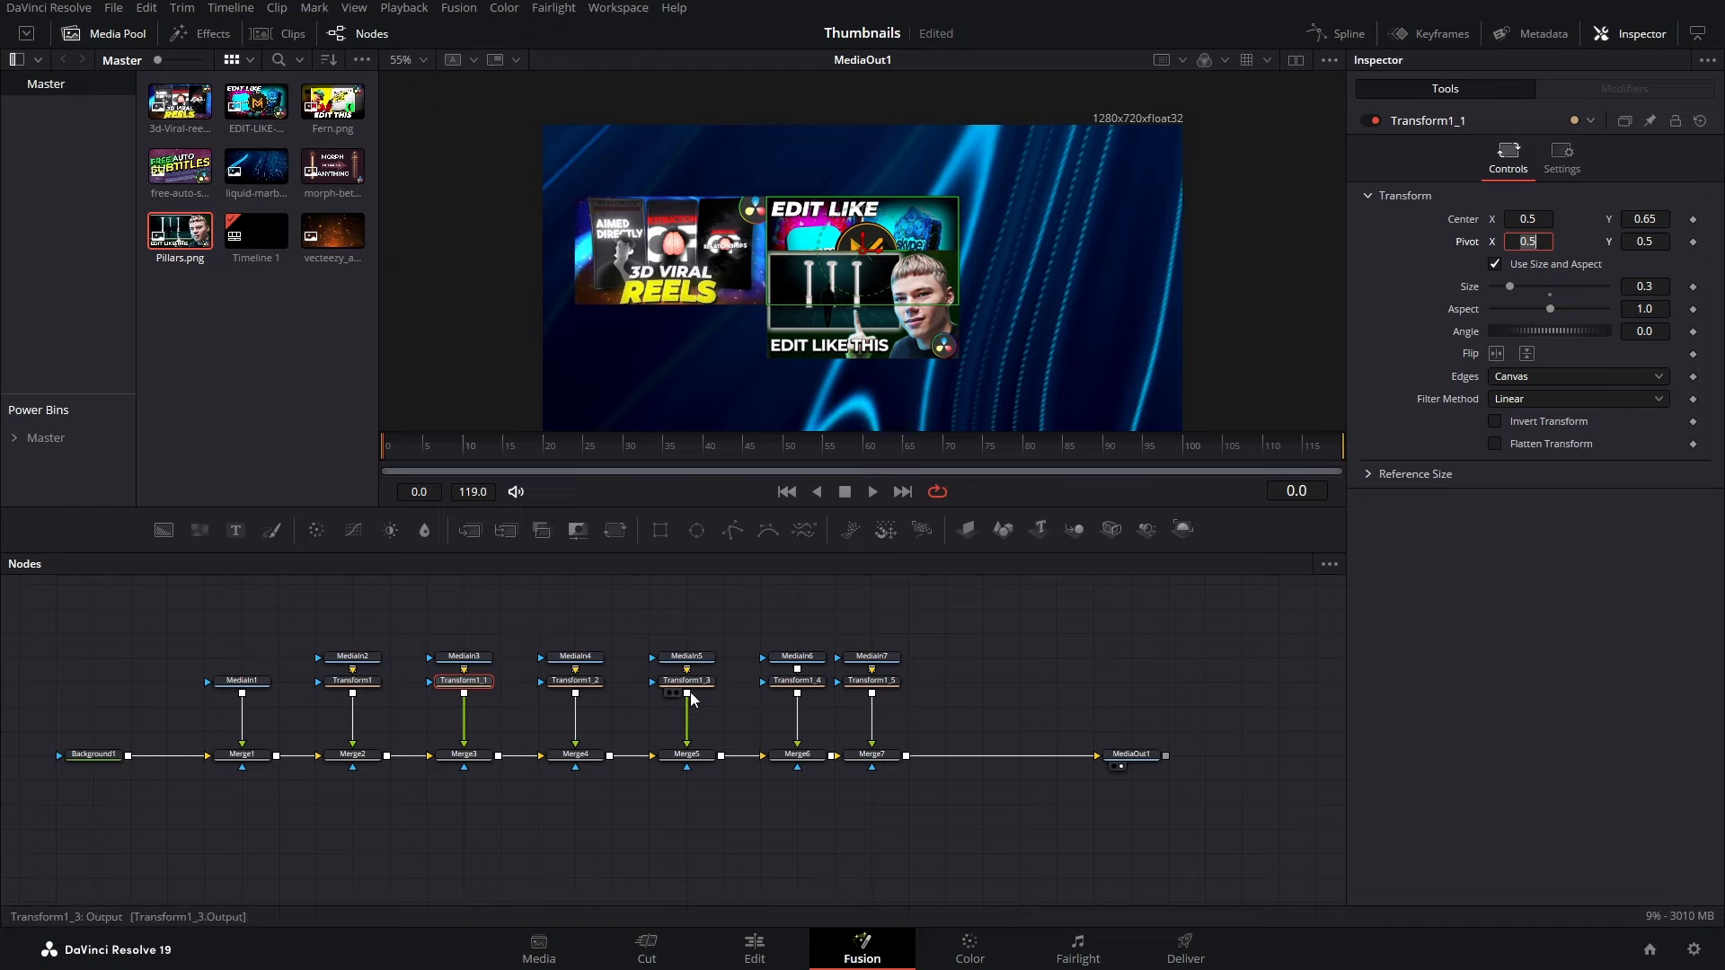
# Step: Set the center of Transform1_2 below MediaIn4 to X 0.8 and Y 0.65
pyautogui.click(580, 682)
pyautogui.click(1547, 219)
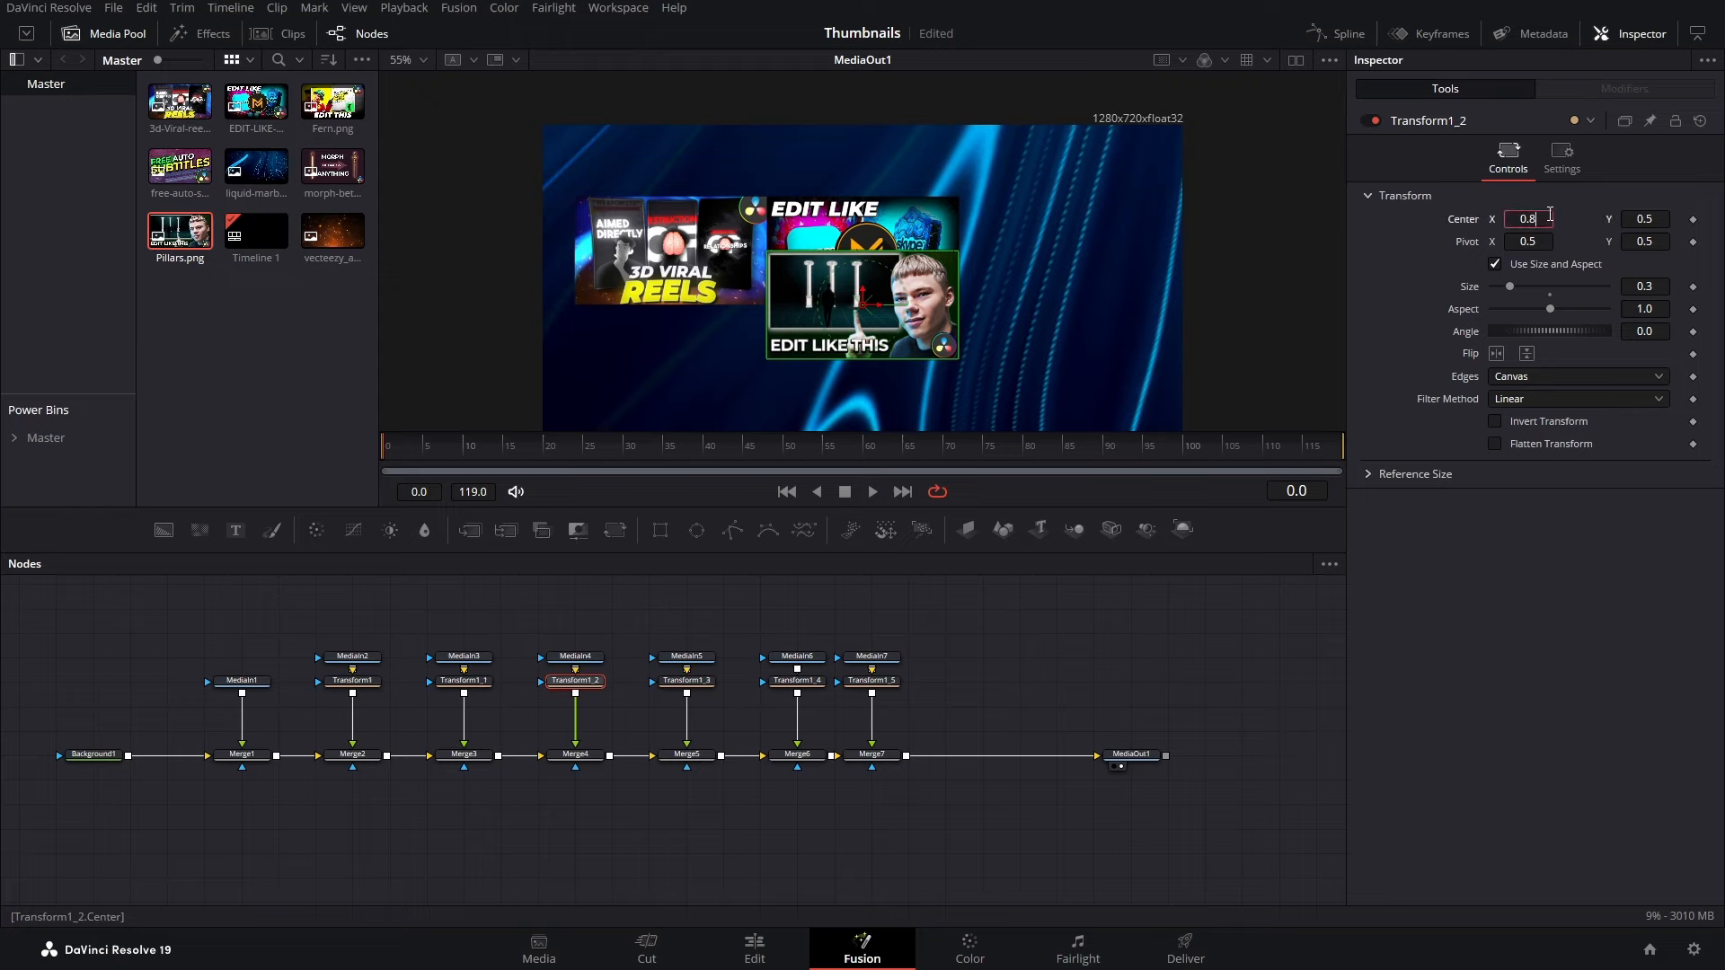
pyautogui.write('0.8')
pyautogui.press('Tab')
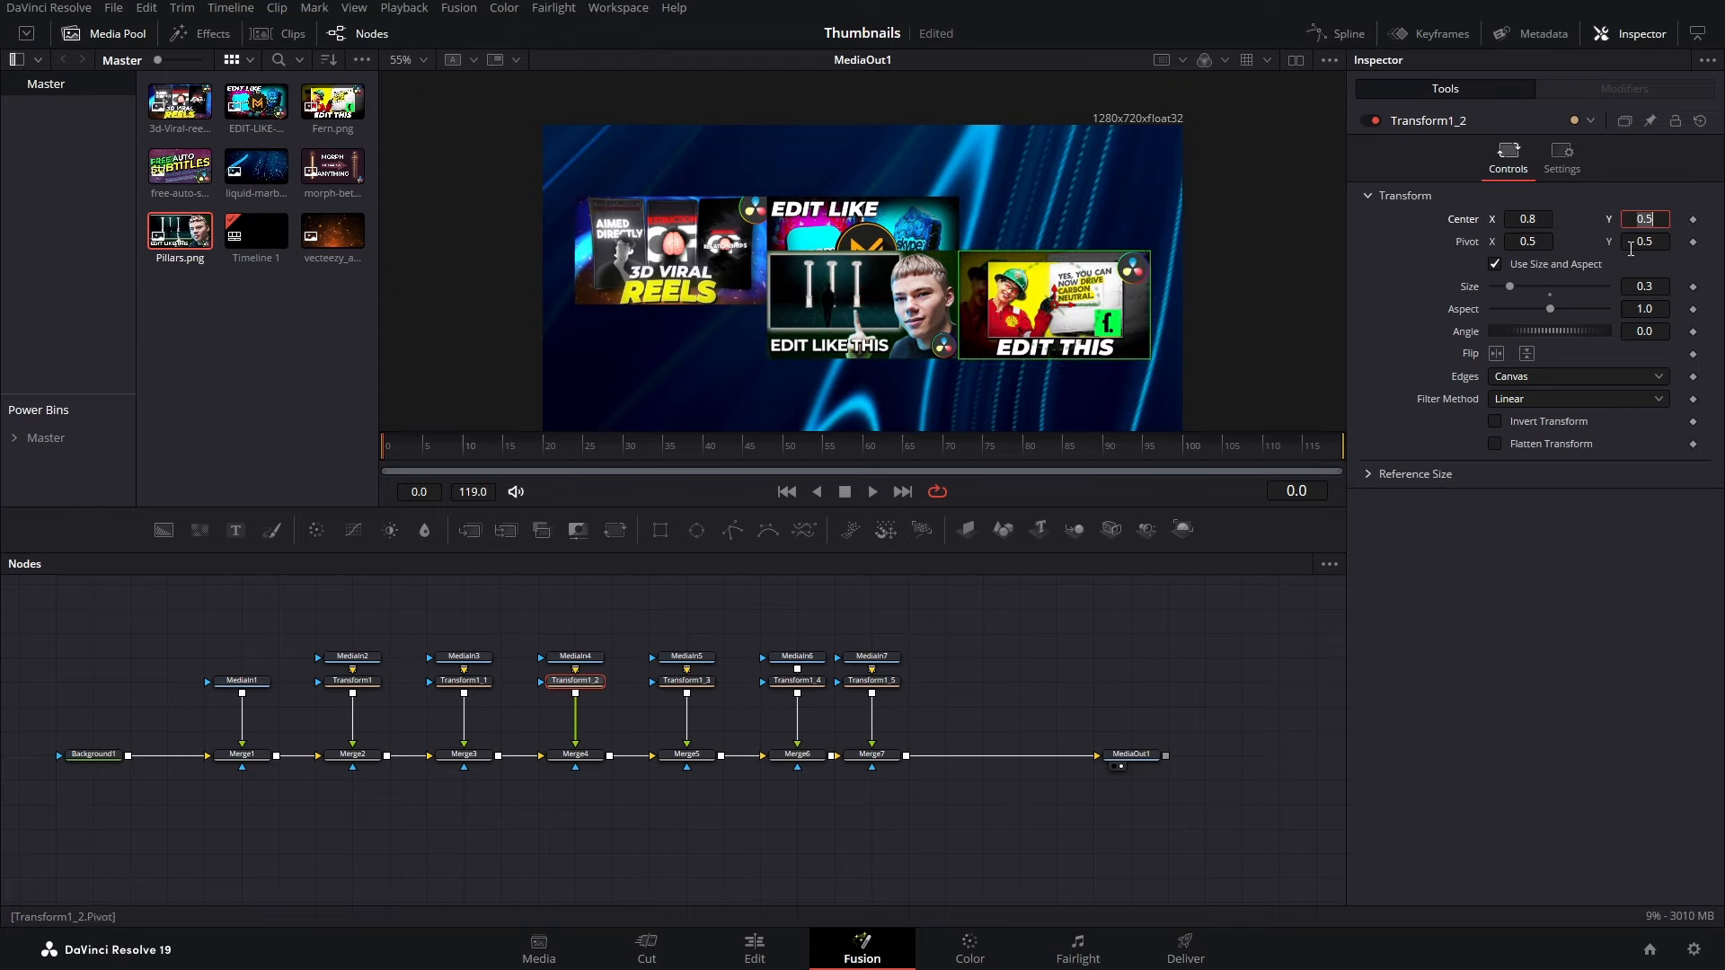
pyautogui.write('0.65')
pyautogui.press('Tab')
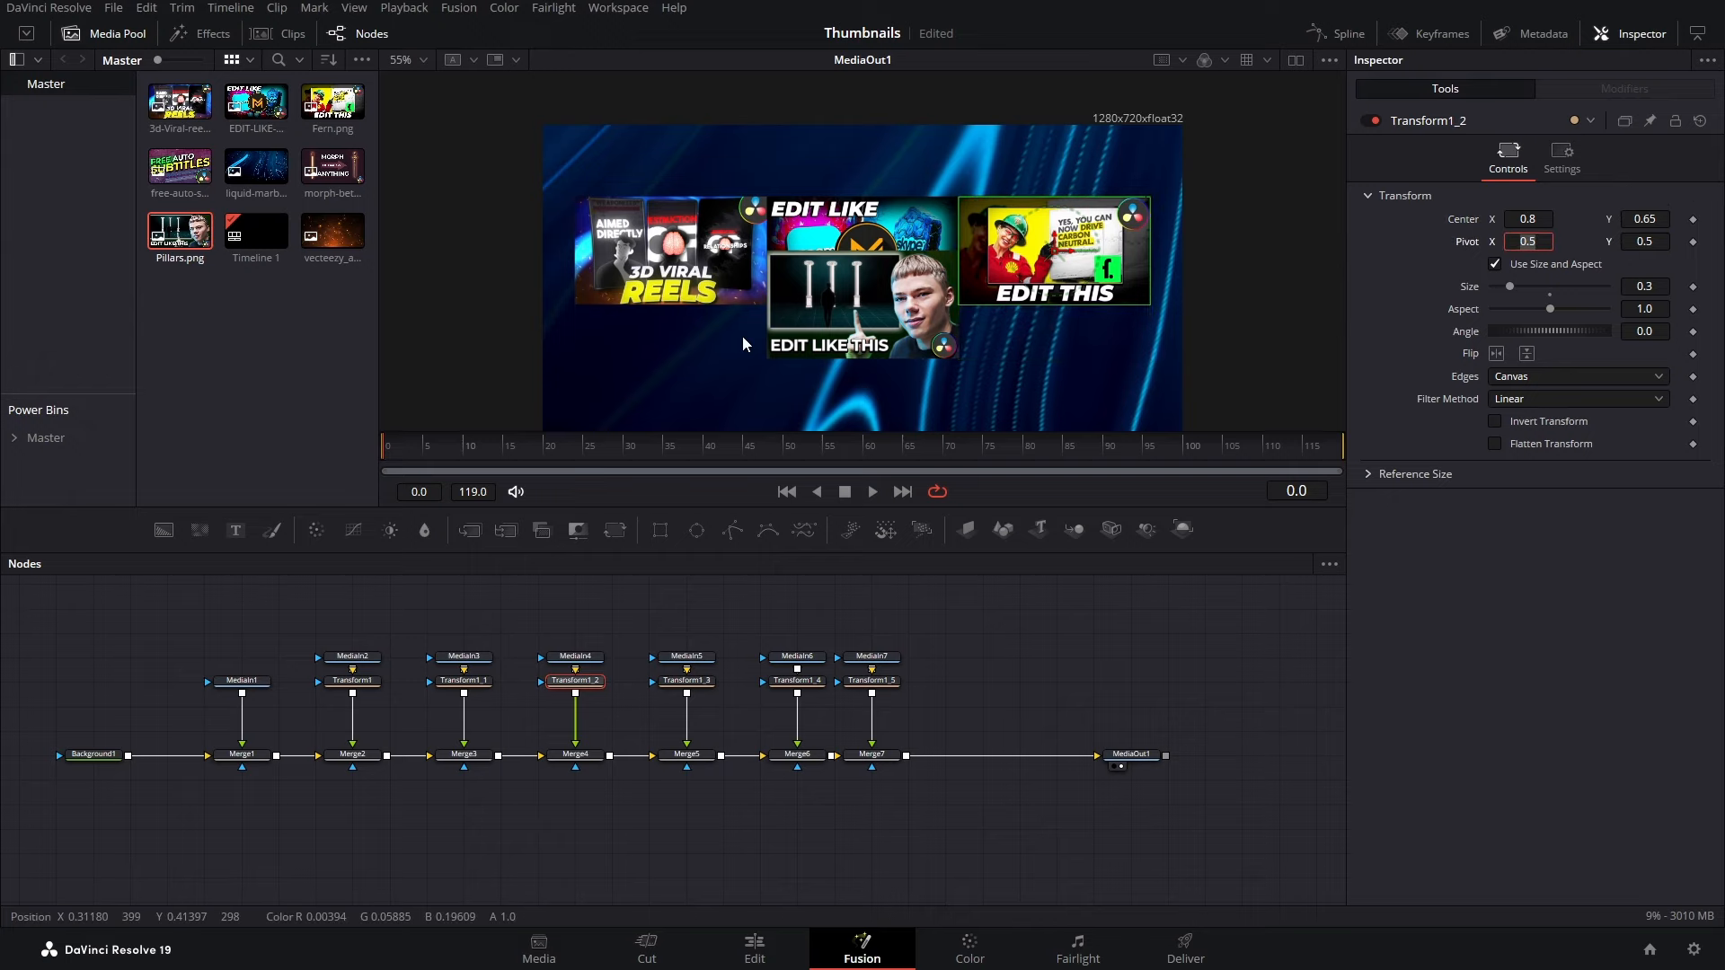
# Step: Set the center of Transform1_3 below MediaIn5 to X 0.2 and Y 0.35
pyautogui.click(686, 681)
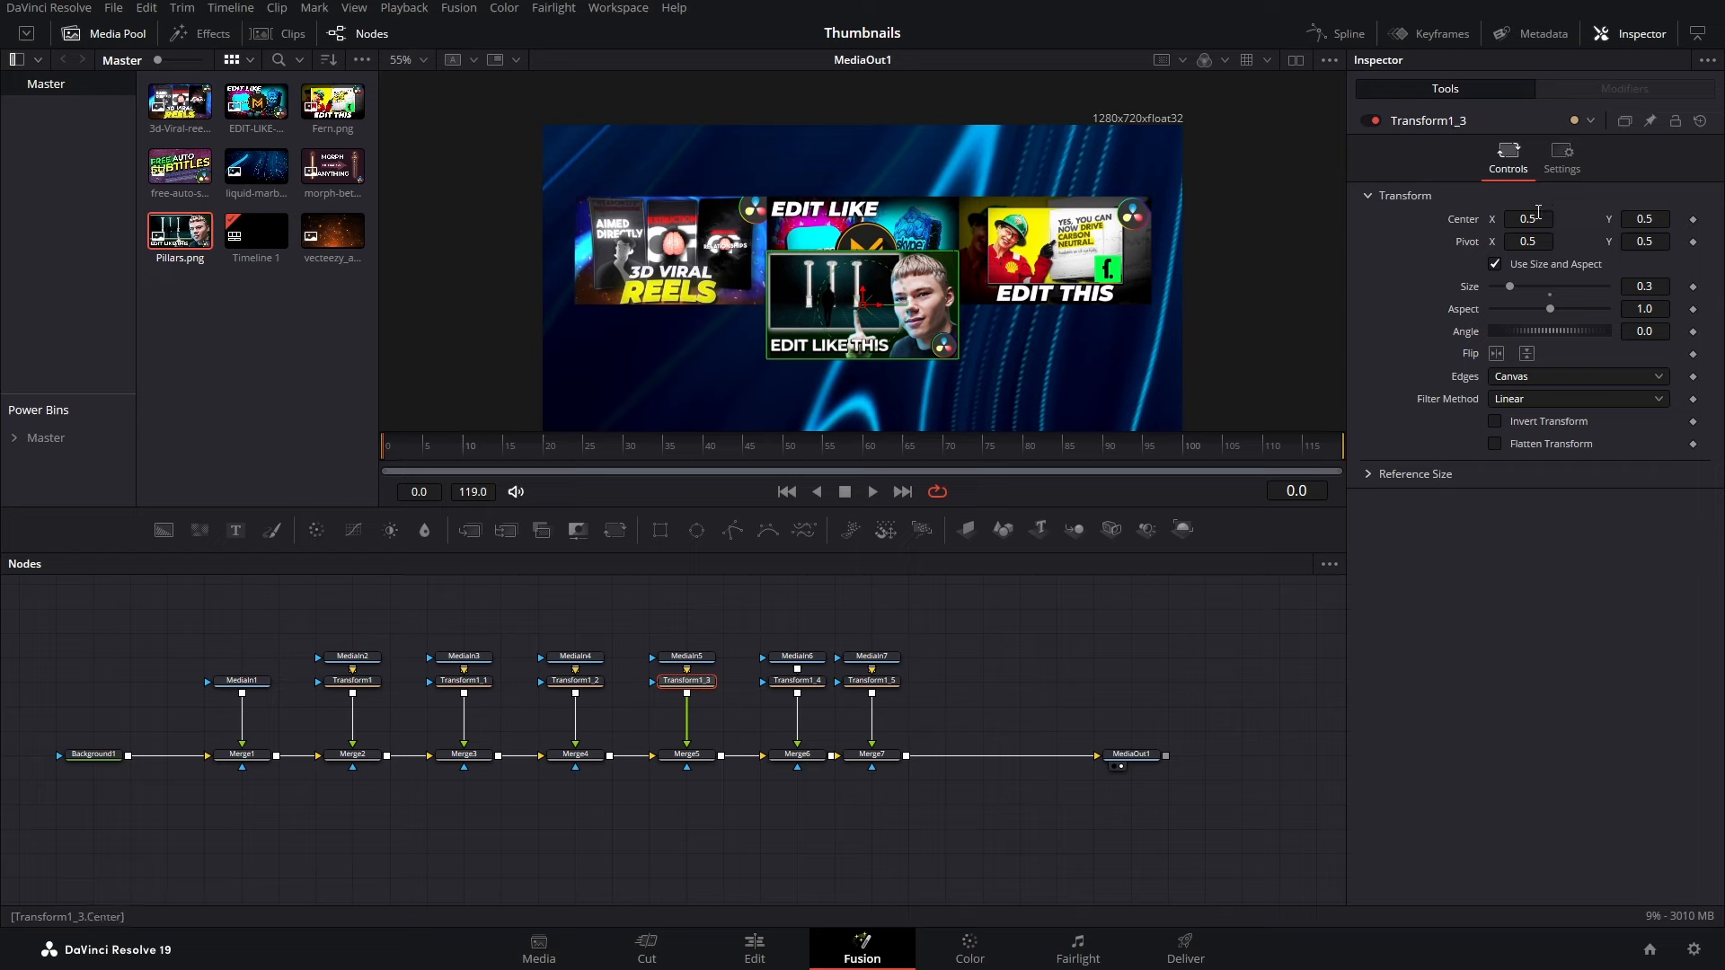
pyautogui.click(1537, 219)
pyautogui.write('0.2')
pyautogui.click(1660, 218)
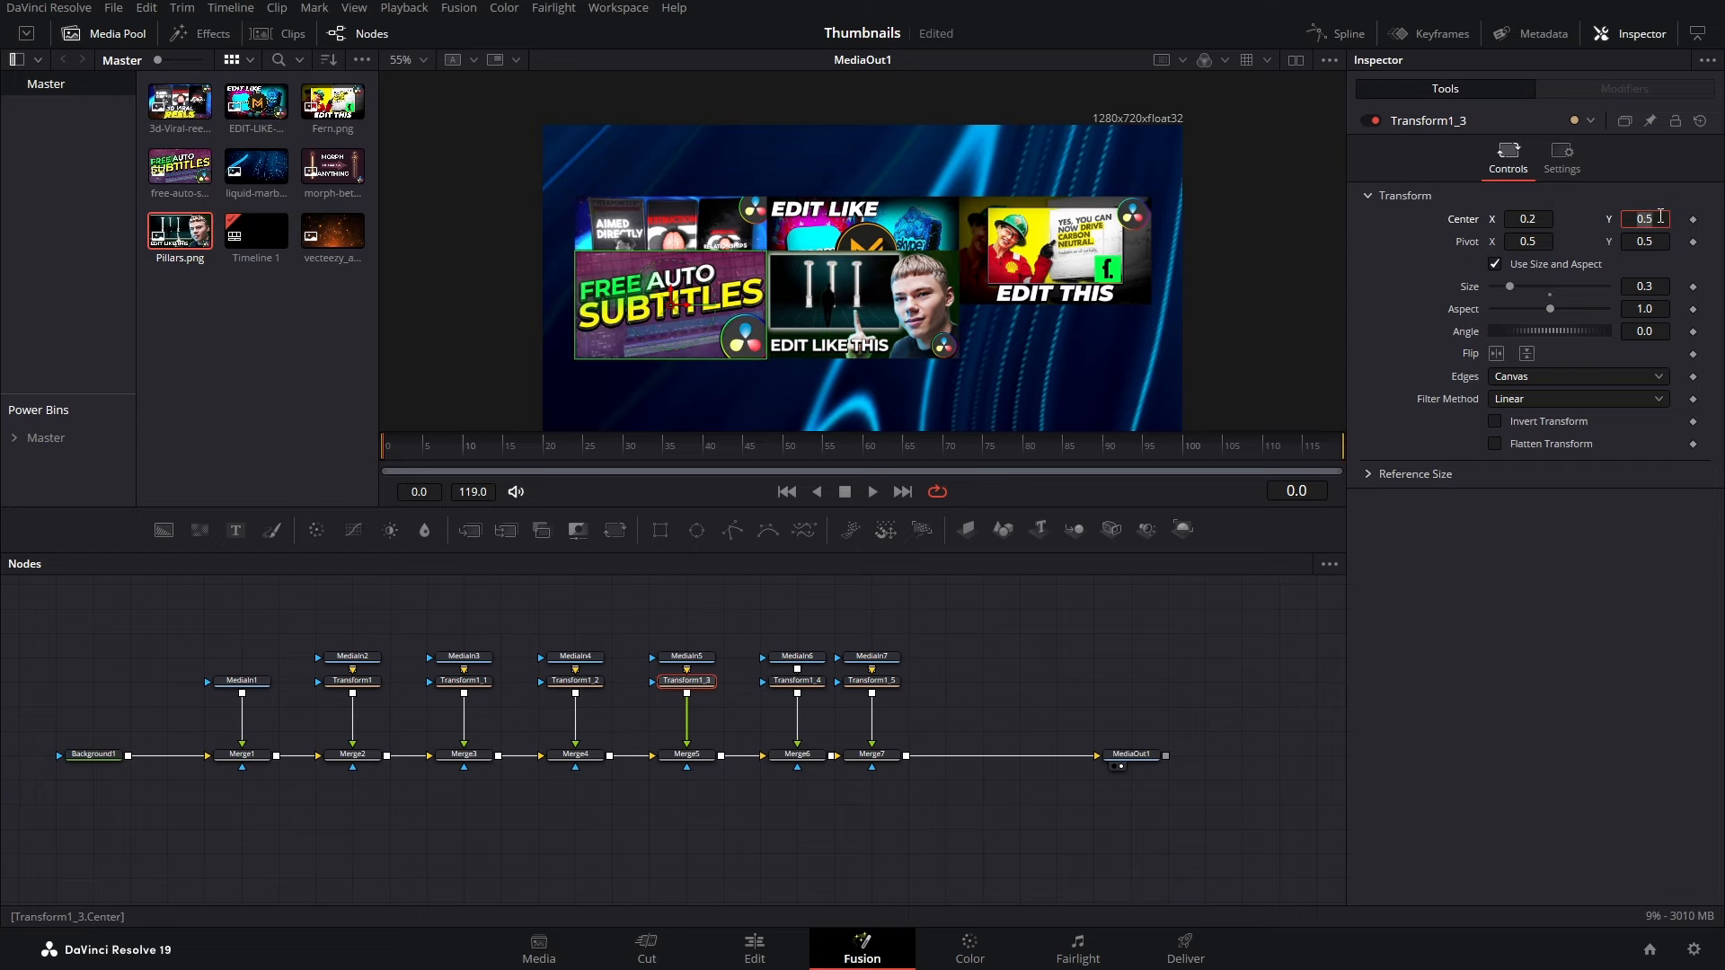
pyautogui.write('0.35')
pyautogui.press('Tab')
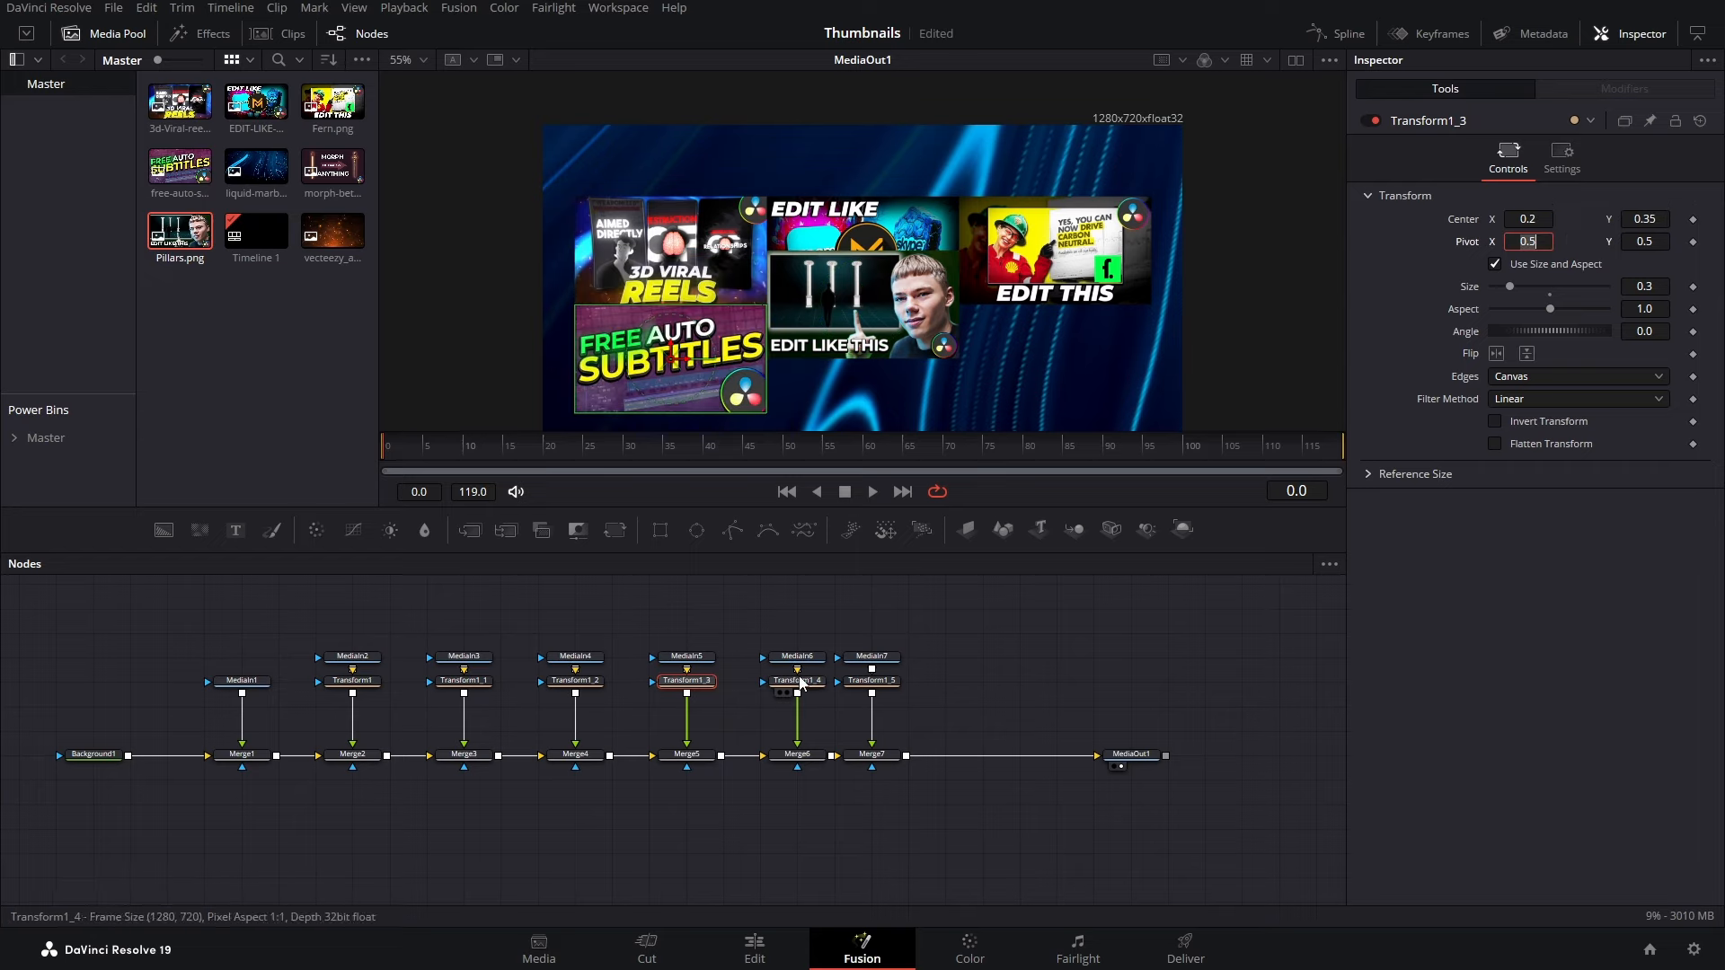
# Step: Set the center Y of Transform1_4 below MediaIn6 to 0.35
pyautogui.click(796, 682)
pyautogui.doubleClick(1653, 219)
pyautogui.write('0.35')
pyautogui.press('Return')
# Step: Set the center of Transform1_5 below MediaIn7 to X 0.8 and Y 0.35, and hide the media pool
pyautogui.click(872, 681)
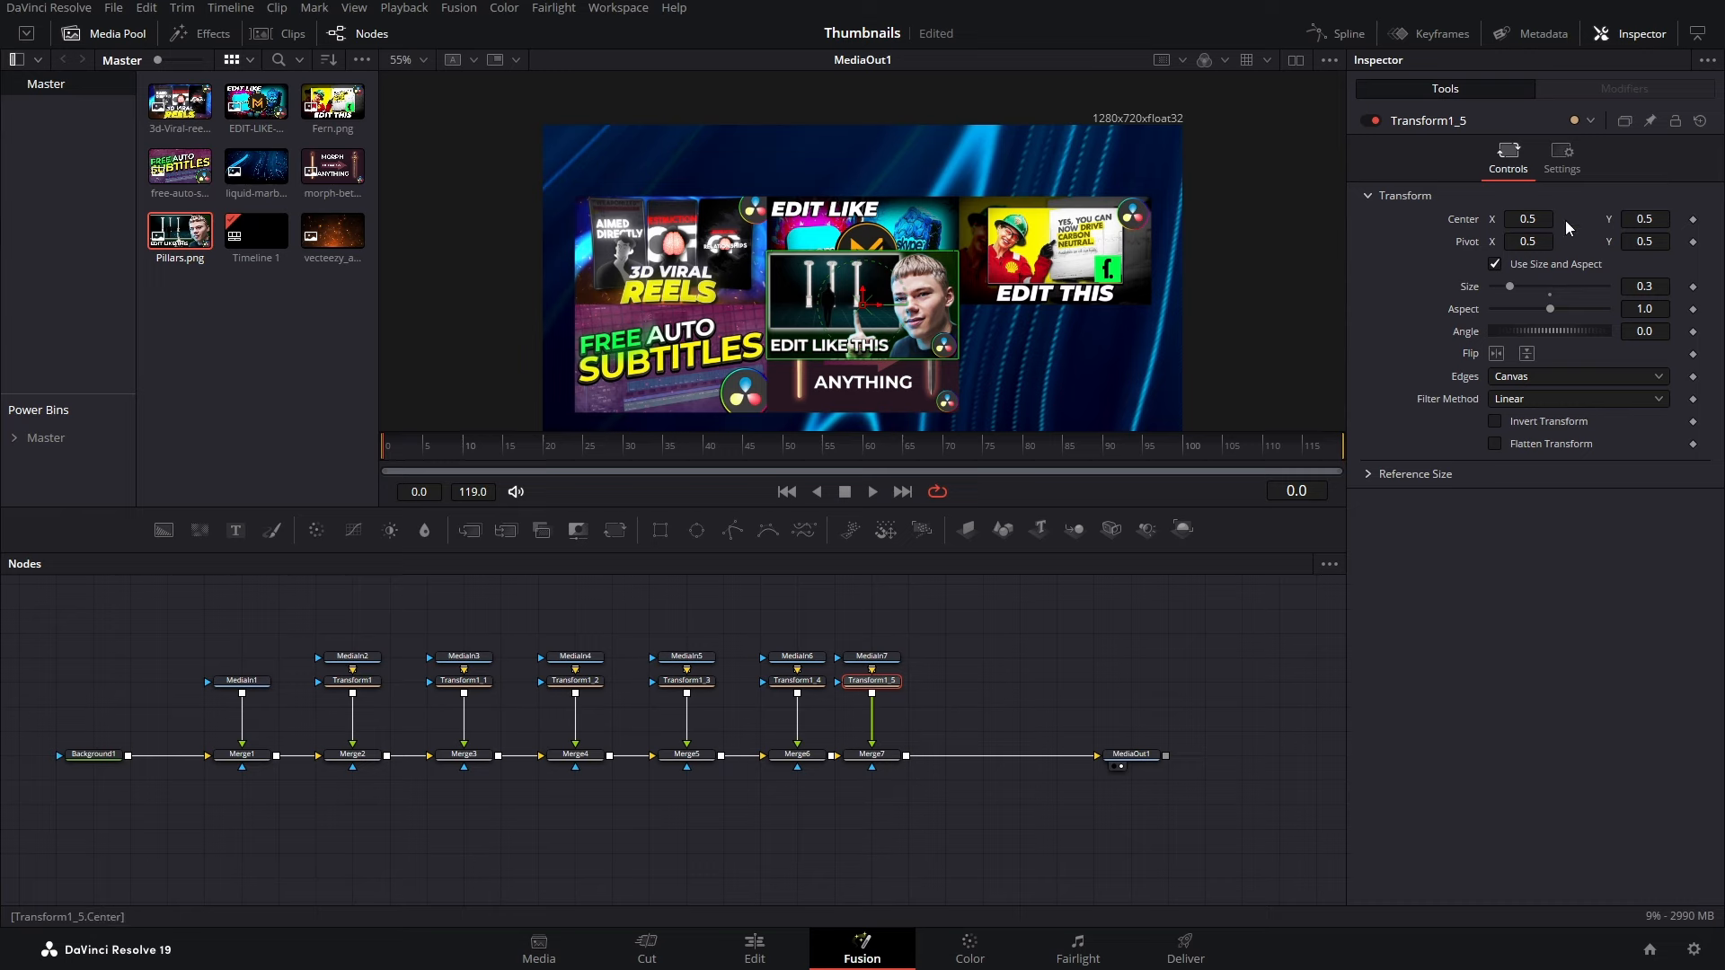
pyautogui.doubleClick(1645, 218)
pyautogui.write('0.35')
pyautogui.press('Return')
pyautogui.doubleClick(1527, 218)
pyautogui.write('0.8')
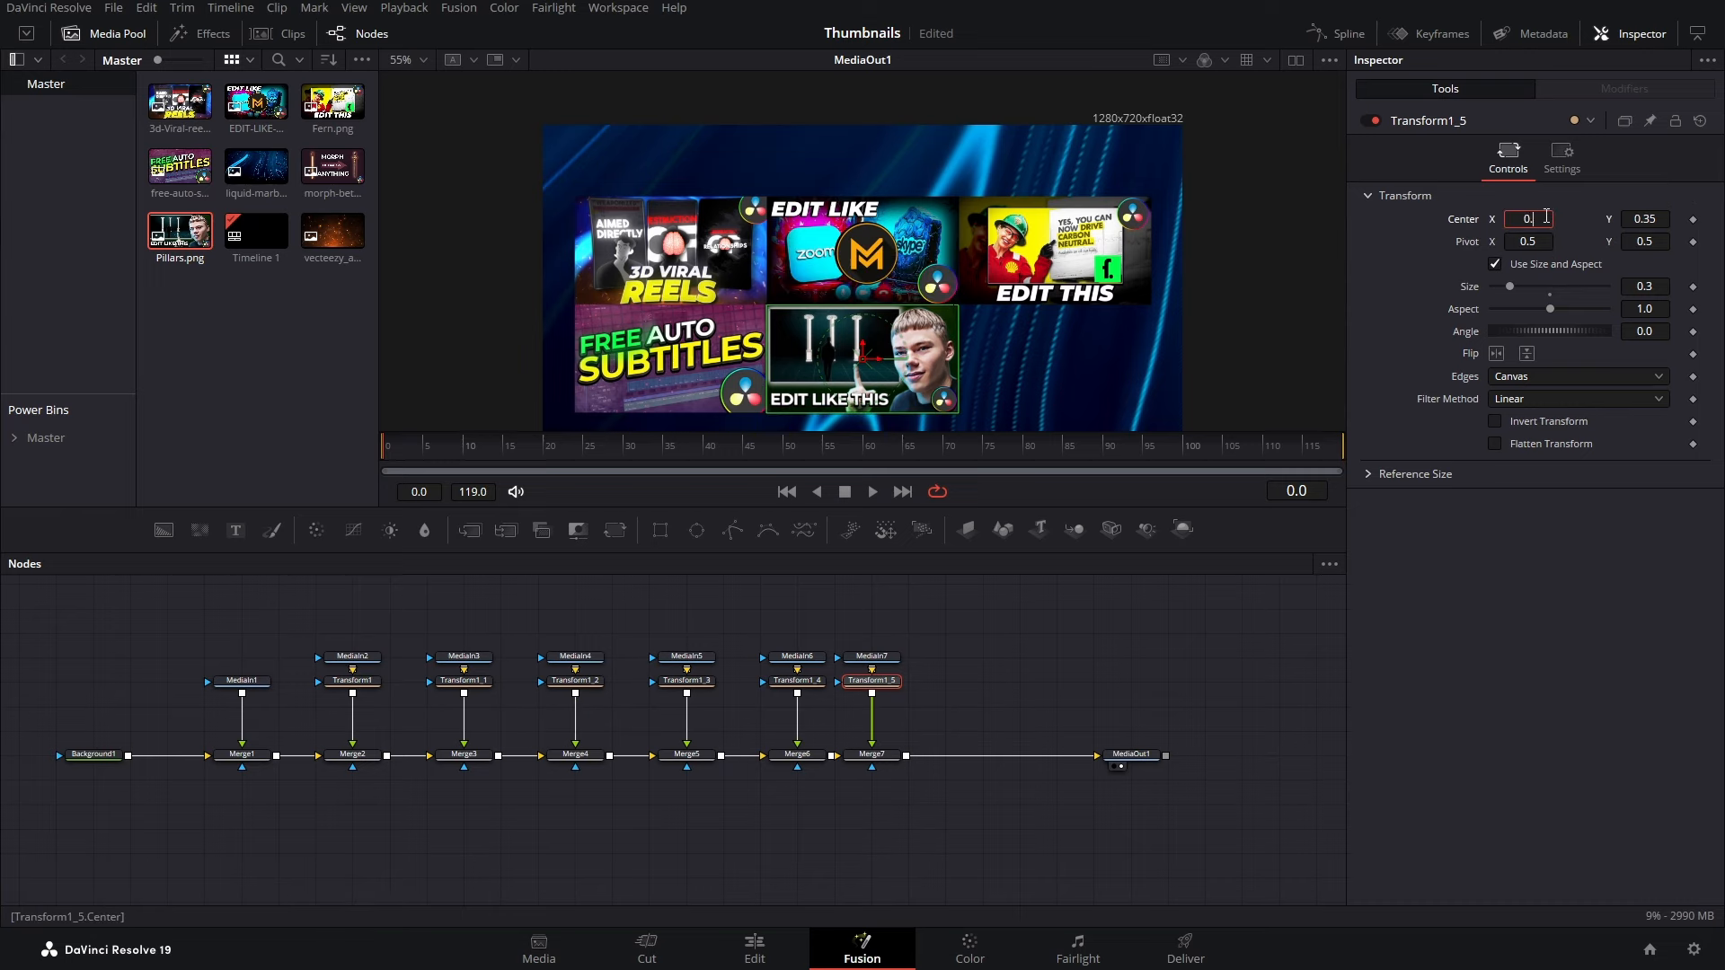
pyautogui.press('Tab')
pyautogui.scroll(-3, 787, 263)
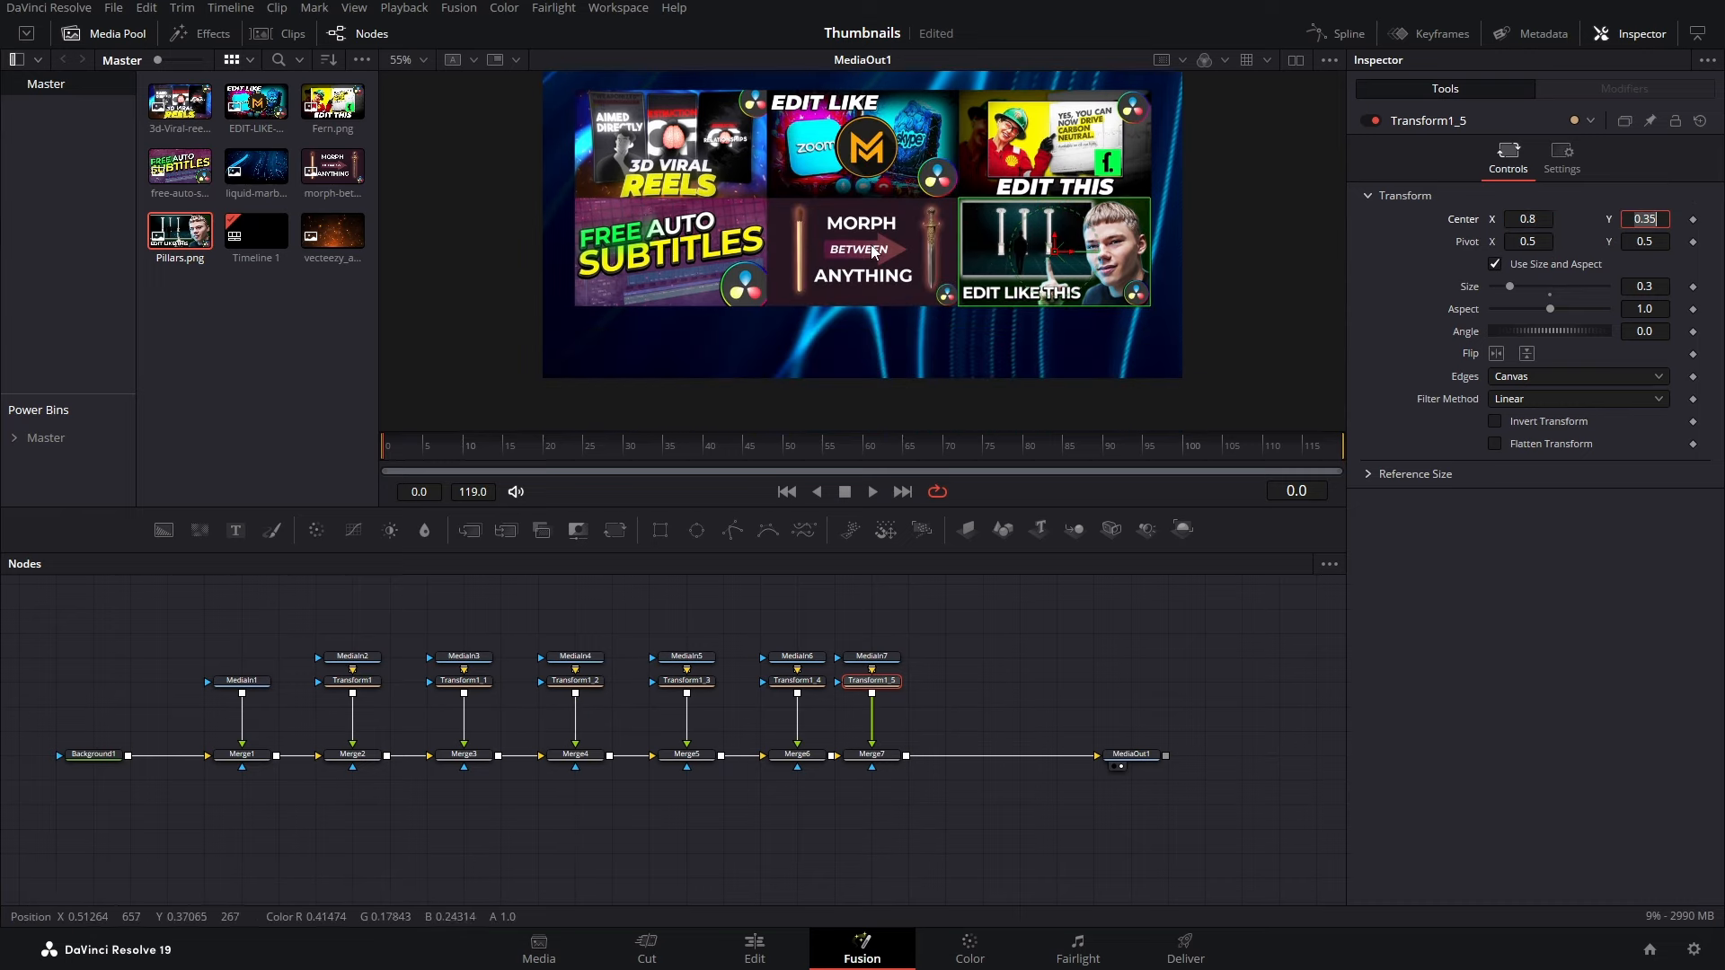
pyautogui.click(101, 32)
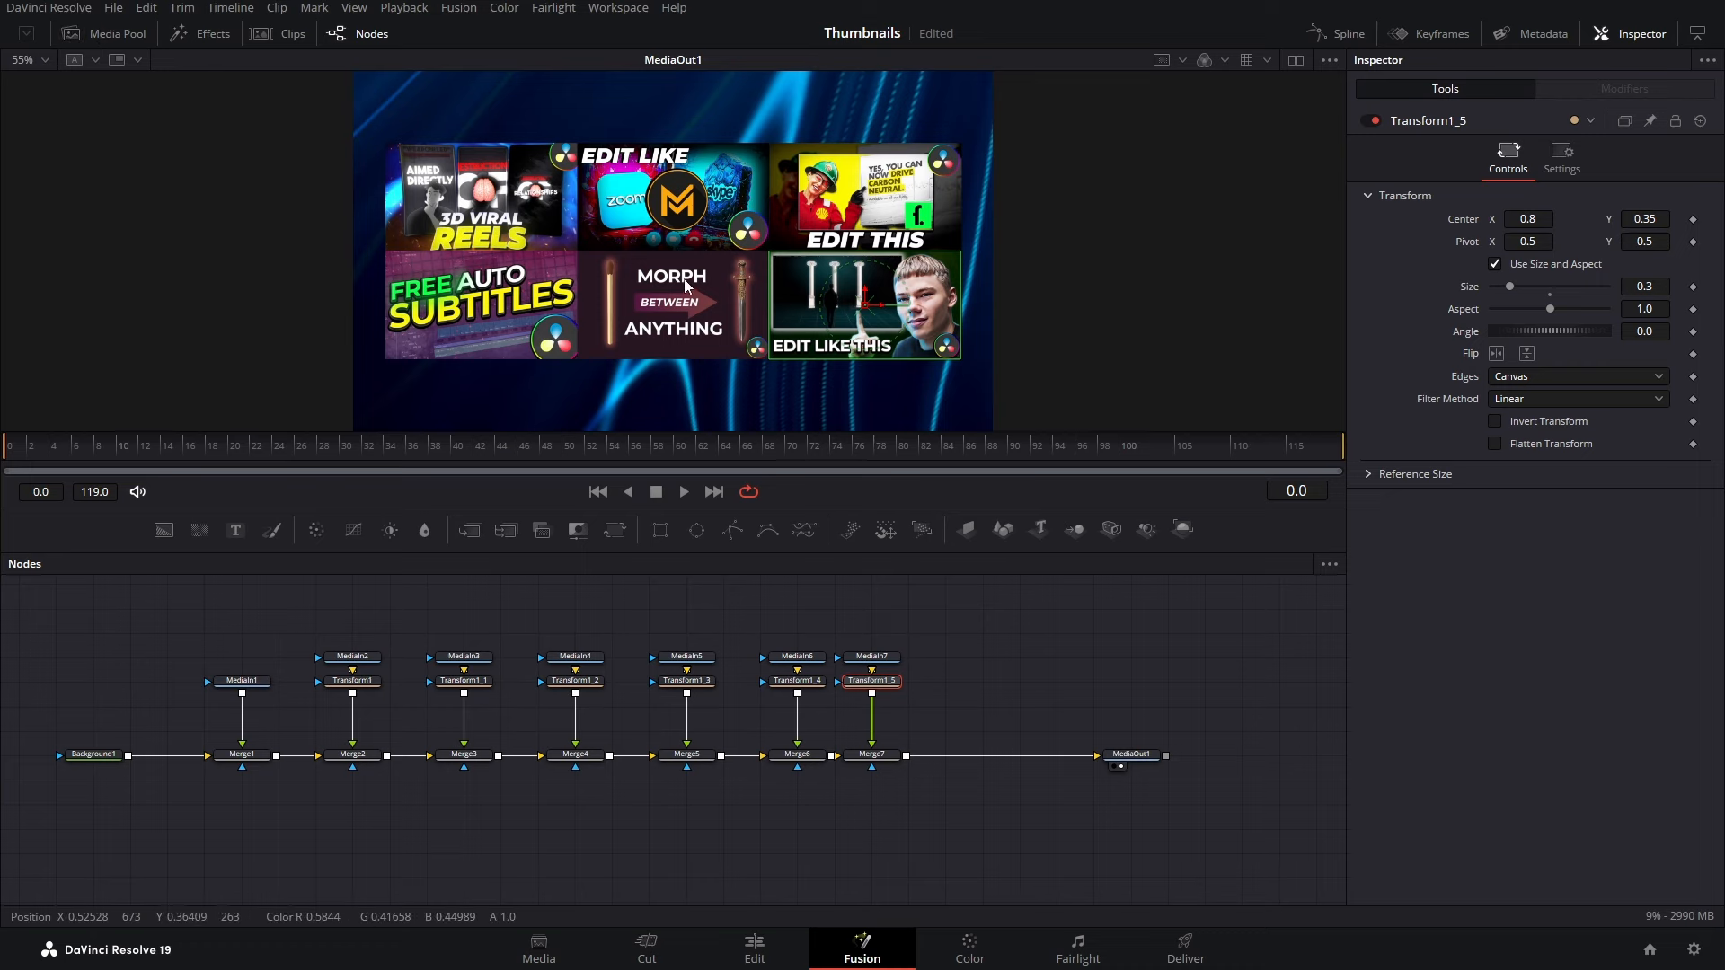
pyautogui.hscroll(-3, 664, 241)
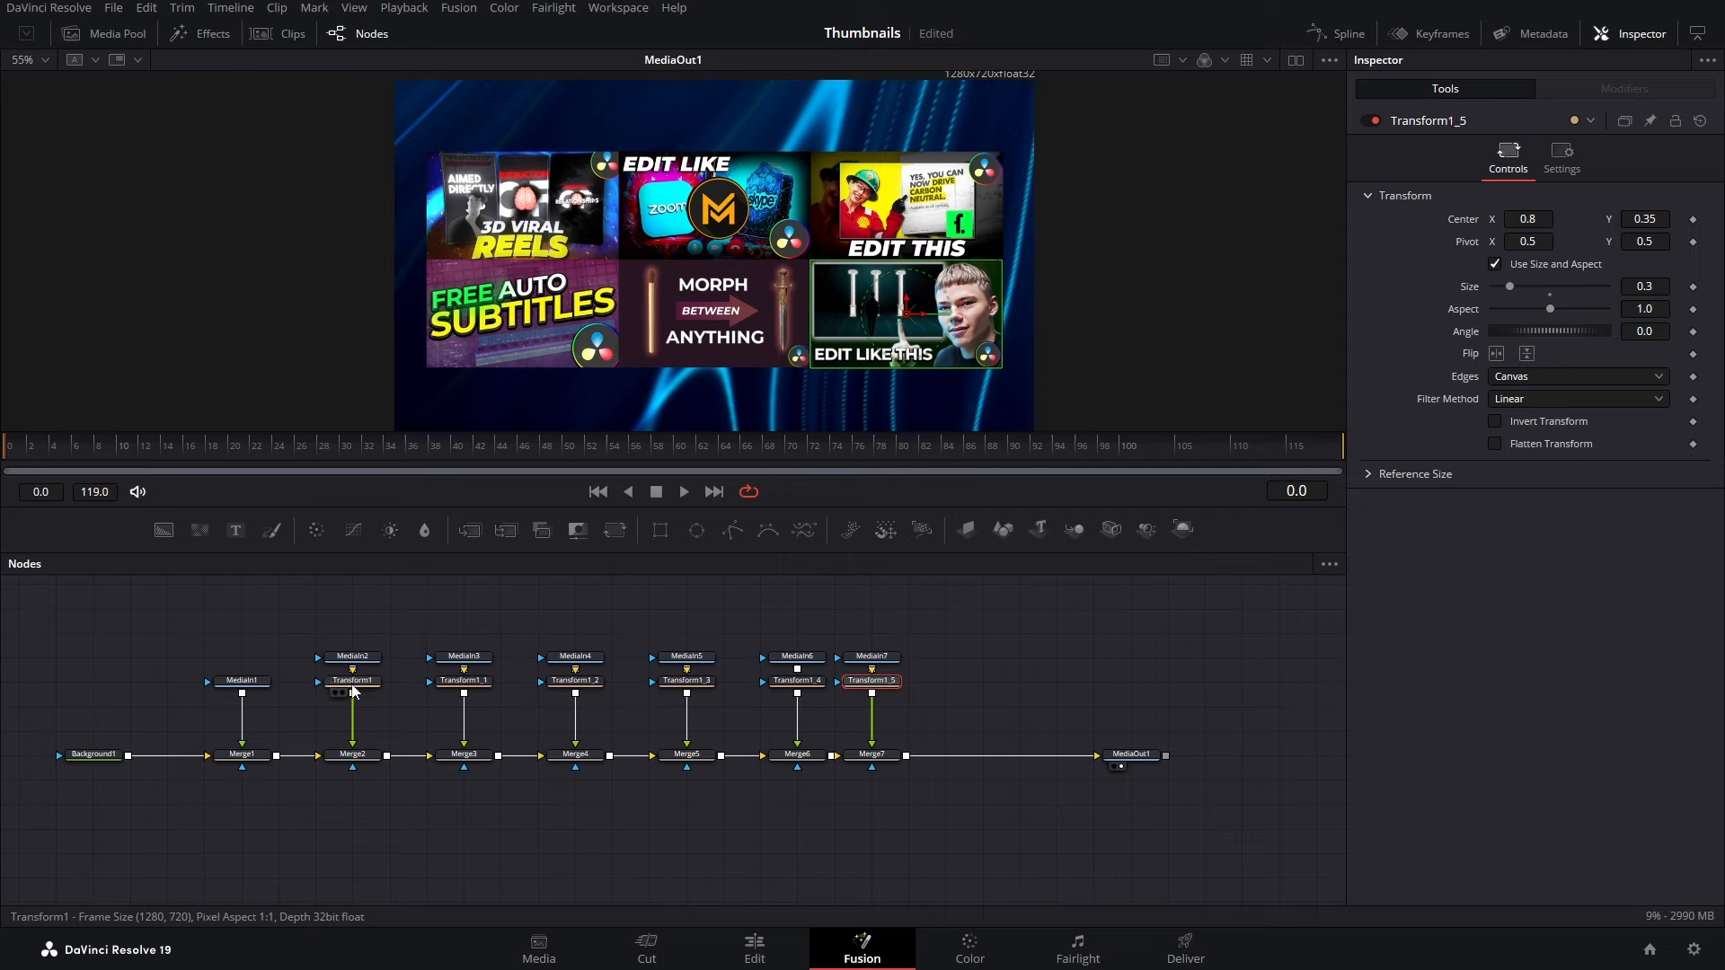
# Step: Set the size of Transform1 and Transform1_1, below MediaIn2 and MediaIn3, to 0.25
pyautogui.click(352, 683)
pyautogui.click(1662, 284)
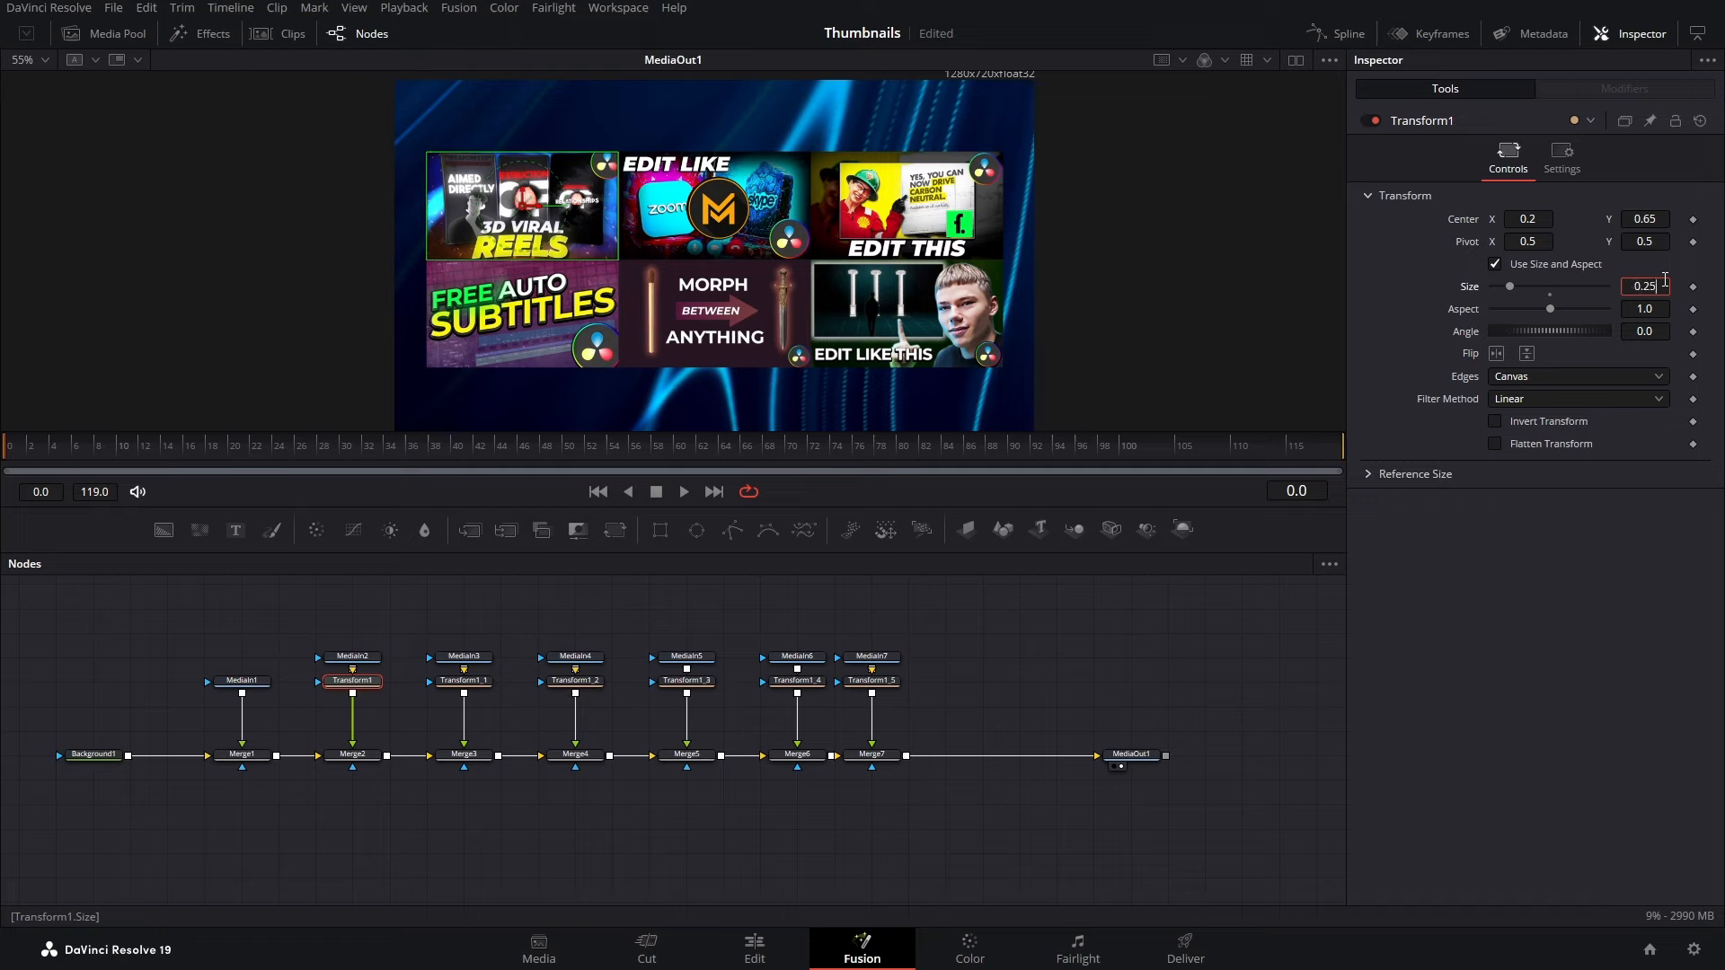
pyautogui.press('Tab')
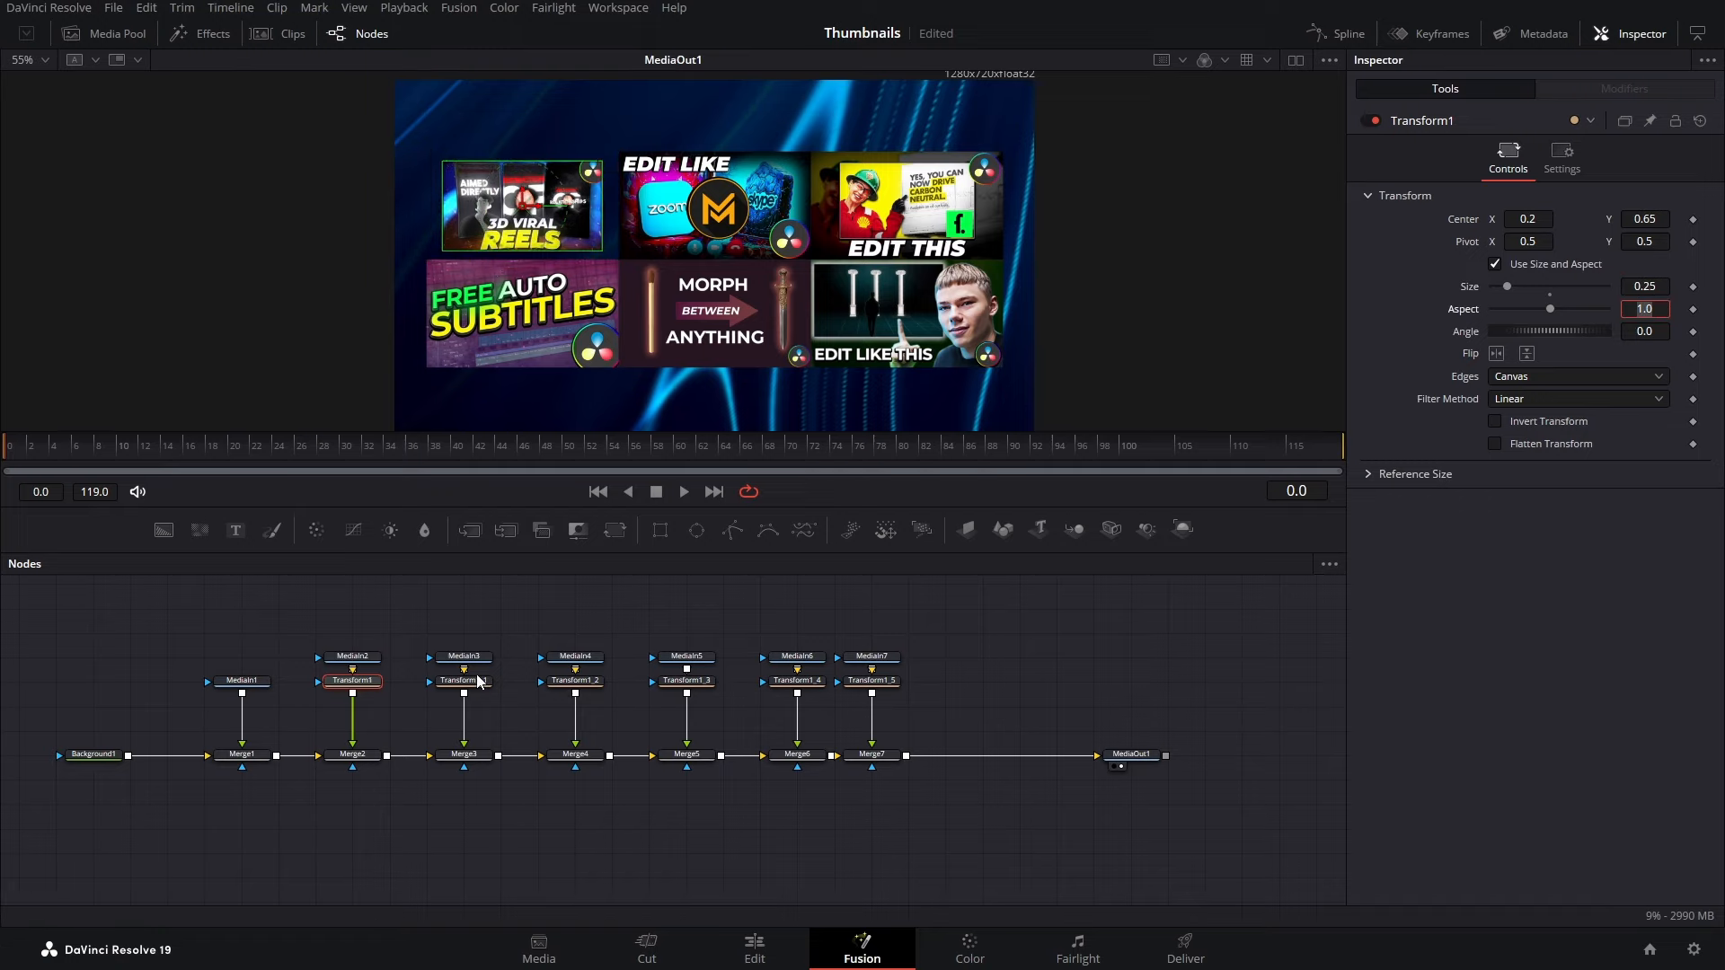
pyautogui.click(474, 689)
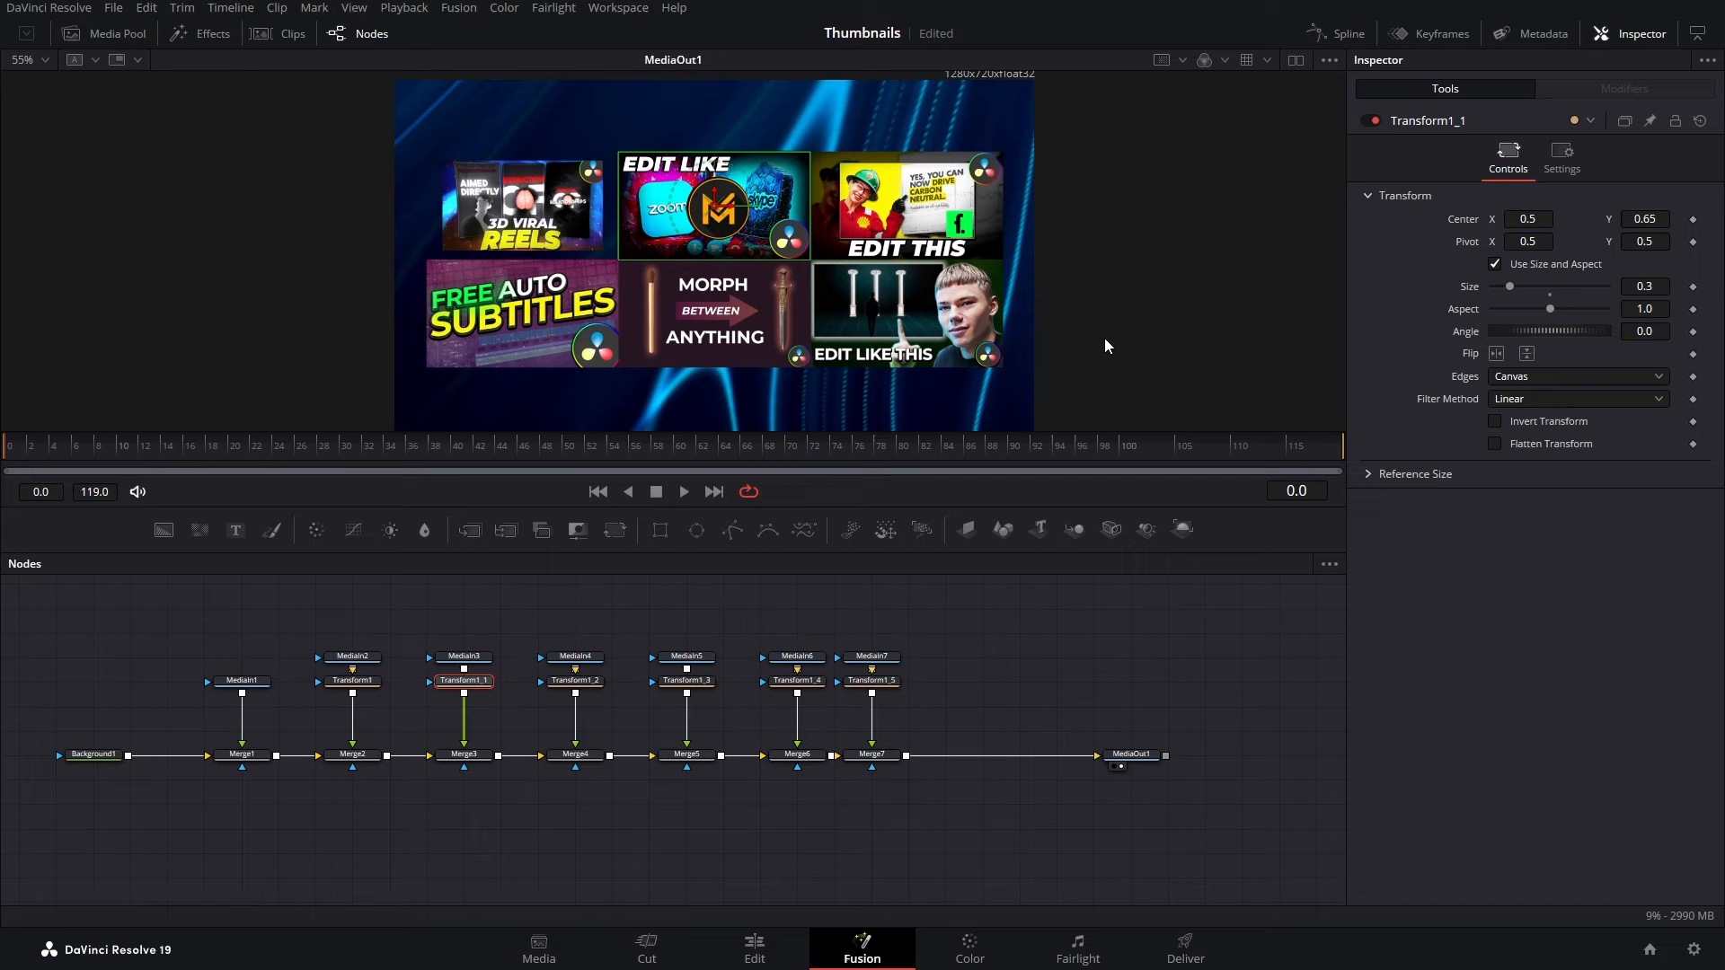
pyautogui.click(1660, 286)
pyautogui.write('0.25')
pyautogui.press('Tab')
# Step: Set the size of Transform1_2 and Transform1_3, below MediaIn4 and MediaIn5, to 0.25
pyautogui.click(575, 681)
pyautogui.click(1661, 286)
pyautogui.write('0.25')
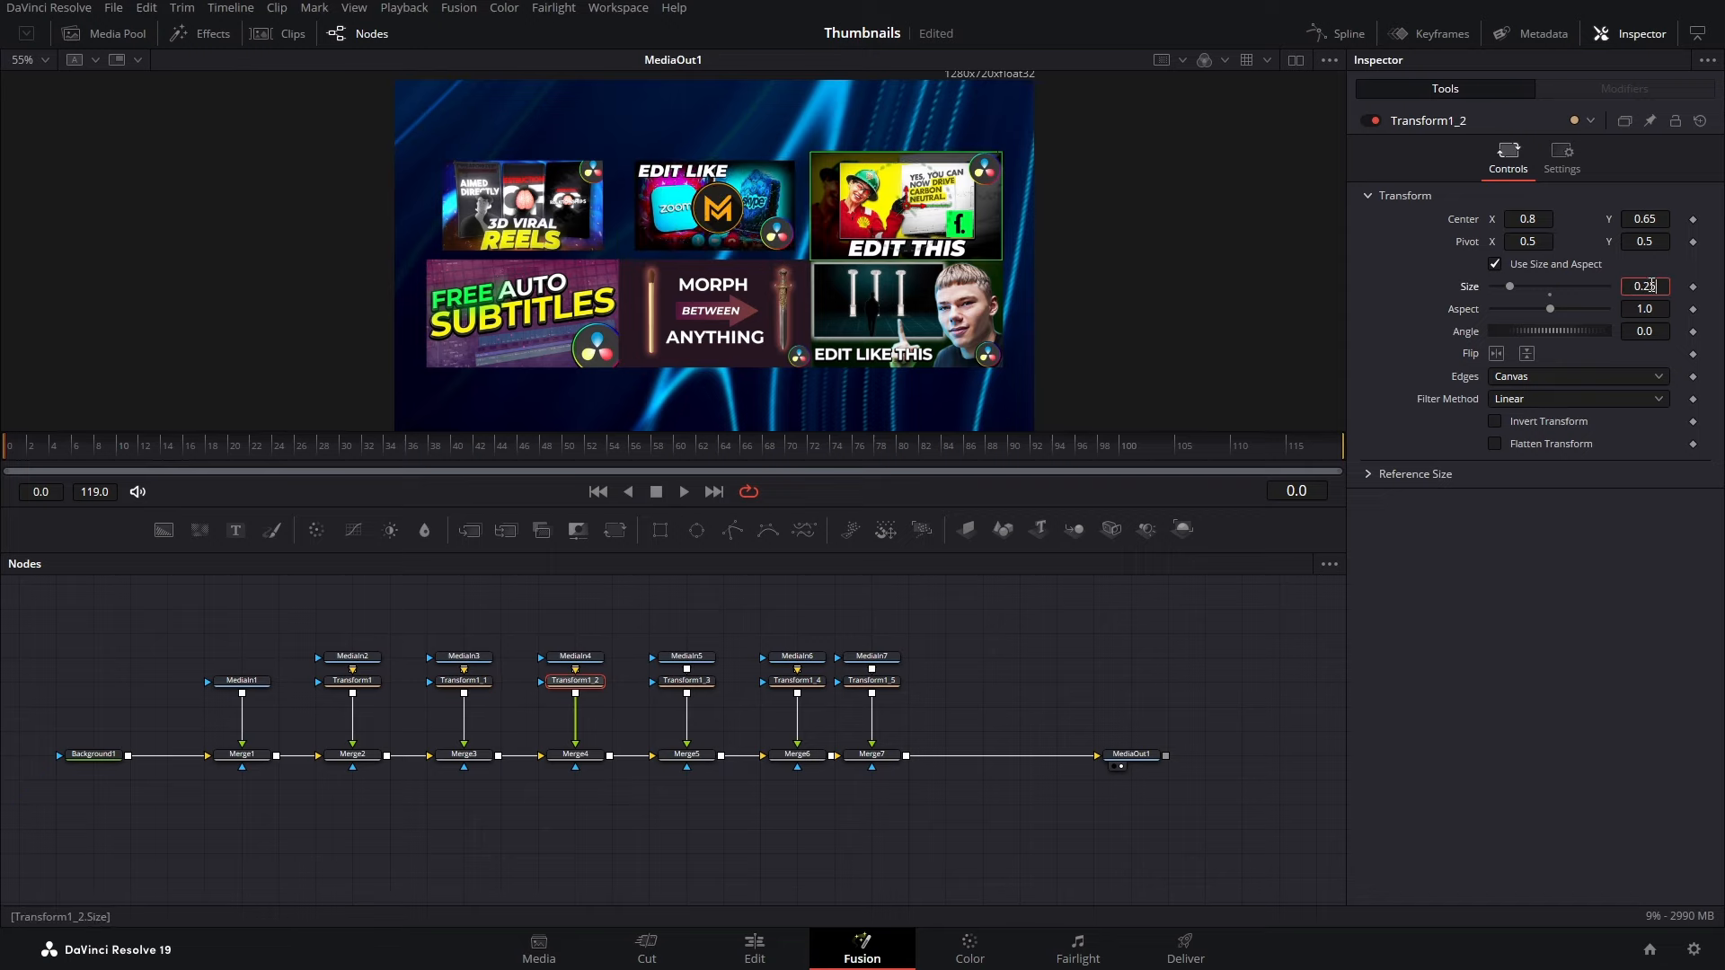
pyautogui.press('Tab')
pyautogui.click(700, 685)
pyautogui.click(1648, 286)
pyautogui.write('0.25')
pyautogui.press('Tab')
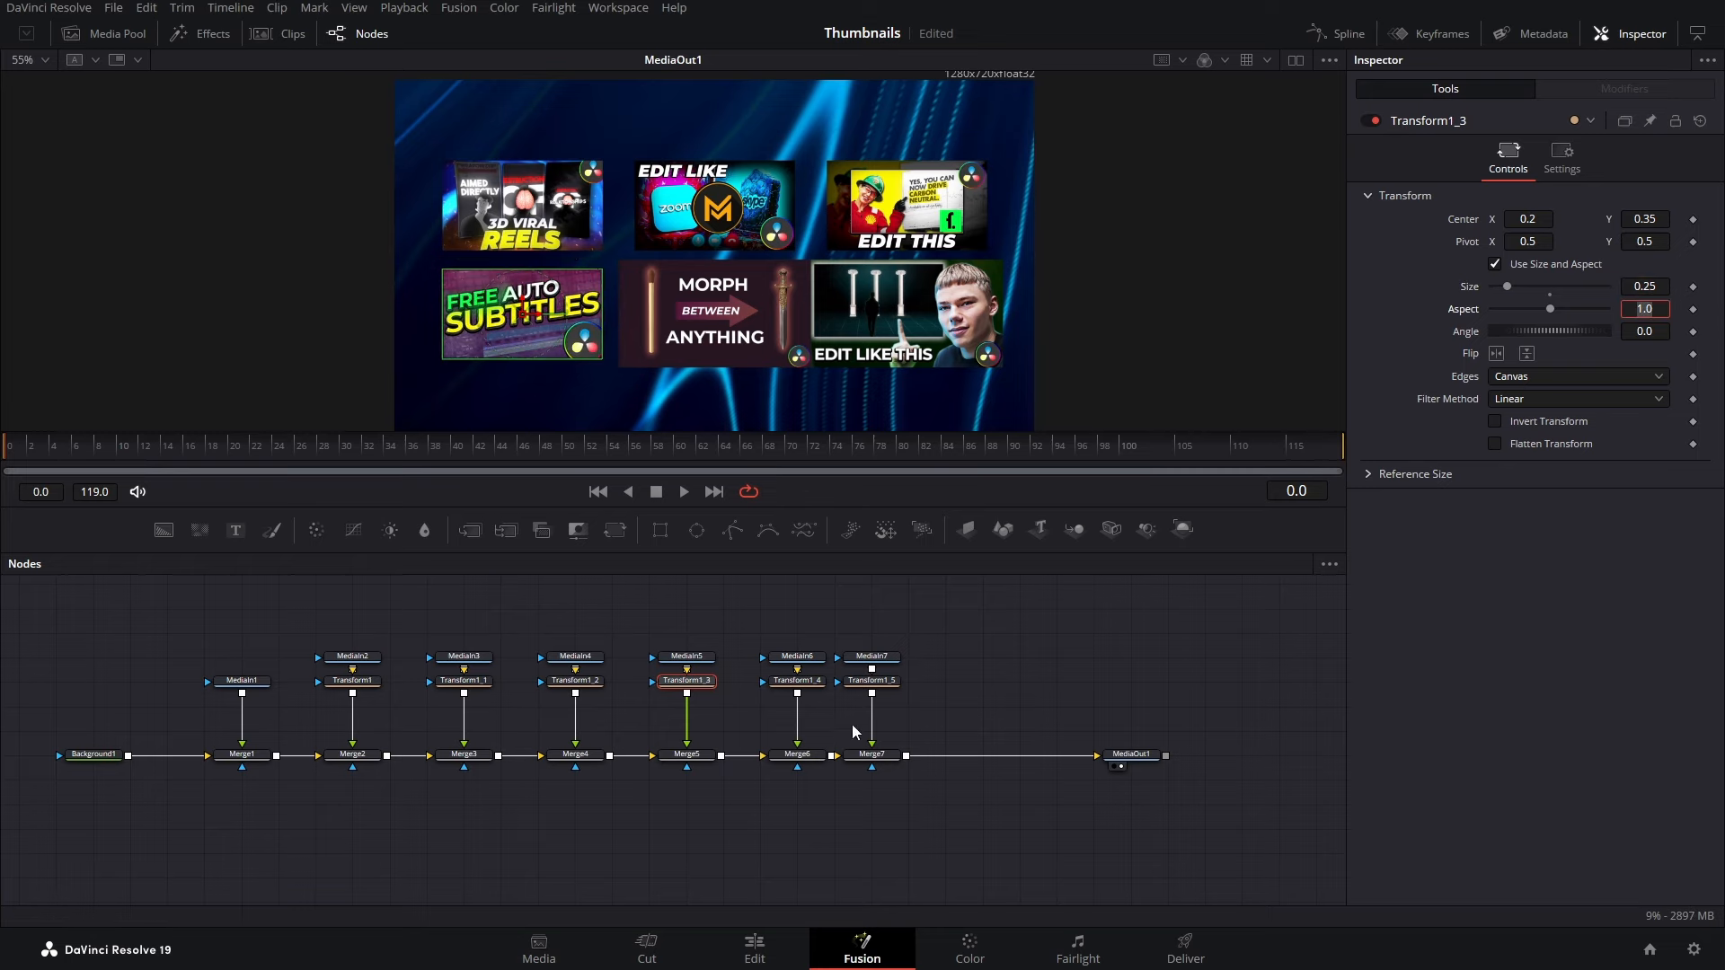
# Step: Set the size of Transform1_4 and Transform1_5, below MediaIn6 and MediaIn7, to 0.25
pyautogui.click(797, 680)
pyautogui.click(1652, 288)
pyautogui.write('0.25')
pyautogui.press('Tab')
pyautogui.click(872, 680)
pyautogui.click(1651, 288)
pyautogui.write('0.25')
pyautogui.press('Tab')
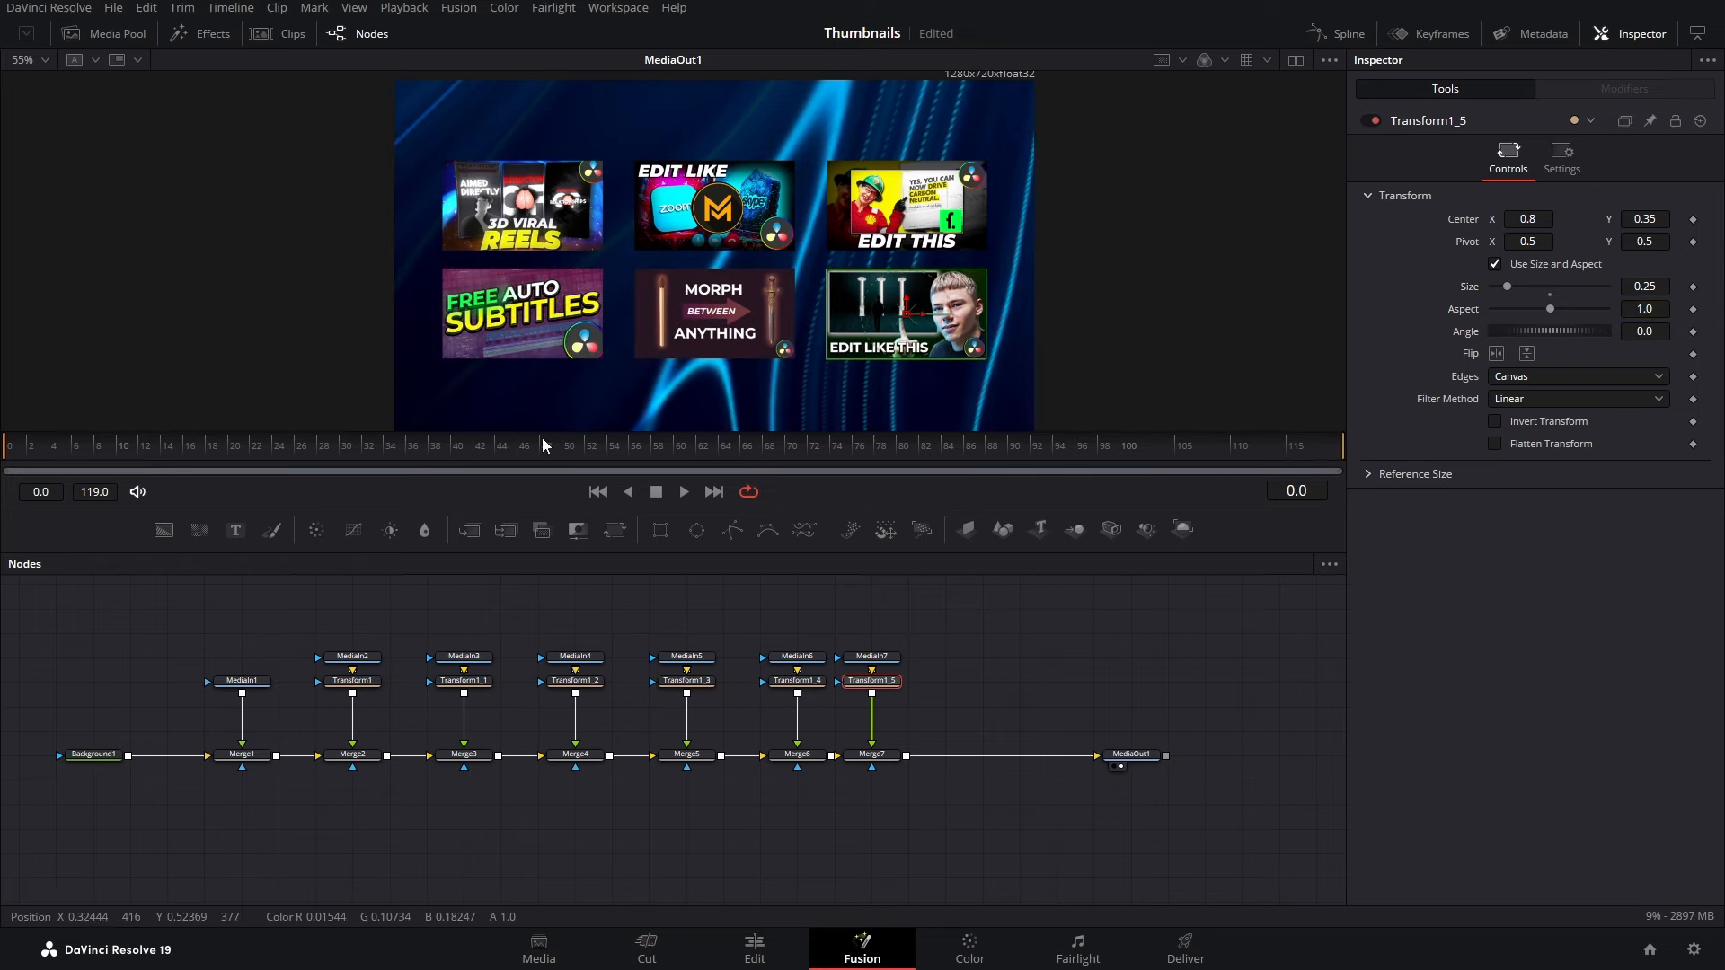
# Step: Detach the thumbnail nodes from the main chain and feed Merge2 from a new Background node with alpha 0
pyautogui.moveTo(312, 598); pyautogui.dragTo(908, 685)
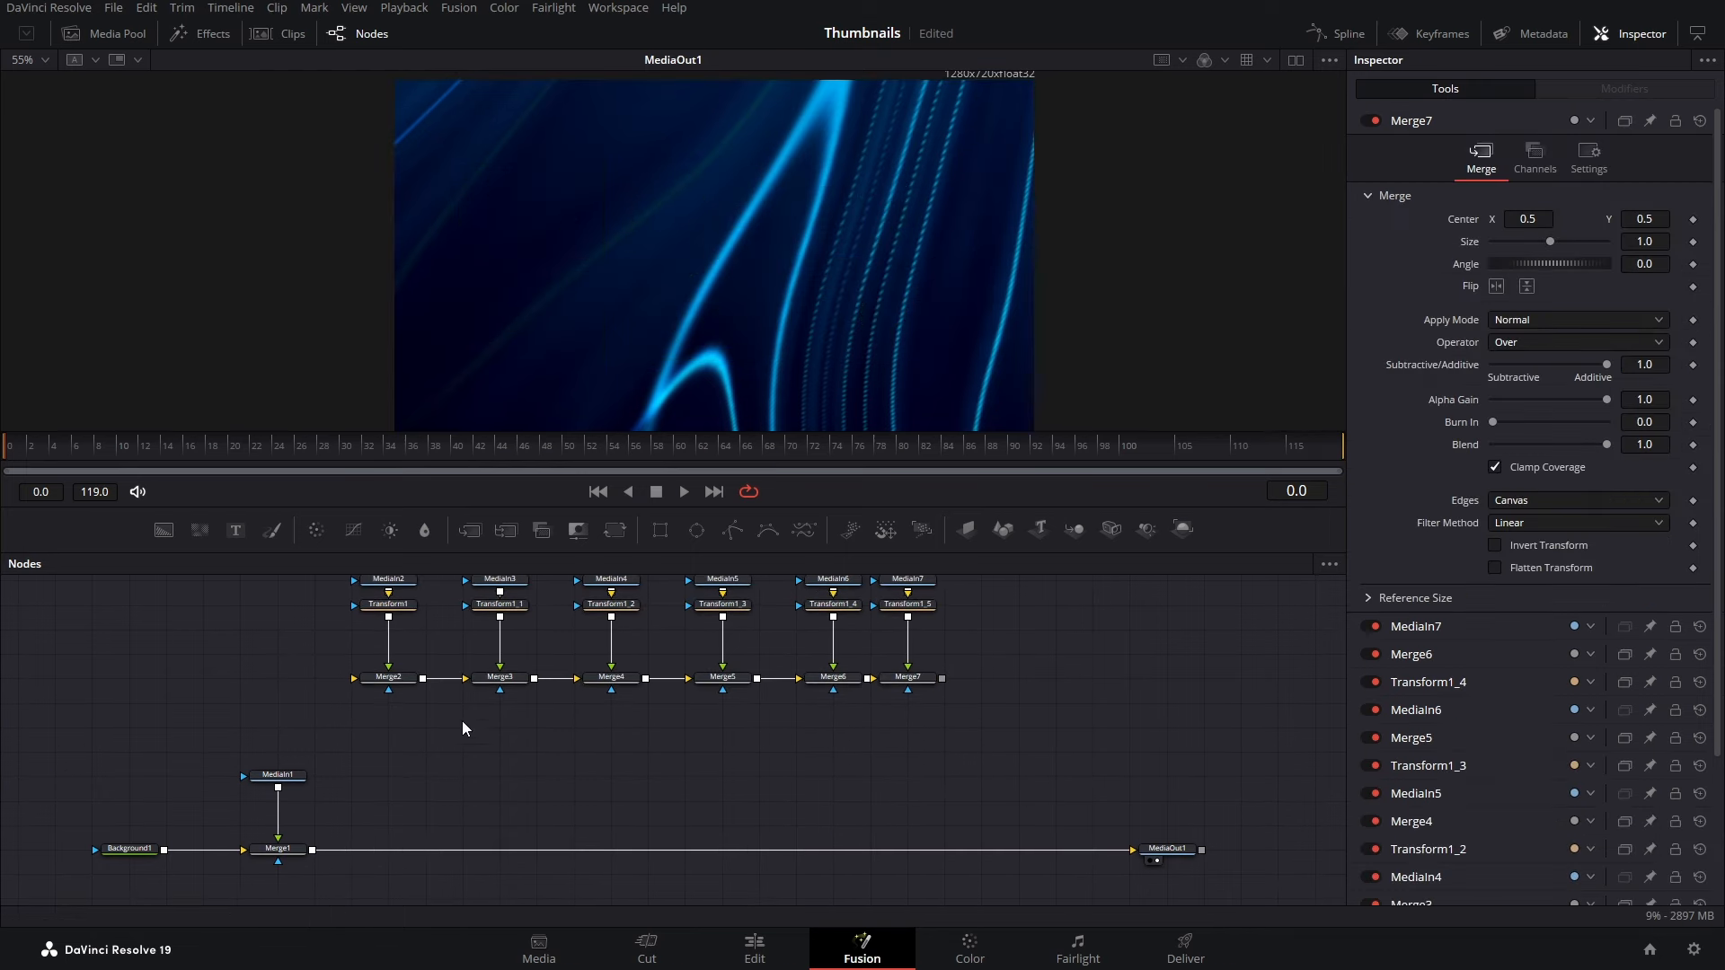
pyautogui.moveTo(163, 529); pyautogui.dragTo(378, 679)
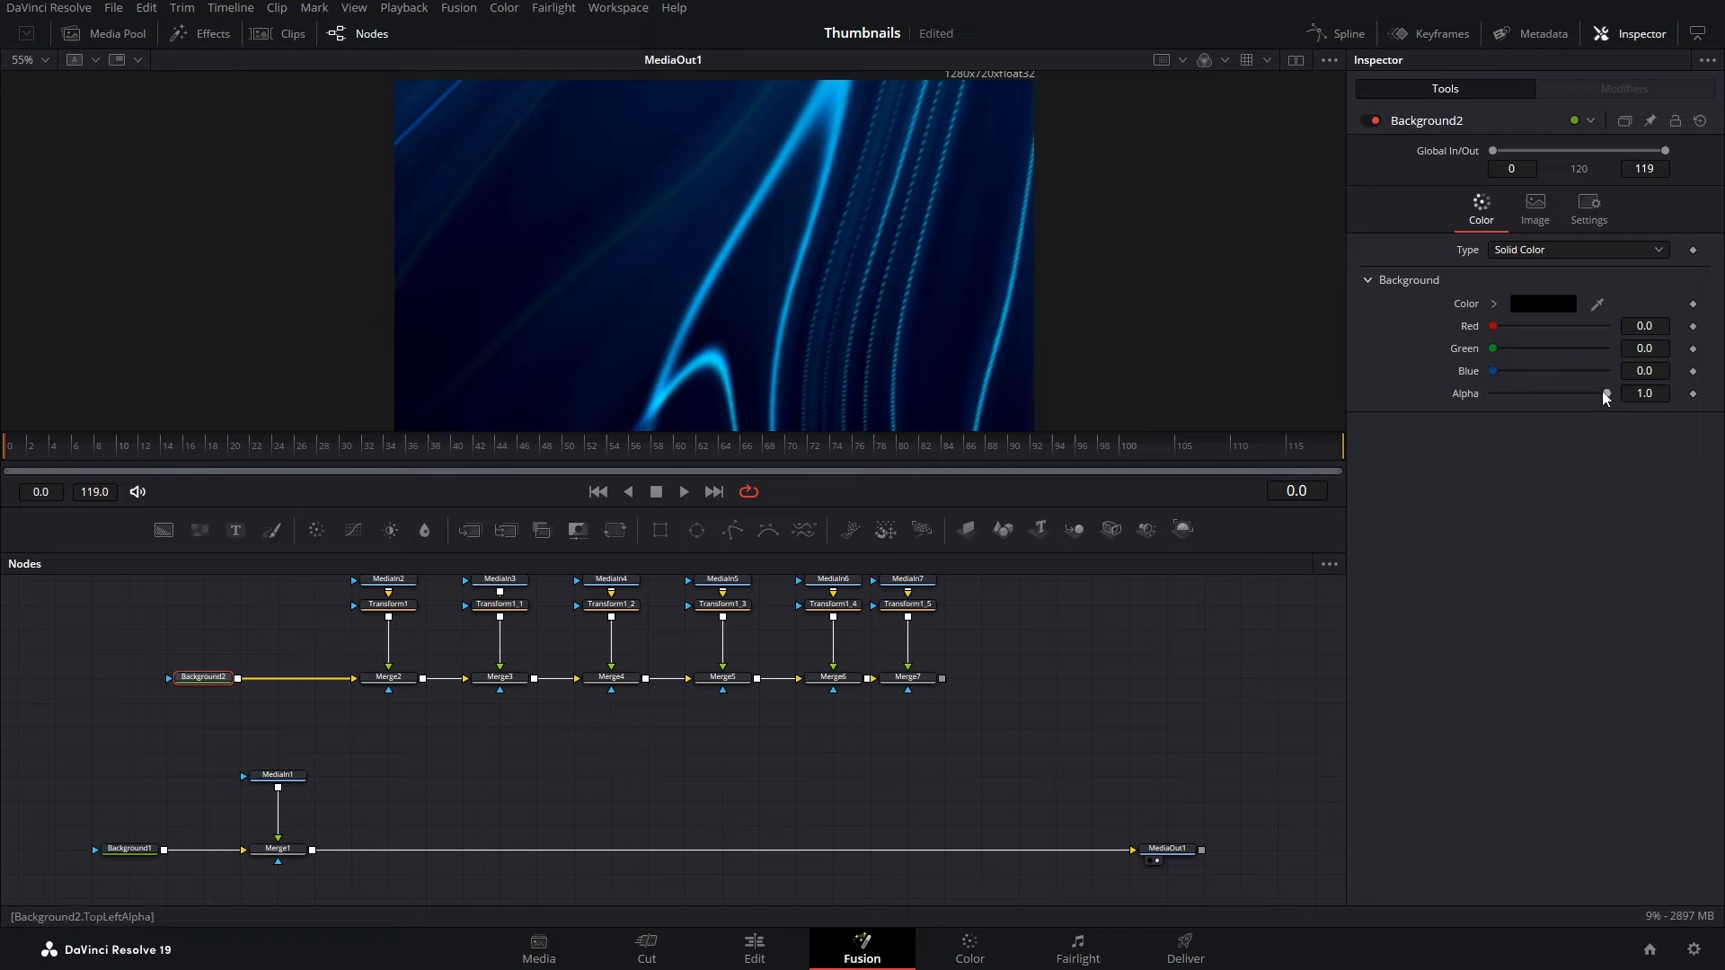
pyautogui.moveTo(1605, 396); pyautogui.dragTo(1344, 378)
# Step: Merge the thumbnail group's Merge7 output over the Merge1 output ahead of MediaOut1
pyautogui.moveTo(942, 678); pyautogui.dragTo(305, 854)
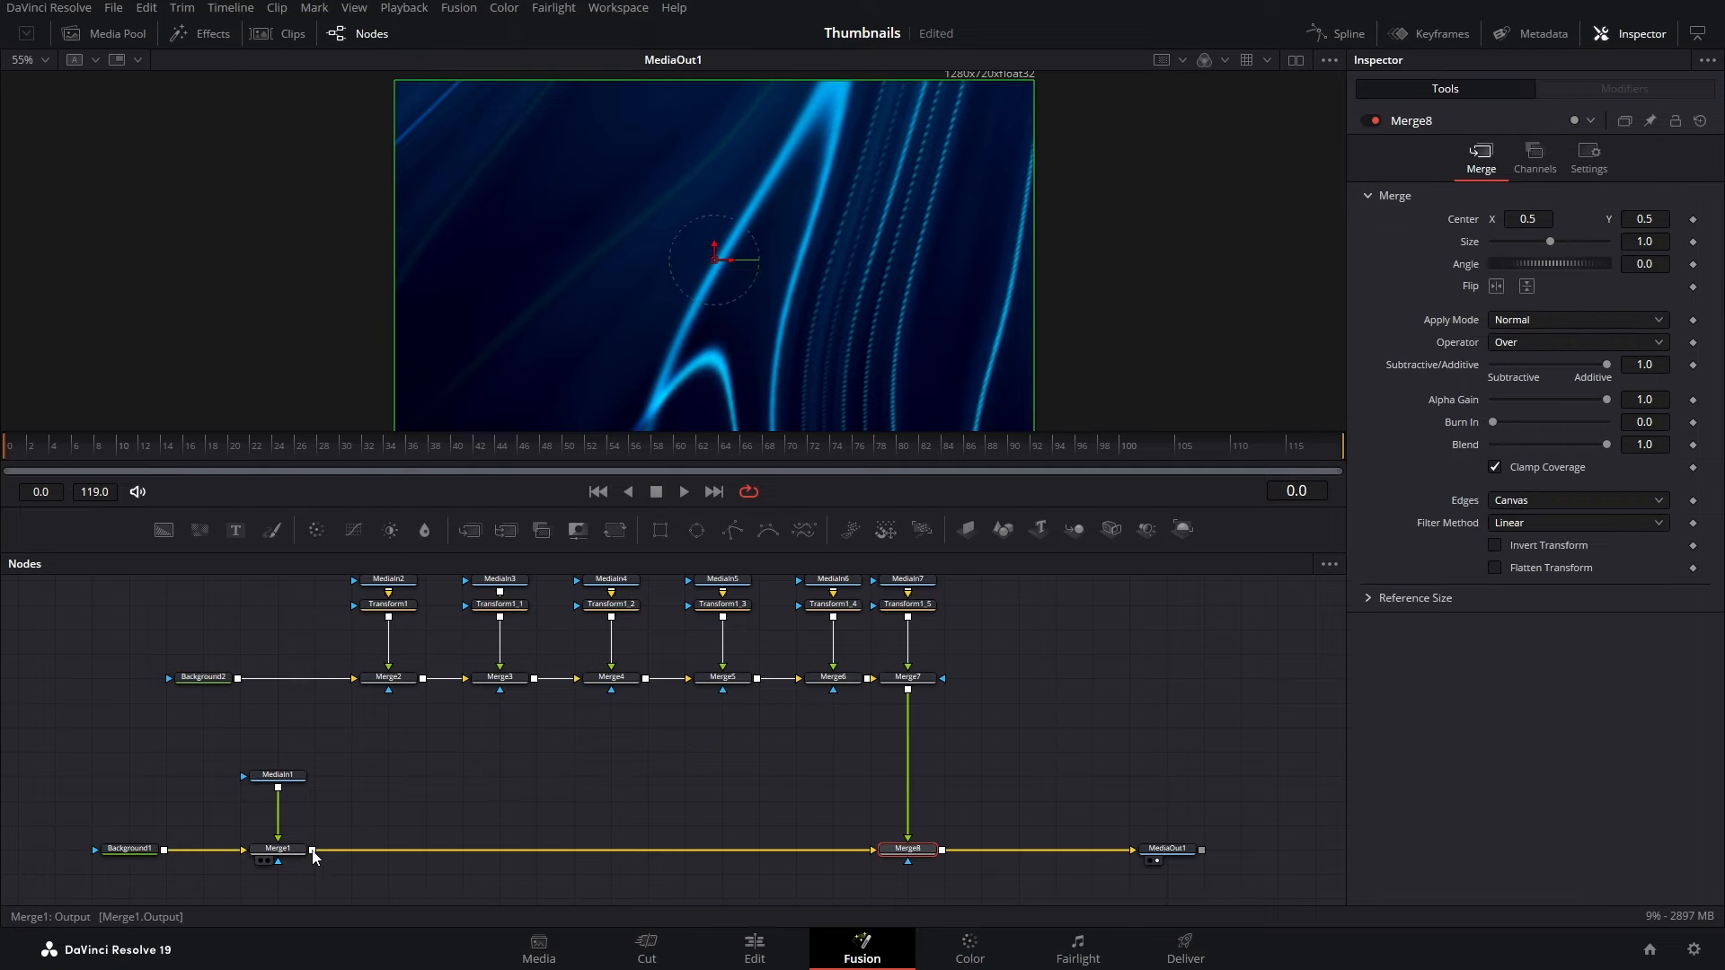
pyautogui.click(311, 794)
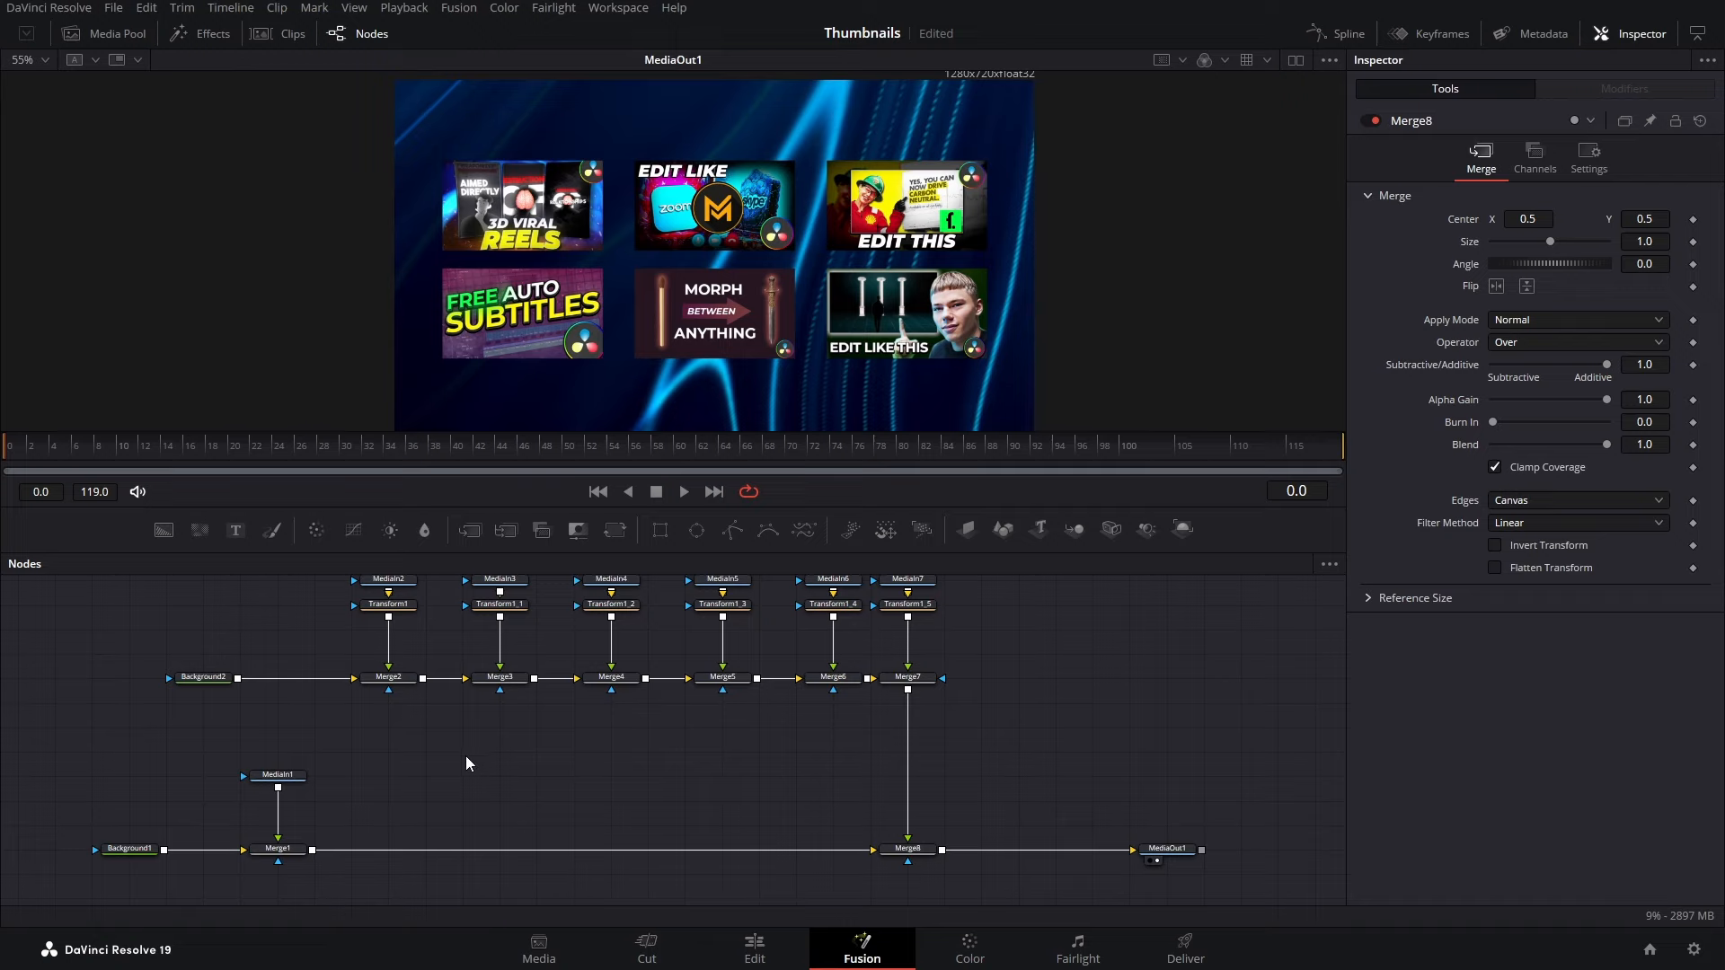
pyautogui.moveTo(62, 743); pyautogui.dragTo(273, 703)
pyautogui.scroll(3, 274, 703)
pyautogui.moveTo(169, 631); pyautogui.dragTo(999, 780)
pyautogui.scroll(-3, 410, 809)
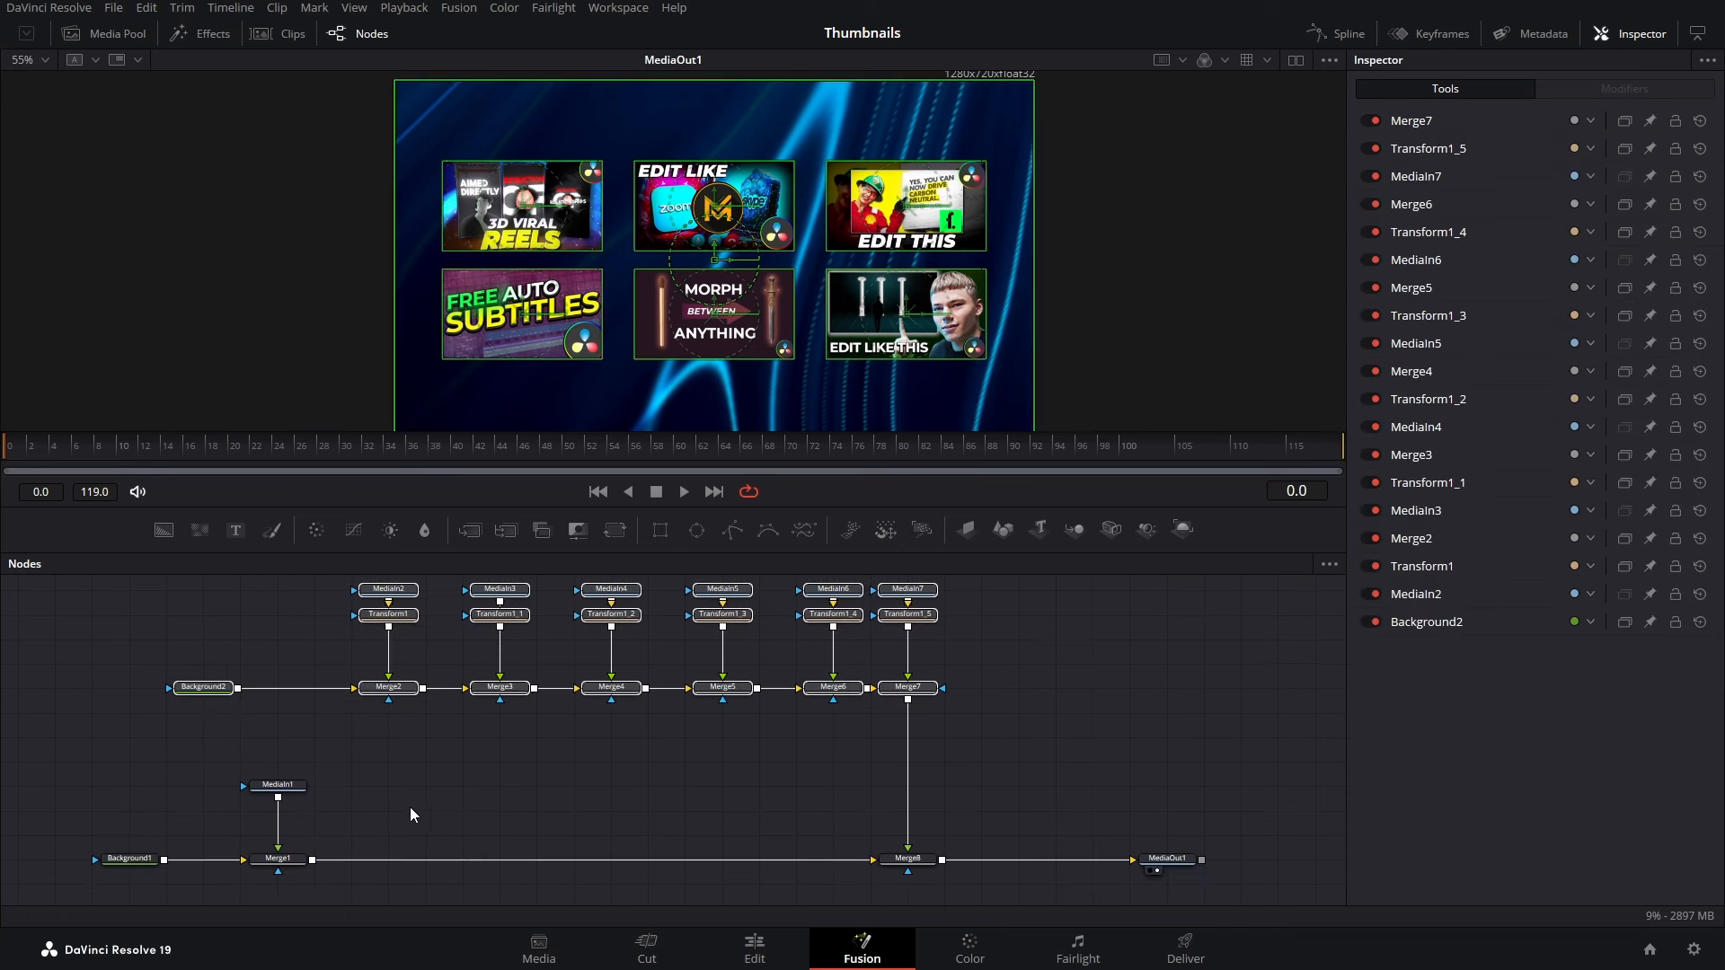
# Step: Move all thumbnail MediaIn and Transform nodes higher above their Merge nodes
pyautogui.click(552, 766)
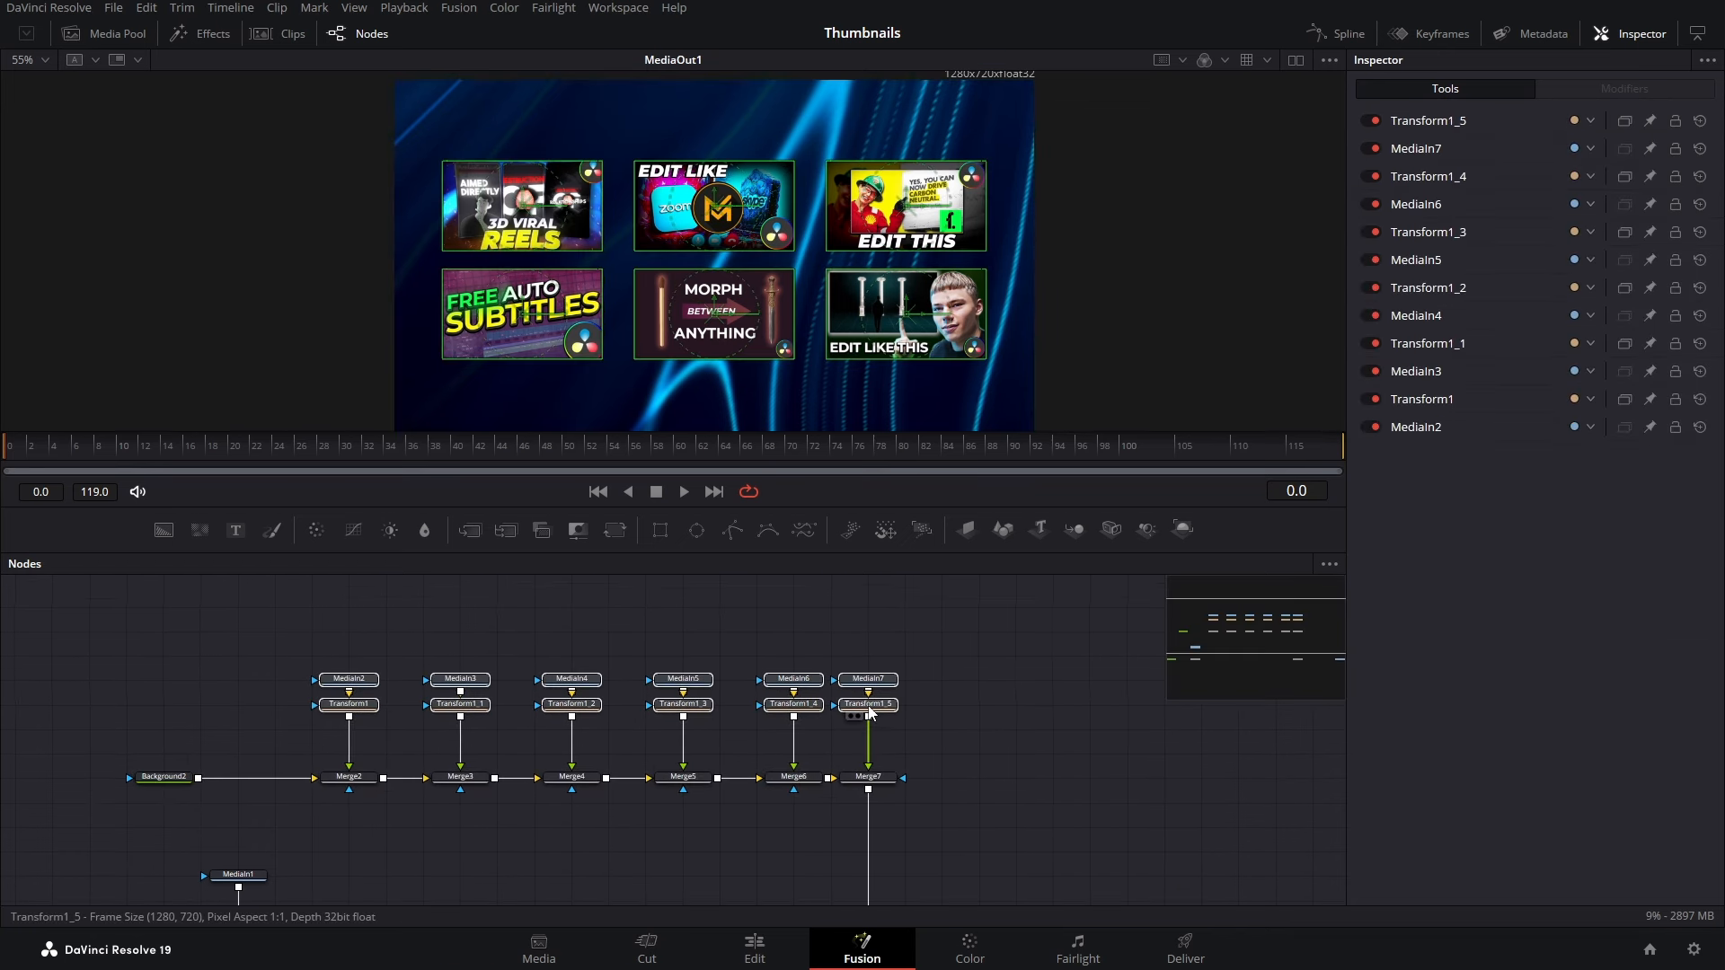
pyautogui.moveTo(869, 712); pyautogui.dragTo(869, 664)
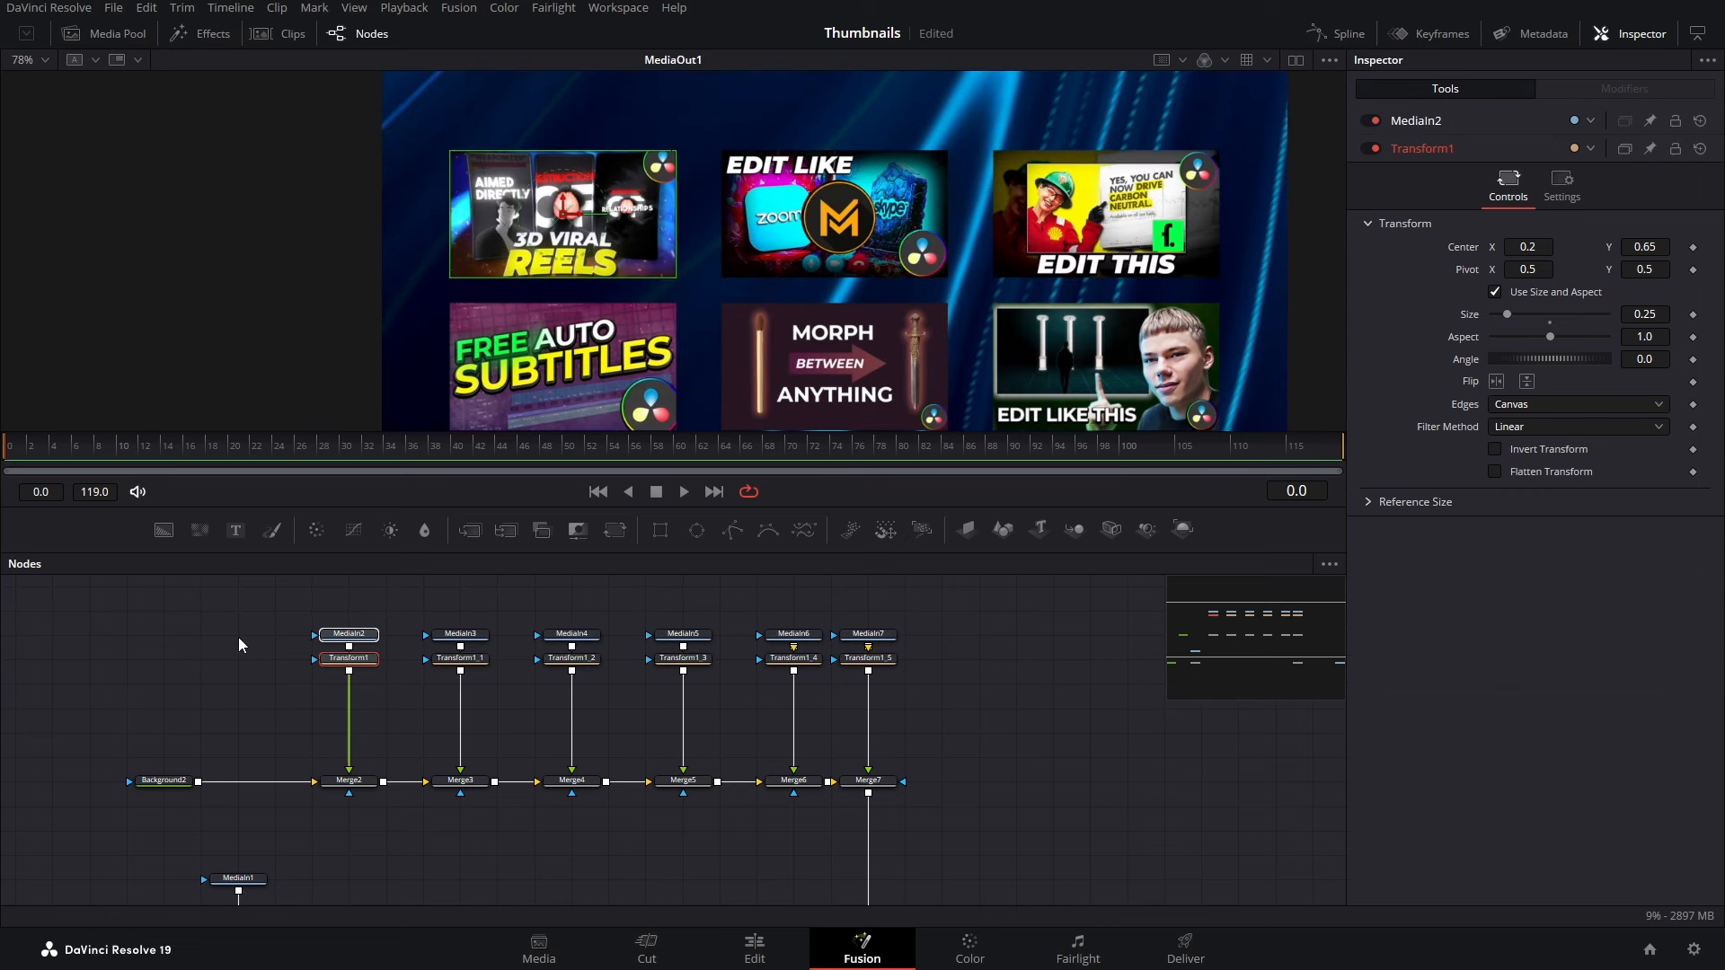
pyautogui.click(239, 639)
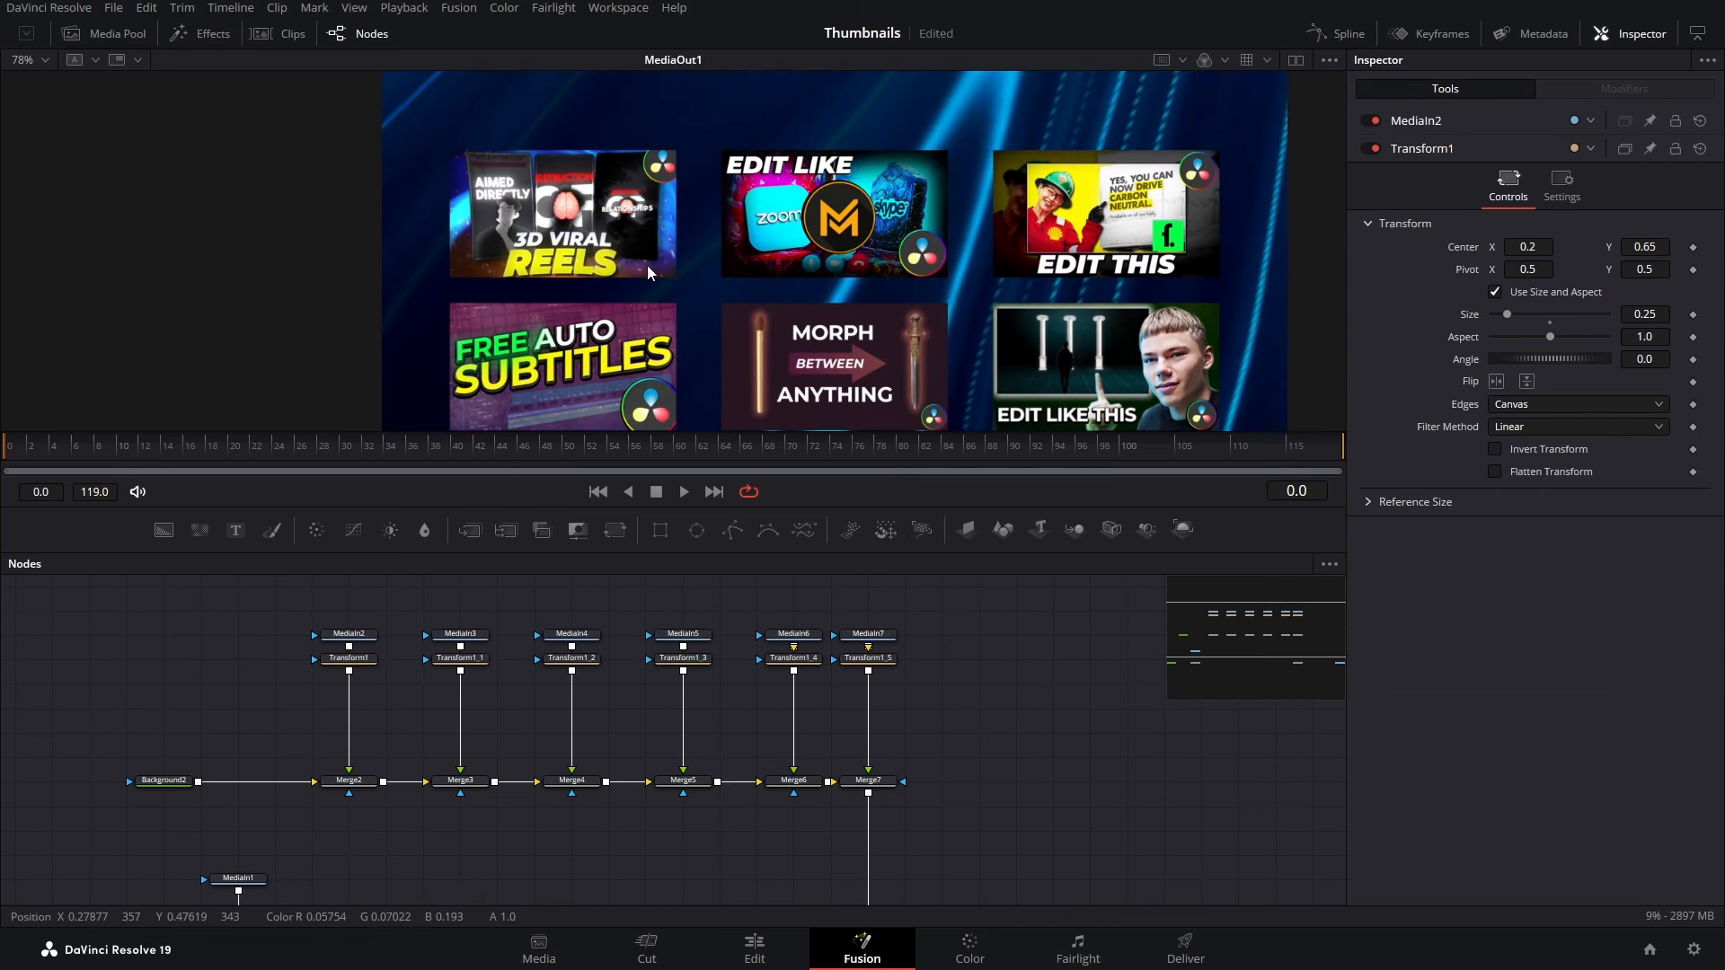
# Step: Add a separate Background node beside Transform1 and set its color to white
pyautogui.moveTo(164, 530); pyautogui.dragTo(180, 657)
pyautogui.click(1557, 309)
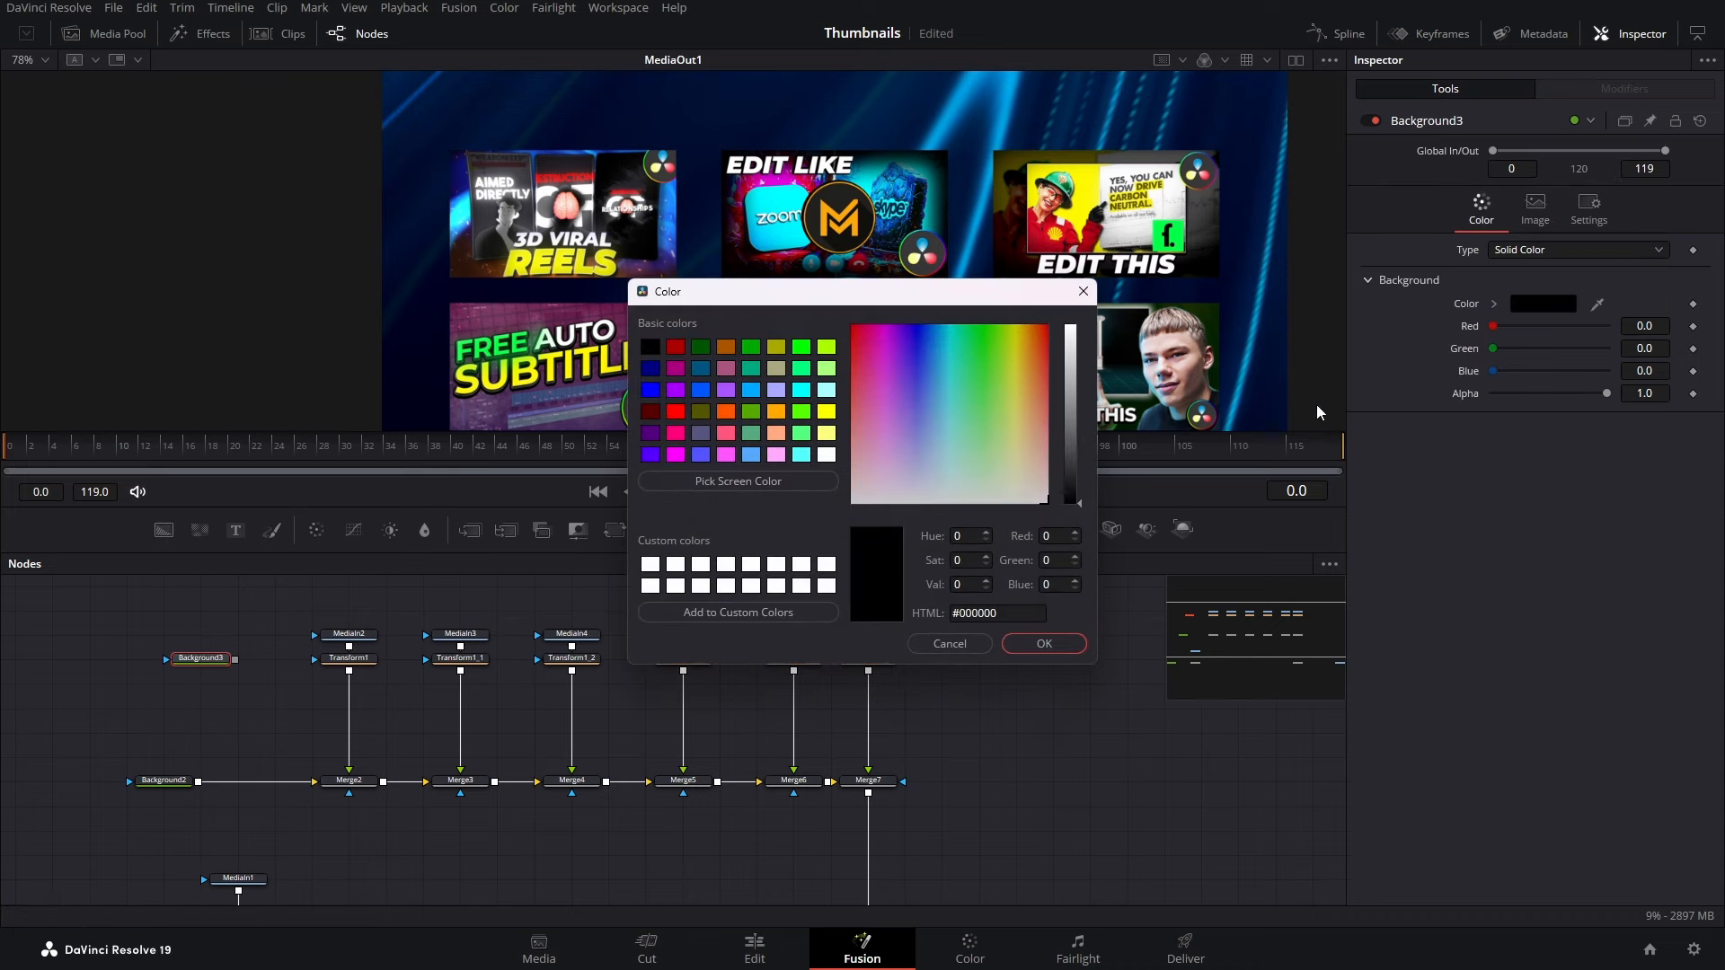
pyautogui.click(826, 455)
pyautogui.click(1044, 643)
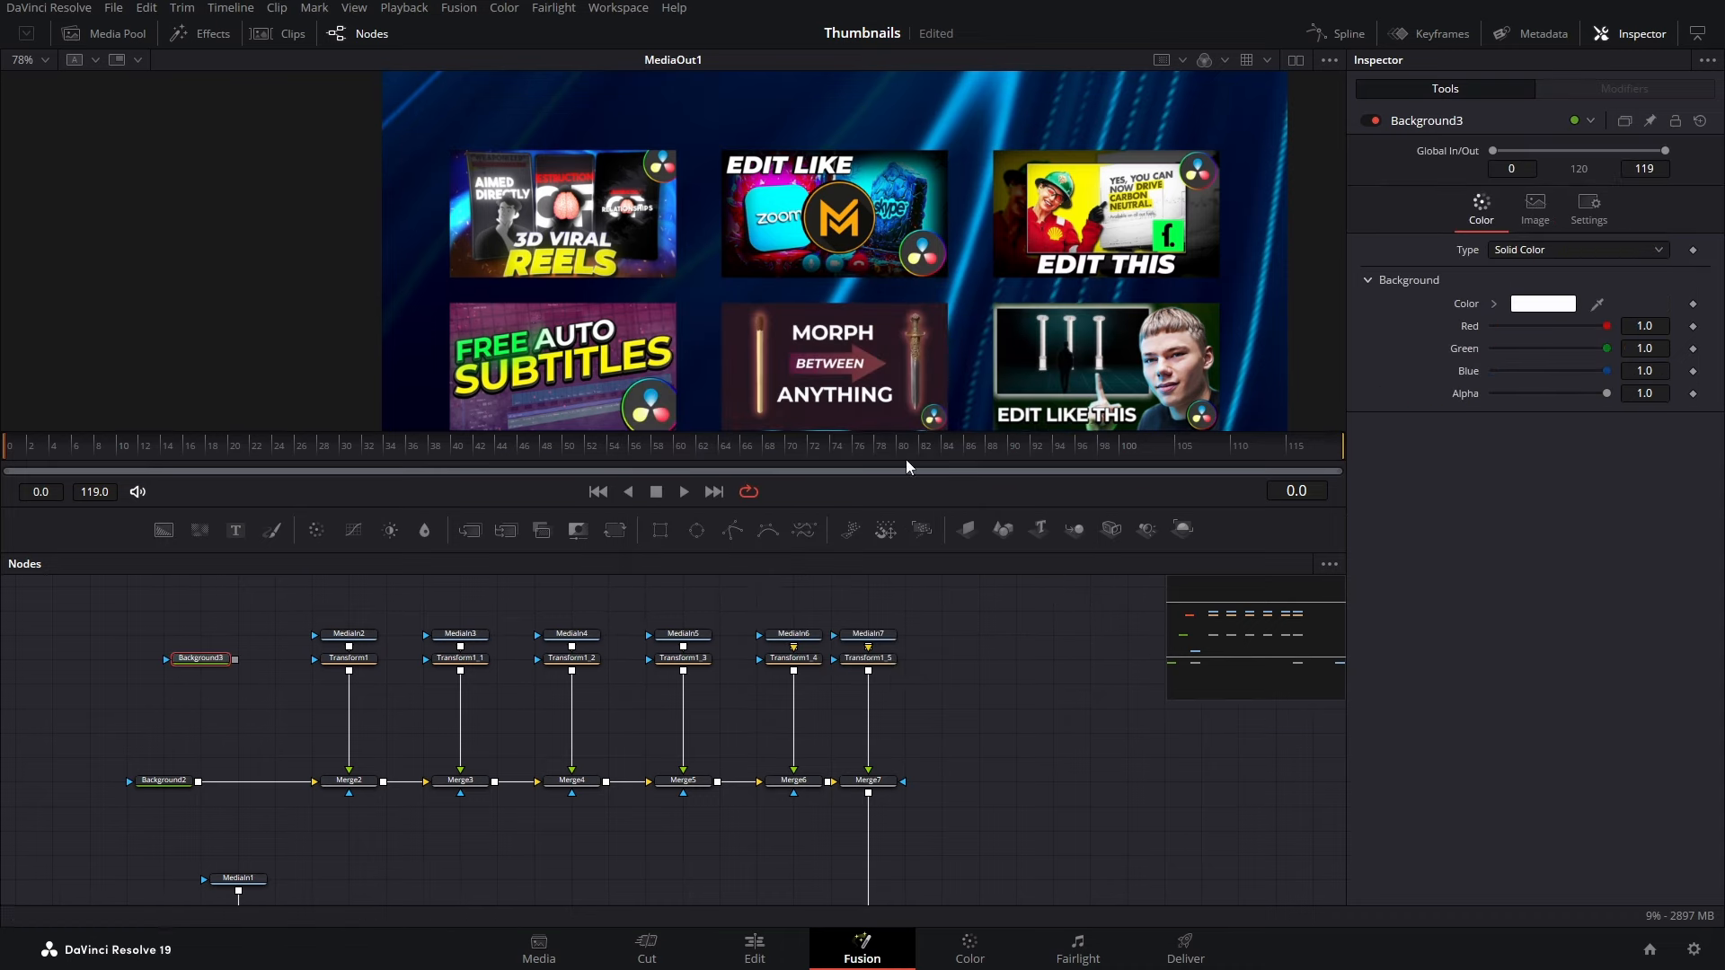
# Step: Mask the white Background with a Rectangle and merge it with Transform1's output using the Under operator
pyautogui.moveTo(659, 530); pyautogui.dragTo(308, 686)
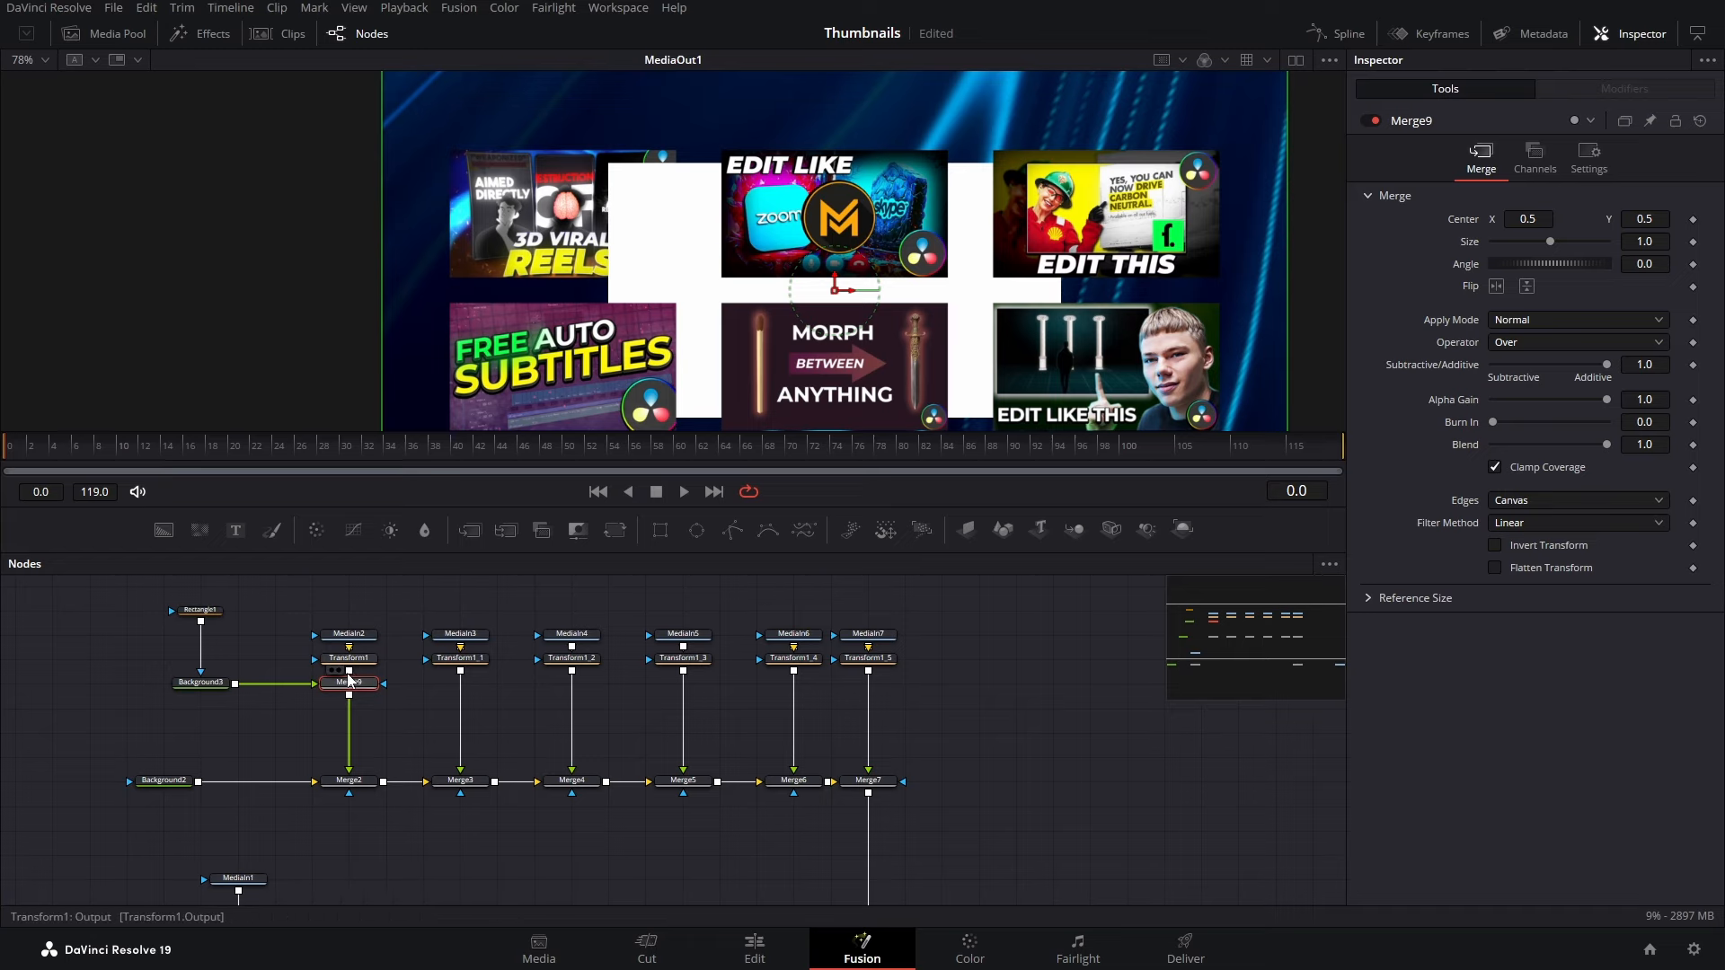
pyautogui.click(1563, 344)
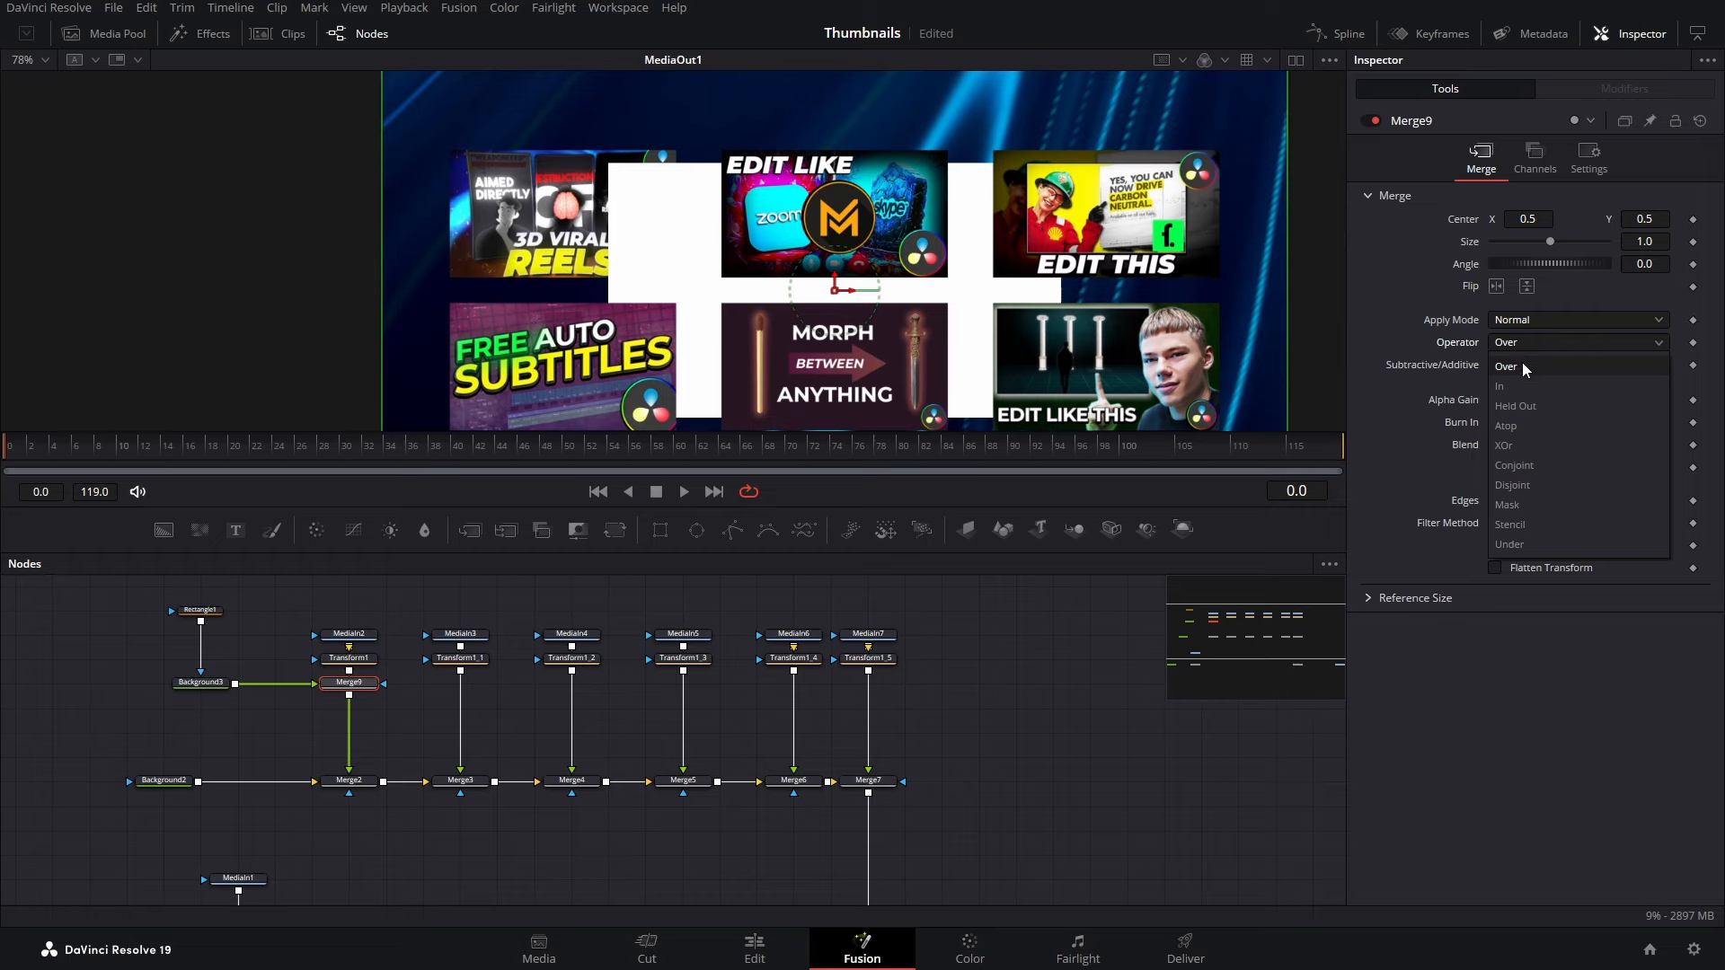
pyautogui.click(1521, 544)
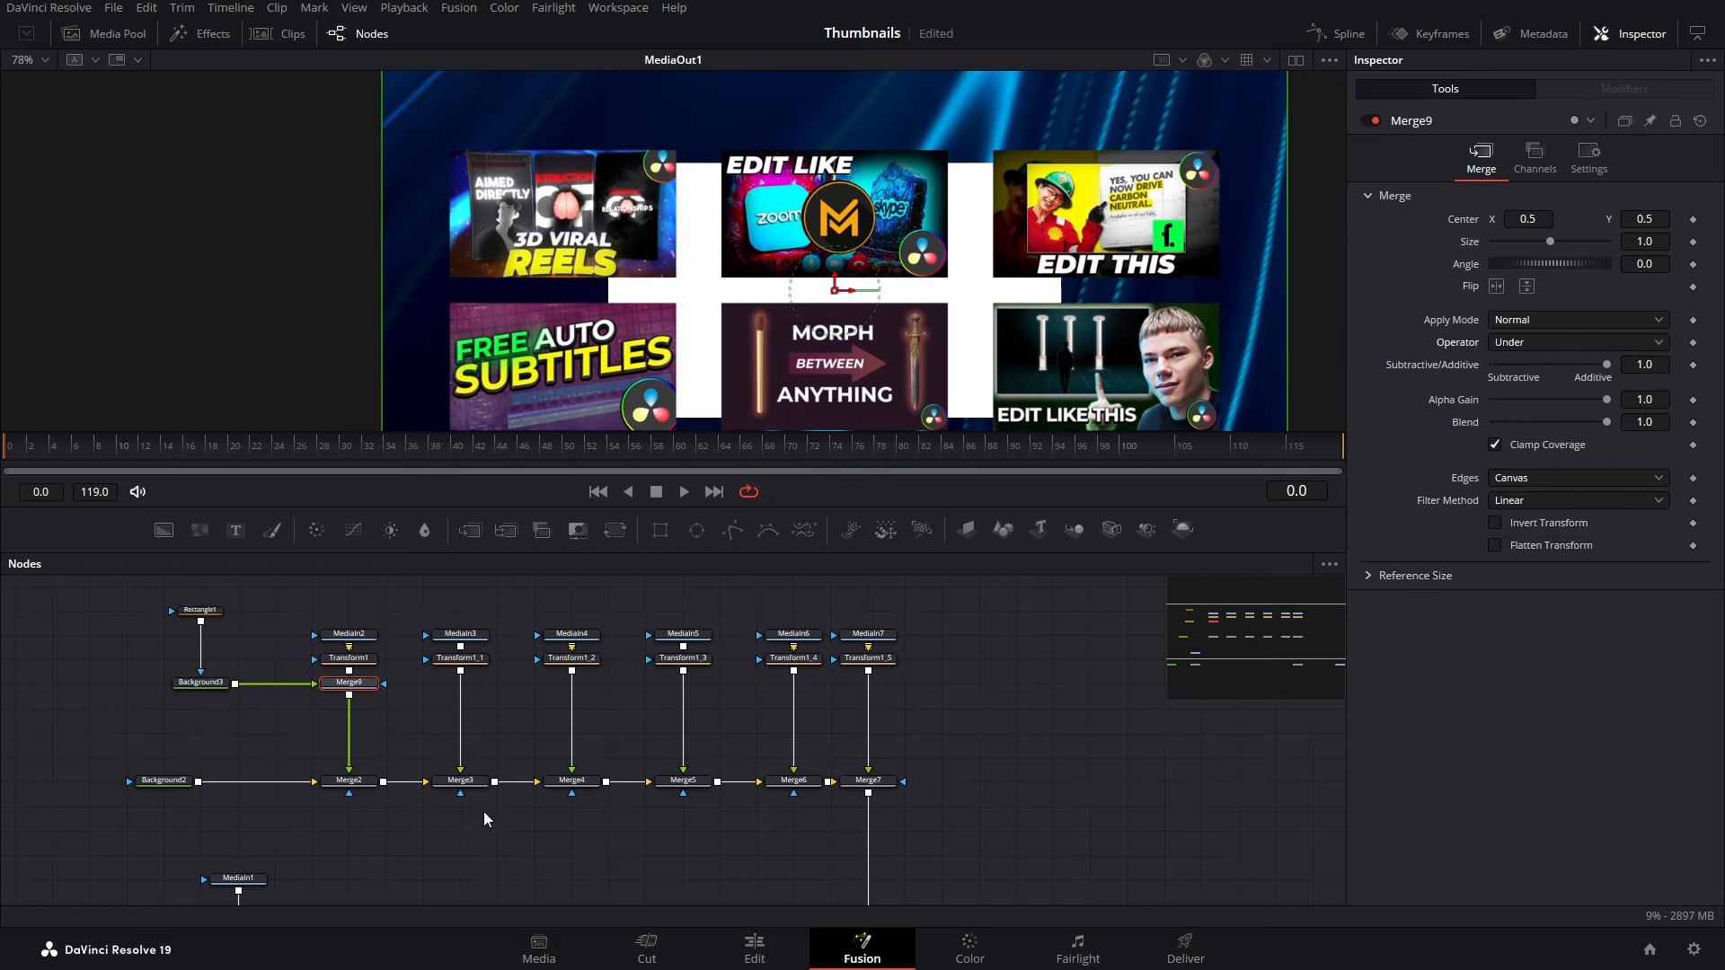
# Step: Move MediaIn2 and Transform1 together higher above Merge9
pyautogui.click(355, 658)
pyautogui.moveTo(305, 607); pyautogui.dragTo(343, 657)
pyautogui.moveTo(342, 657); pyautogui.dragTo(343, 610)
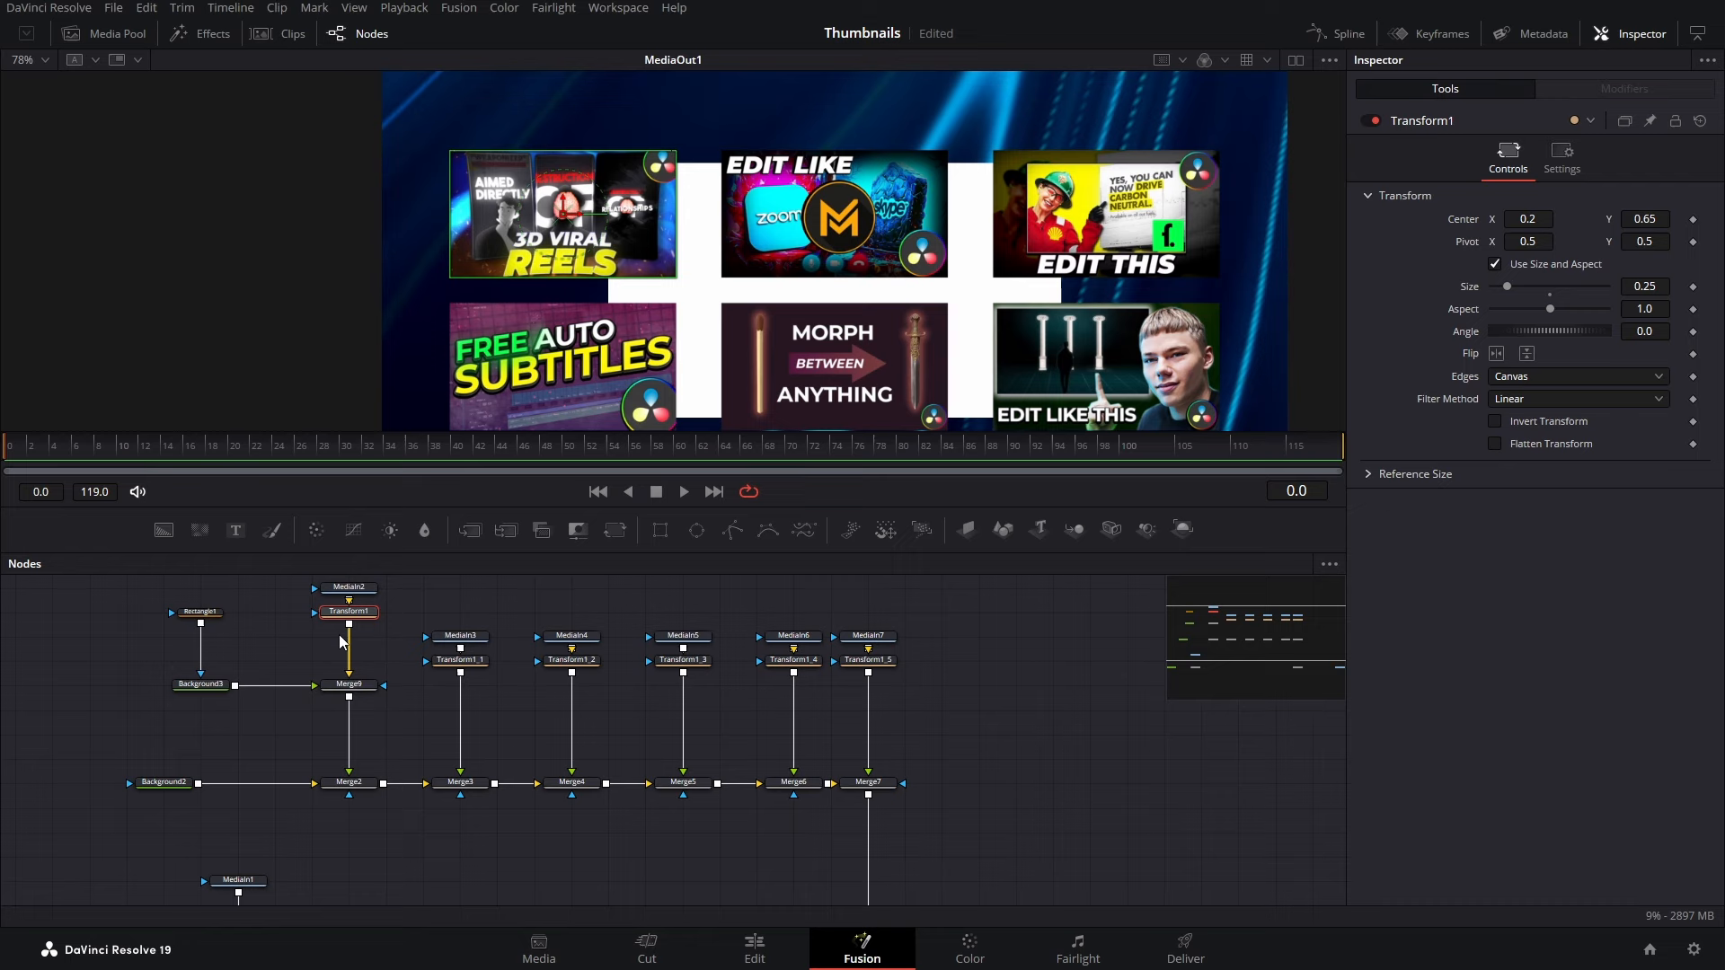
# Step: Paste a copy of Transform1 between Background3 and Merge9 and set its size to 0.519
pyautogui.click(216, 688)
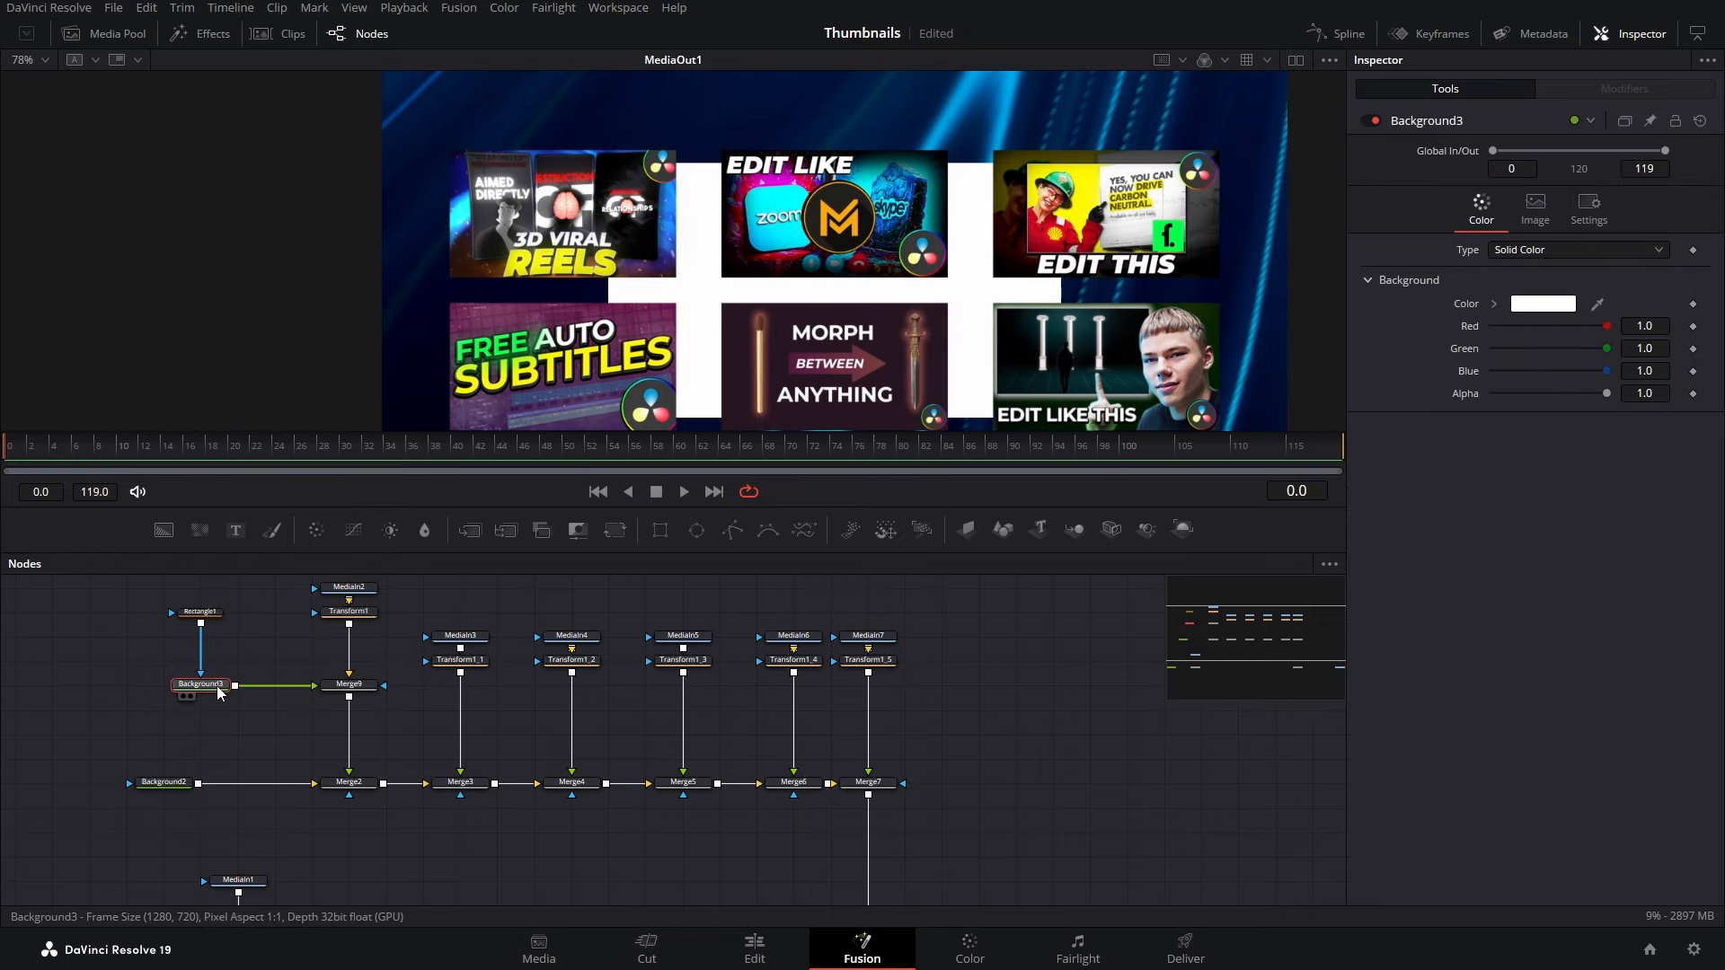
pyautogui.hotkey('ctrl', 'v')
pyautogui.moveTo(142, 585); pyautogui.dragTo(281, 704)
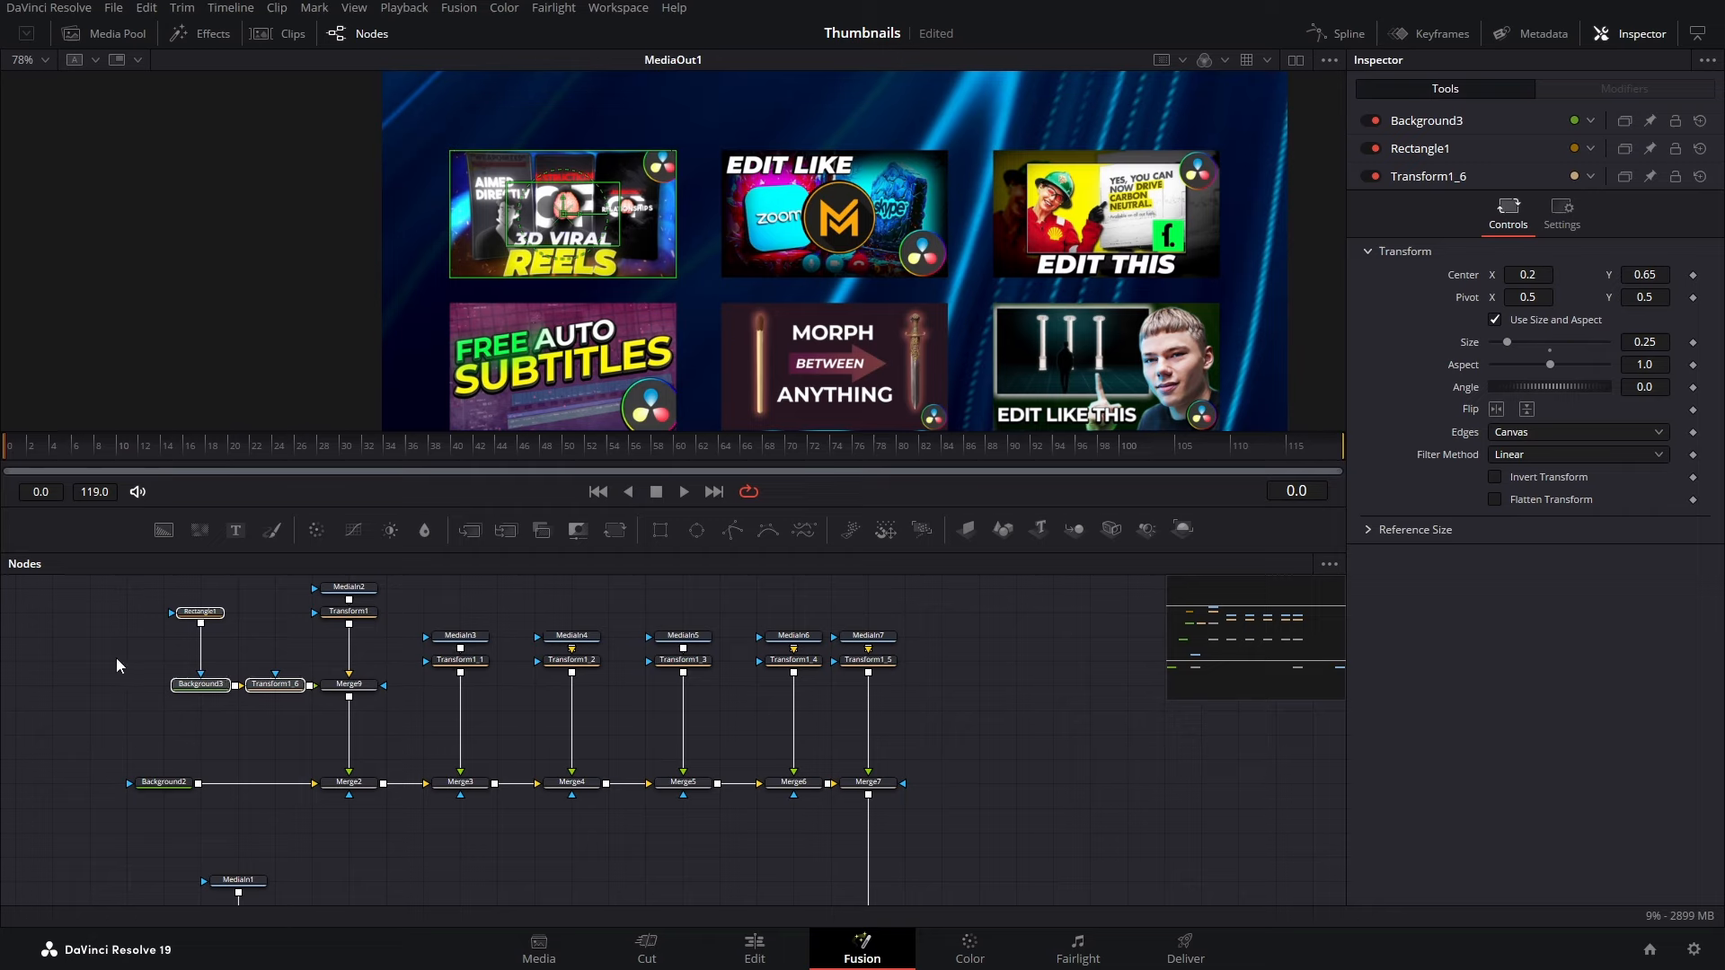
pyautogui.click(275, 684)
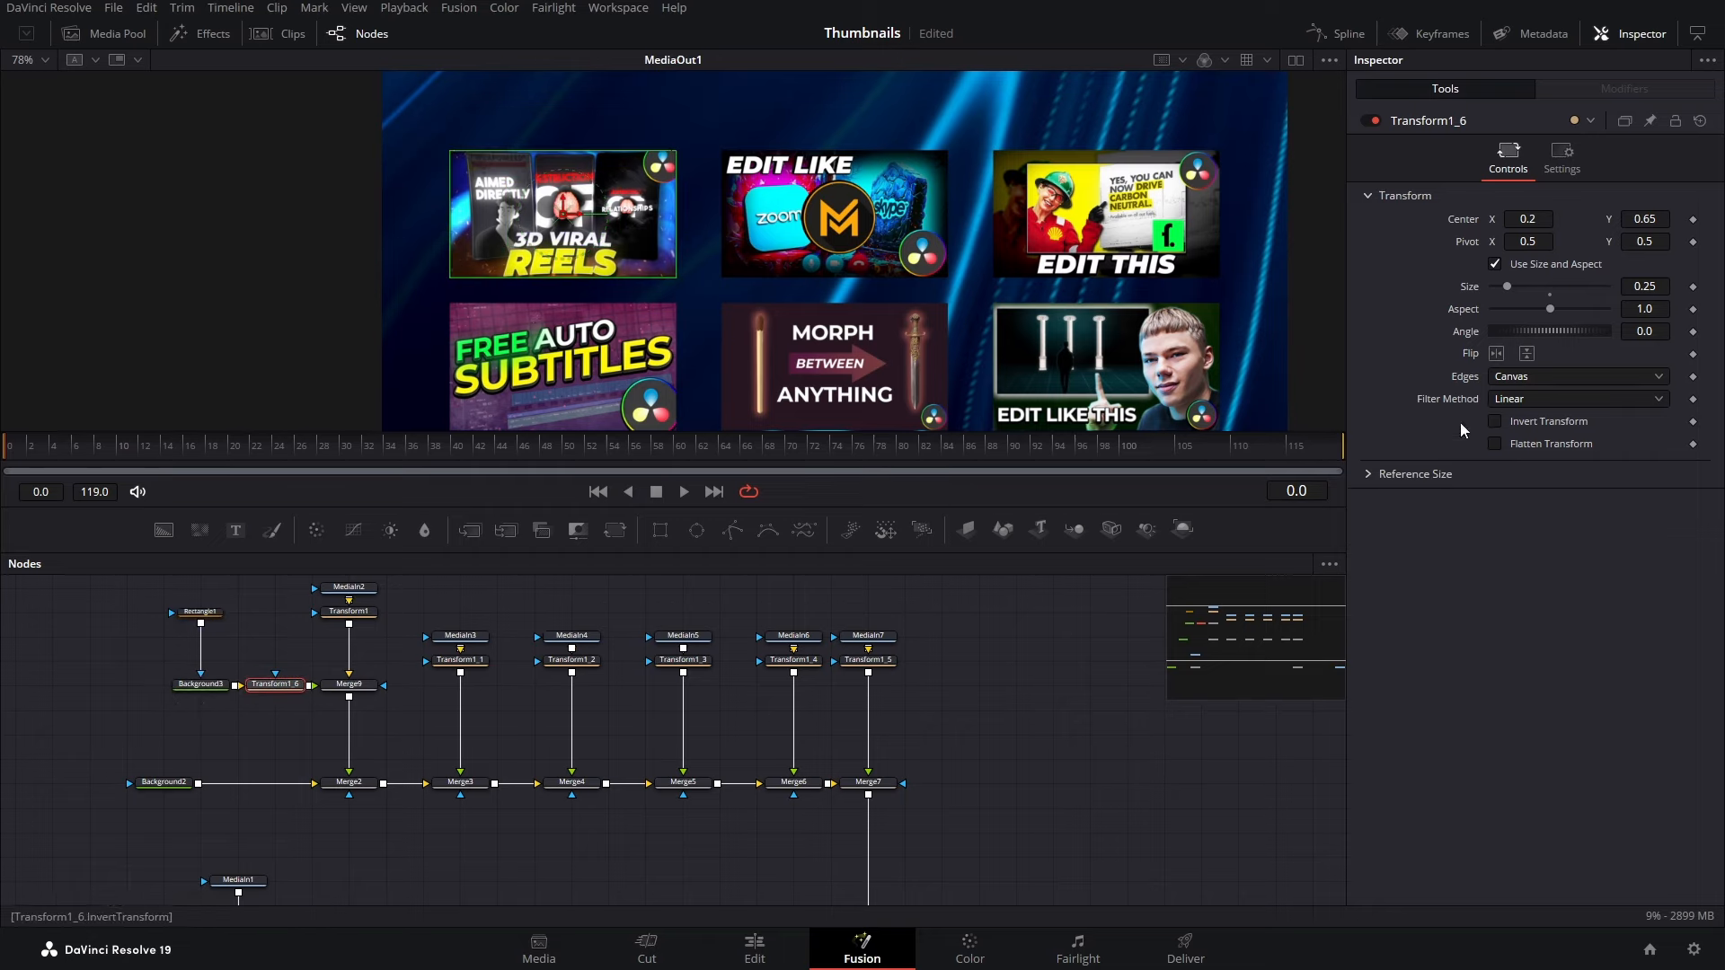
pyautogui.moveTo(1640, 284); pyautogui.dragTo(1698, 284)
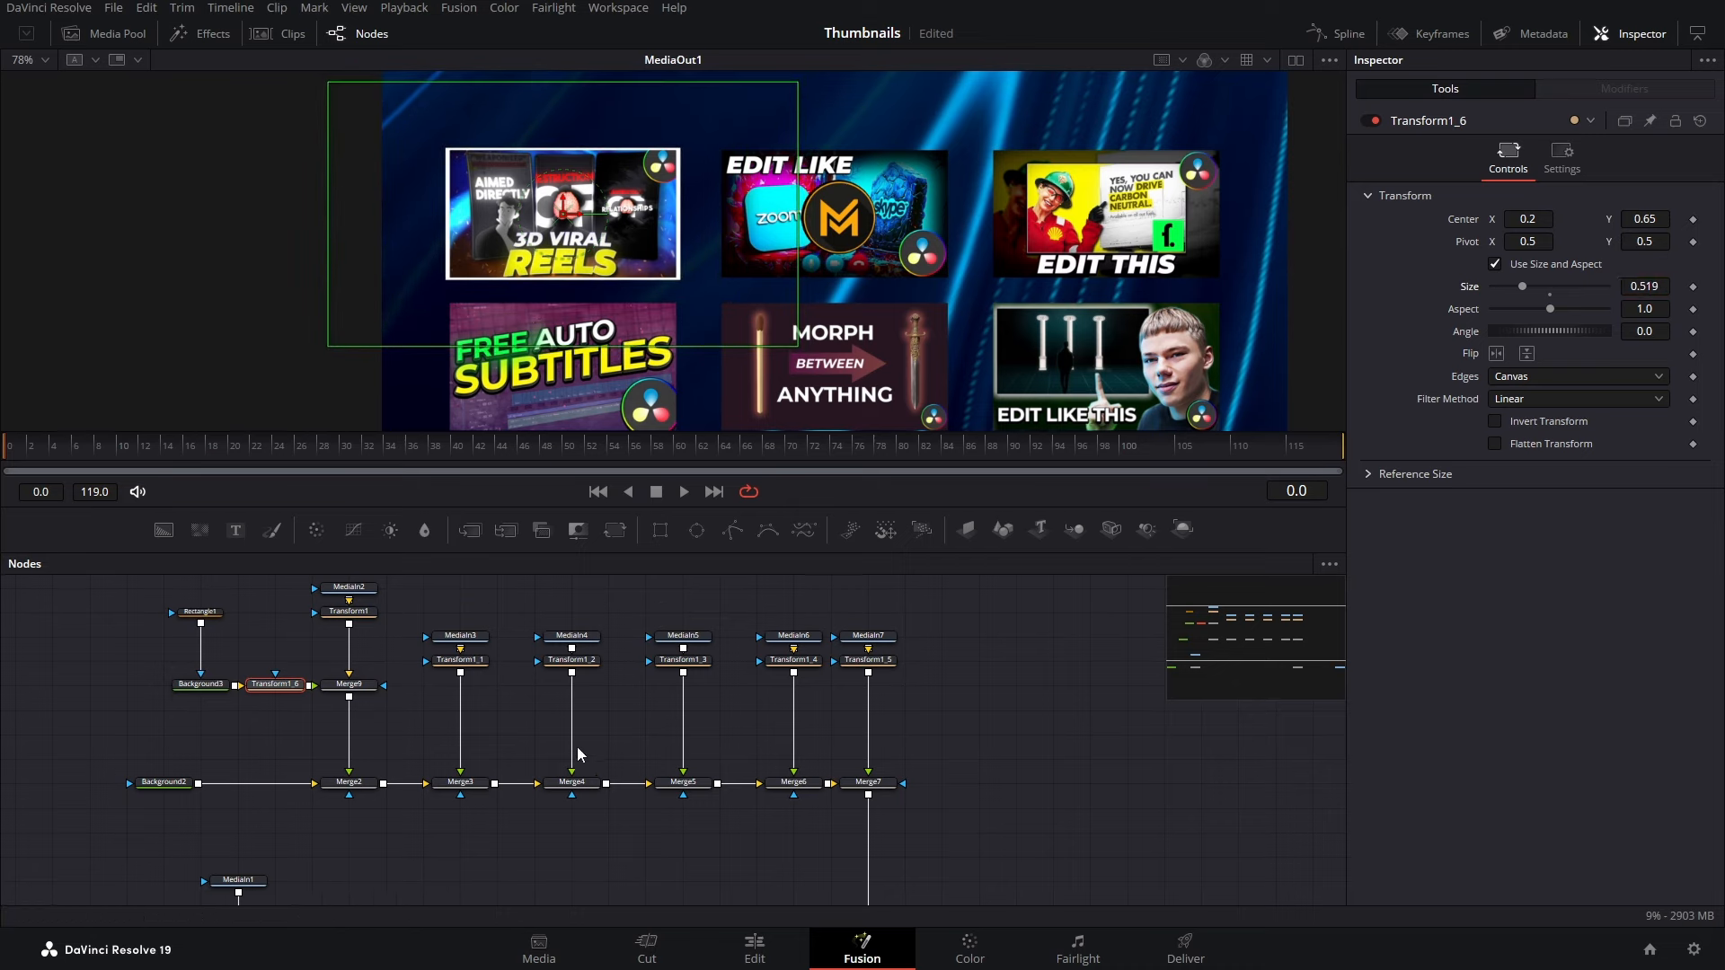
# Step: Set the Rectangle1 mask's corner radius to 0.11 and its width to 0.496
pyautogui.click(208, 614)
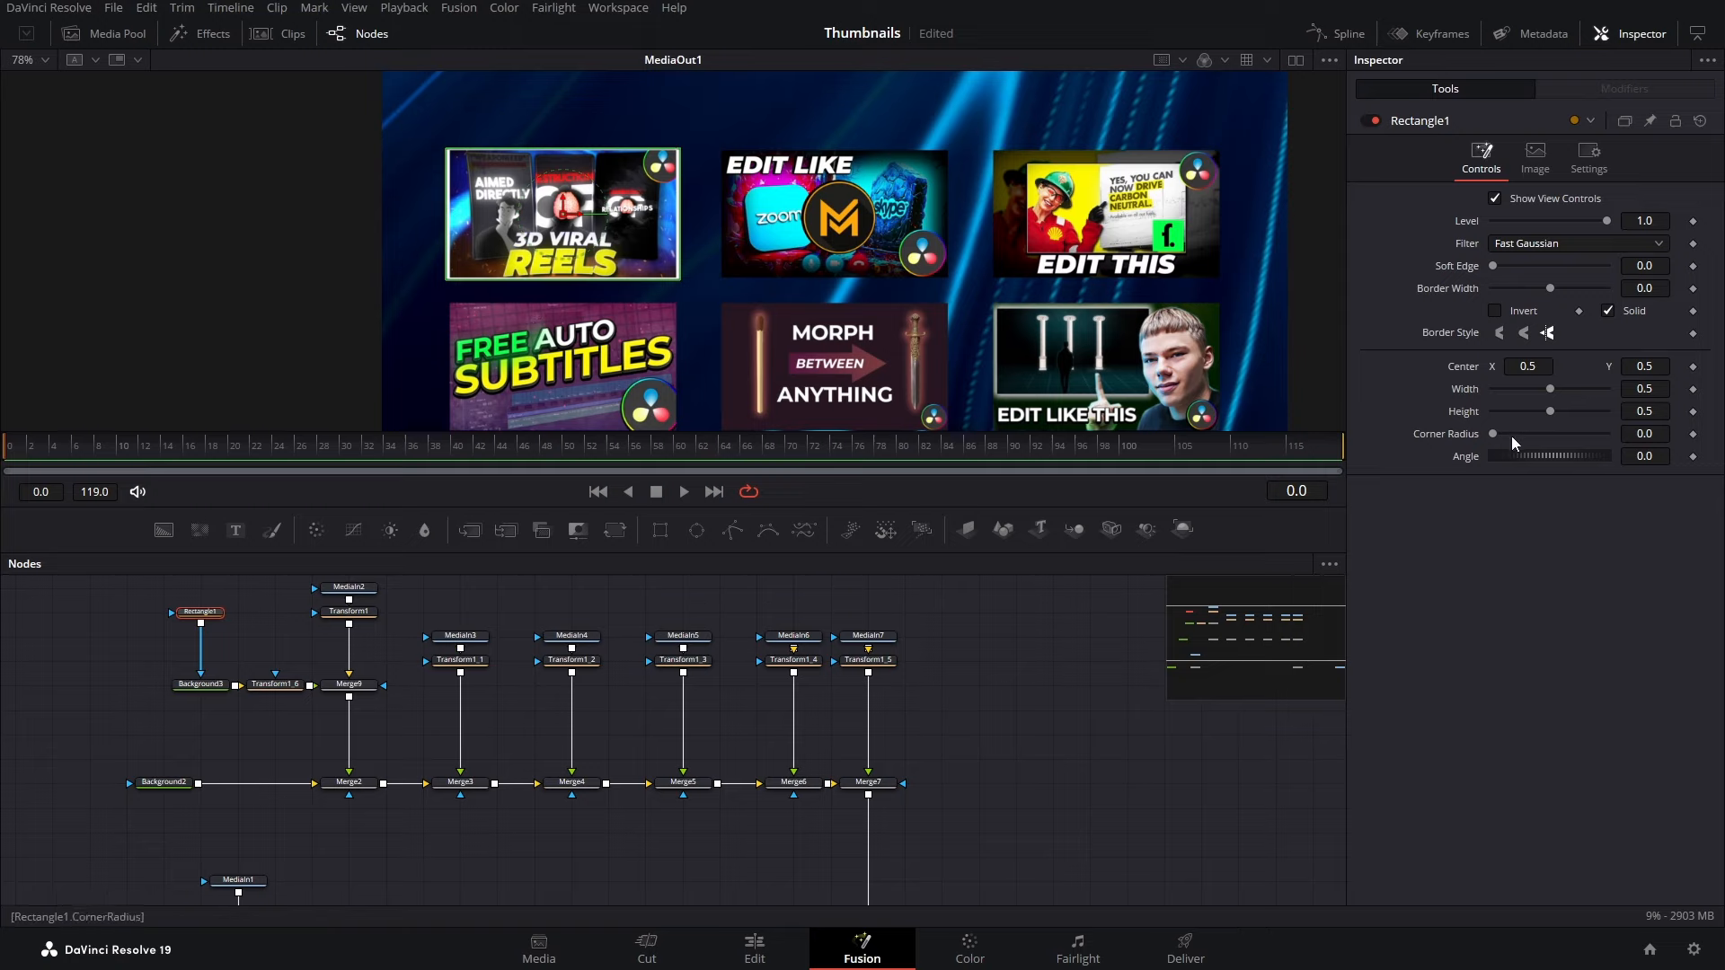
pyautogui.moveTo(1496, 433); pyautogui.dragTo(1508, 440)
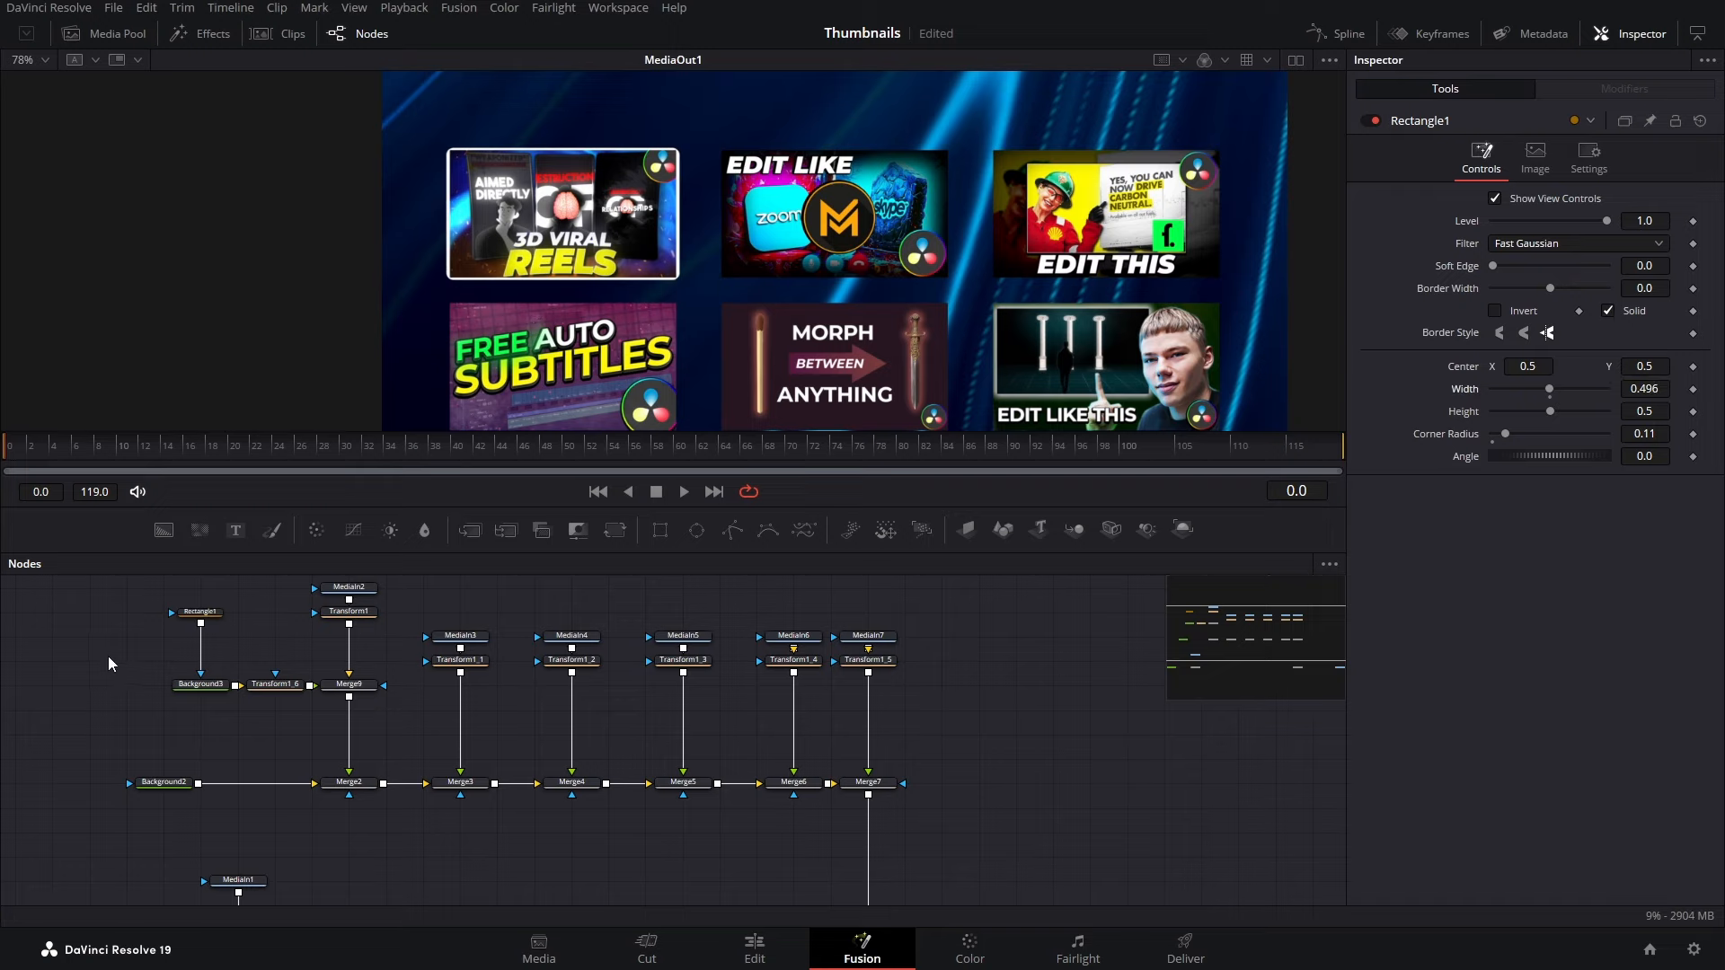
# Step: Move Rectangle1, Background3 and Transform1_6 together farther away from Merge9
pyautogui.moveTo(108, 657); pyautogui.dragTo(109, 732)
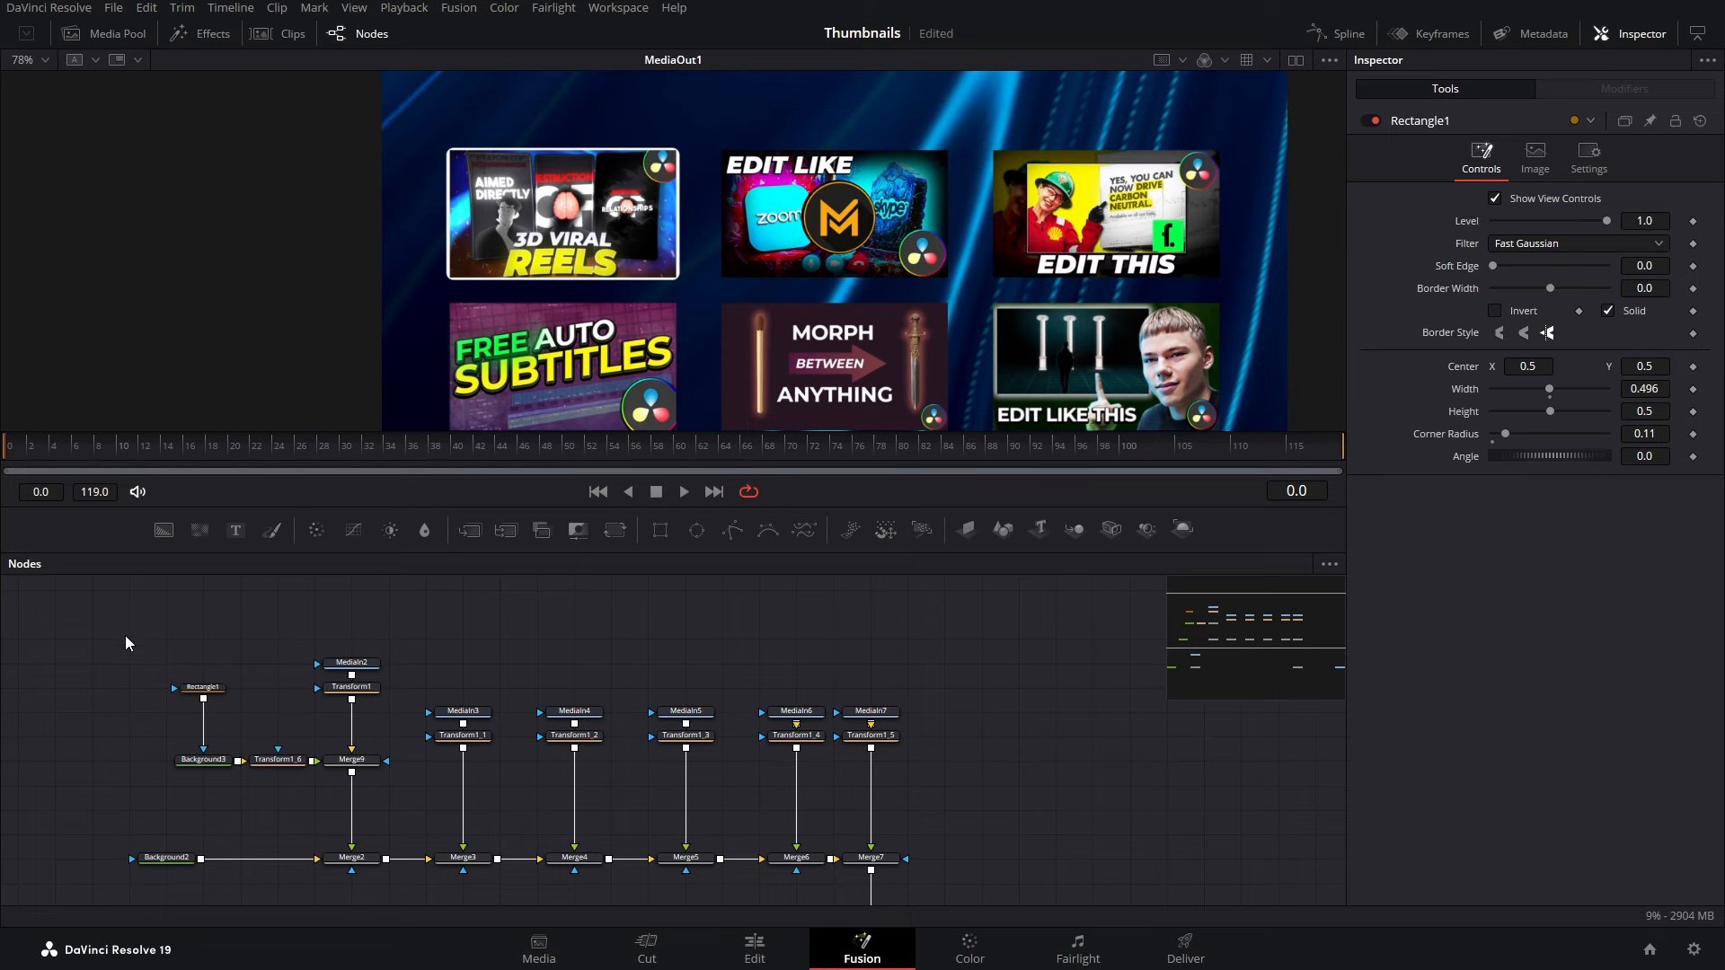
pyautogui.moveTo(125, 634); pyautogui.dragTo(165, 762)
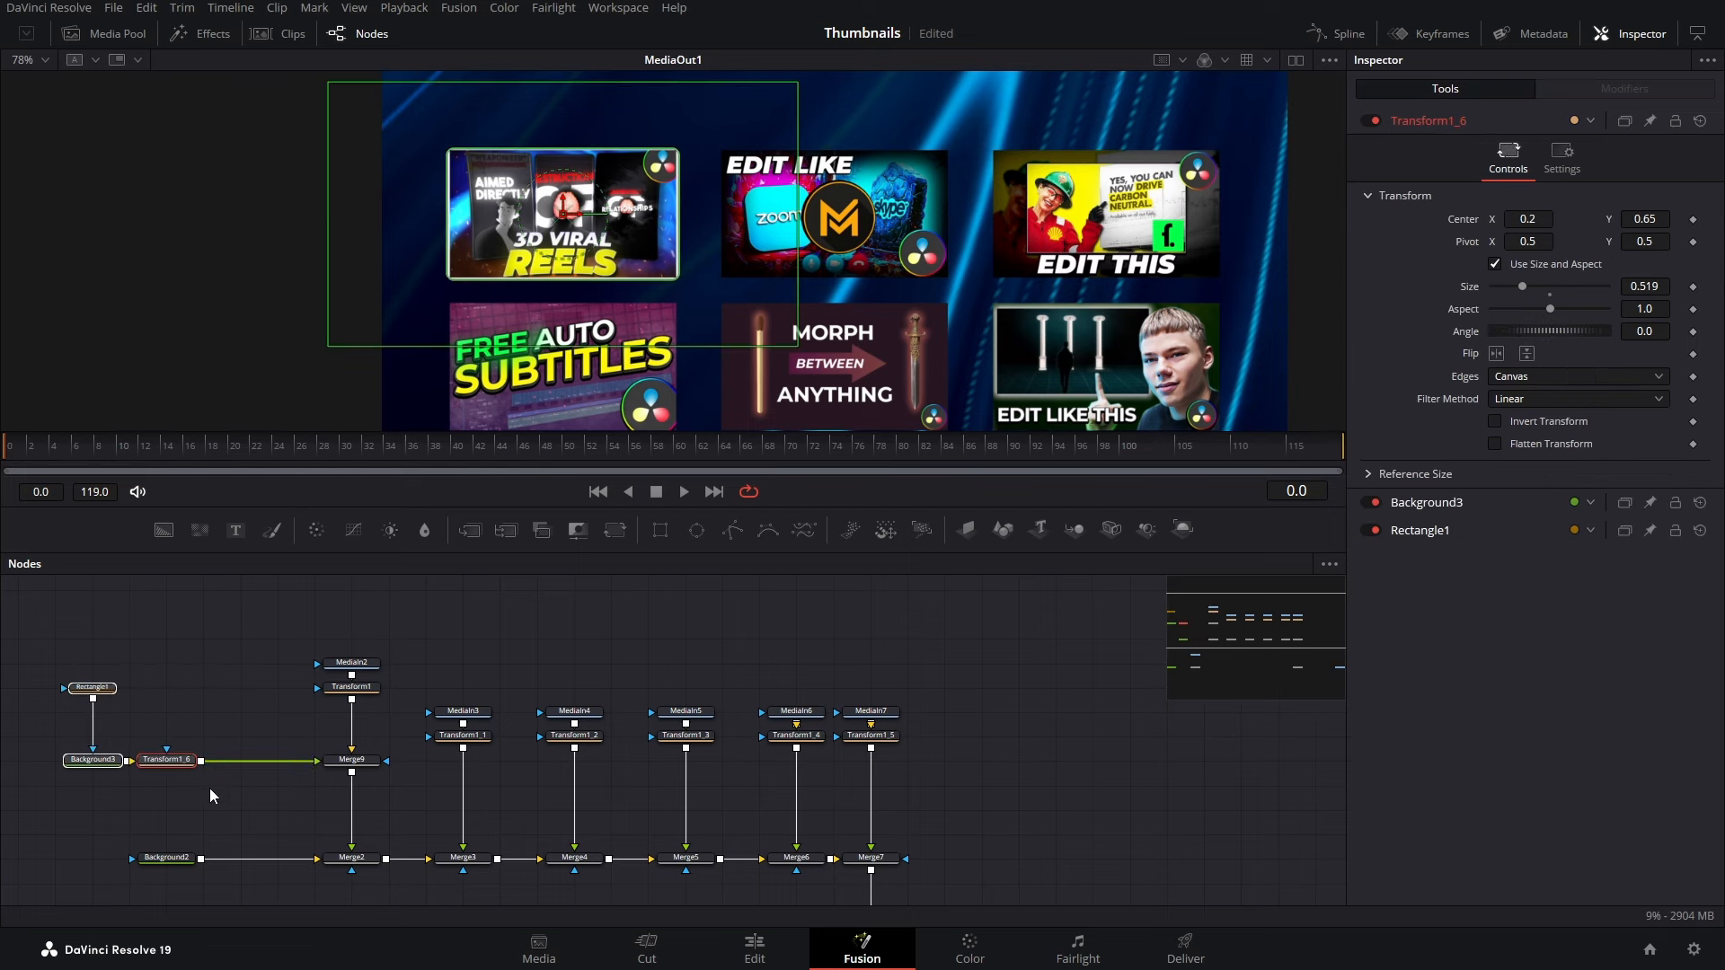
# Step: Insert a Glow node between Transform1_6 and Merge9 and set its glow to 0.709
pyautogui.click(168, 760)
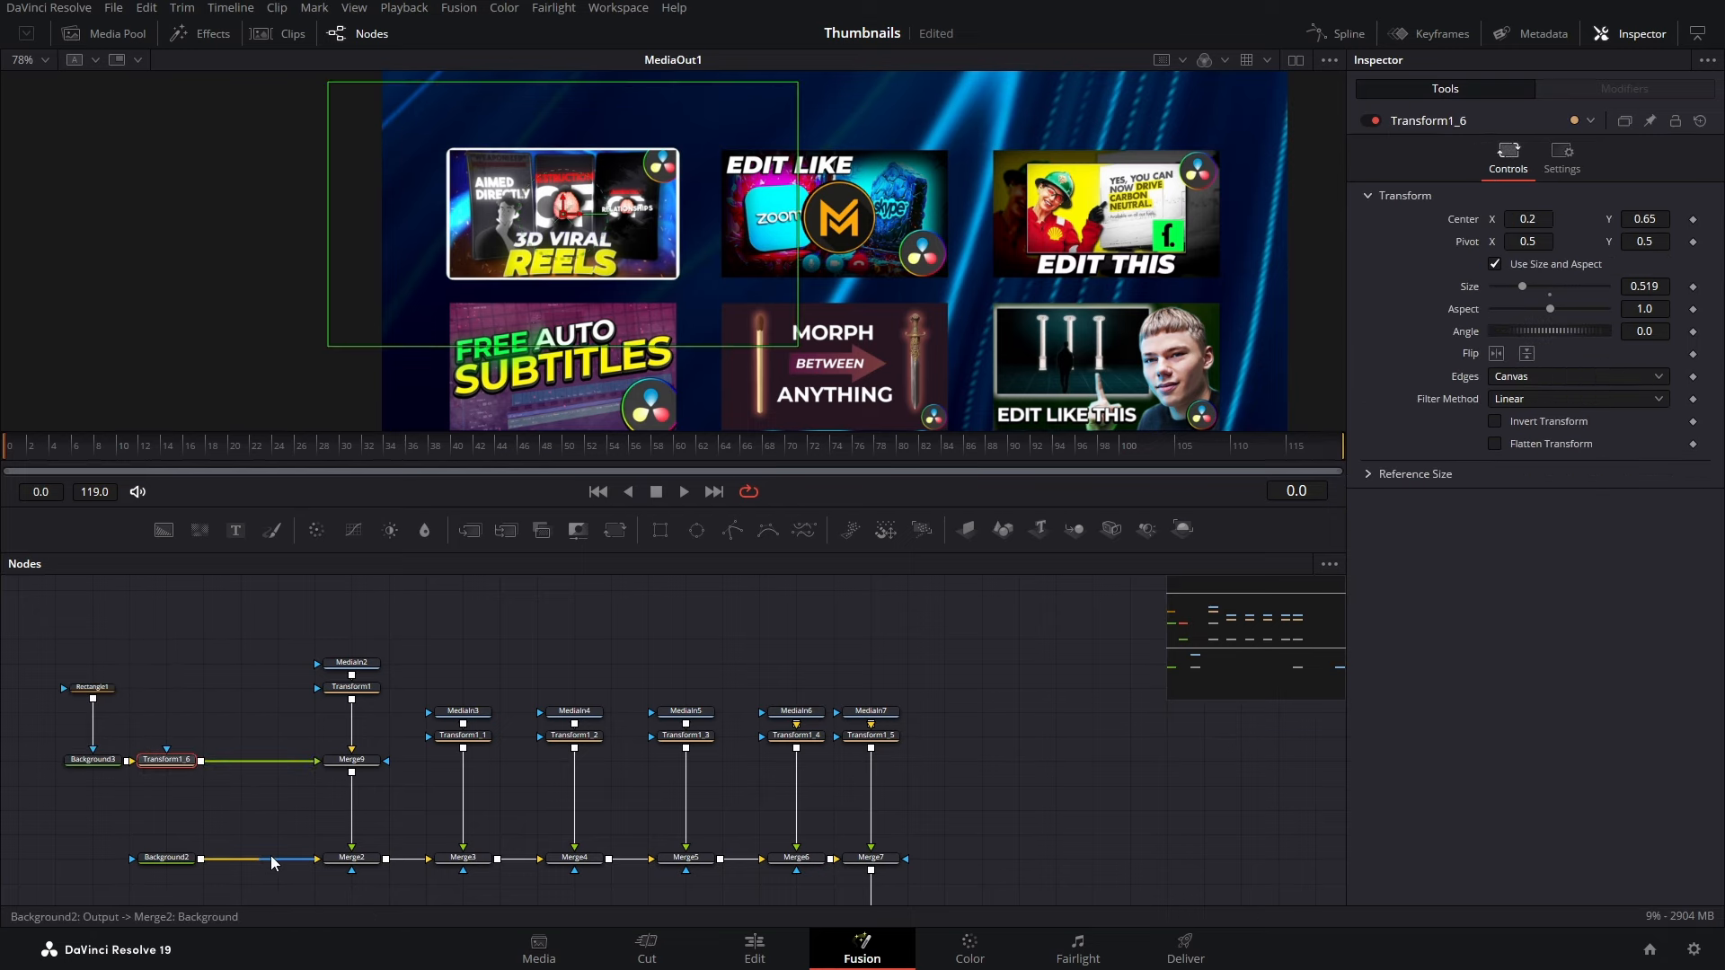
pyautogui.hotkey('shift', 'space')
pyautogui.write('trans')
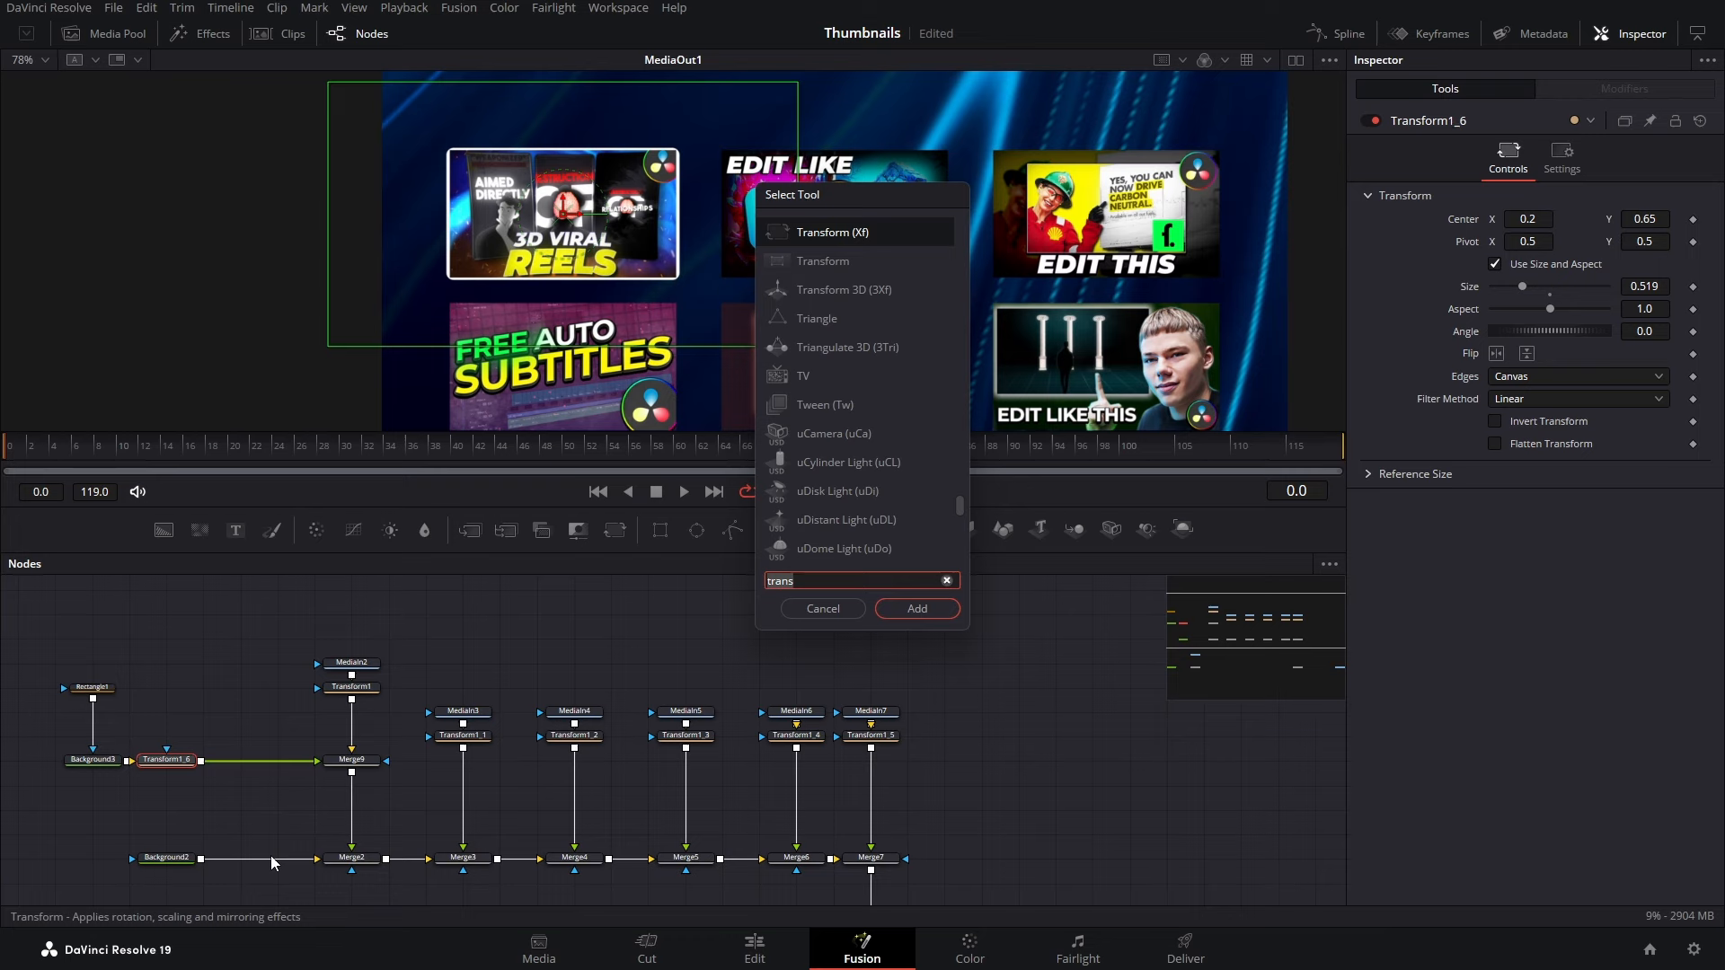
pyautogui.press('BackSpace')
pyautogui.press('BackSpace')
pyautogui.press('BackSpace')
pyautogui.press('BackSpace')
pyautogui.press('BackSpace')
pyautogui.write('glow')
pyautogui.press('Return')
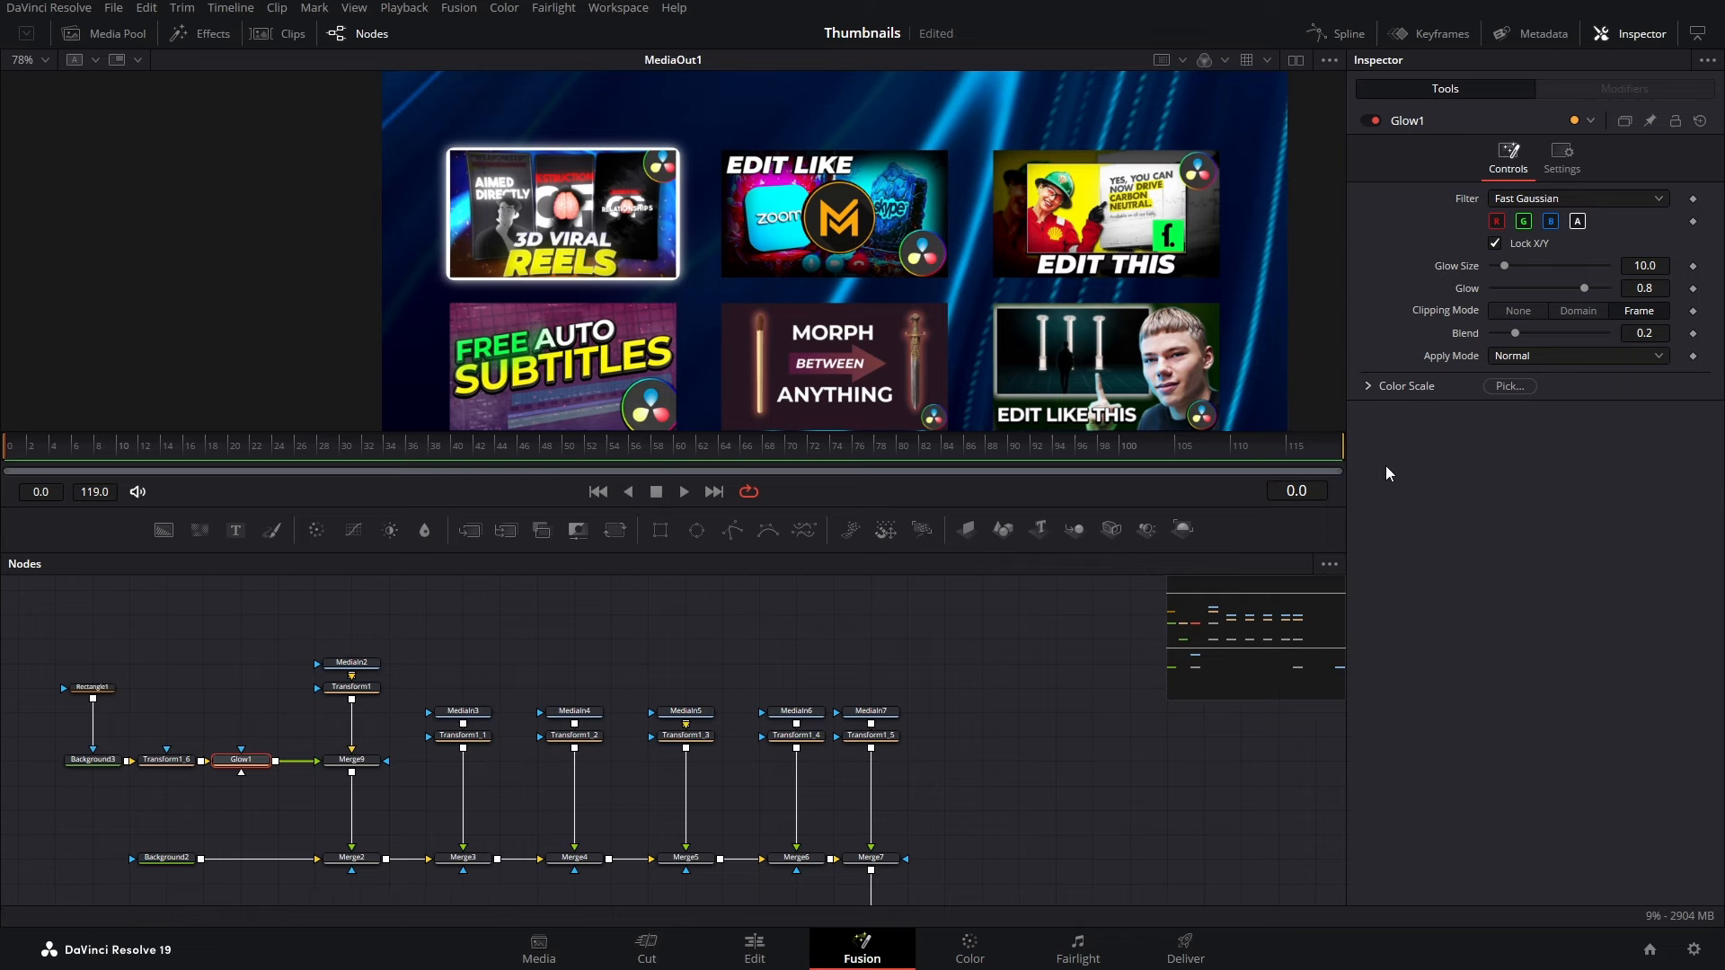
pyautogui.moveTo(1581, 288); pyautogui.dragTo(1566, 289)
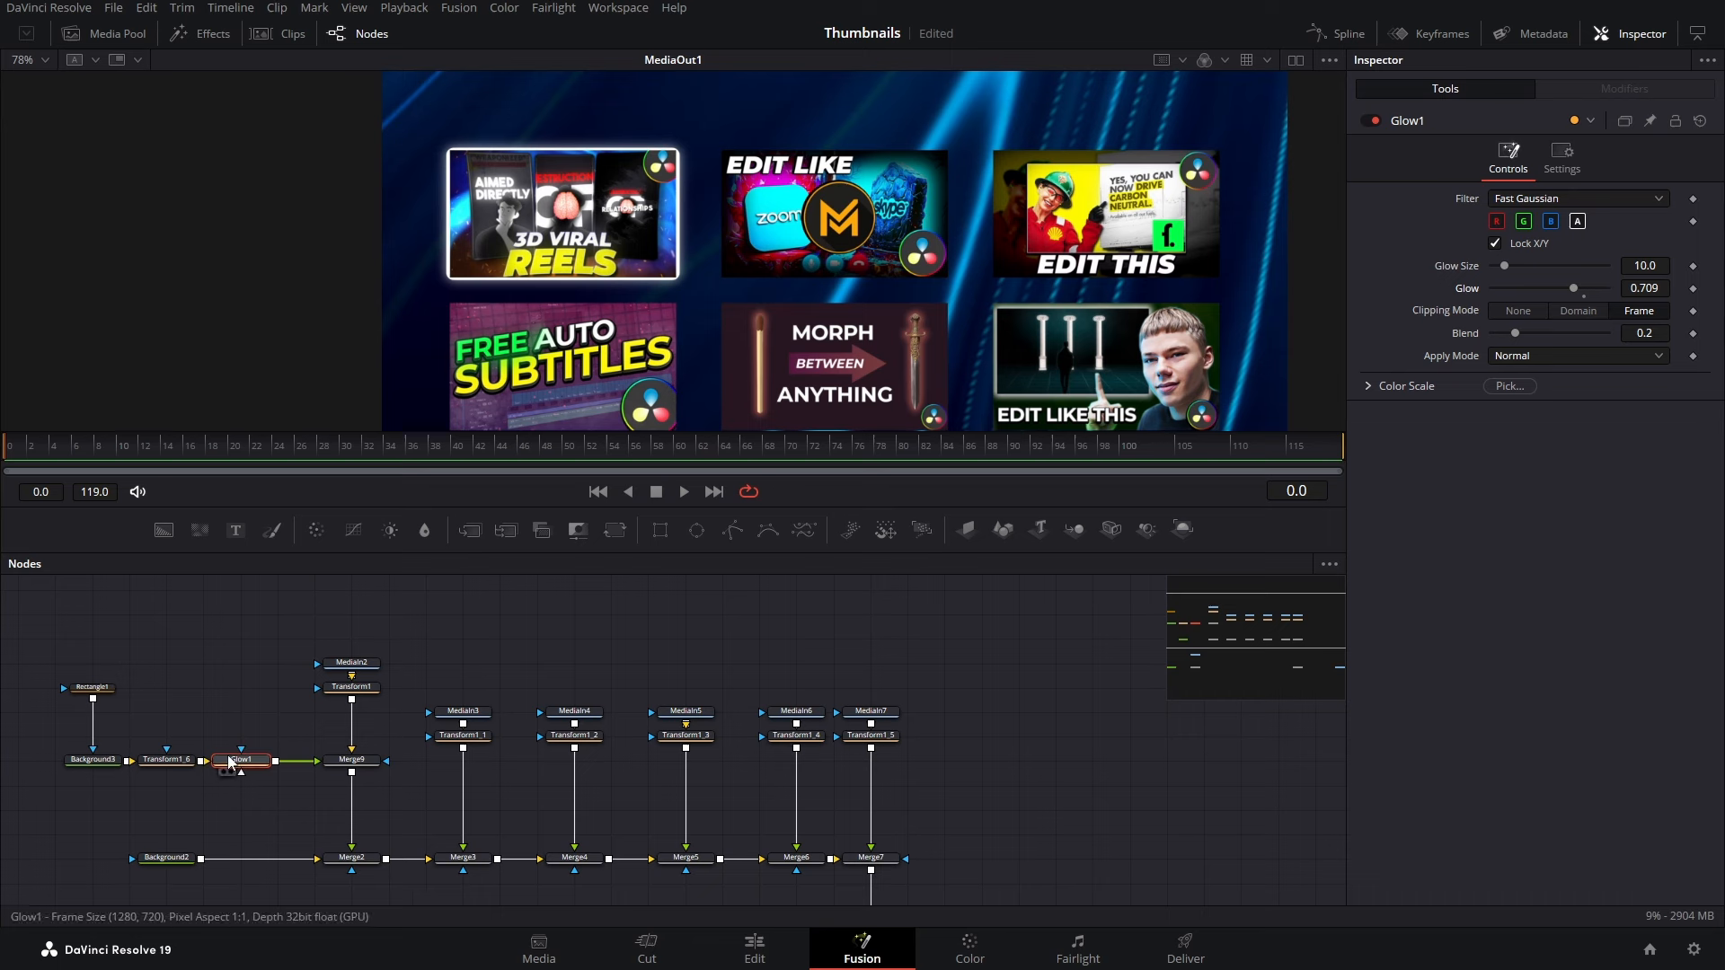
# Step: Spread the node tree so there is wide free space between the first thumbnail's branch at Merge2 and the MediaIn3 branch
pyautogui.moveTo(274, 784); pyautogui.dragTo(475, 767)
pyautogui.moveTo(209, 614); pyautogui.dragTo(224, 842)
pyautogui.moveTo(385, 786); pyautogui.dragTo(629, 805)
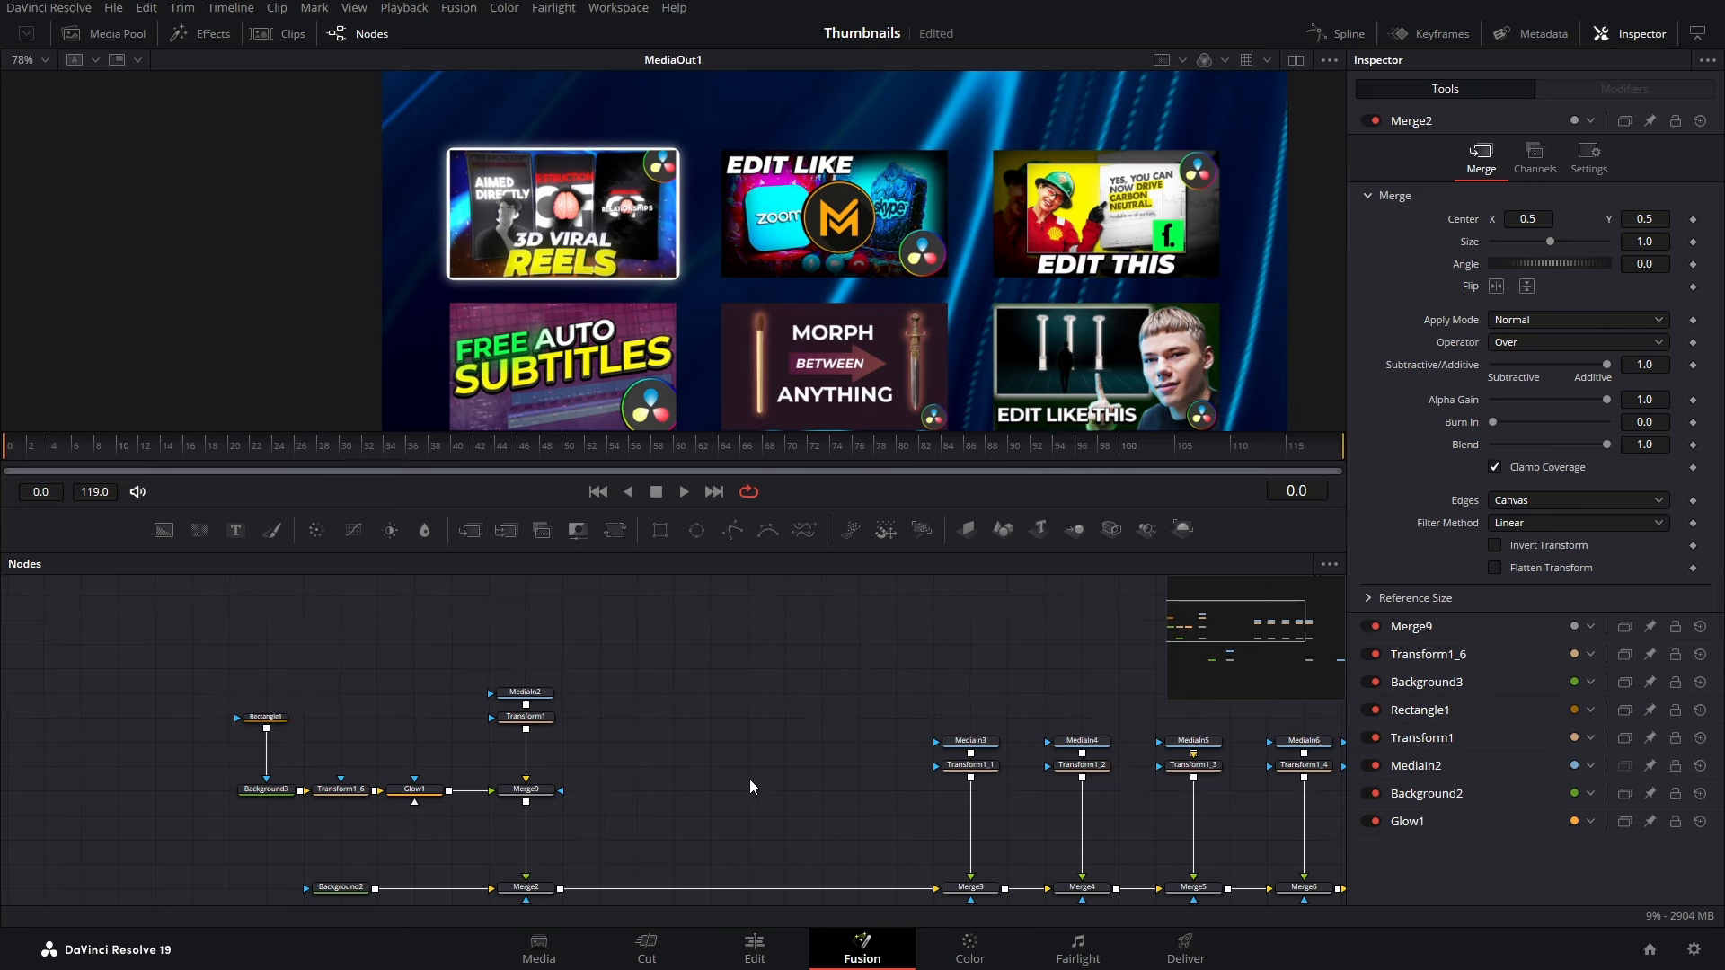
# Step: Paste a copy of Rectangle1, Background3, Transform1_6 and Glow1 and place it beside the MediaIn3 branch
pyautogui.moveTo(194, 672); pyautogui.dragTo(467, 816)
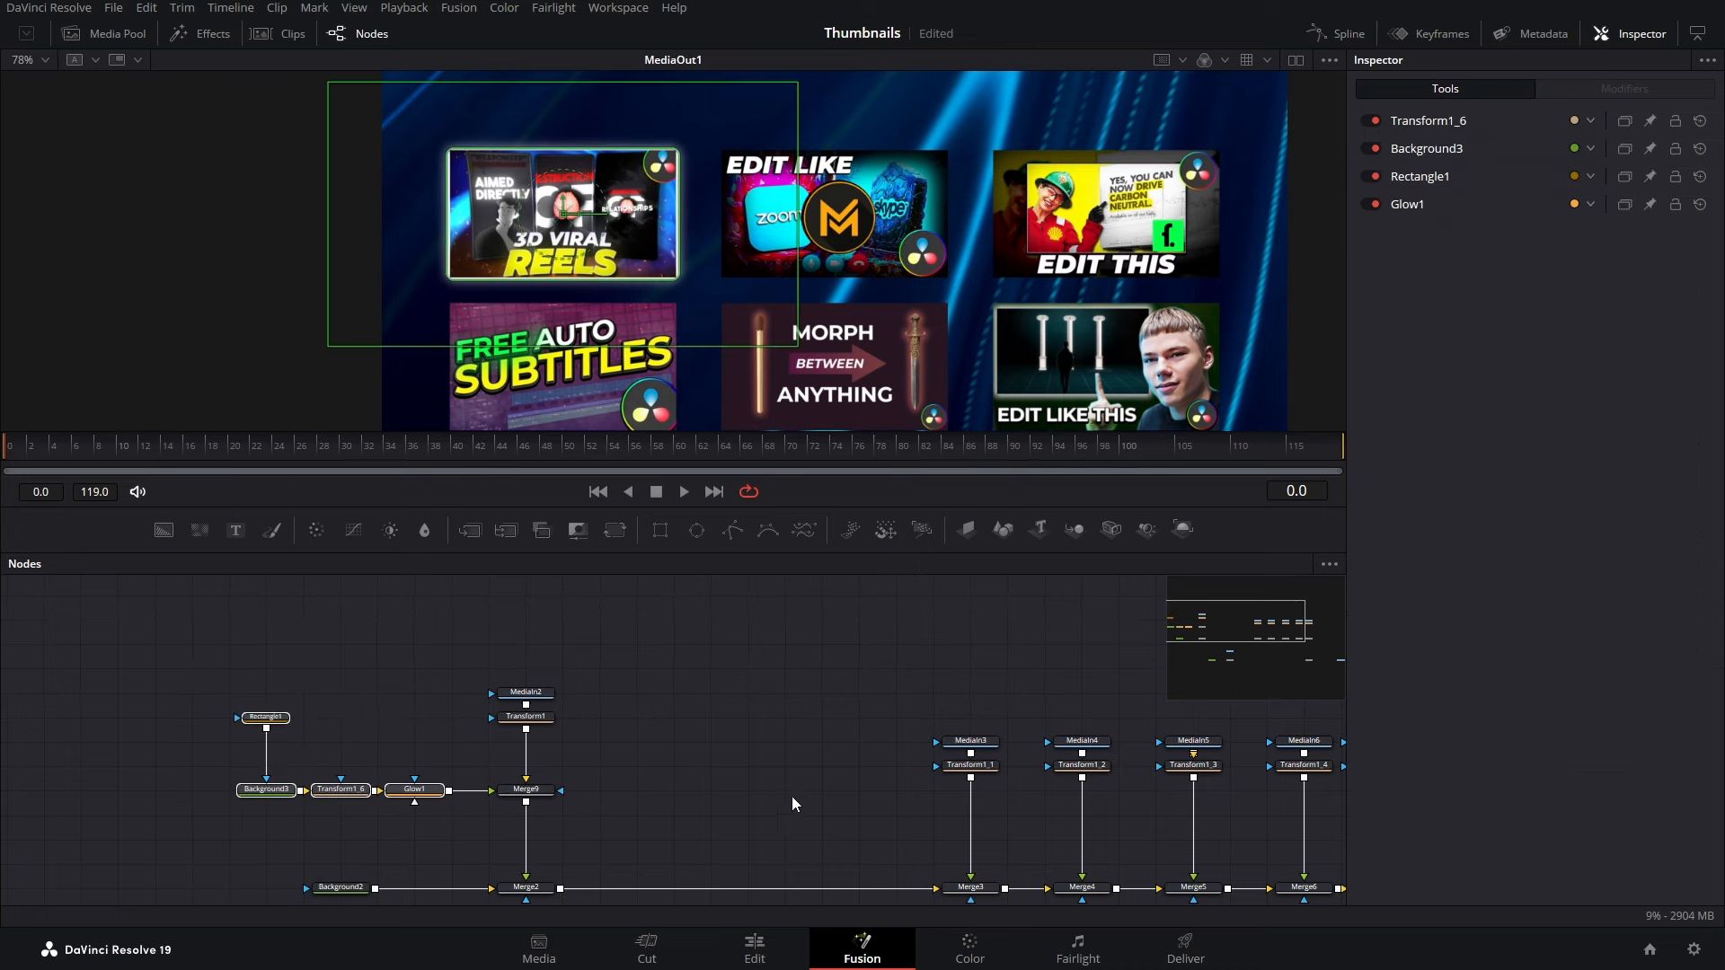
pyautogui.hotkey('ctrl', 'v')
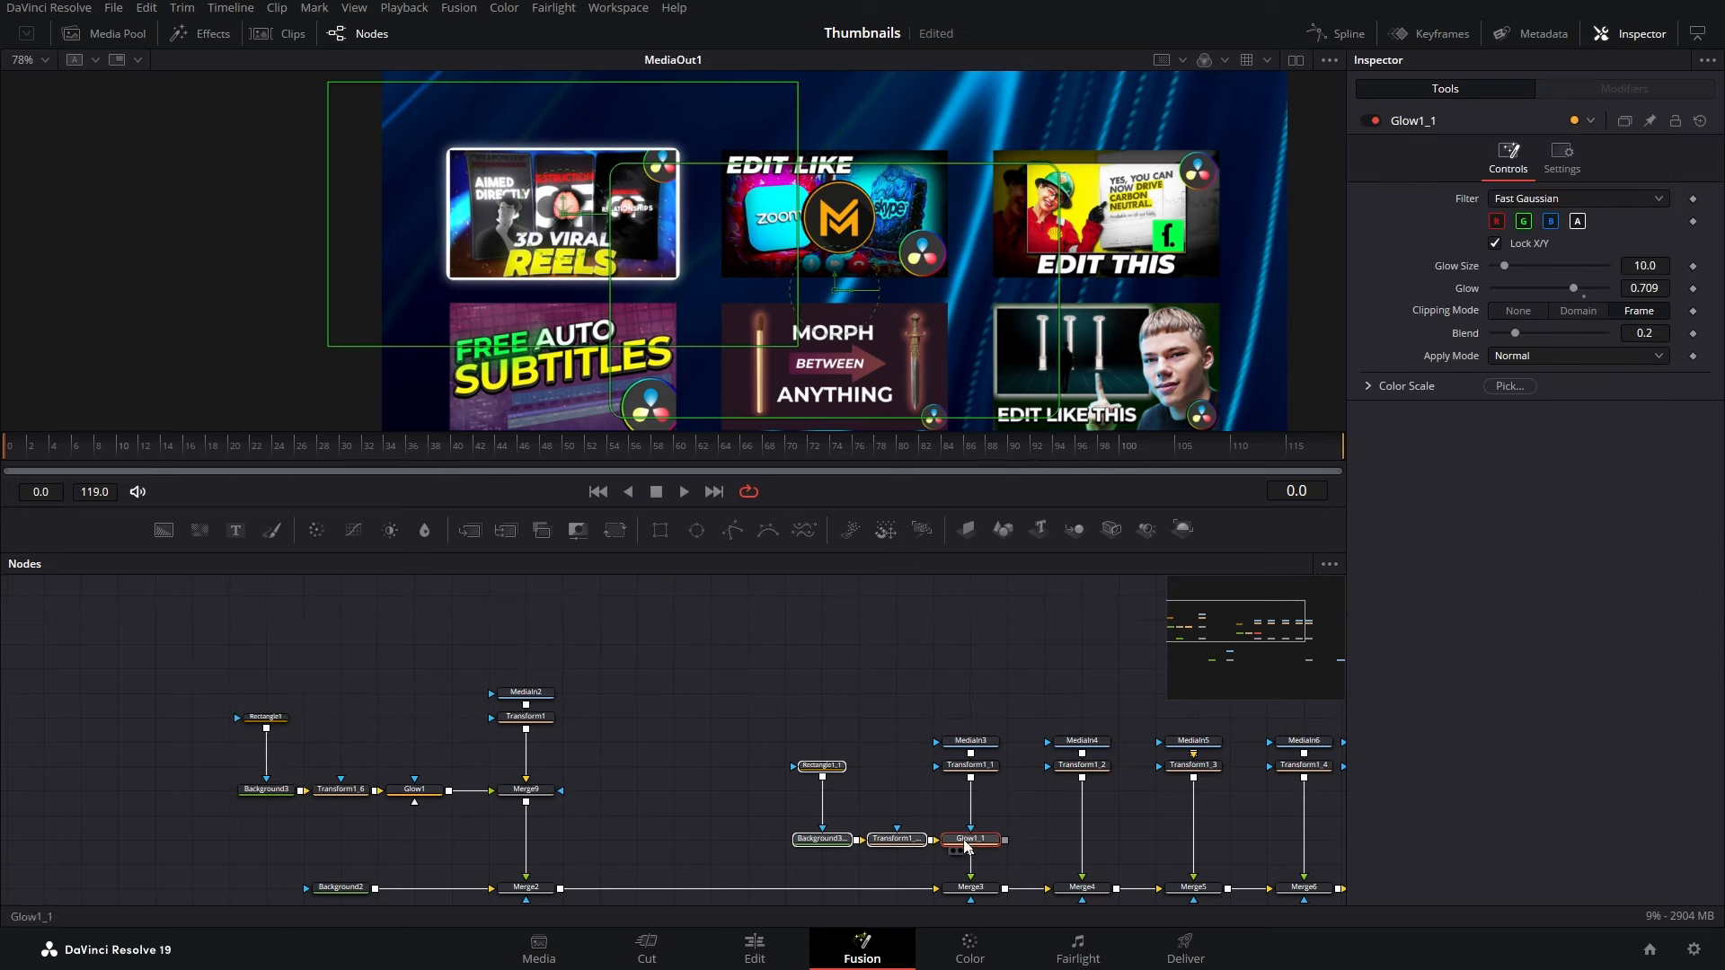
pyautogui.moveTo(966, 845); pyautogui.dragTo(854, 793)
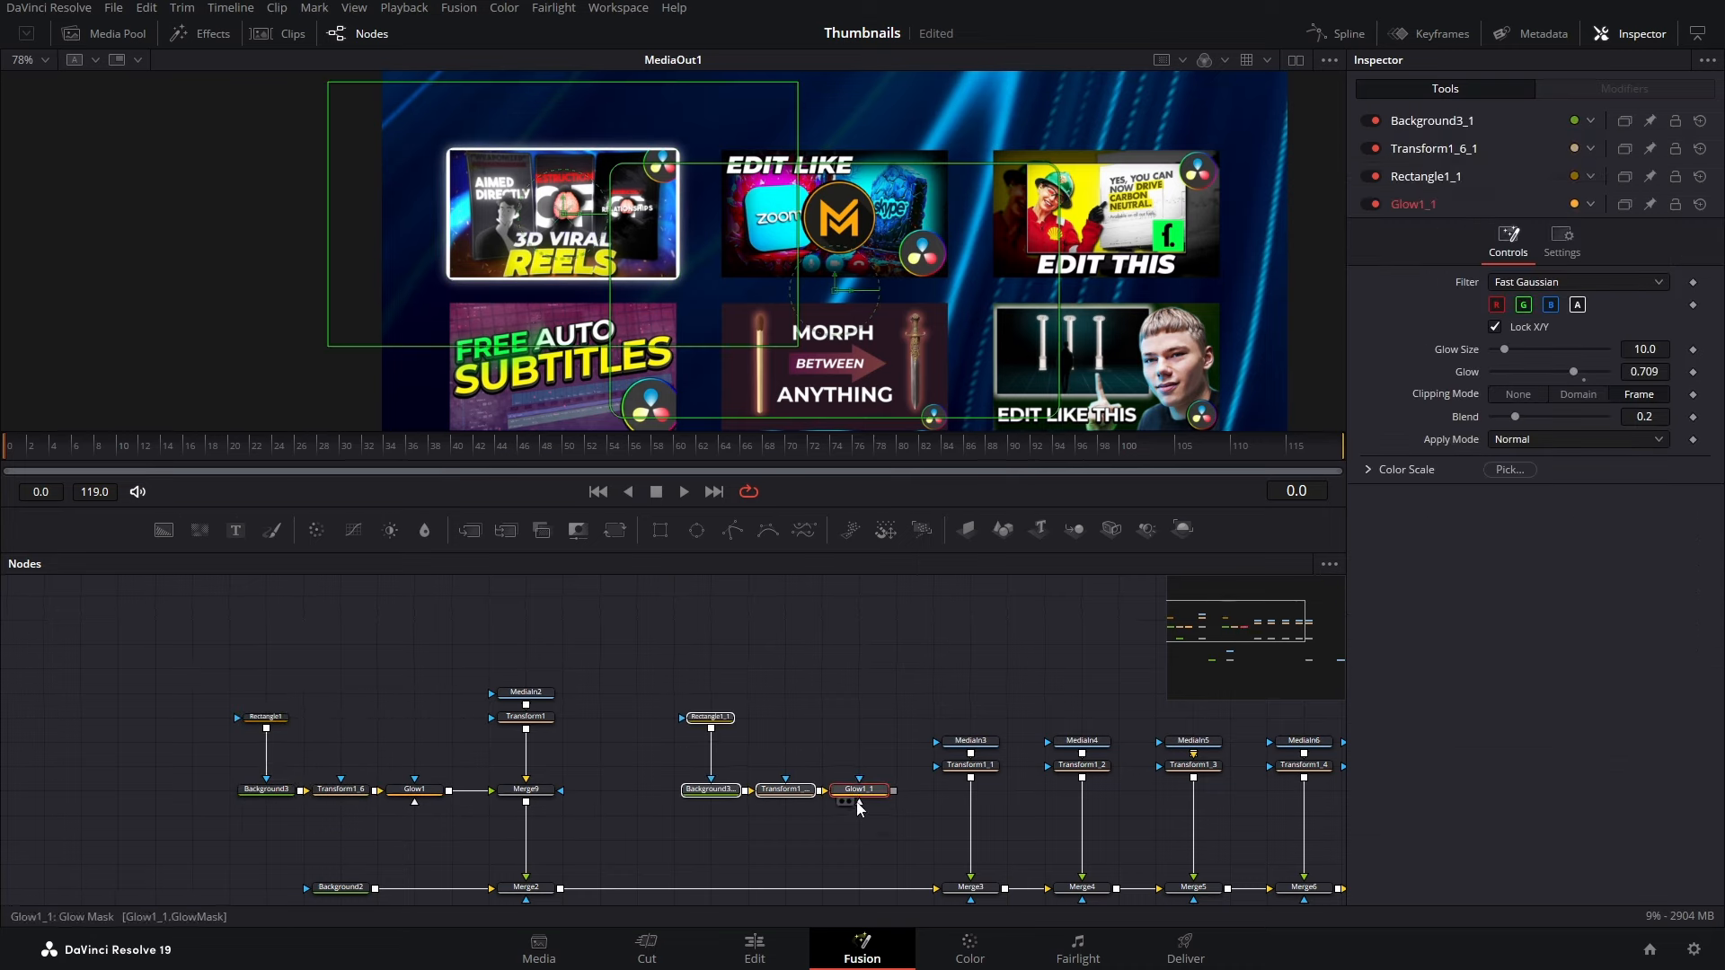
# Step: Replace the pasted Transform between Background3_1 and Glow1_1 with a copy of Transform1_1
pyautogui.click(795, 791)
pyautogui.press('Delete')
pyautogui.click(983, 768)
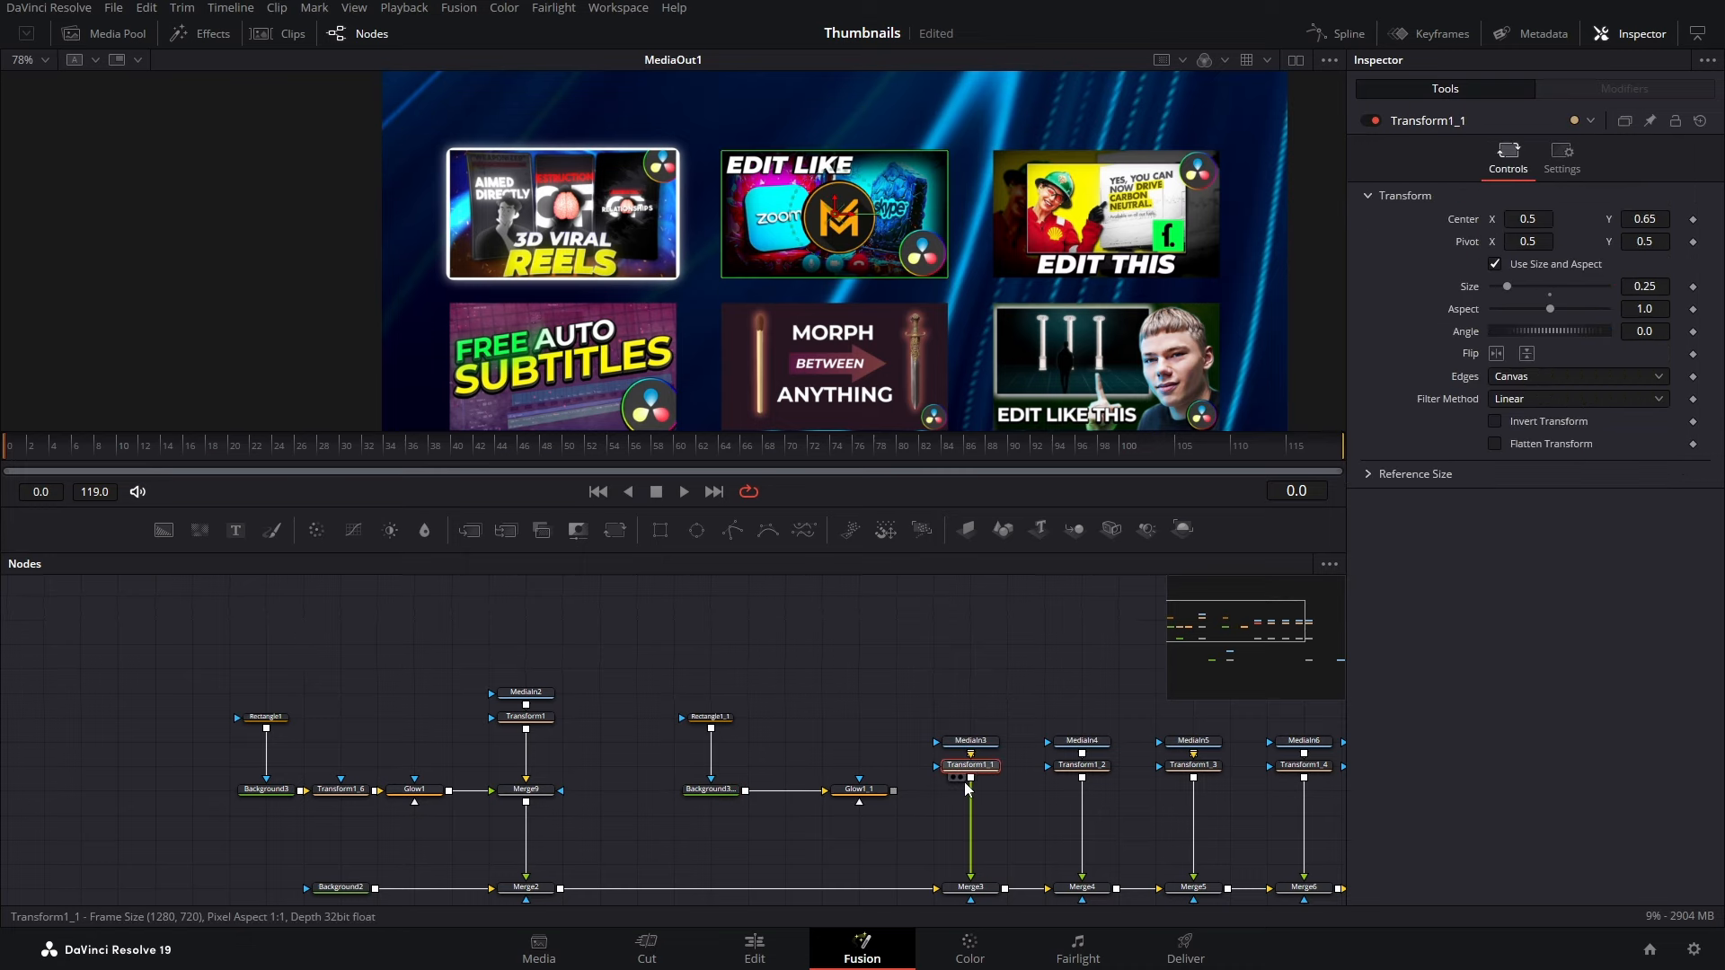
pyautogui.click(729, 793)
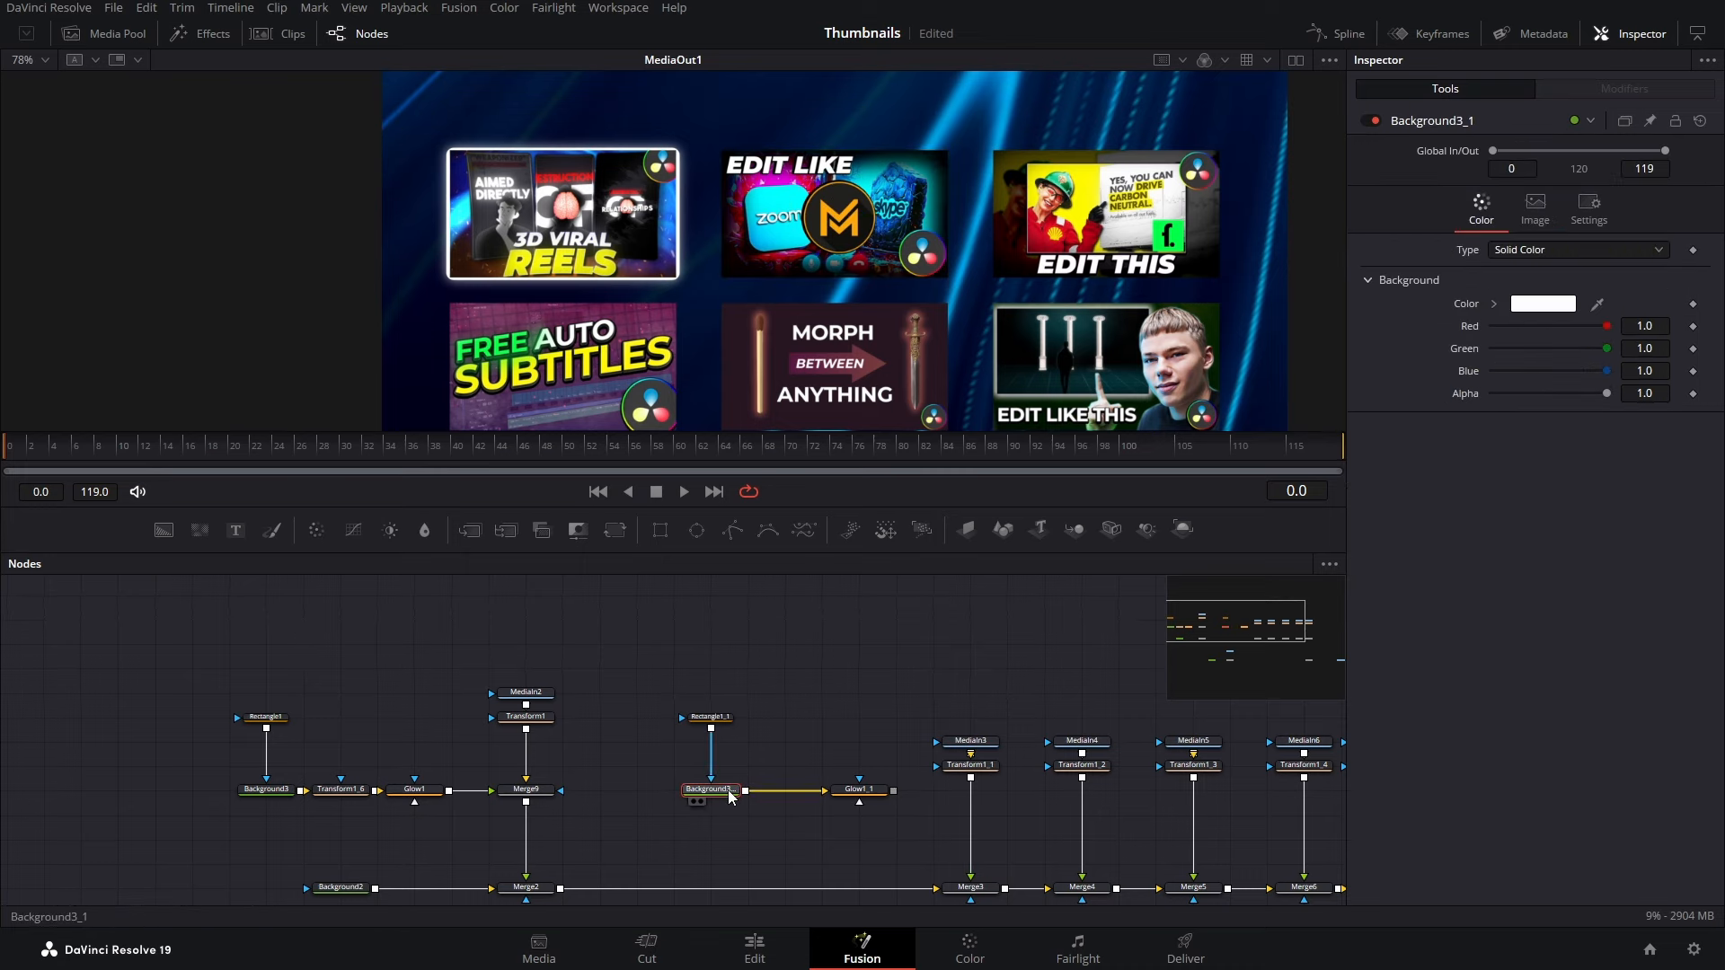
pyautogui.hotkey('ctrl', 'v')
# Step: Merge Glow1_1 with Transform1_1's output and set the new merge's operator to Under
pyautogui.moveTo(893, 789); pyautogui.dragTo(968, 781)
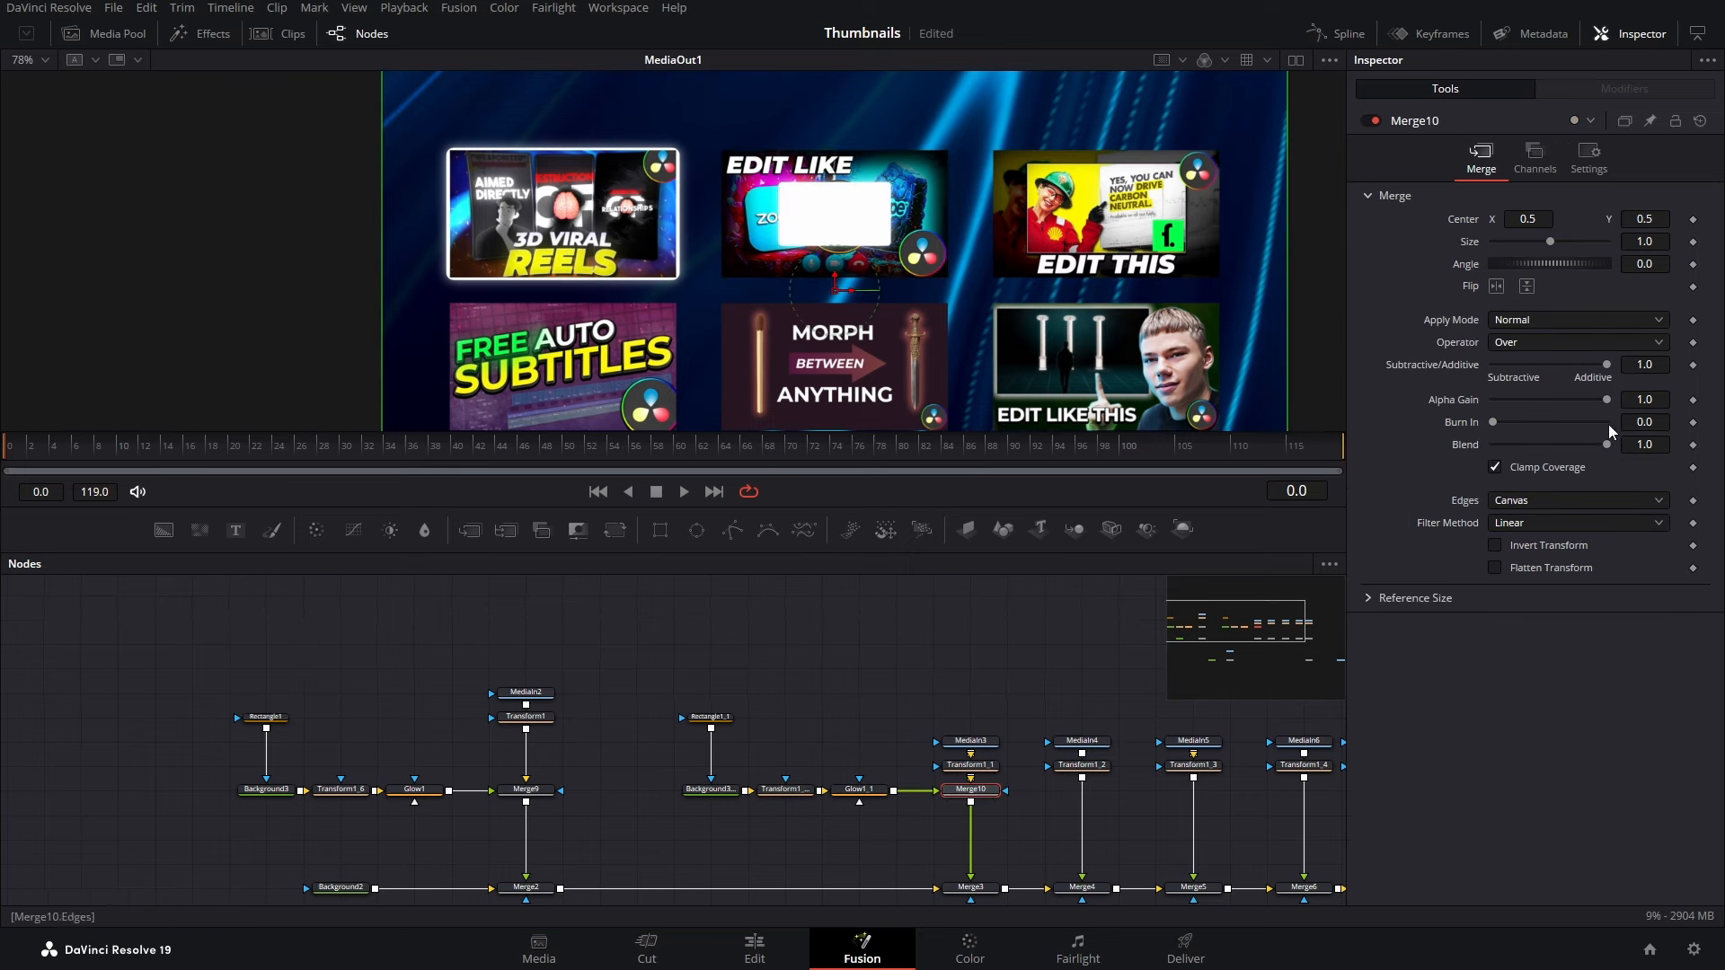
pyautogui.click(1558, 345)
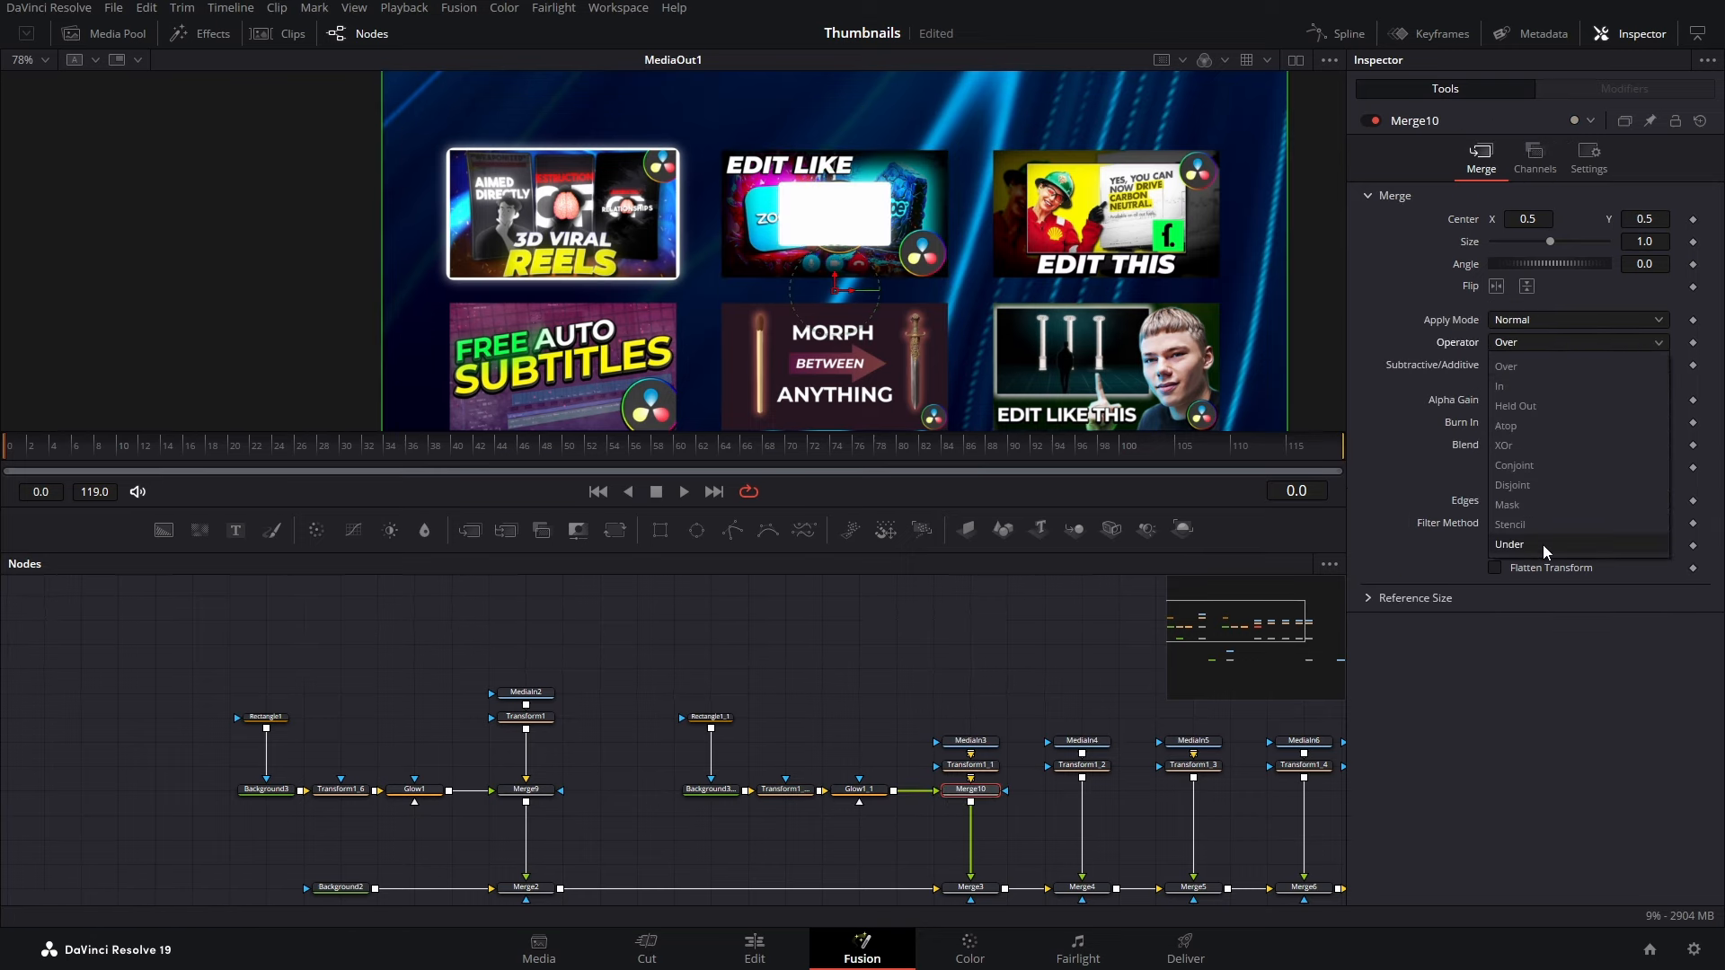
pyautogui.click(1544, 545)
# Step: Set the size of the second border's Transform to 0.519 to match Transform1_6, and compare the two Glow nodes' settings
pyautogui.click(784, 789)
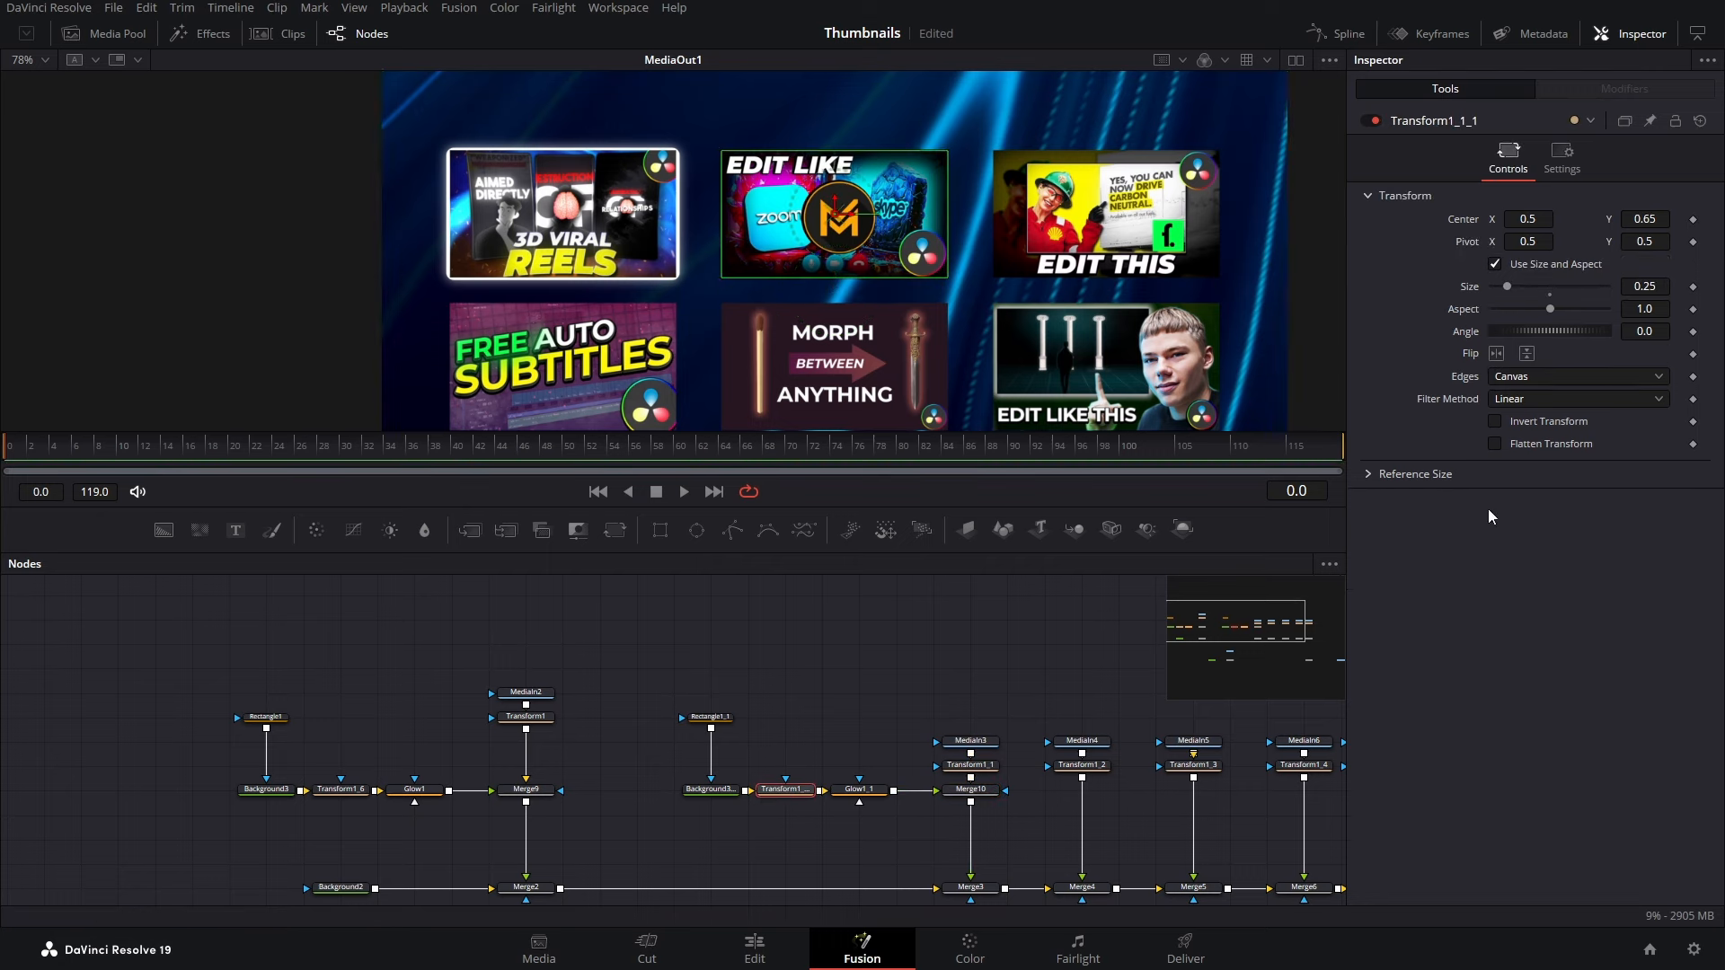
pyautogui.click(340, 791)
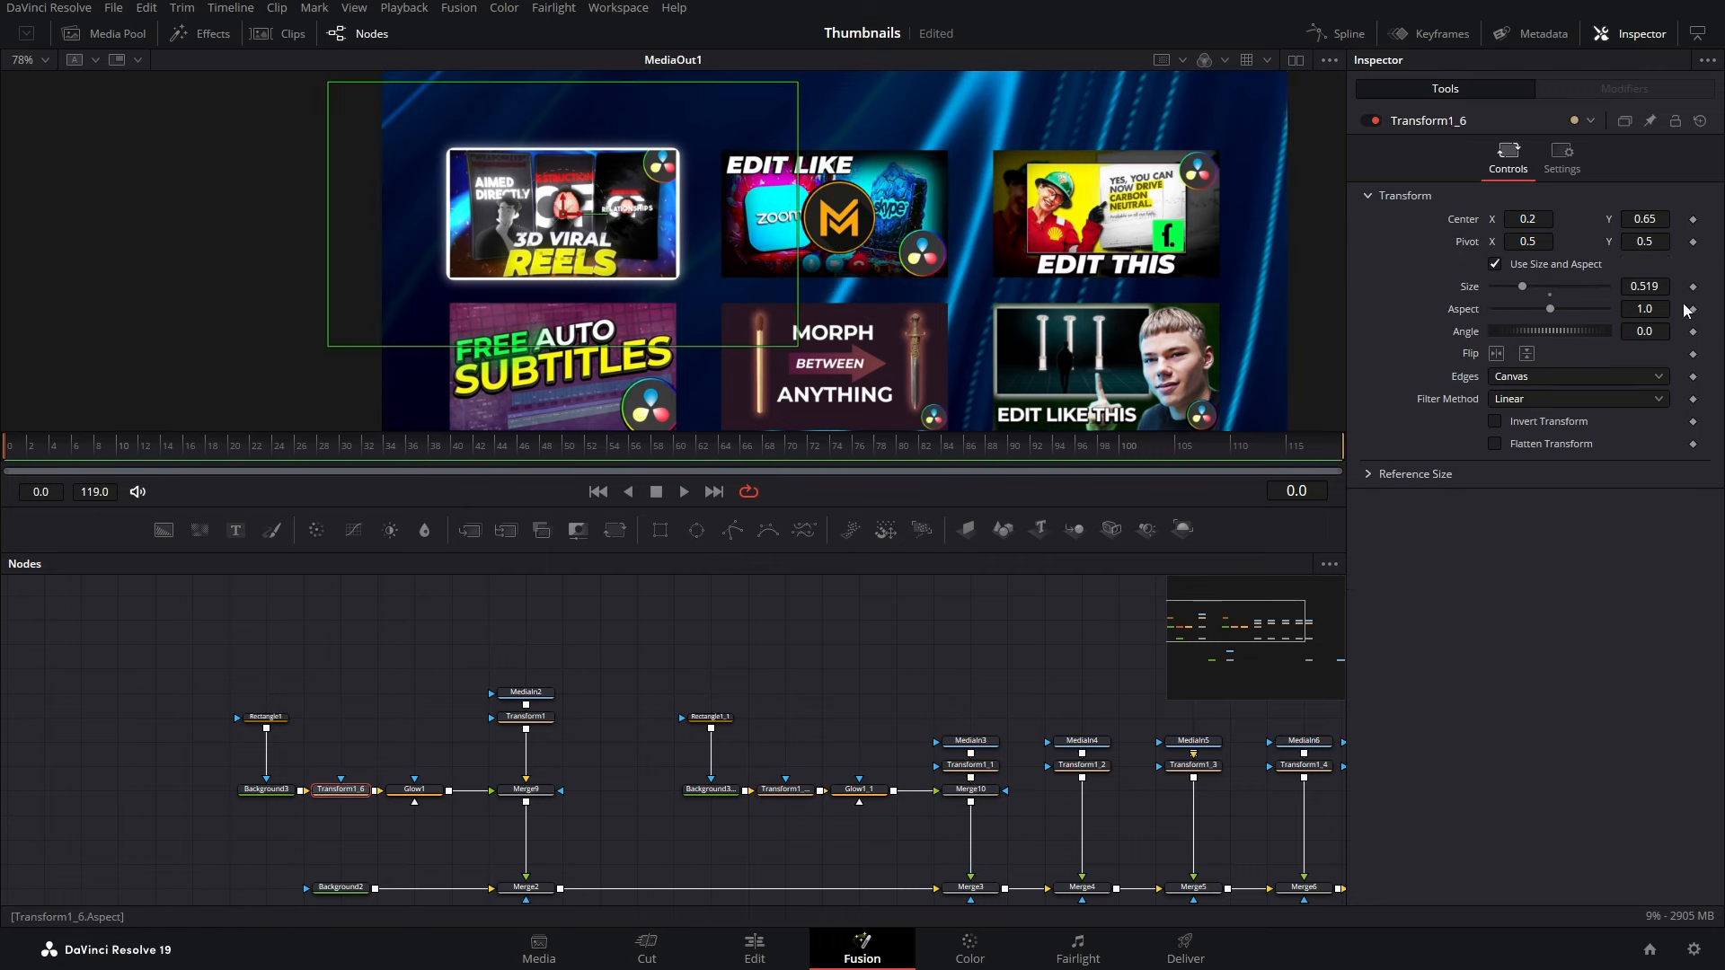
pyautogui.click(804, 791)
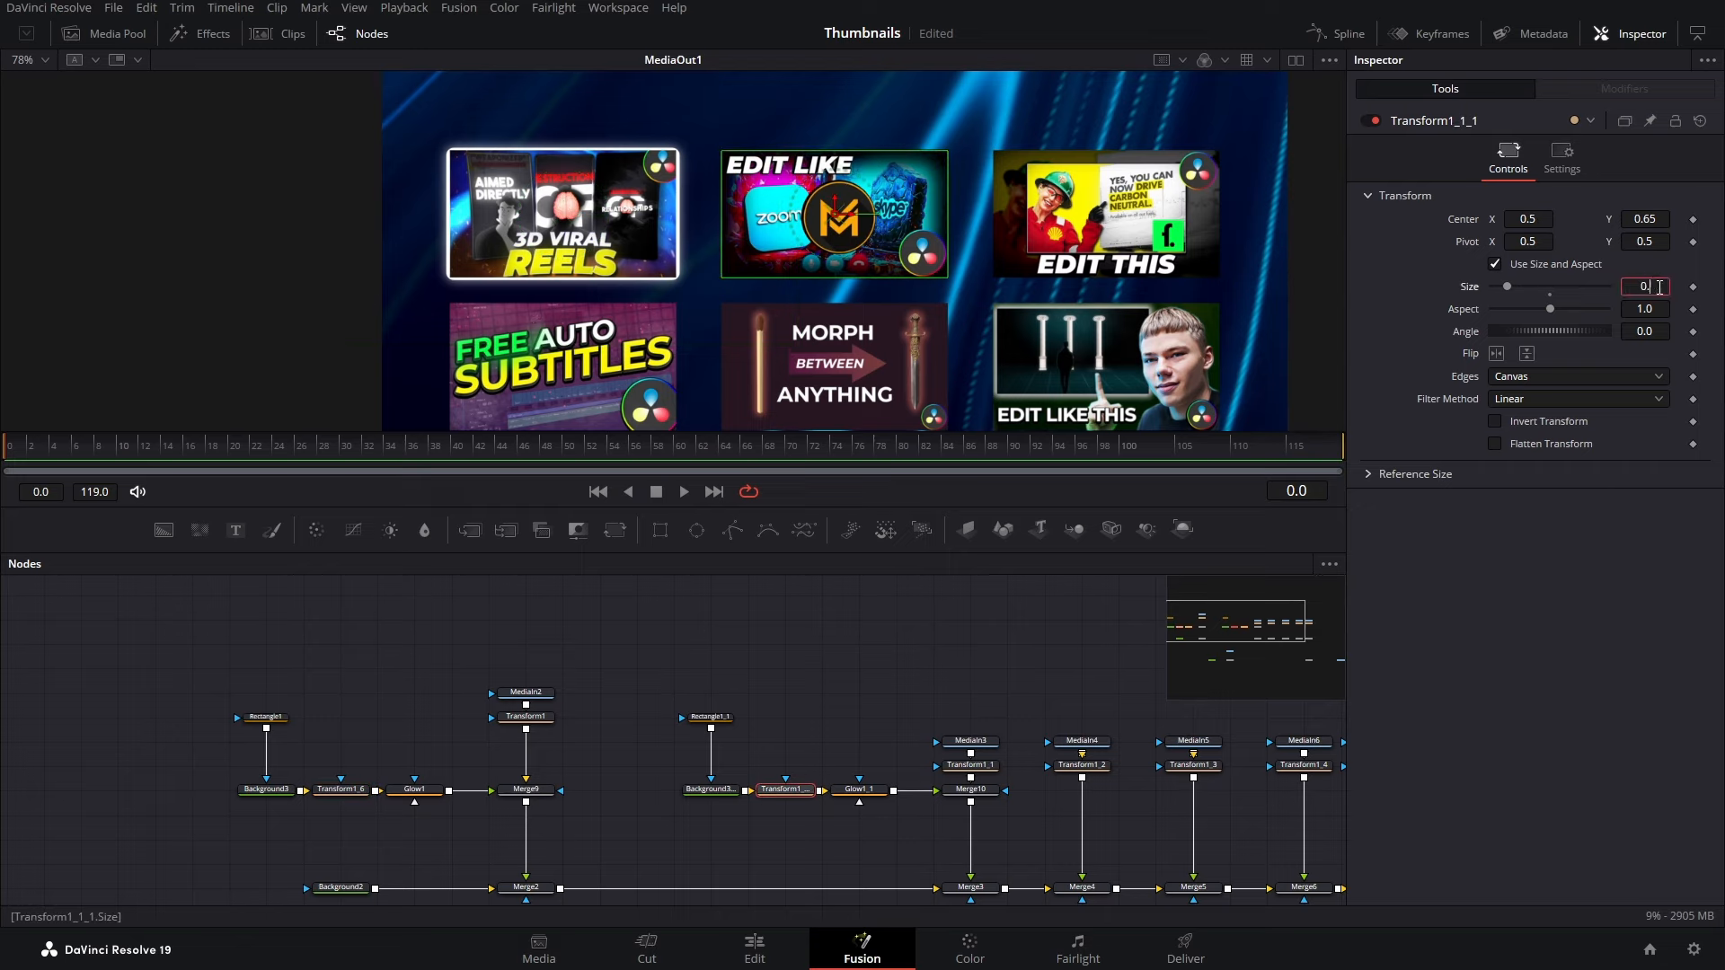
pyautogui.press('Tab')
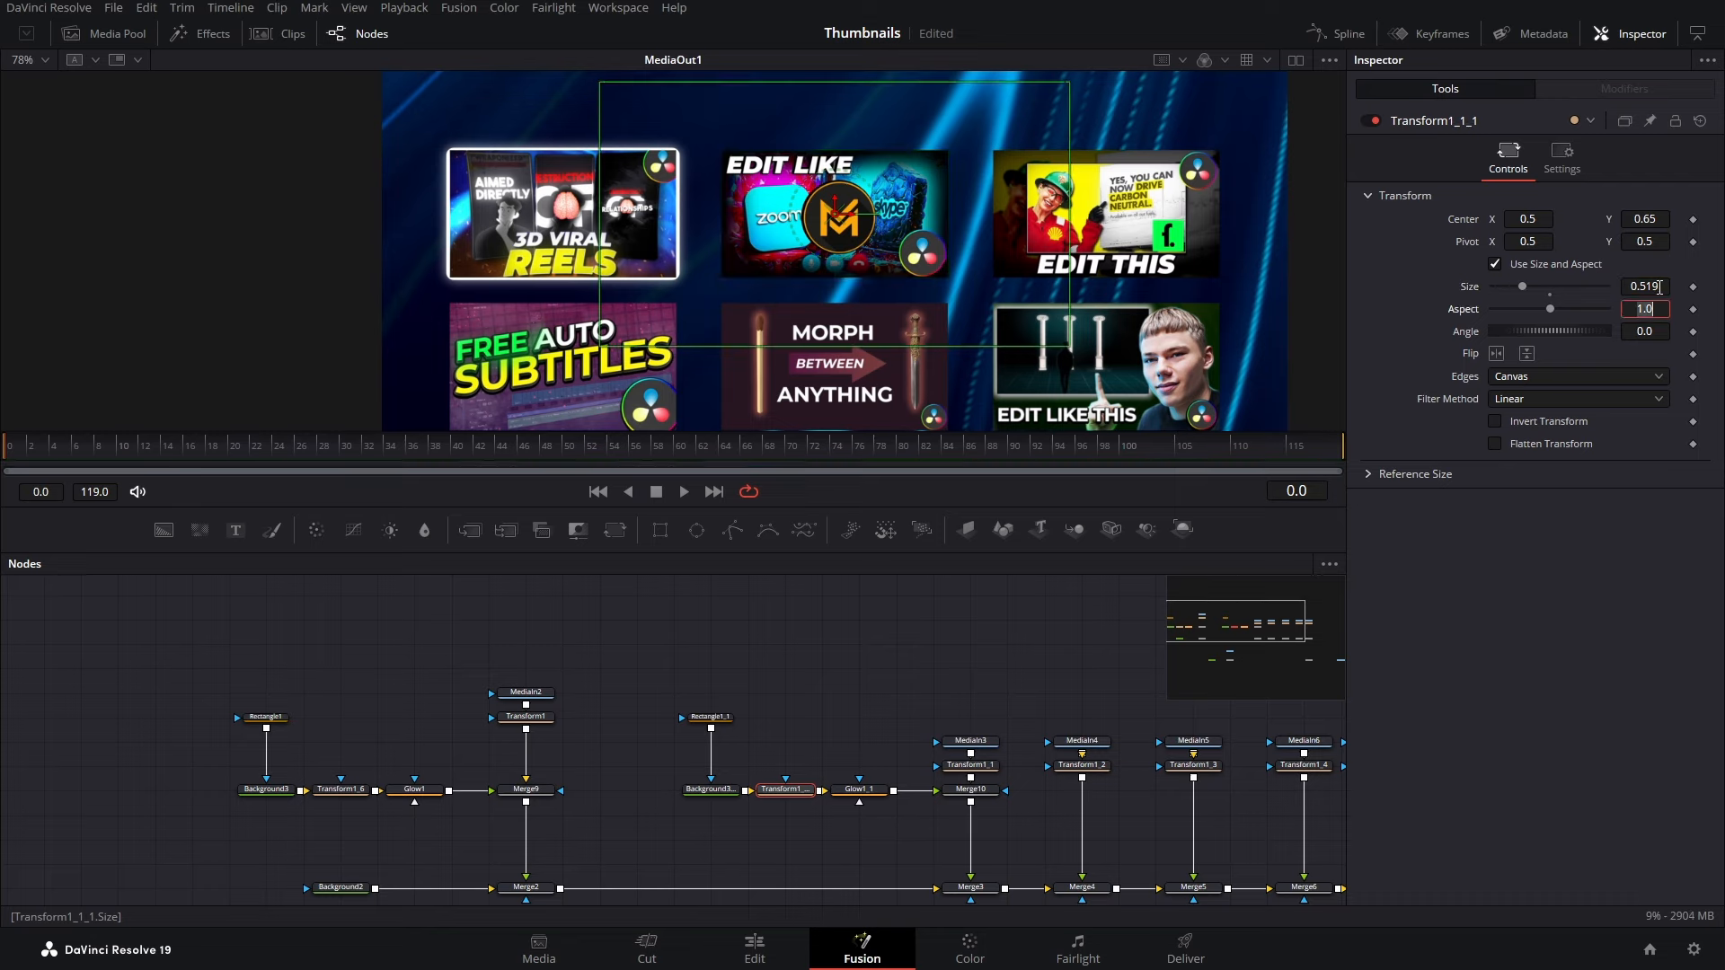
pyautogui.click(859, 790)
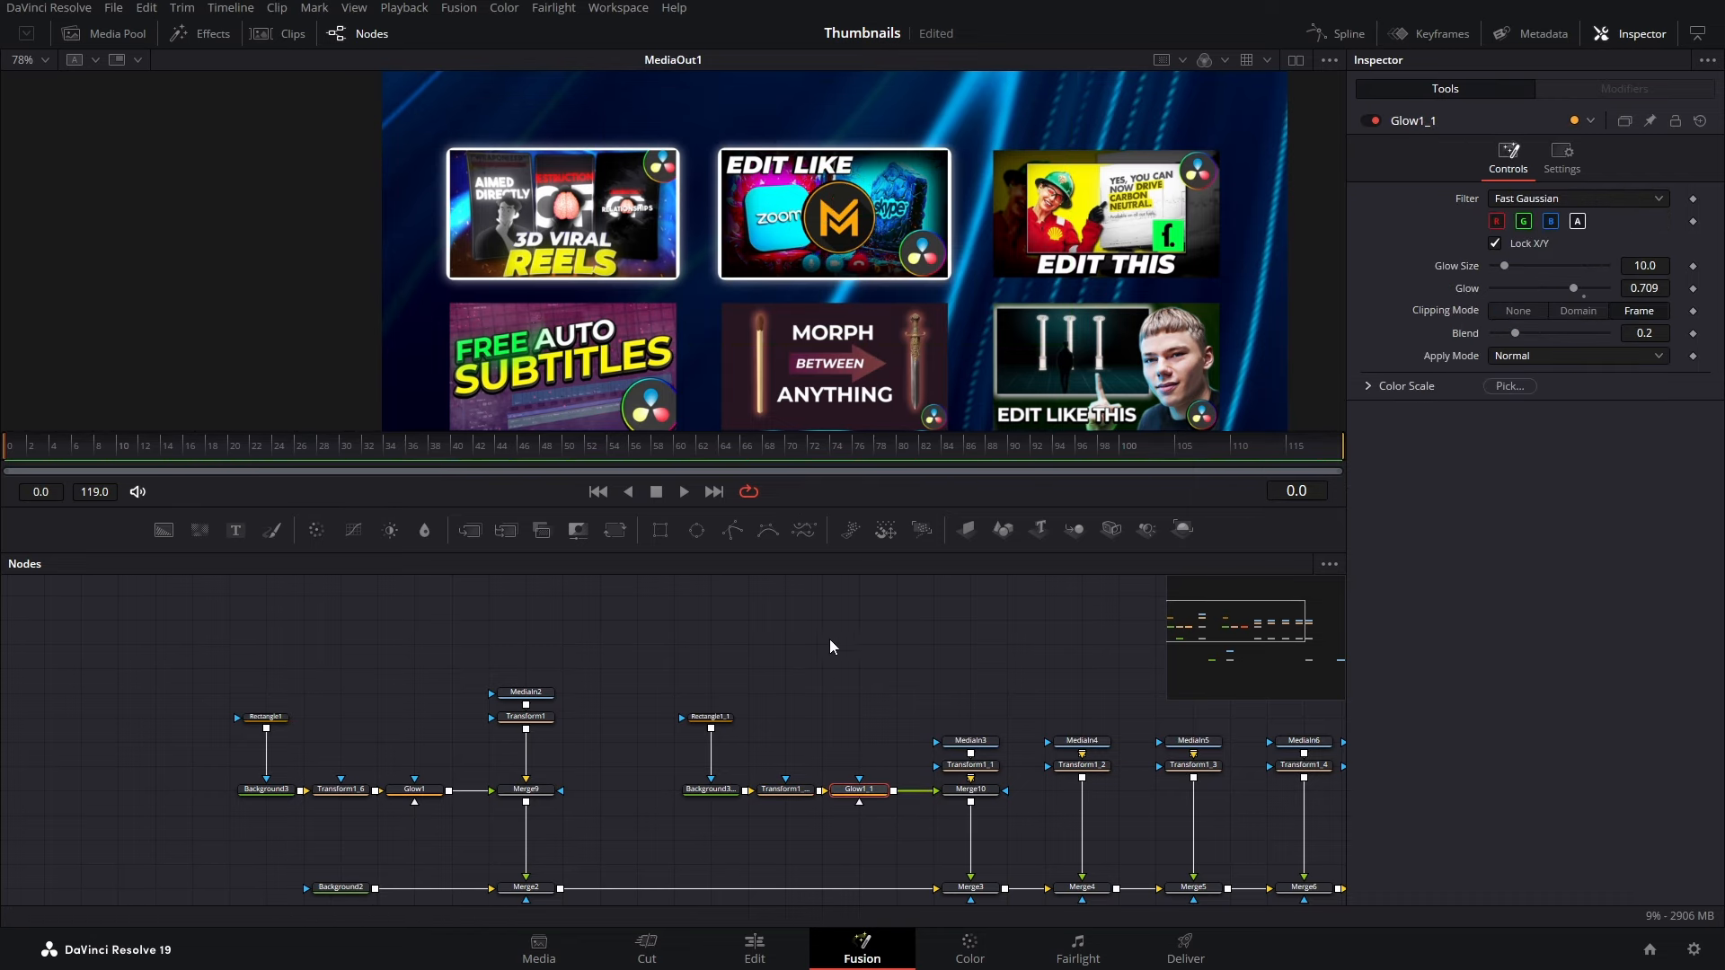
pyautogui.click(413, 790)
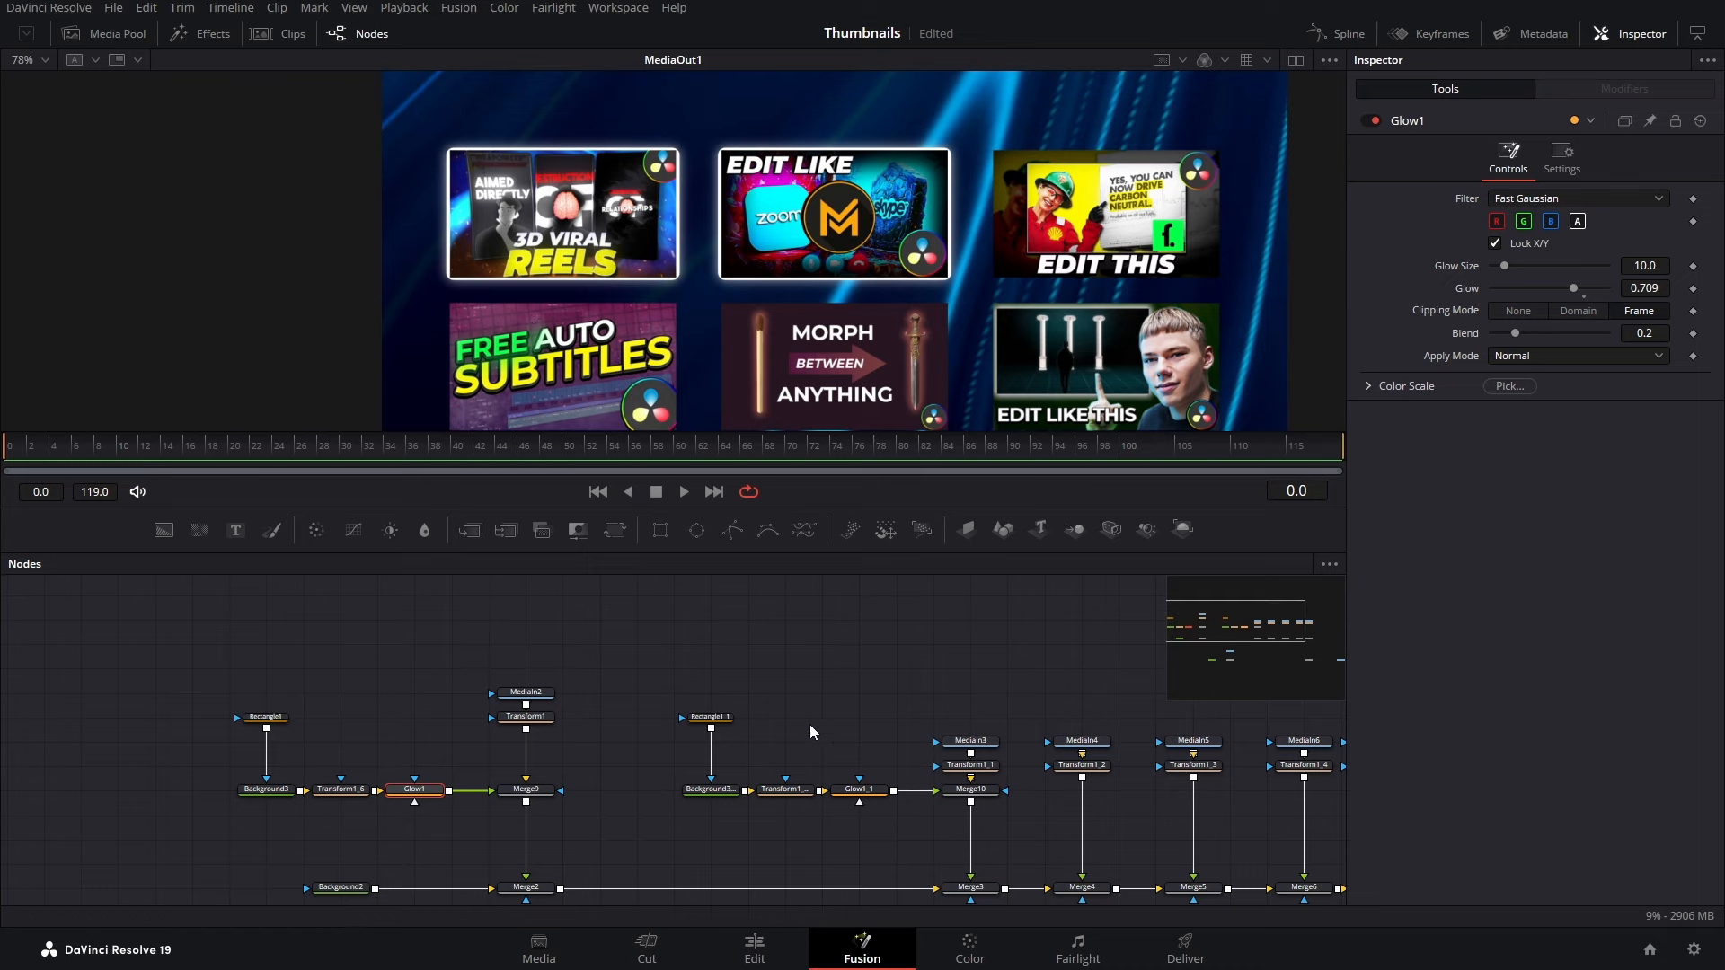
# Step: Move the whole second thumbnail branch, including its border nodes and Merge3, closer to Merge2
pyautogui.moveTo(883, 689); pyautogui.dragTo(541, 680)
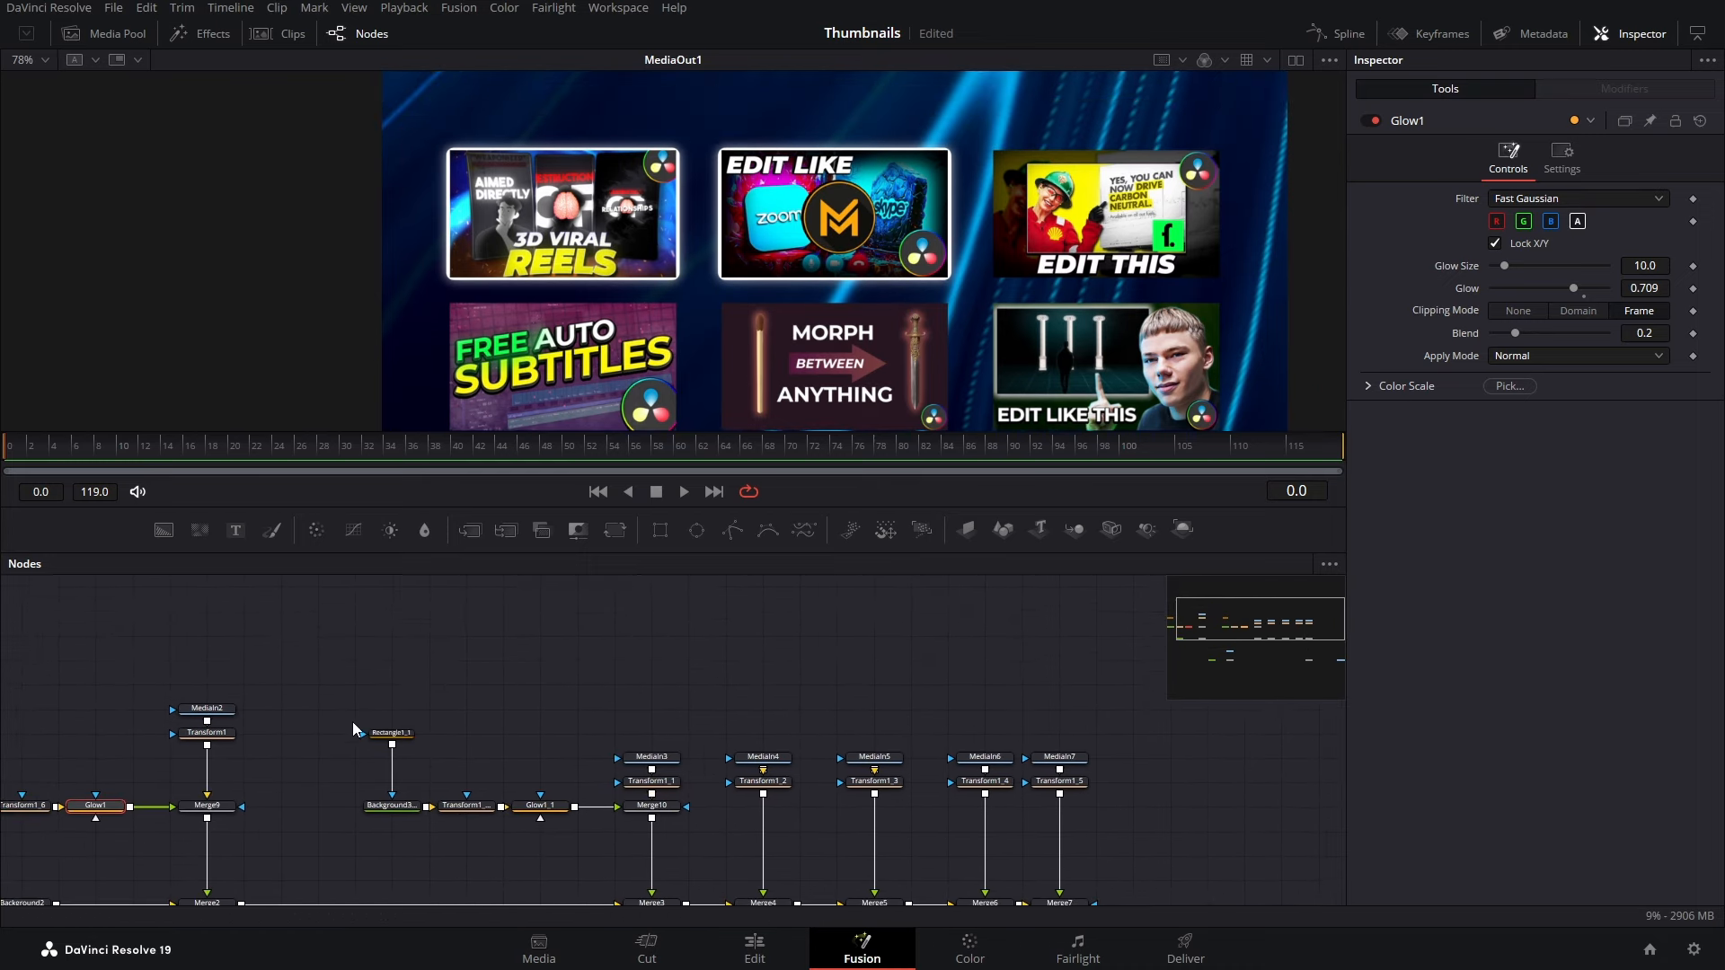
pyautogui.moveTo(380, 665); pyautogui.dragTo(675, 884)
pyautogui.moveTo(666, 863); pyautogui.dragTo(554, 858)
pyautogui.scroll(-3, 732, 728)
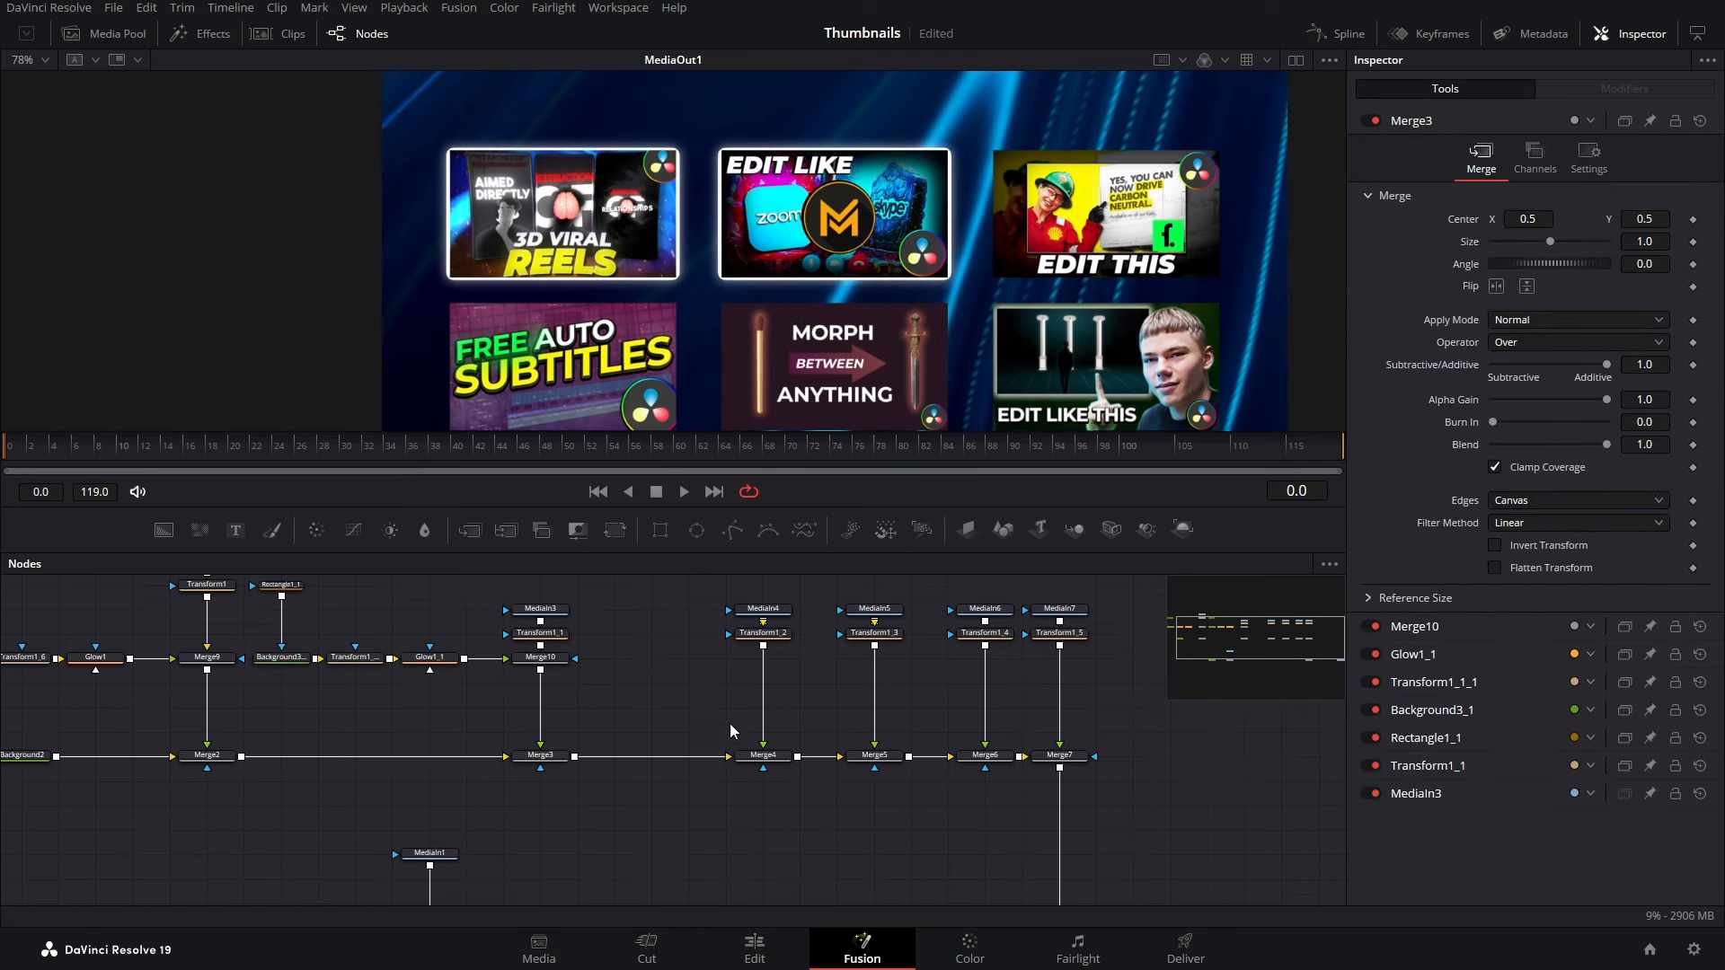
# Step: Move the MediaIn4 branch and the remaining thumbnail branches farther from Merge3 to make room for border nodes
pyautogui.scroll(-3, 753, 723)
pyautogui.moveTo(710, 629); pyautogui.dragTo(1033, 851)
pyautogui.moveTo(957, 628); pyautogui.dragTo(1060, 743)
pyautogui.scroll(5, 736, 629)
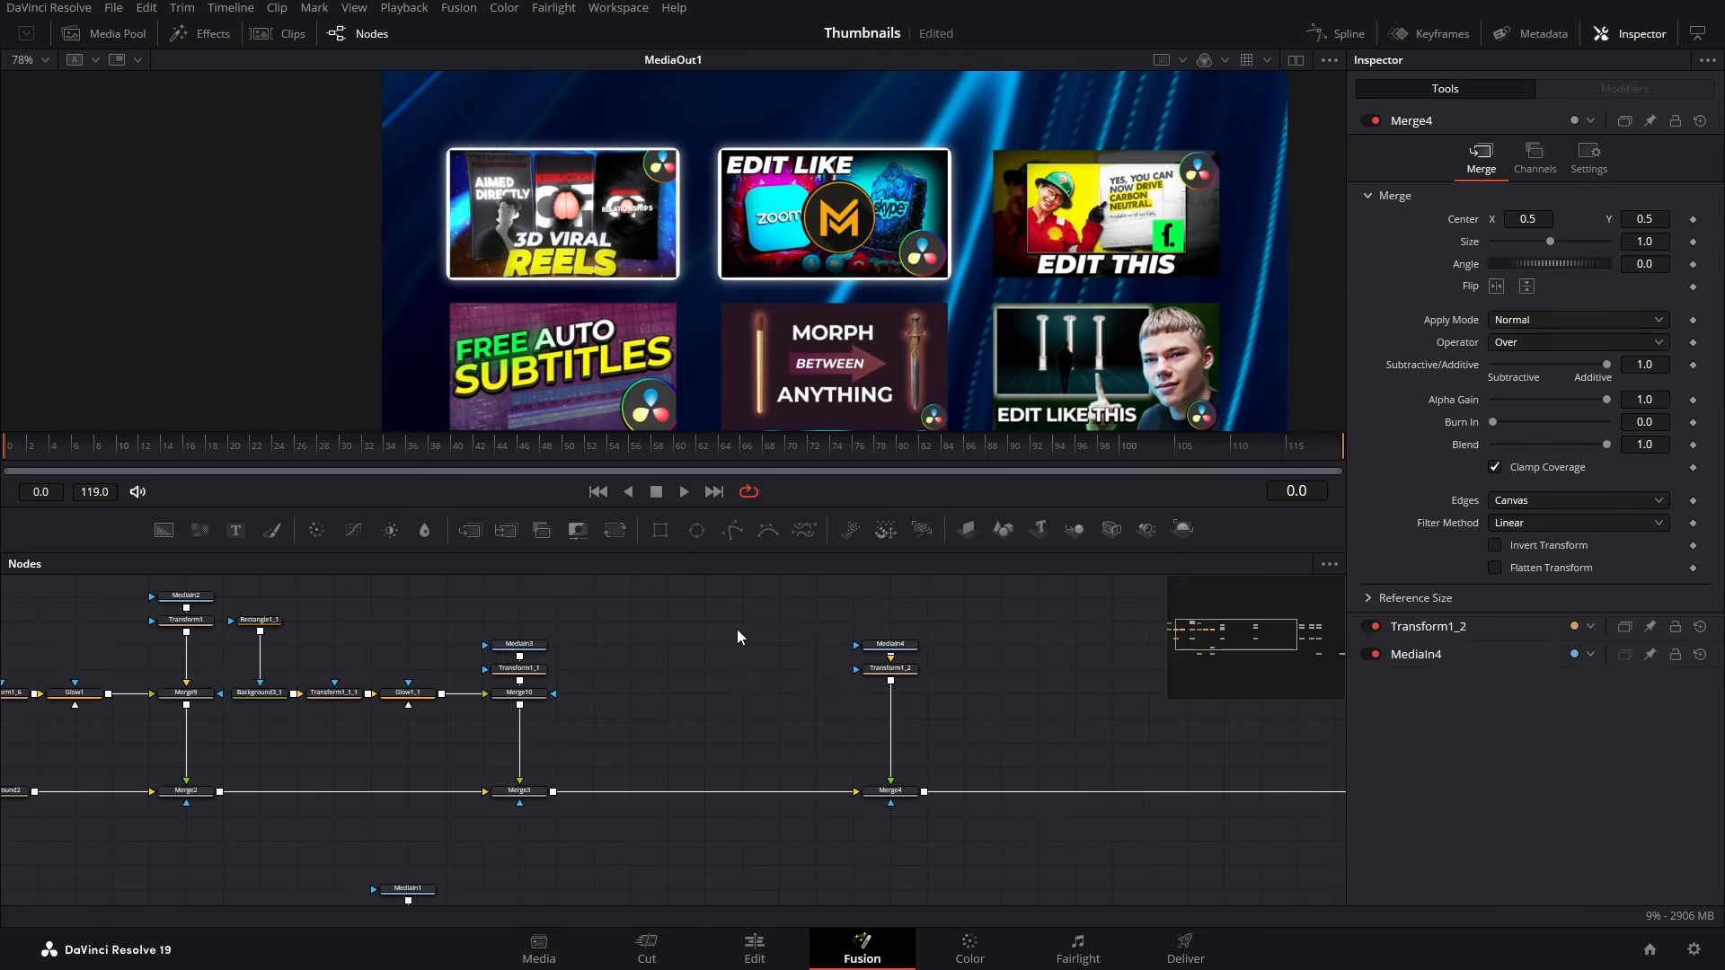
# Step: Paste a copy of the second thumbnail's border nodes beside MediaIn4 and merge its Glow with Transform1_2's output
pyautogui.moveTo(460, 726); pyautogui.dragTo(236, 608)
pyautogui.hotkey('ctrl', 'c')
pyautogui.hotkey('ctrl', 'v')
pyautogui.moveTo(815, 718); pyautogui.dragTo(779, 693)
pyautogui.moveTo(812, 694); pyautogui.dragTo(890, 681)
# Step: Replace the third border's Transform with a copy of Transform1_2 and set its size to 0.519
pyautogui.press('Delete')
pyautogui.click(890, 670)
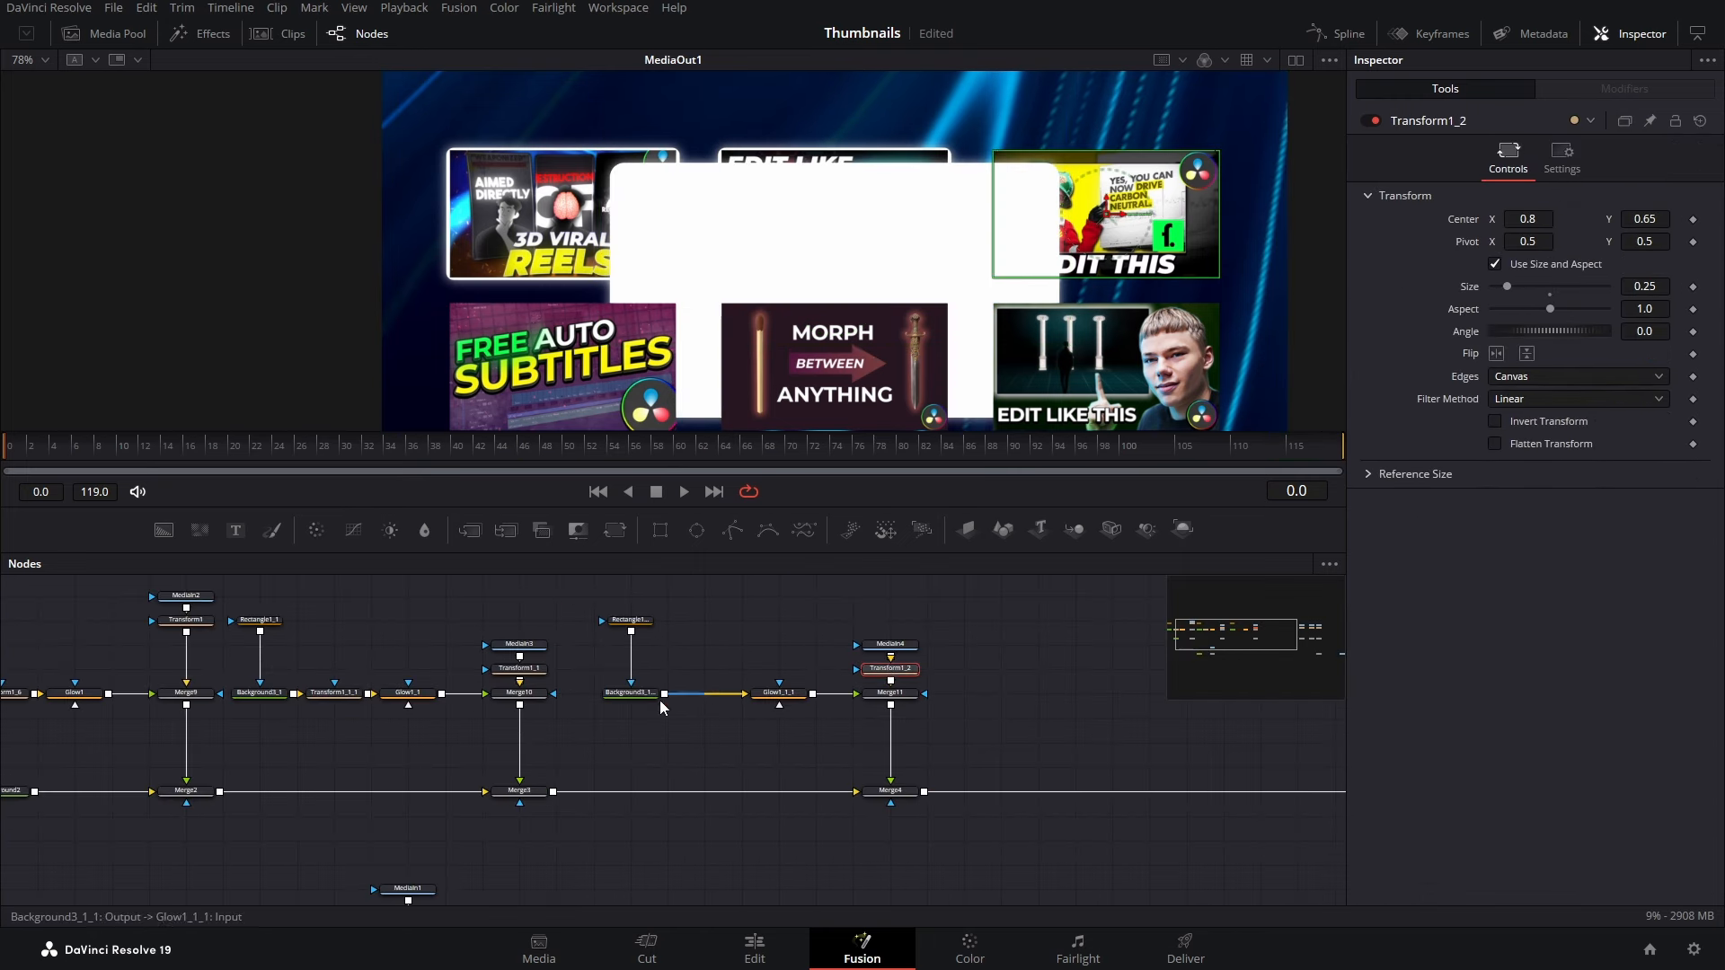
pyautogui.hotkey('ctrl', 'v')
pyautogui.press('Tab')
# Step: Set Merge11's operator to Under so the third border sits behind its thumbnail
pyautogui.click(892, 693)
pyautogui.click(1545, 343)
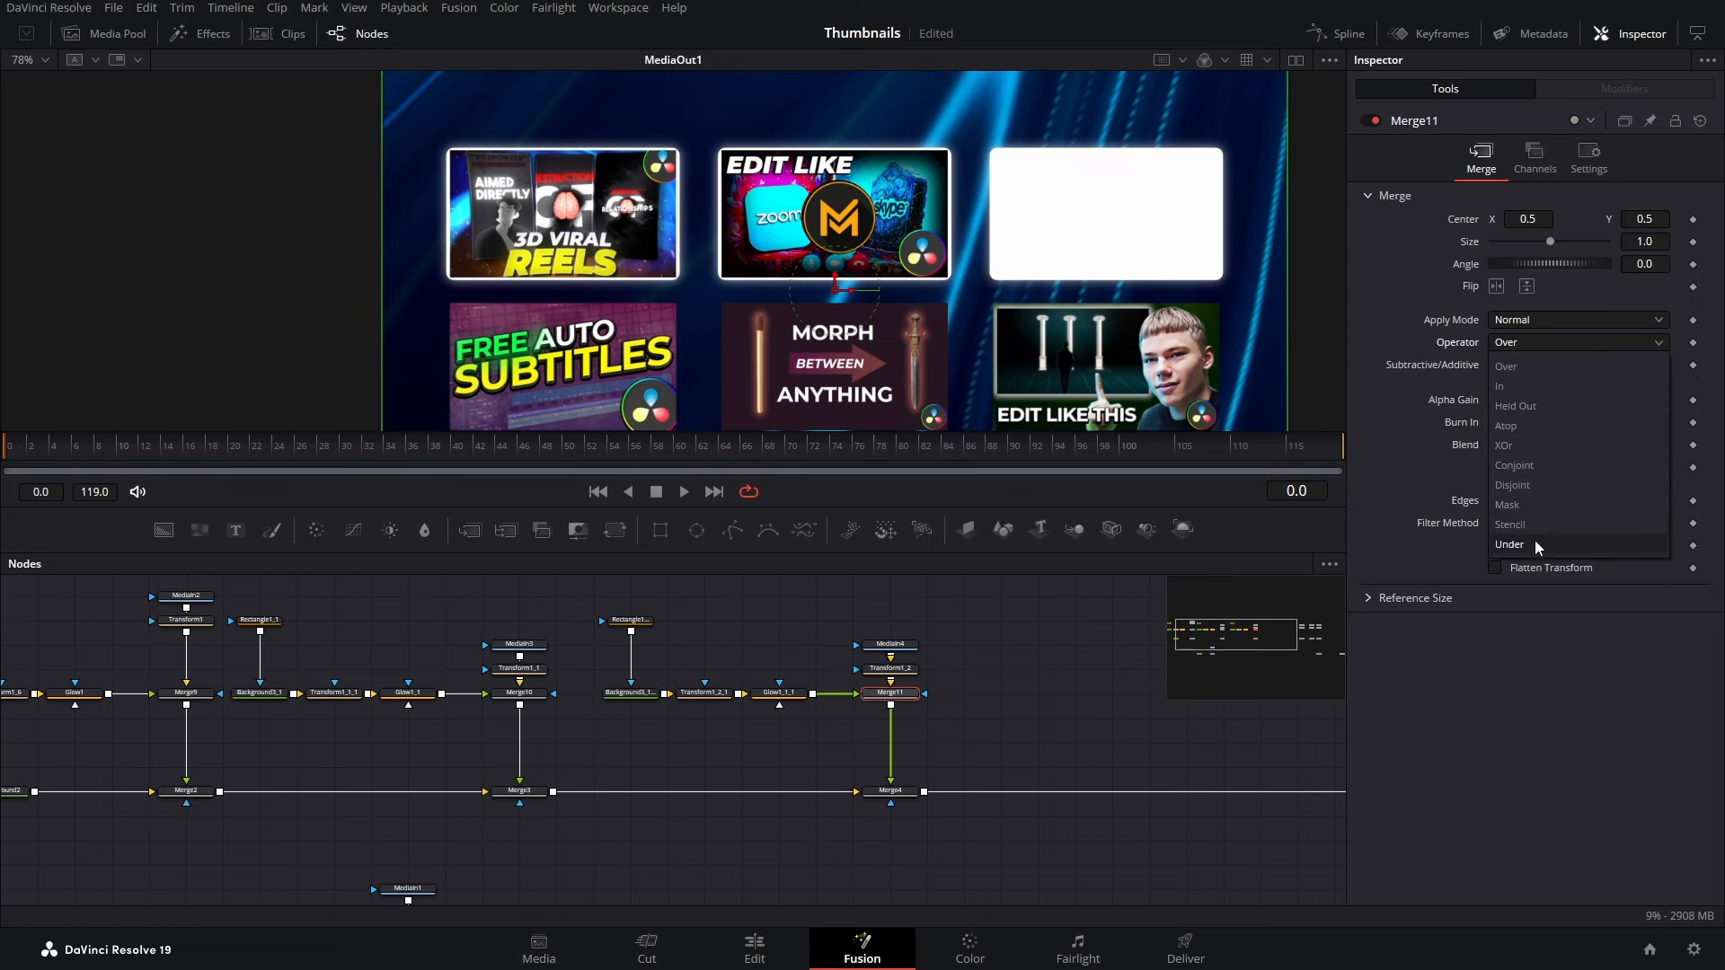
pyautogui.click(1535, 543)
# Step: Paste a copy of the third thumbnail's border nodes beside MediaIn5 and merge its Glow with Transform1_3's output
pyautogui.moveTo(983, 620); pyautogui.dragTo(611, 685)
pyautogui.moveTo(439, 797); pyautogui.dragTo(207, 654)
pyautogui.click(764, 753)
pyautogui.hotkey('ctrl', 'v')
pyautogui.moveTo(847, 759); pyautogui.dragTo(1036, 746)
pyautogui.moveTo(987, 687); pyautogui.dragTo(891, 858)
# Step: Replace the fourth border's Transform with a copy of Transform1_3 and set its size to 0.519
pyautogui.click(741, 759)
pyautogui.press('Delete')
pyautogui.click(883, 737)
pyautogui.hotkey('ctrl', 'c')
pyautogui.click(667, 758)
pyautogui.hotkey('ctrl', 'v')
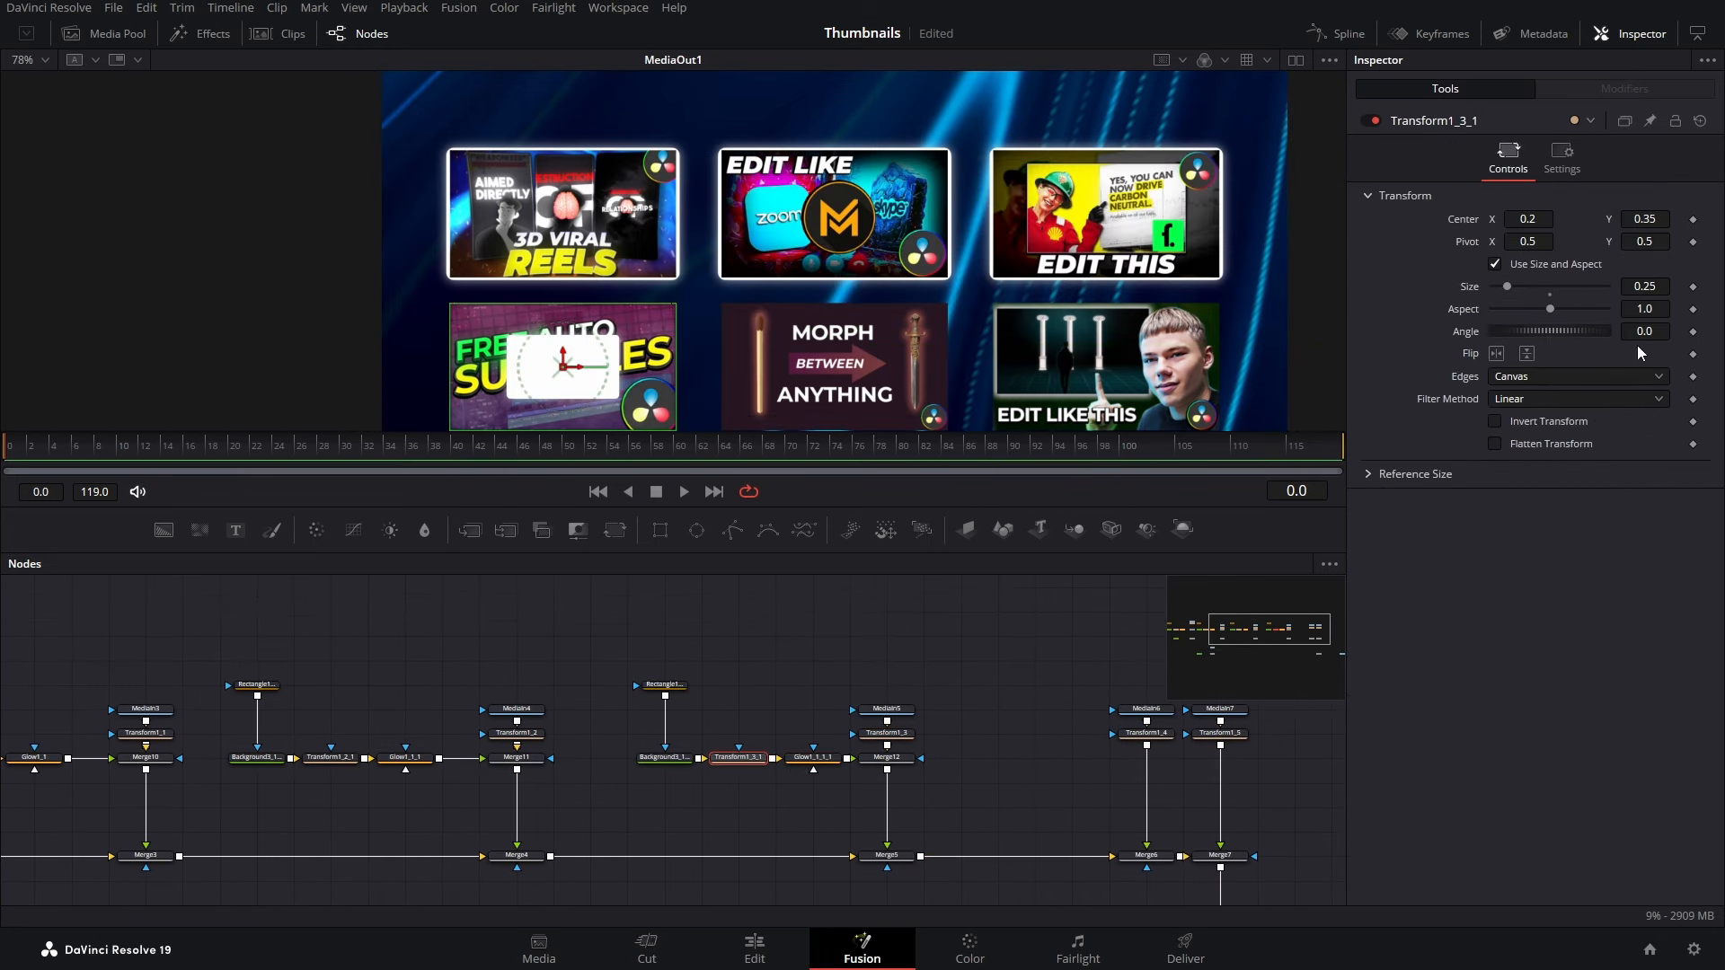
pyautogui.write('0.519')
pyautogui.press('Tab')
# Step: Set Merge12's operator to Under so the fourth border sits behind its thumbnail
pyautogui.click(891, 758)
pyautogui.click(1543, 343)
pyautogui.click(1539, 547)
# Step: Move the MediaIn5 branch closer to Merge4 and space the MediaIn6 and MediaIn7 branches apart with room for border nodes
pyautogui.scroll(-1, 608, 608)
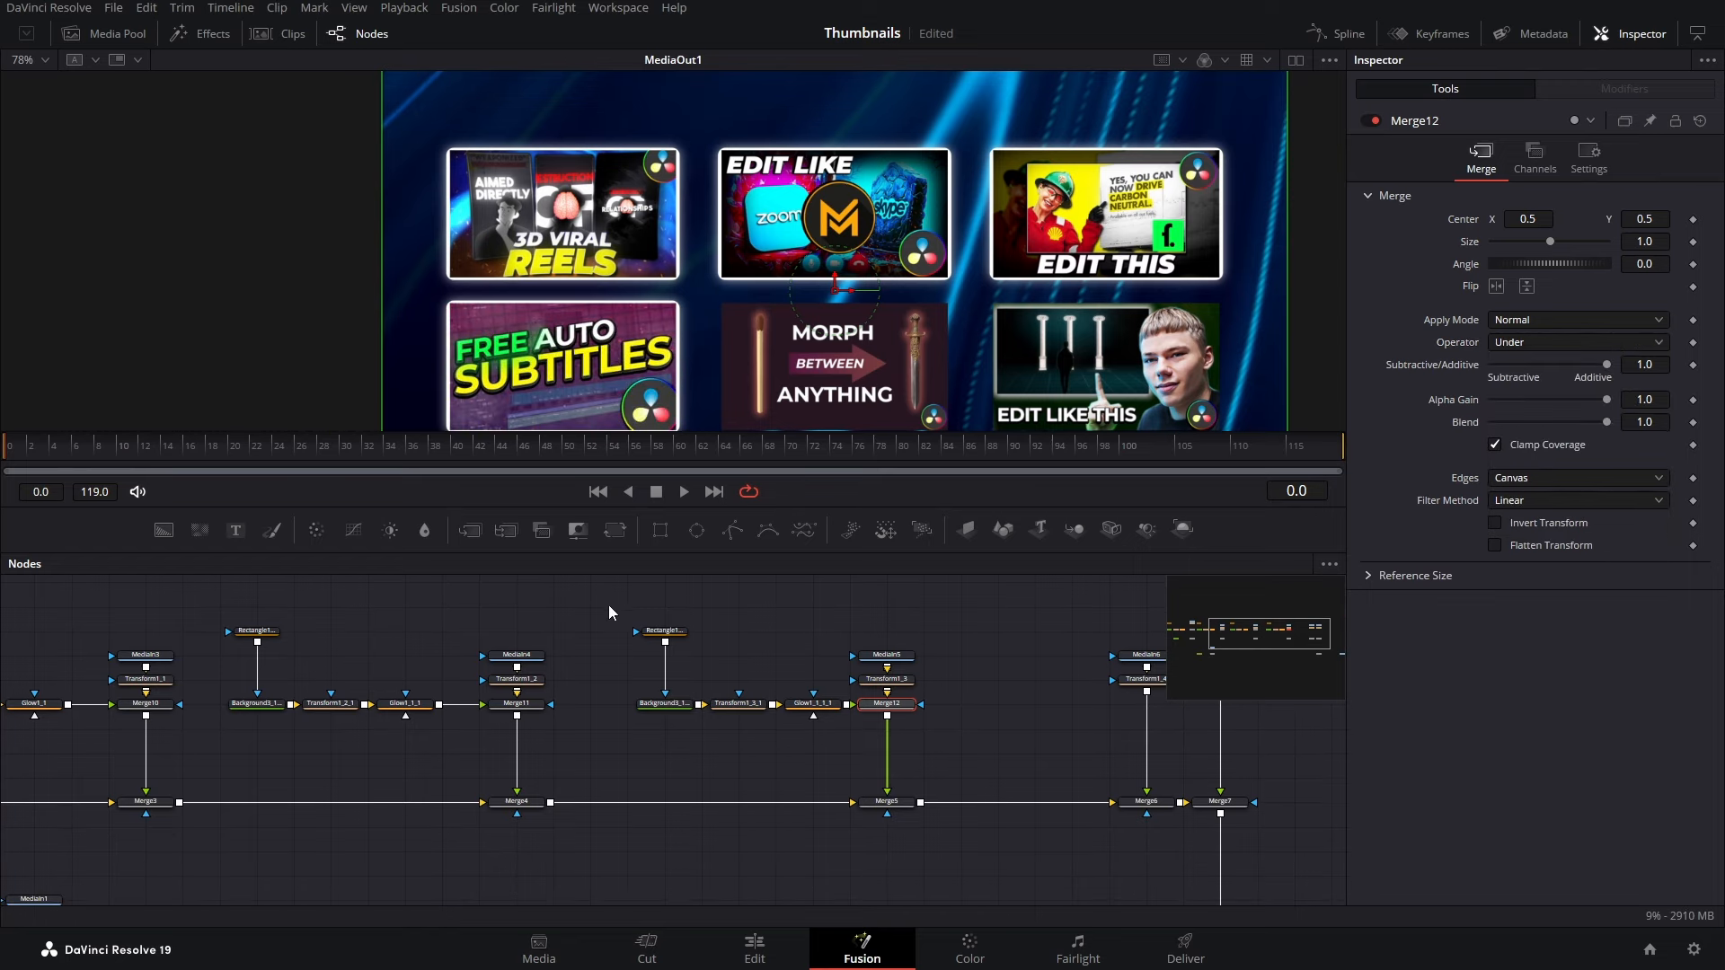
pyautogui.moveTo(608, 608); pyautogui.dragTo(939, 822)
pyautogui.moveTo(901, 807); pyautogui.dragTo(827, 807)
pyautogui.hscroll(5, 828, 808)
pyautogui.moveTo(612, 600); pyautogui.dragTo(743, 820)
pyautogui.moveTo(715, 803); pyautogui.dragTo(638, 803)
pyautogui.scroll(-2, 729, 780)
pyautogui.moveTo(732, 849); pyautogui.dragTo(1101, 580)
pyautogui.moveTo(791, 840); pyautogui.dragTo(1048, 840)
# Step: Merge a pasted copy of the fourth thumbnail's border nodes with Transform1_4's output and set the merge's operator to Under
pyautogui.moveTo(633, 689); pyautogui.dragTo(744, 884)
pyautogui.hotkey('ctrl', 'v')
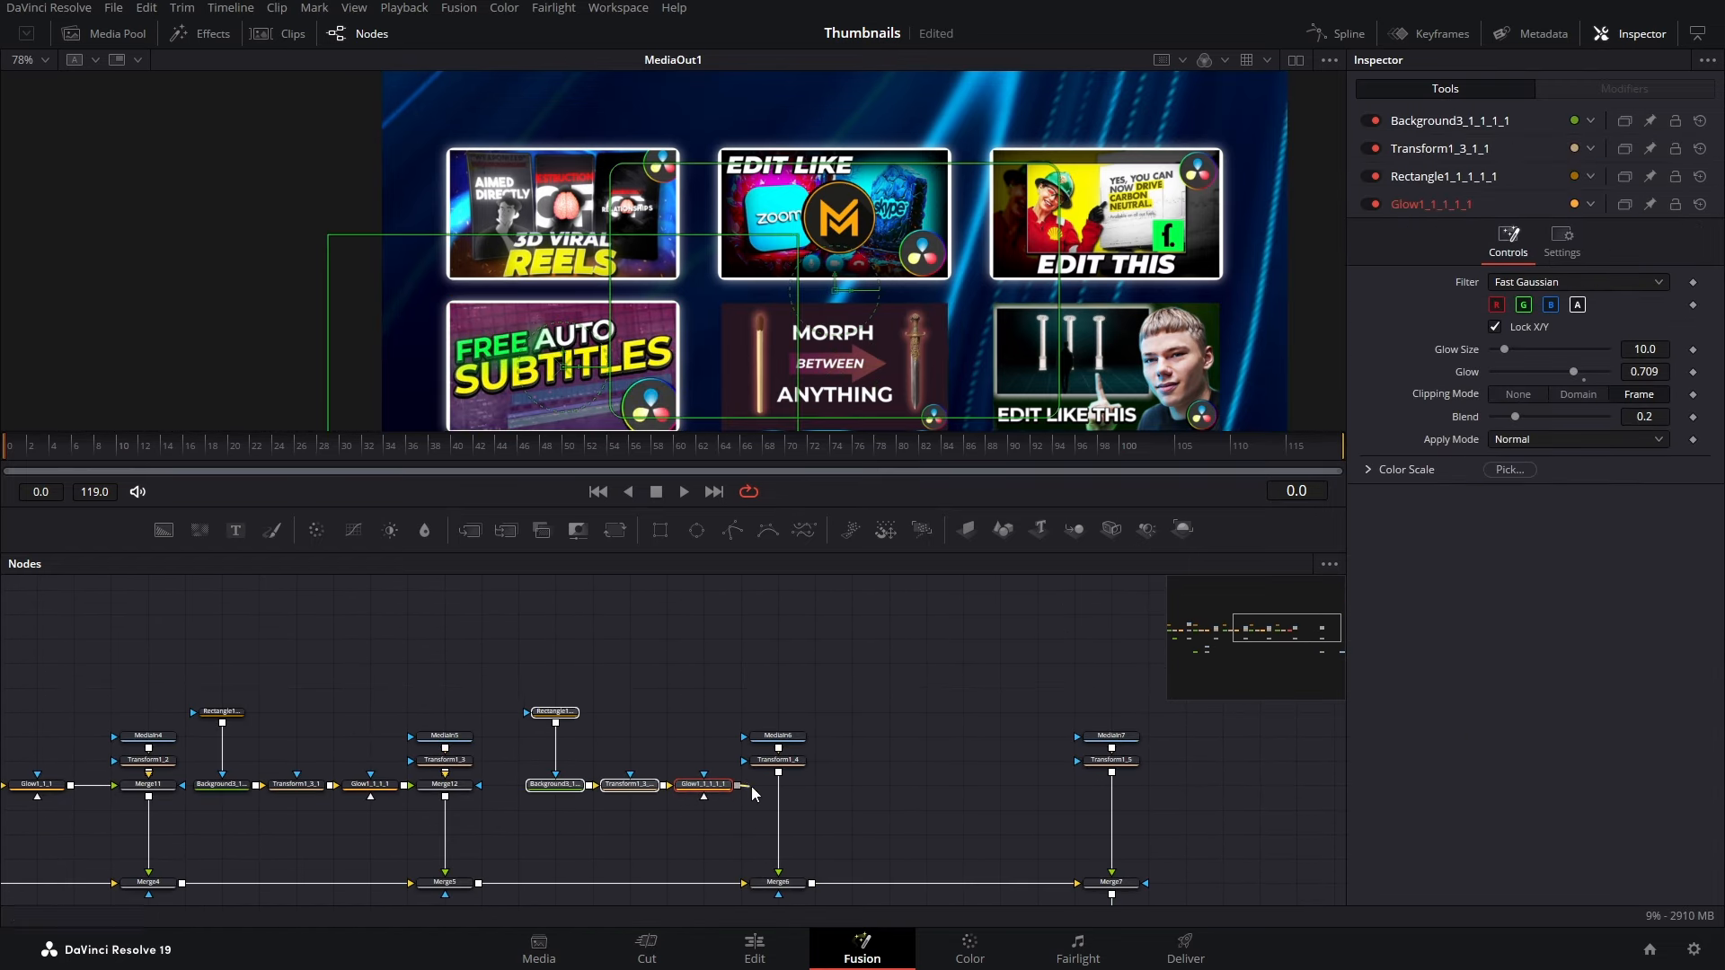
pyautogui.click(555, 784)
pyautogui.click(779, 786)
pyautogui.click(1543, 343)
pyautogui.click(1539, 548)
# Step: Give the fifth border a copy of Transform1_4 as its Transform and set the copy's size to 0.519
pyautogui.click(779, 761)
pyautogui.hotkey('ctrl', 'c')
pyautogui.click(557, 786)
pyautogui.hotkey('ctrl', 'v')
pyautogui.doubleClick(1667, 285)
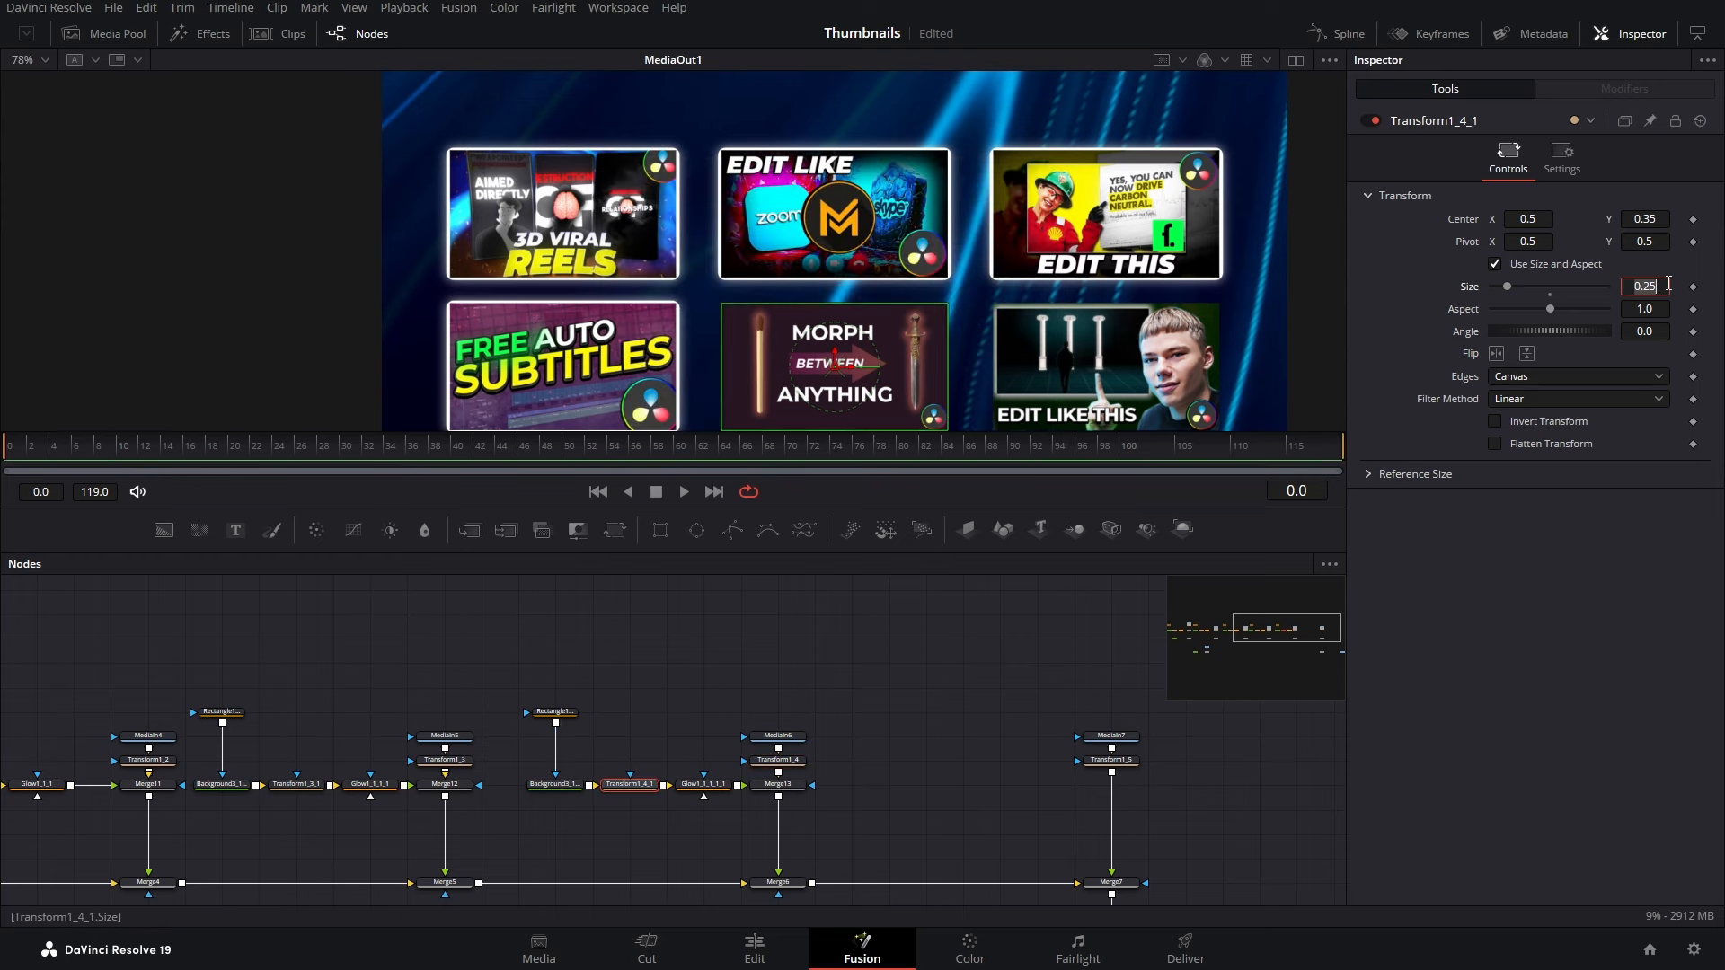
pyautogui.press('Tab')
# Step: Merge a pasted copy of the fifth thumbnail's border nodes with Transform1_5's output and set the merge's operator to Under
pyautogui.moveTo(507, 672); pyautogui.dragTo(739, 809)
pyautogui.hotkey('ctrl', 'c')
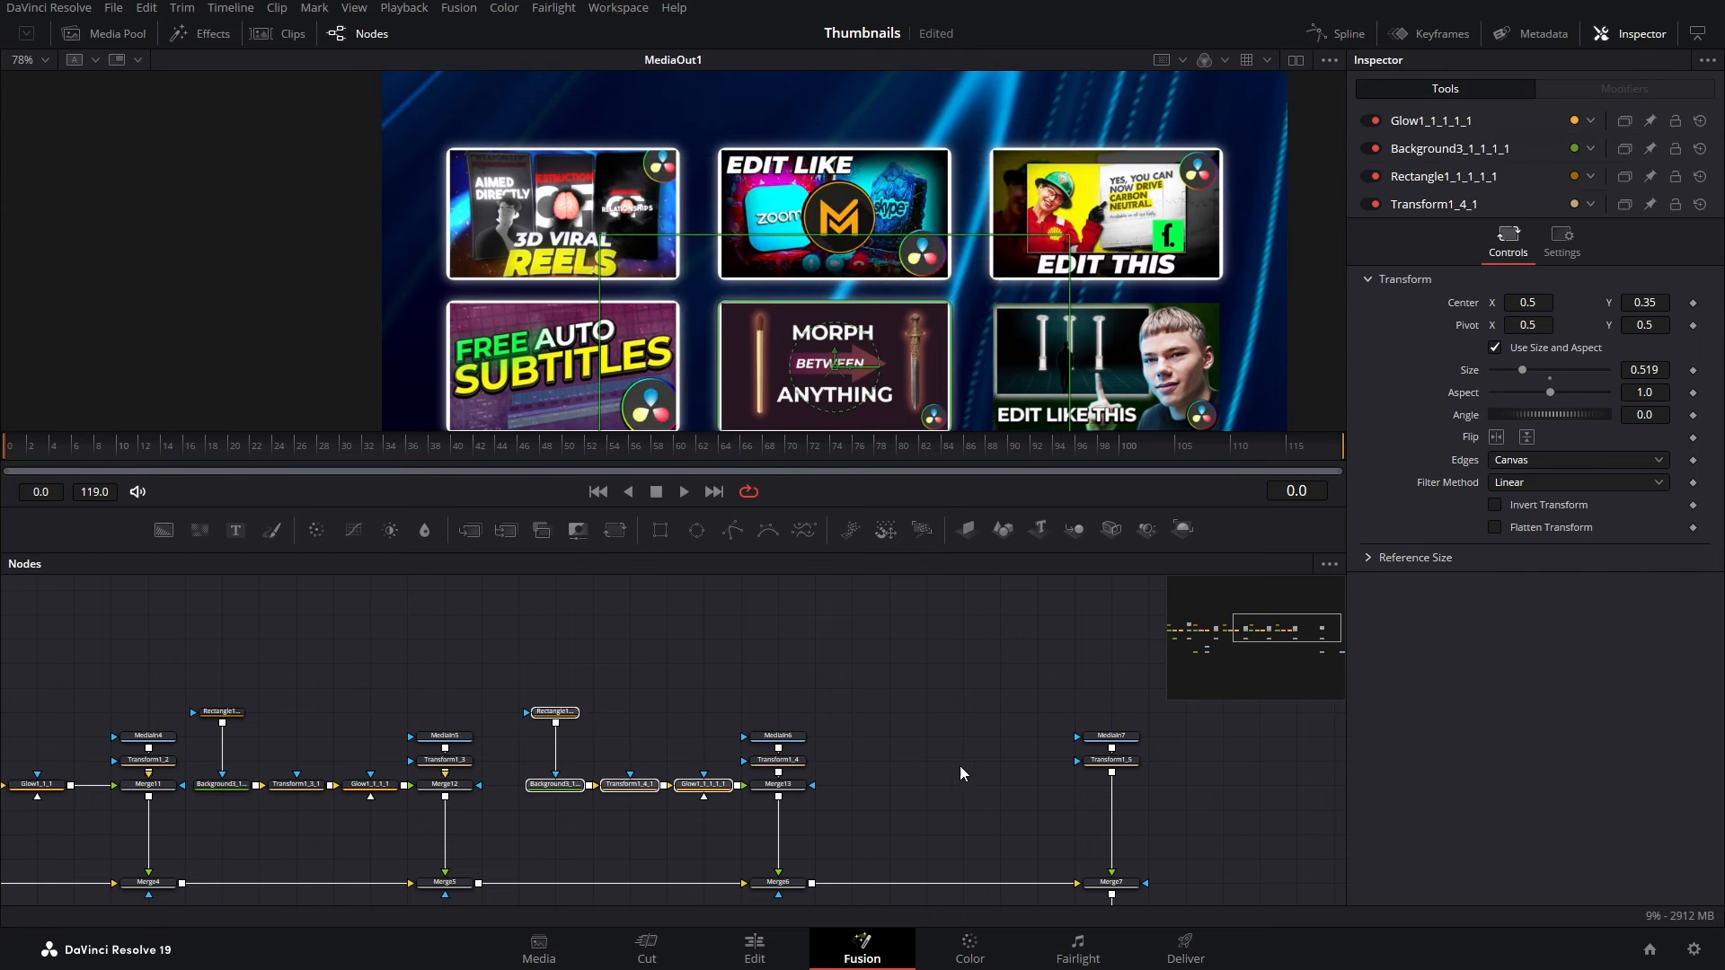
pyautogui.click(963, 773)
pyautogui.hotkey('ctrl', 'v')
pyautogui.moveTo(1071, 785); pyautogui.dragTo(1111, 796)
pyautogui.click(1543, 343)
pyautogui.click(1539, 547)
# Step: Replace the sixth border's Transform with a copy of Transform1_5 and set its size to 0.519
pyautogui.click(963, 785)
pyautogui.press('Delete')
pyautogui.click(1111, 761)
pyautogui.hotkey('ctrl', 'c')
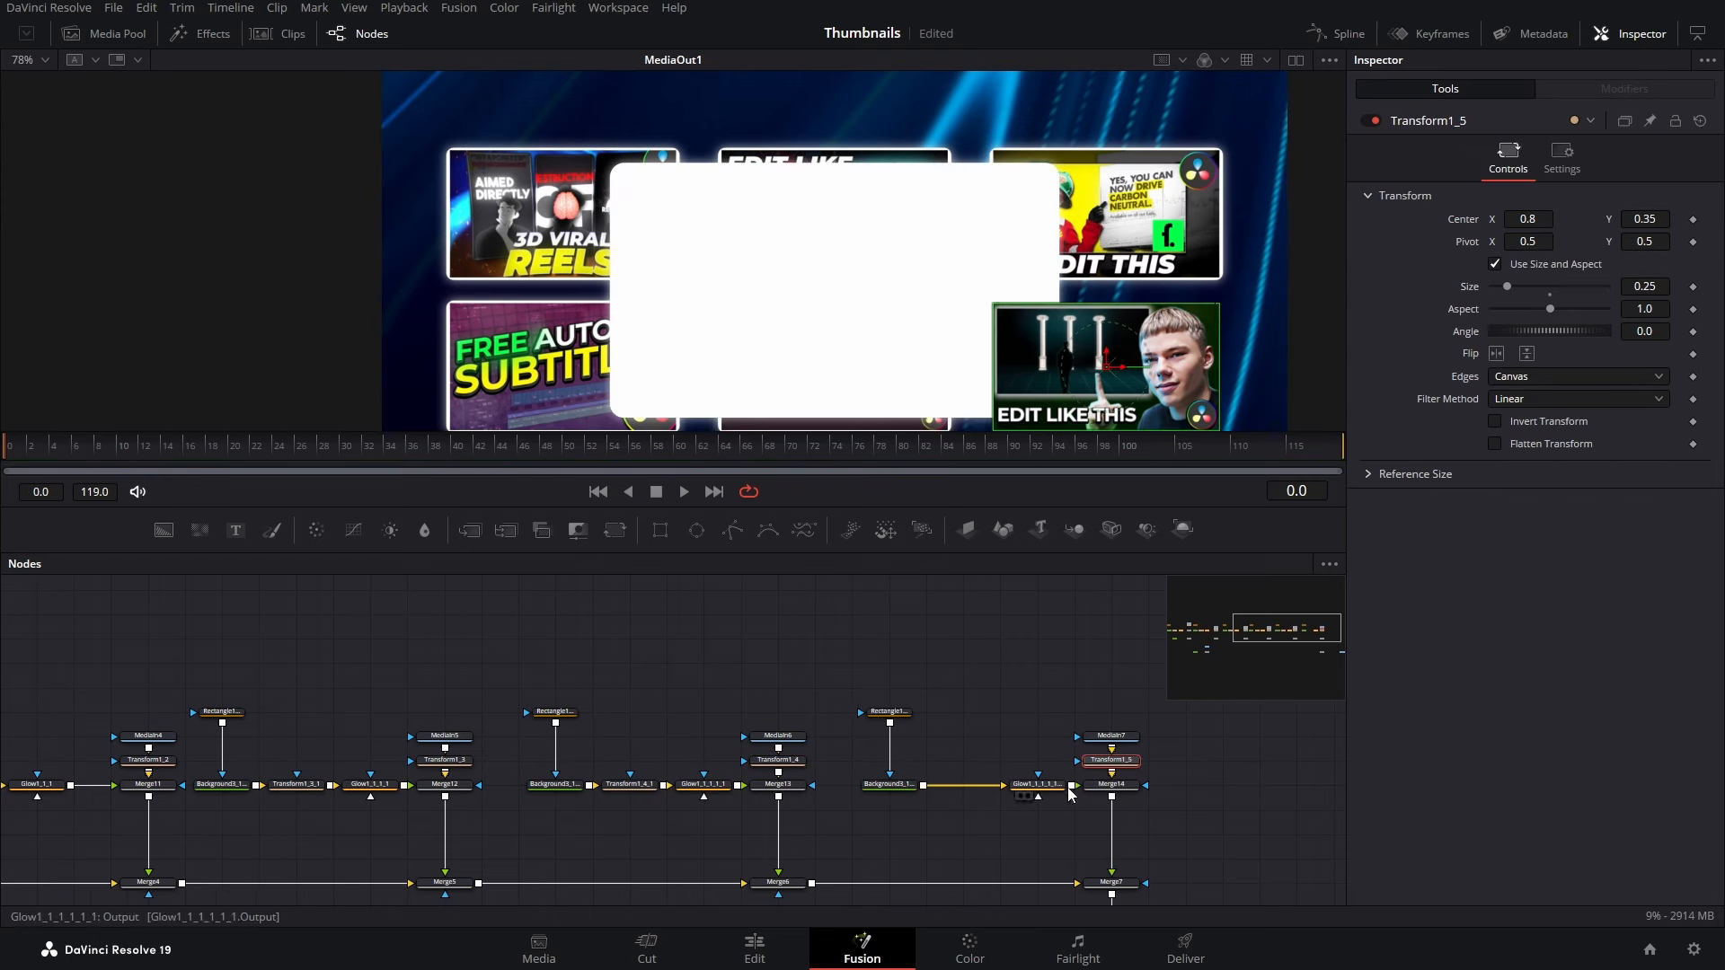
pyautogui.click(889, 785)
pyautogui.hotkey('ctrl', 'v')
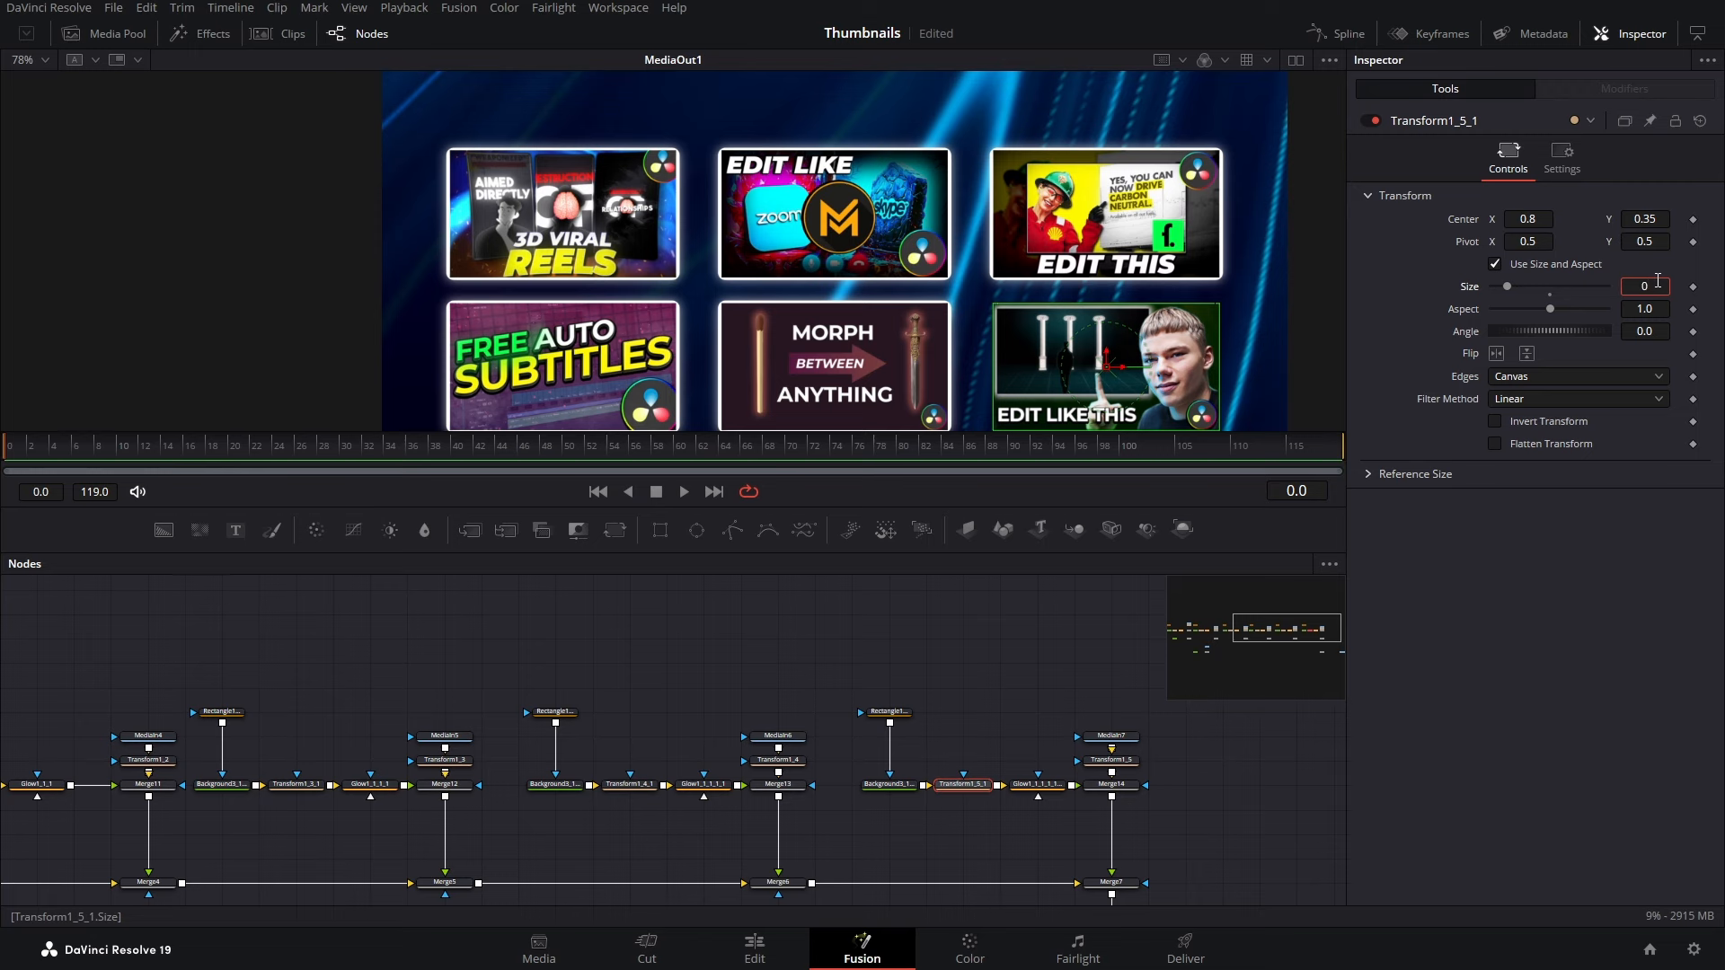
pyautogui.press('Tab')
# Step: Examine the complete grid of six bordered thumbnails in the viewer
pyautogui.scroll(-2, 1203, 377)
pyautogui.click(1019, 644)
pyautogui.moveTo(1019, 645); pyautogui.dragTo(887, 704)
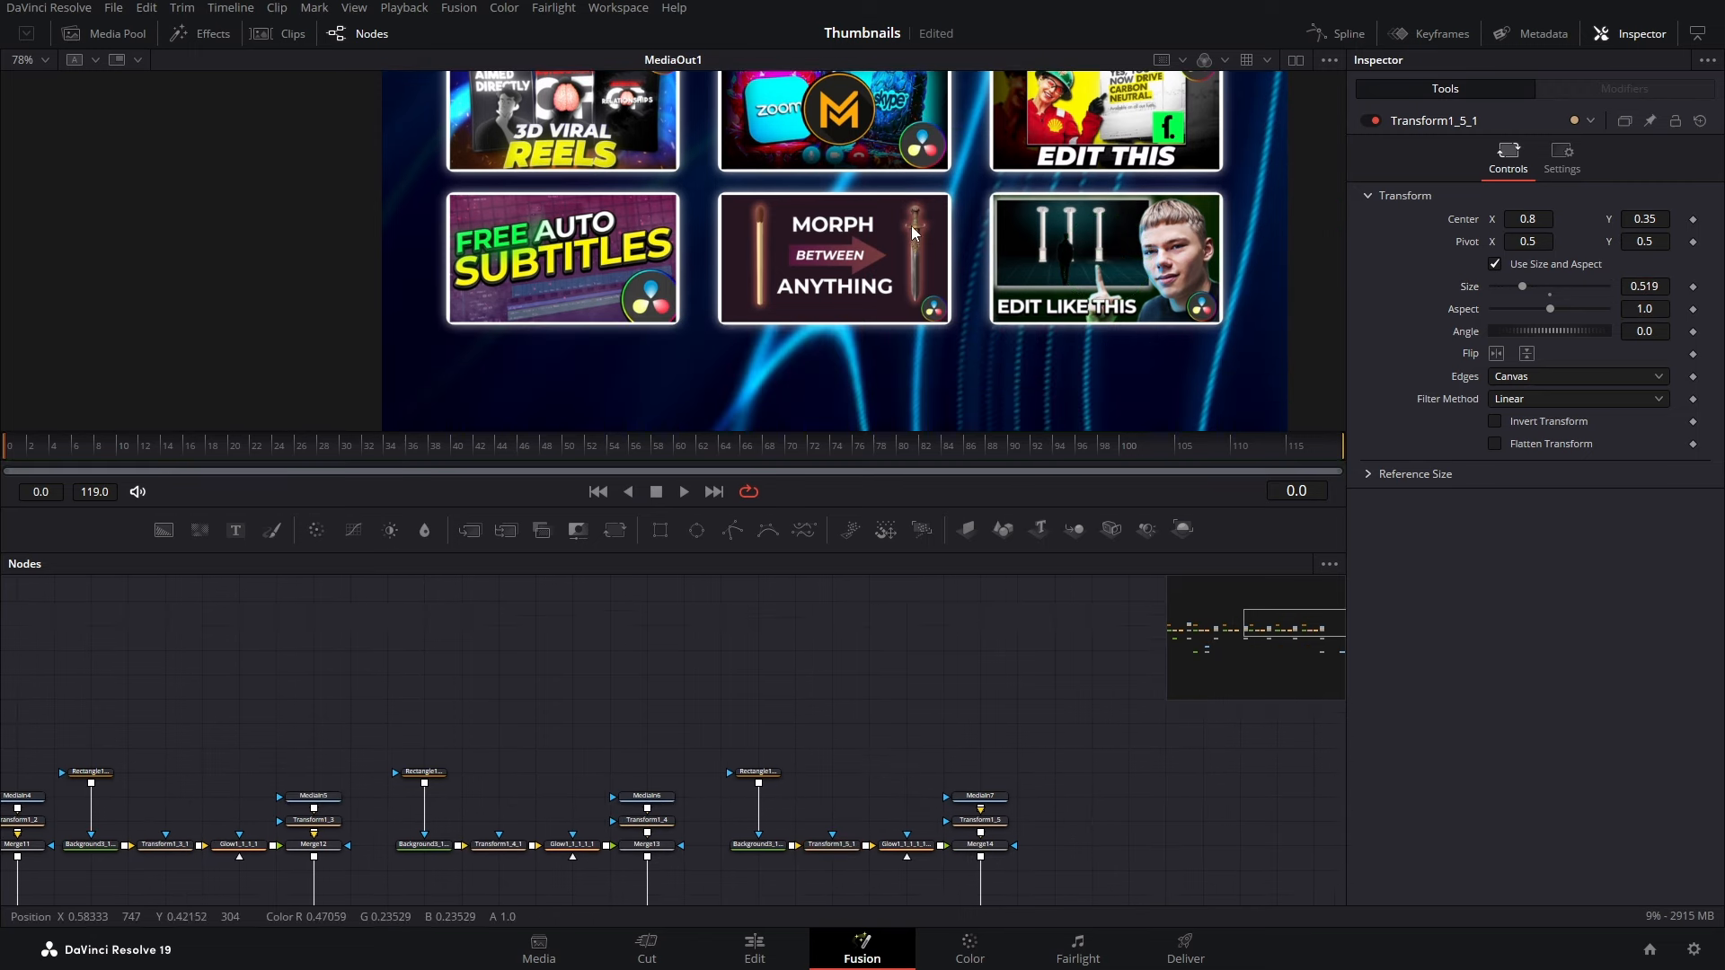
pyautogui.scroll(-2, 911, 225)
pyautogui.moveTo(911, 222); pyautogui.dragTo(894, 348)
pyautogui.scroll(-2, 917, 333)
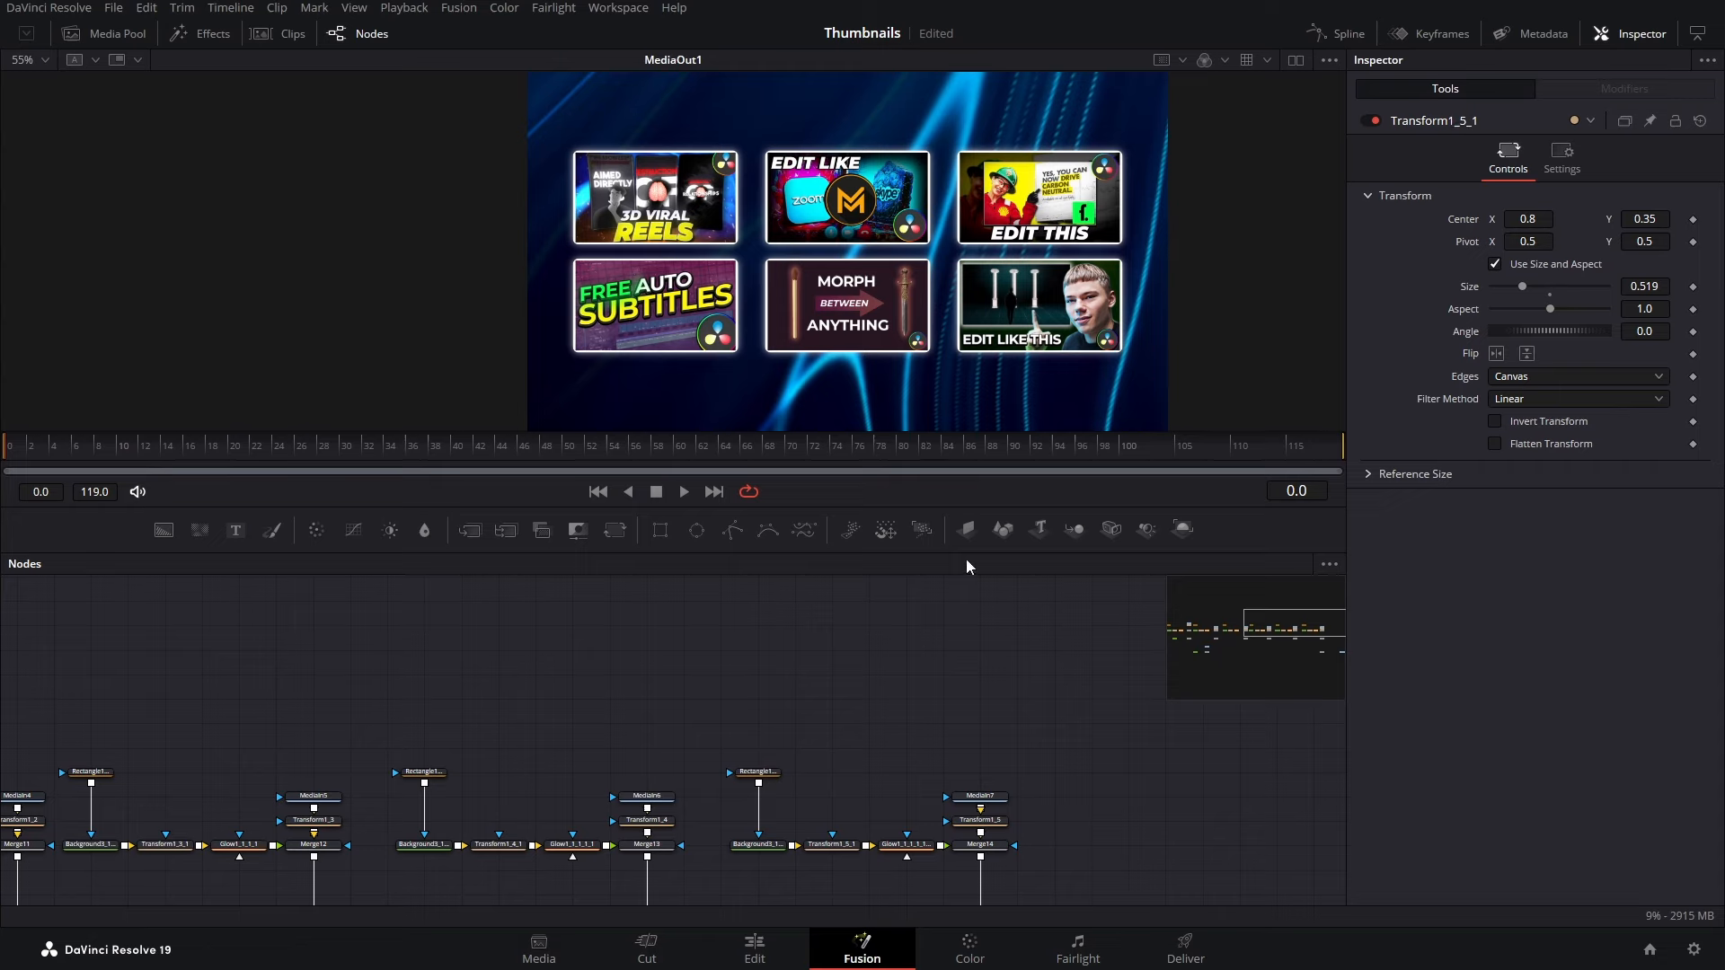
# Step: Add a Lens Distort node after Merge7, the last merge of the thumbnail grid, and set its mode to Distort
pyautogui.scroll(-5, 953, 683)
pyautogui.click(930, 705)
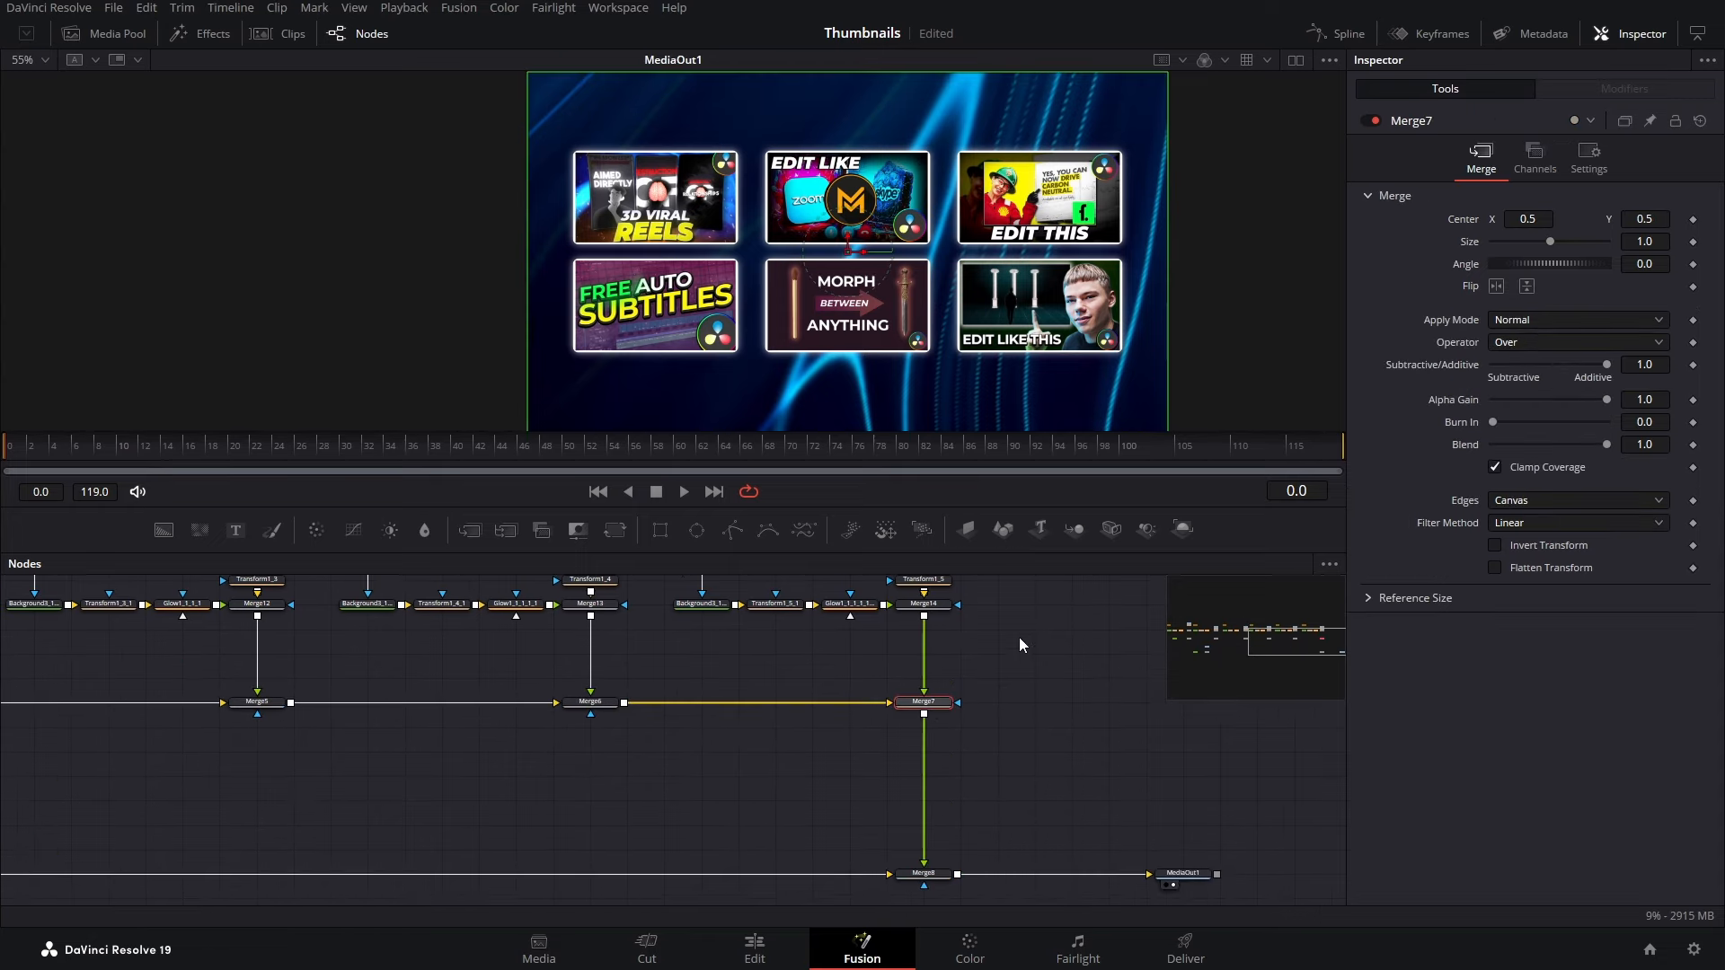
pyautogui.moveTo(477, 791); pyautogui.dragTo(471, 833)
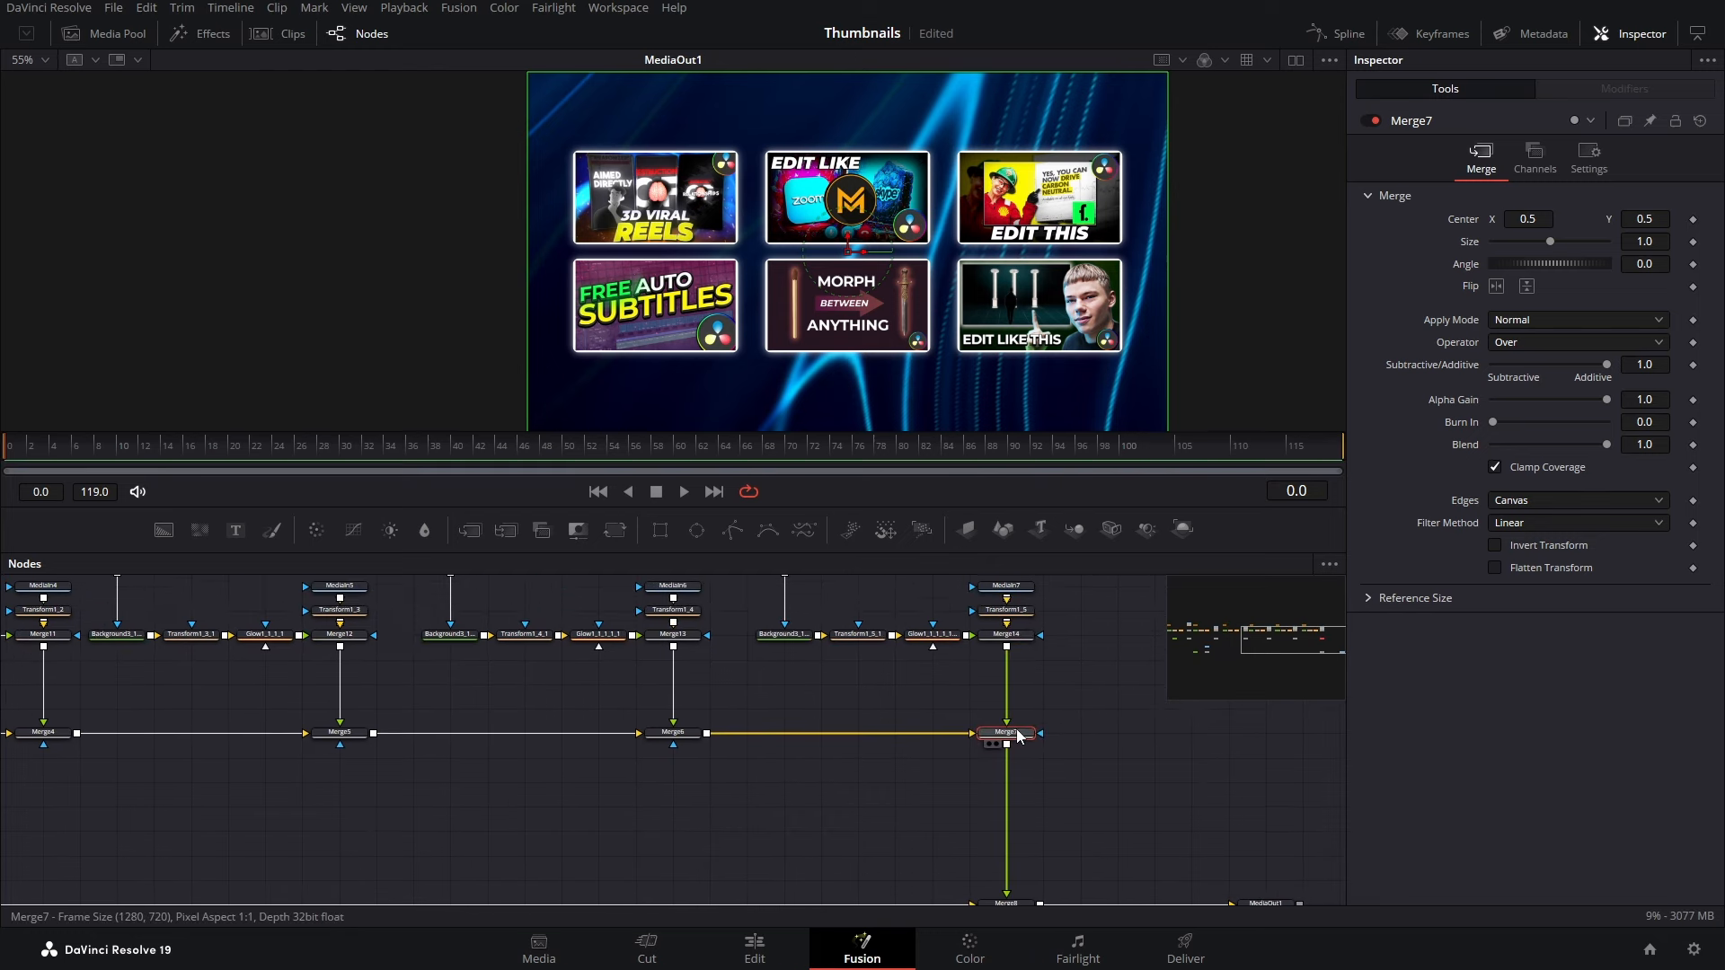
pyautogui.hotkey('shift', 'space')
pyautogui.write('Lens Distort')
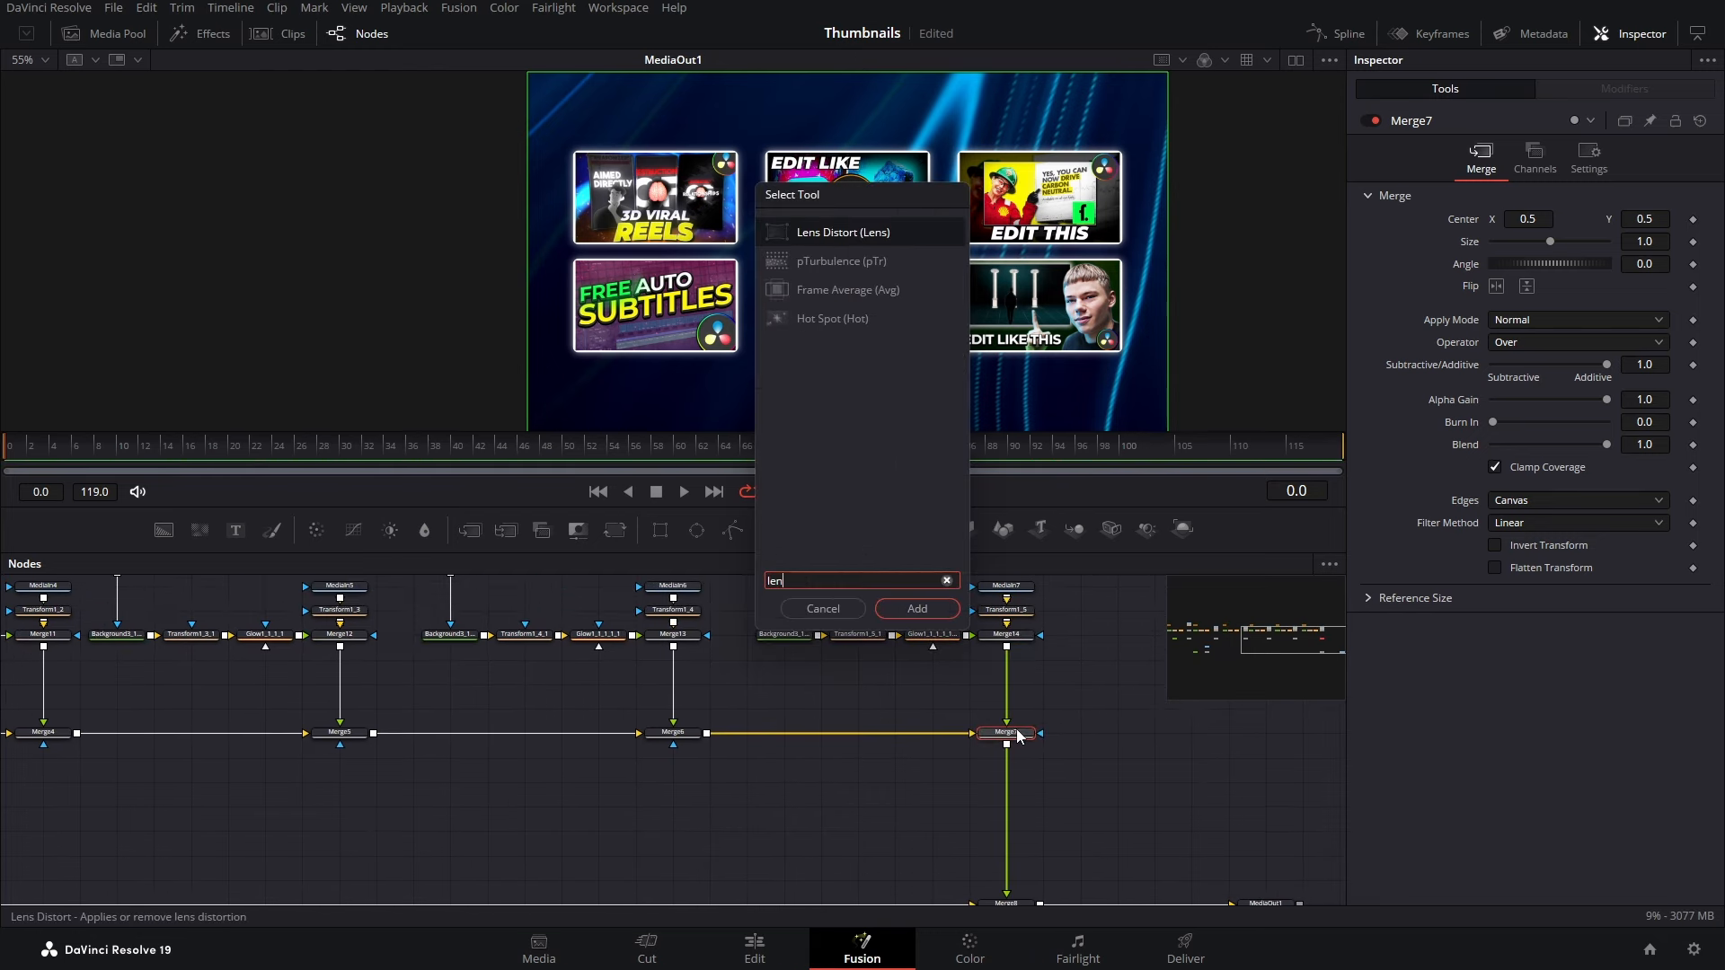
pyautogui.press('Return')
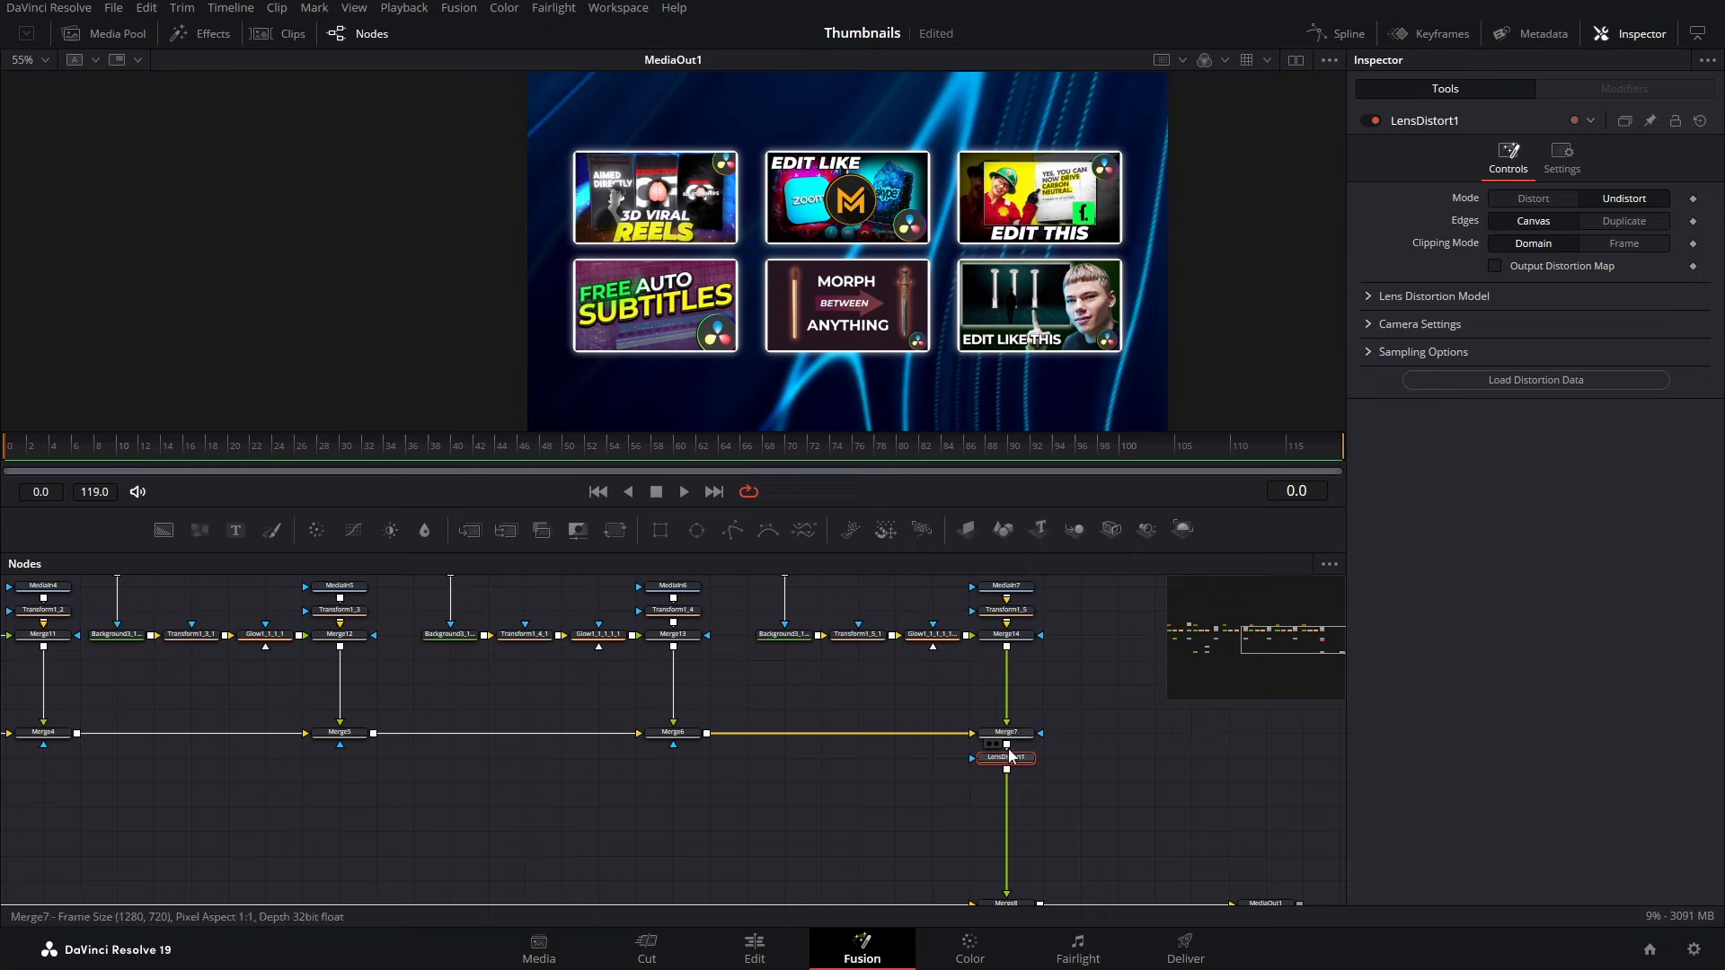
pyautogui.click(1533, 199)
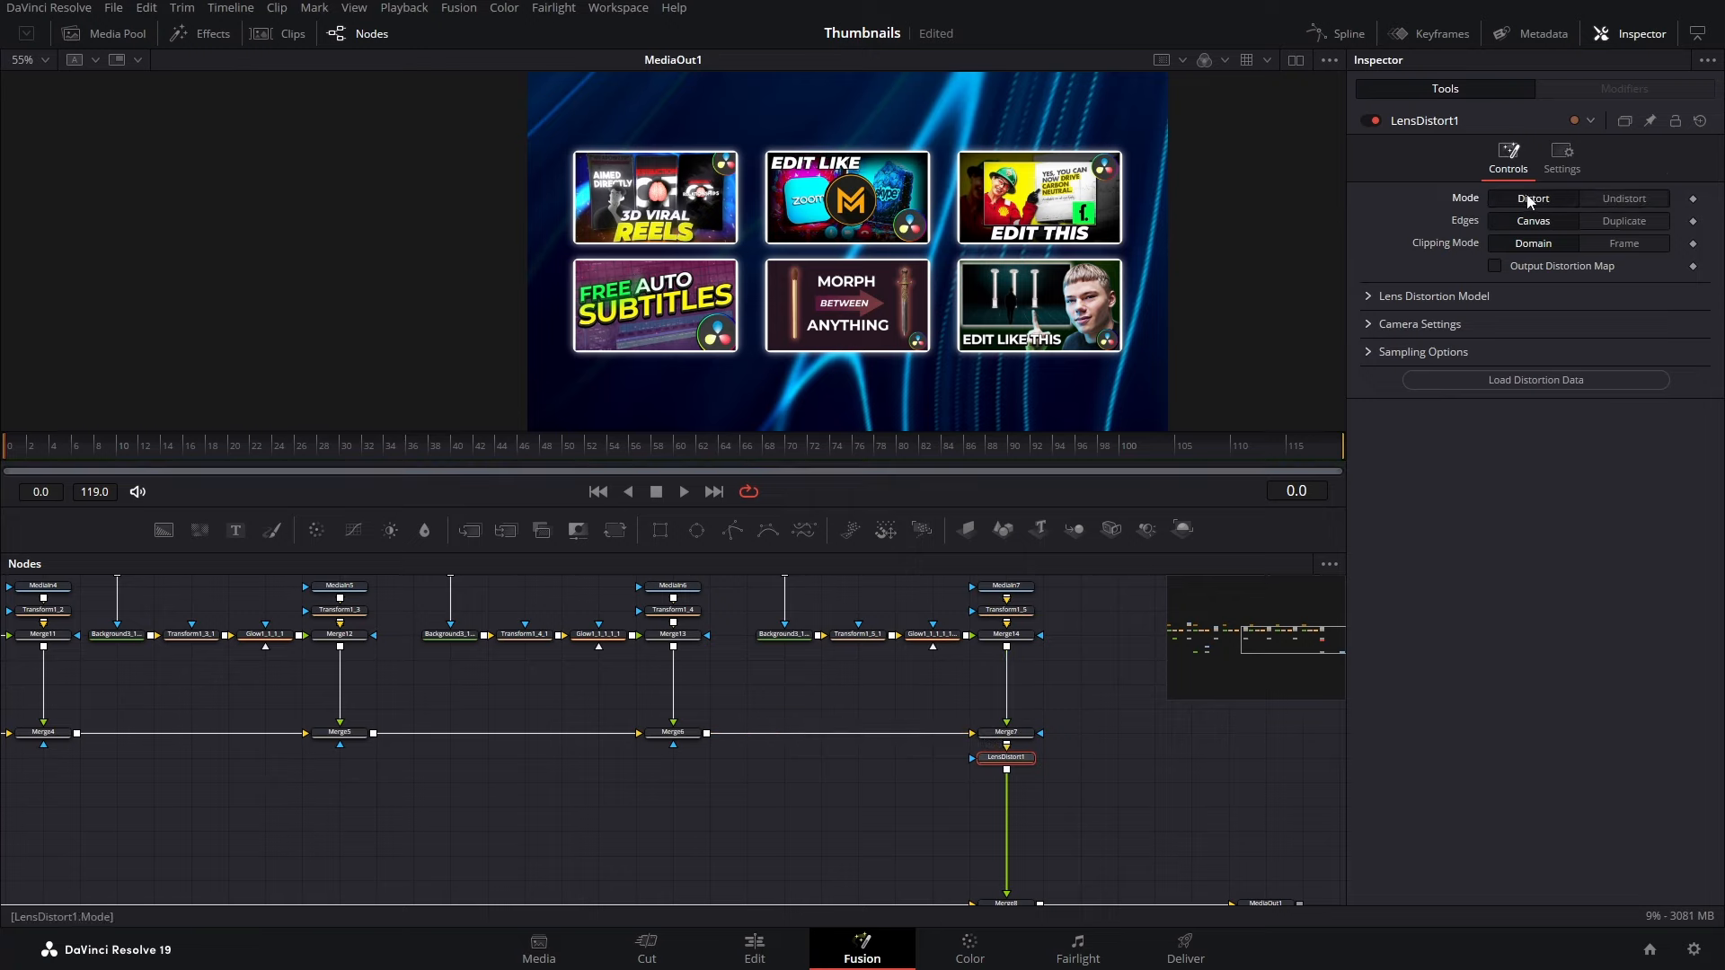
# Step: Set the lens distortion to 0.373 and the camera's aperture width to 0.84 in
pyautogui.click(1368, 296)
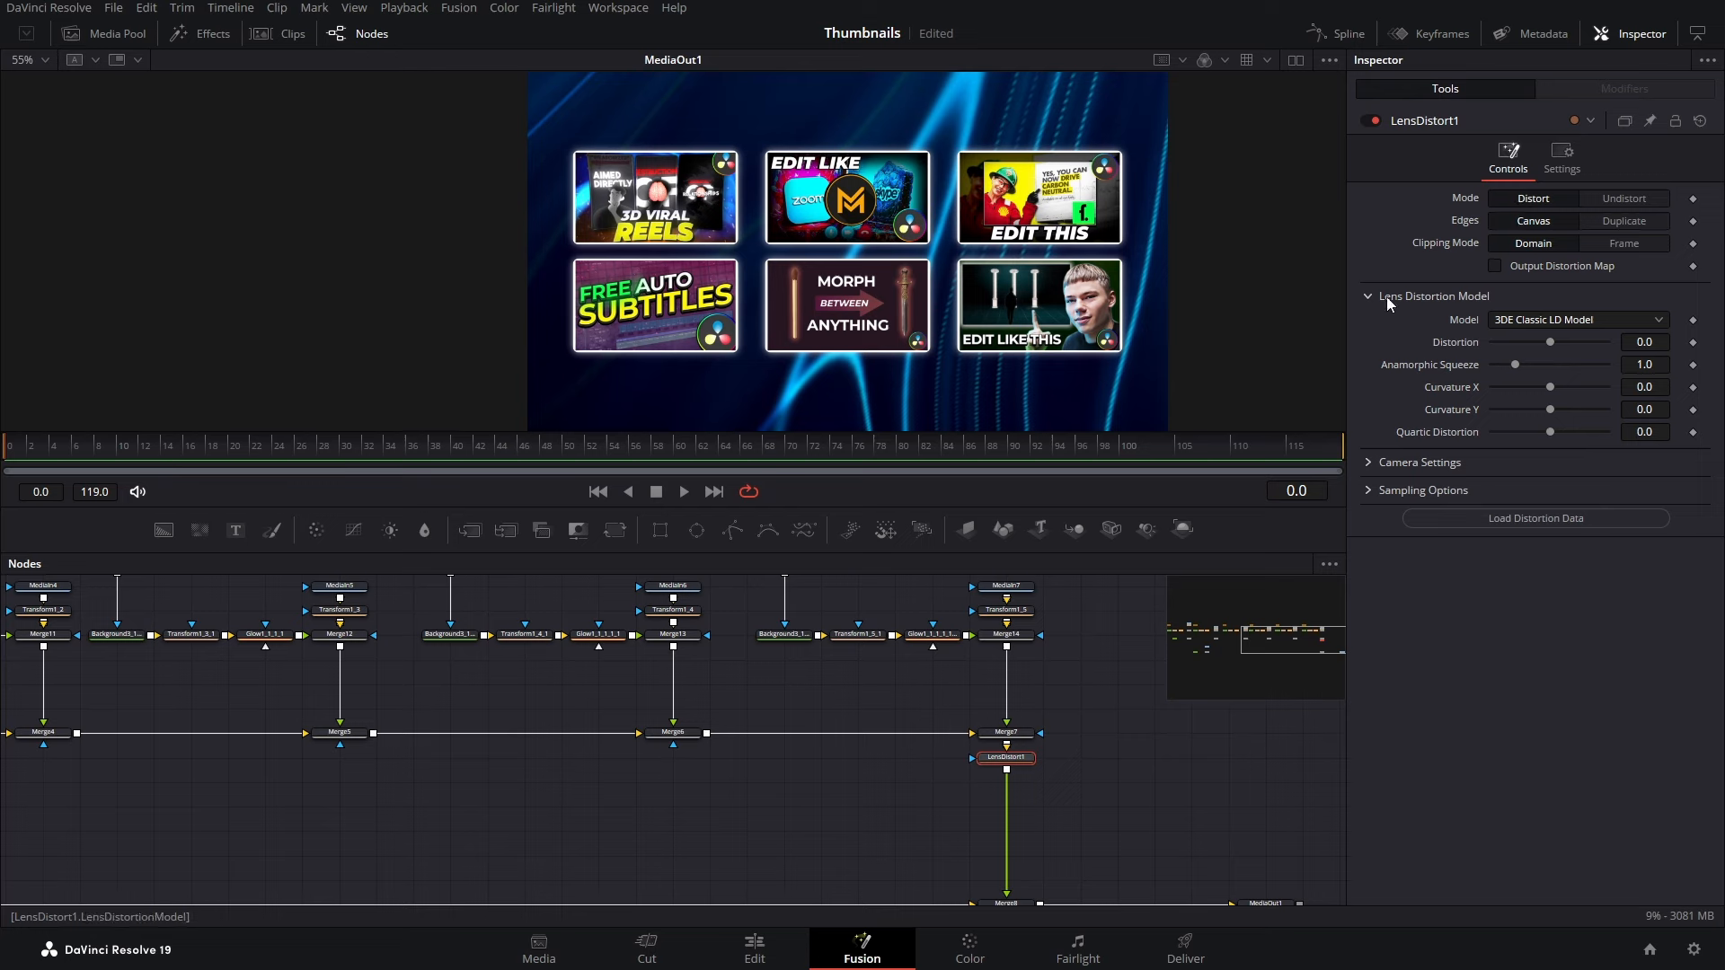
pyautogui.click(1368, 464)
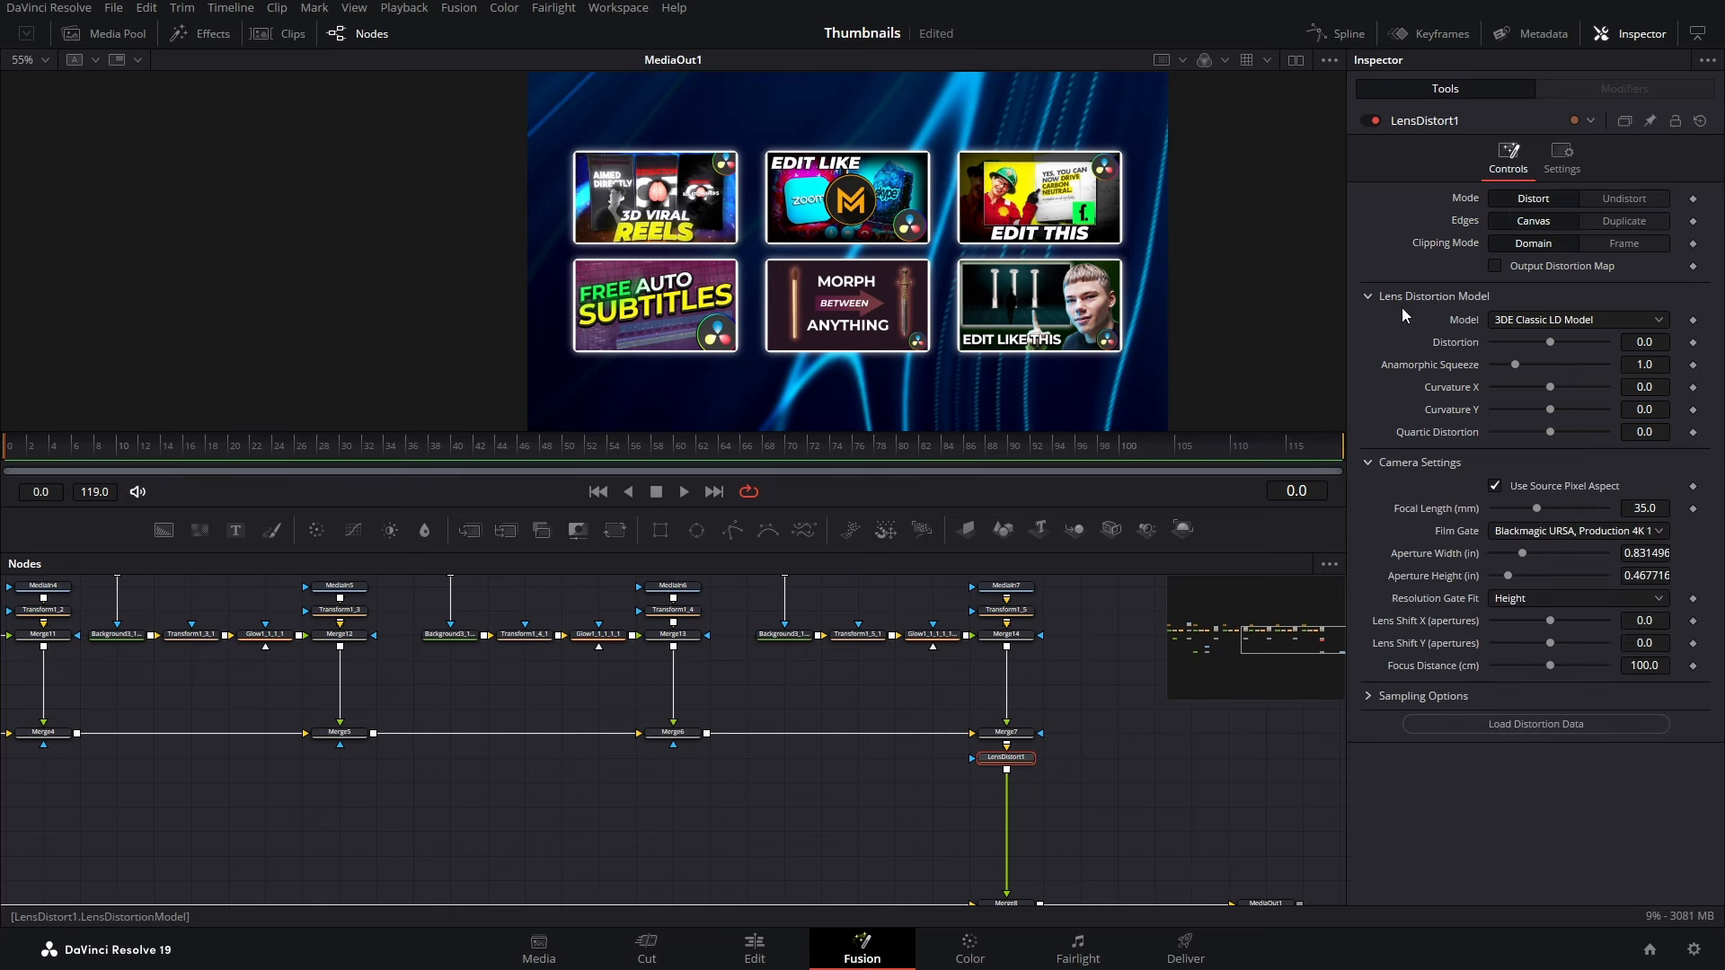
pyautogui.moveTo(1553, 341); pyautogui.dragTo(1595, 347)
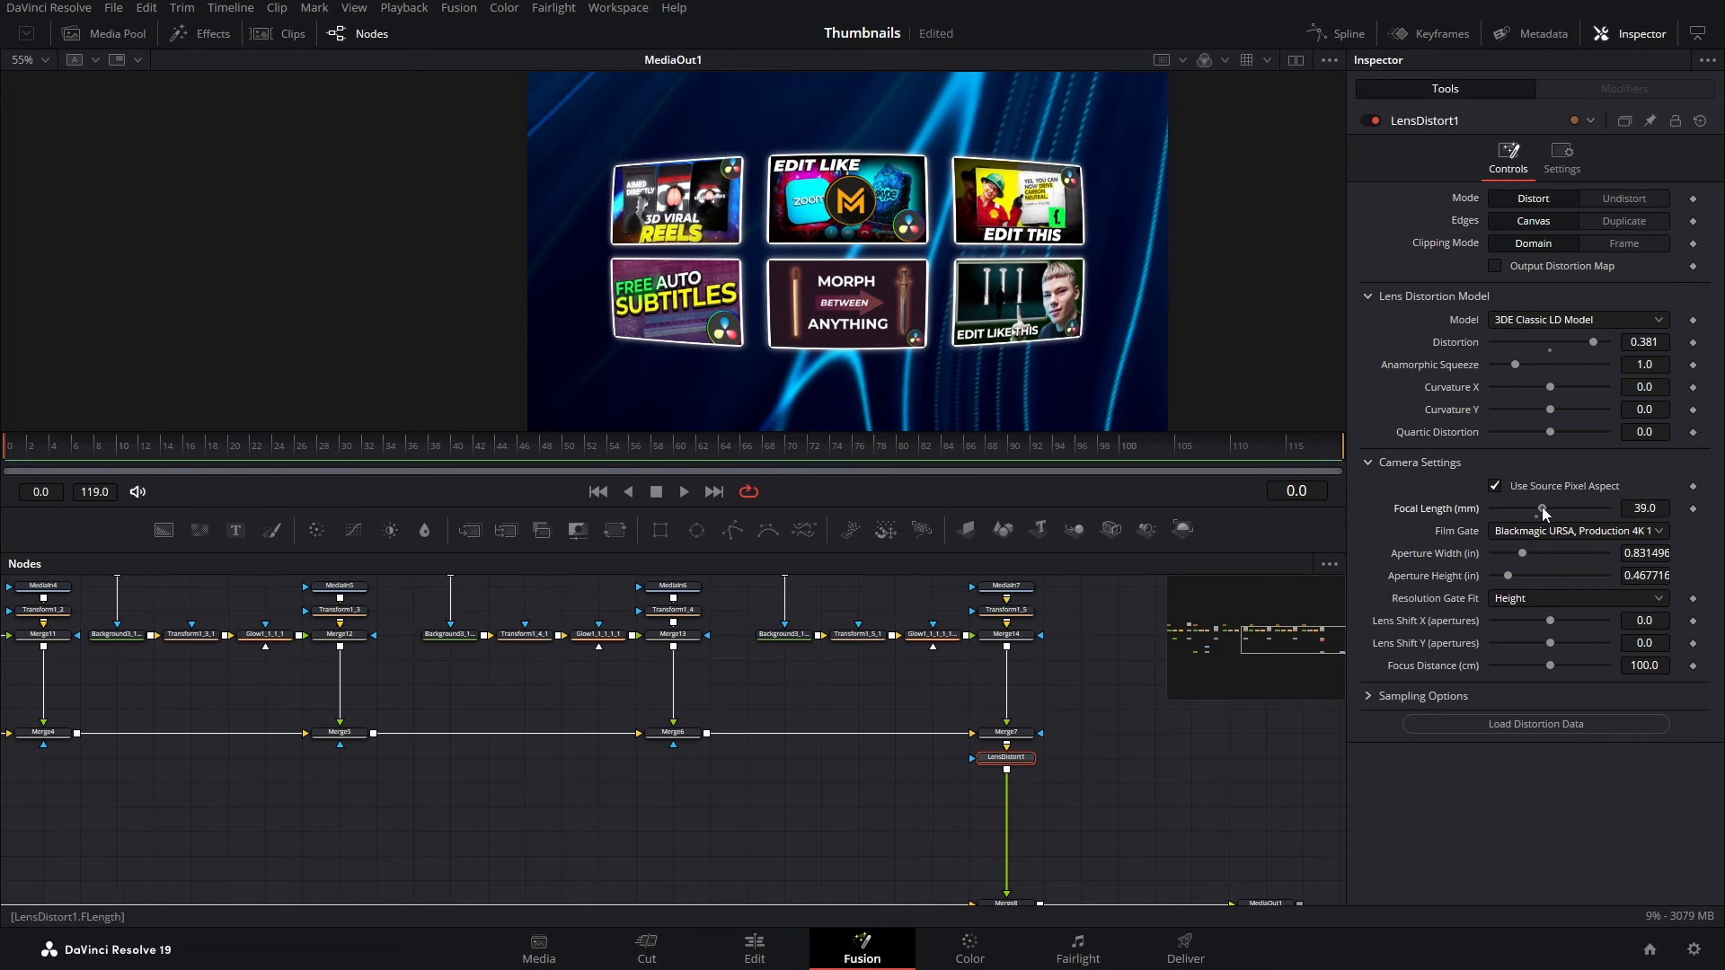
pyautogui.moveTo(1522, 553)
pyautogui.mouseDown()
pyautogui.moveTo(1586, 554)
pyautogui.moveTo(1493, 553)
pyautogui.moveTo(1523, 558)
pyautogui.moveTo(1532, 575)
pyautogui.moveTo(1513, 581)
pyautogui.mouseUp()
pyautogui.click(1507, 584)
pyautogui.click(1521, 562)
pyautogui.moveTo(1595, 347); pyautogui.dragTo(1594, 349)
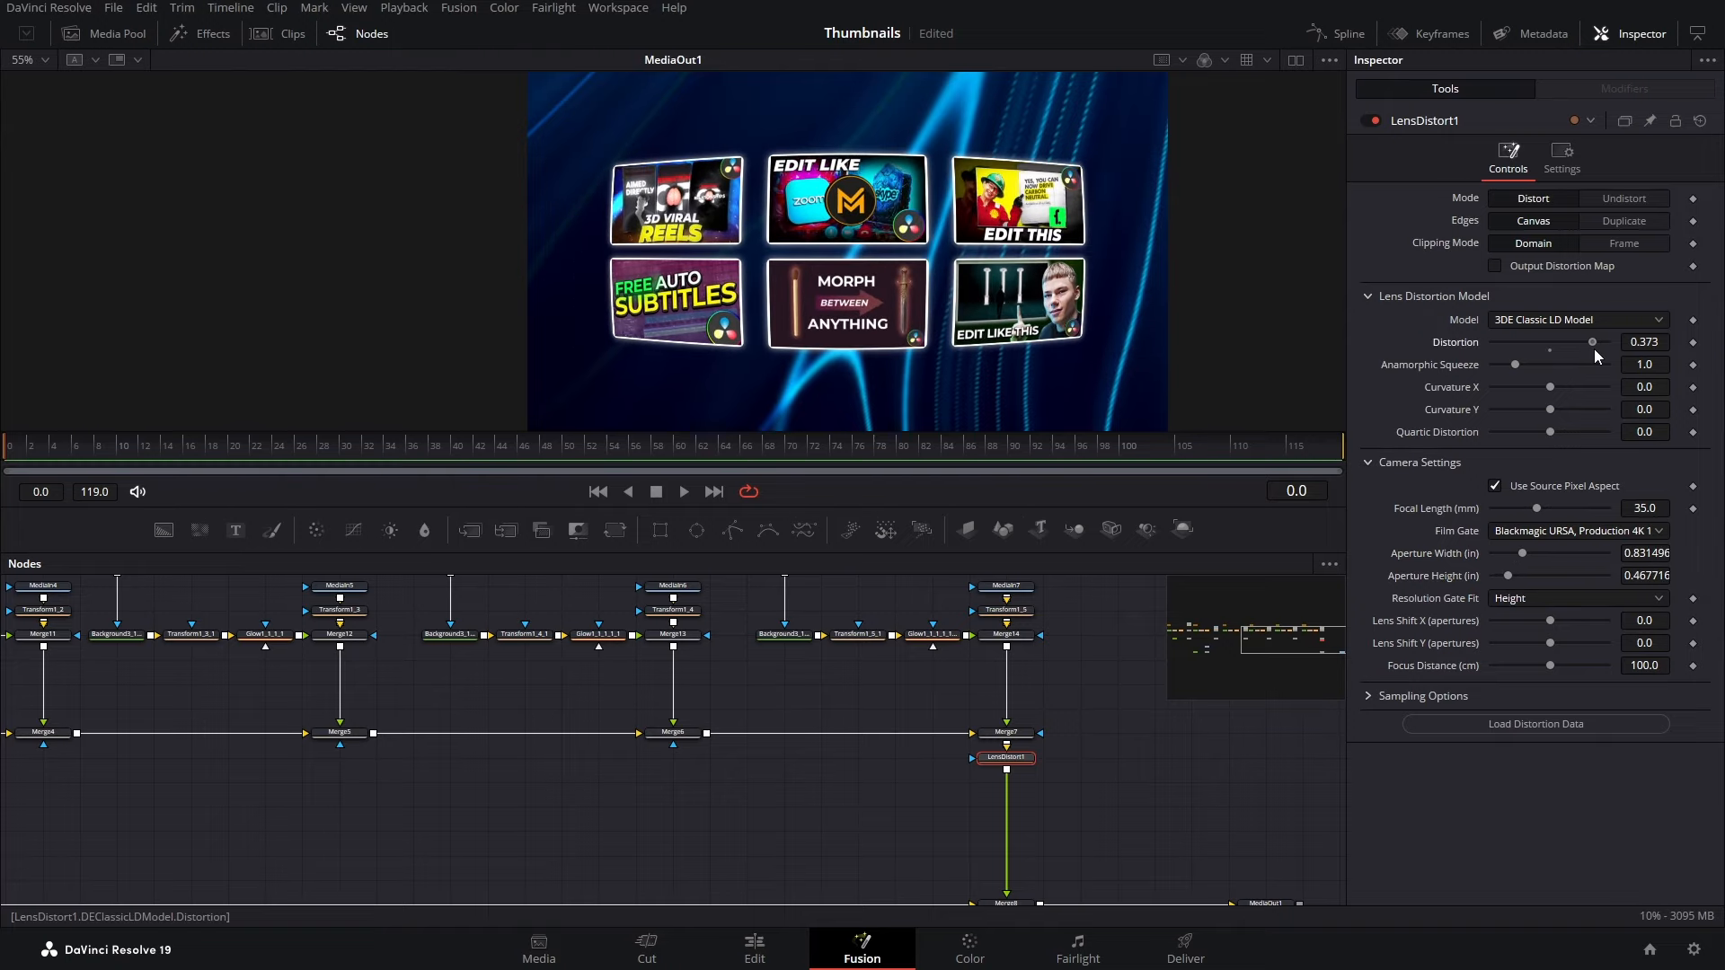
pyautogui.moveTo(1522, 553); pyautogui.dragTo(1523, 552)
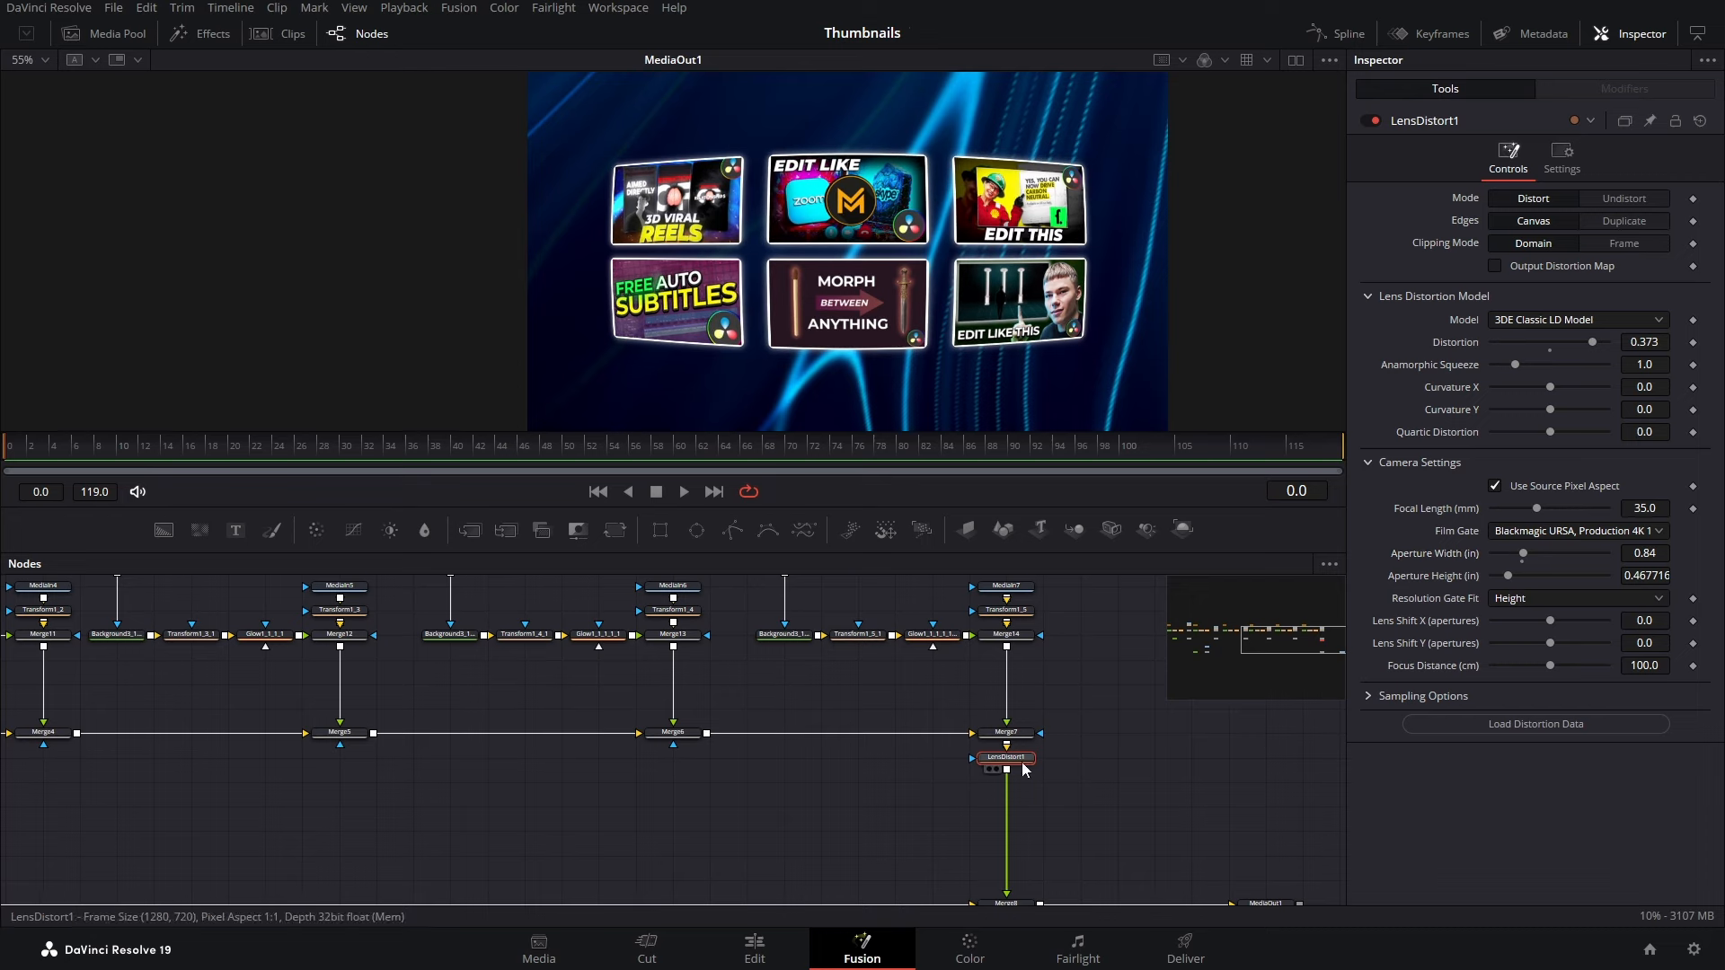
# Step: Add a Transform node after the Lens Distort node and set its size to 1.317
pyautogui.hotkey('shift', 'space')
pyautogui.write('lens')
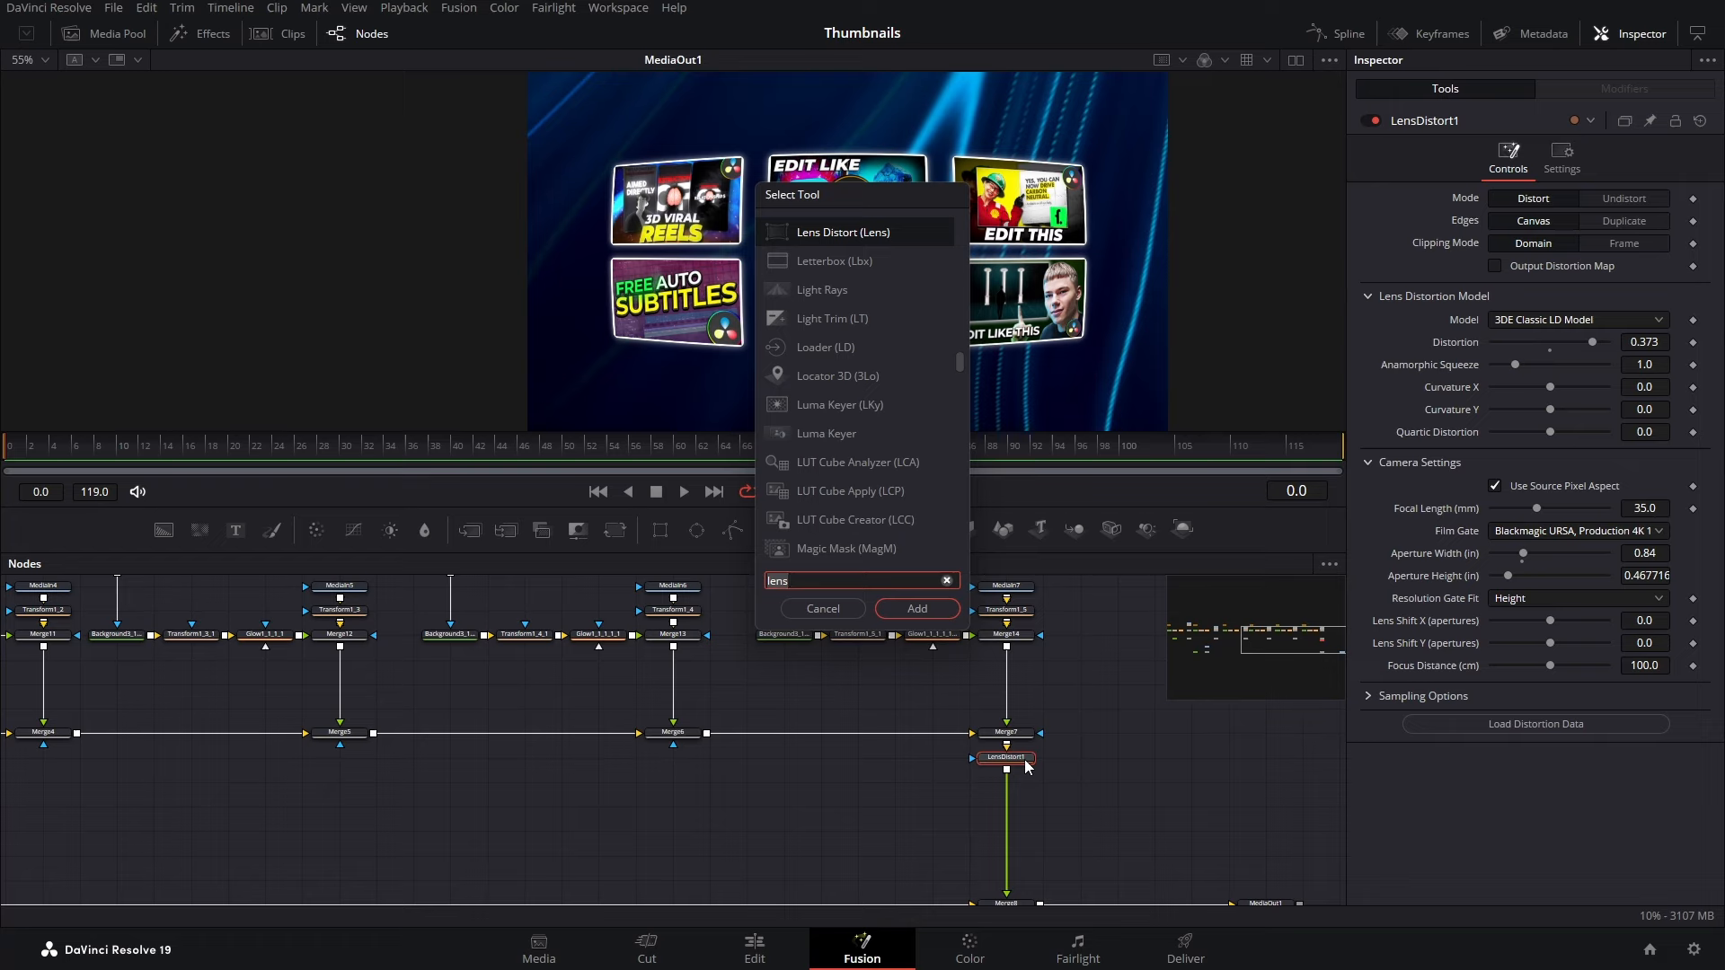
pyautogui.write('trans')
pyautogui.press('Return')
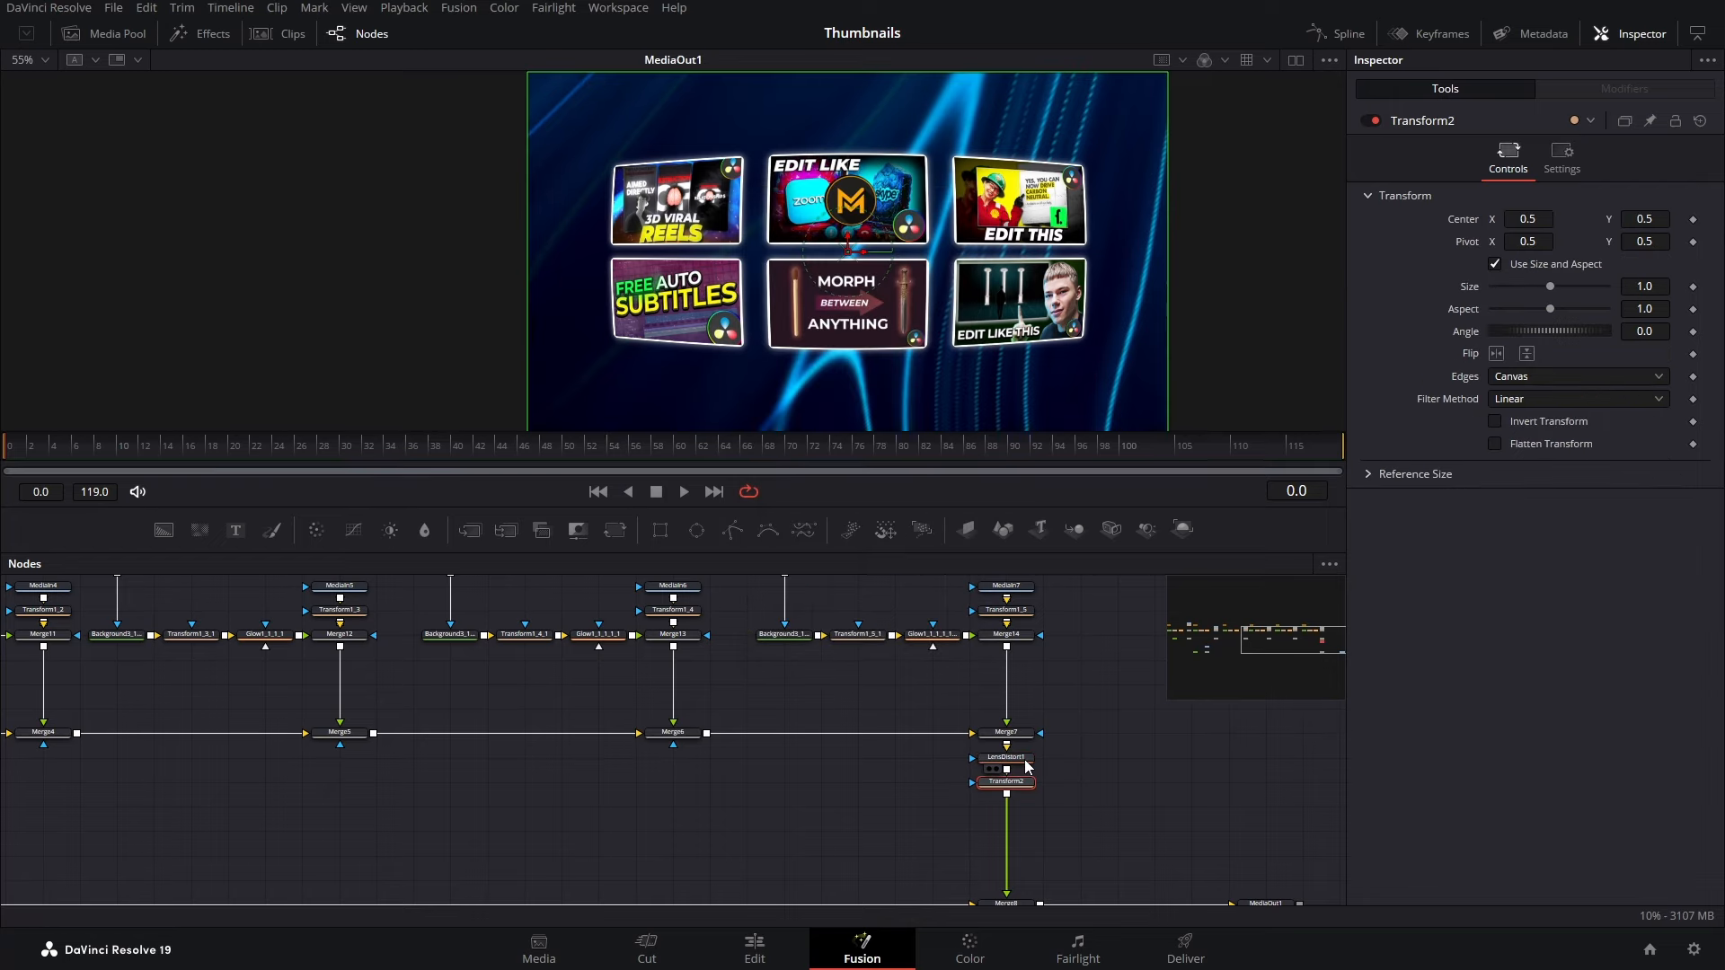
pyautogui.moveTo(1645, 287); pyautogui.dragTo(1699, 286)
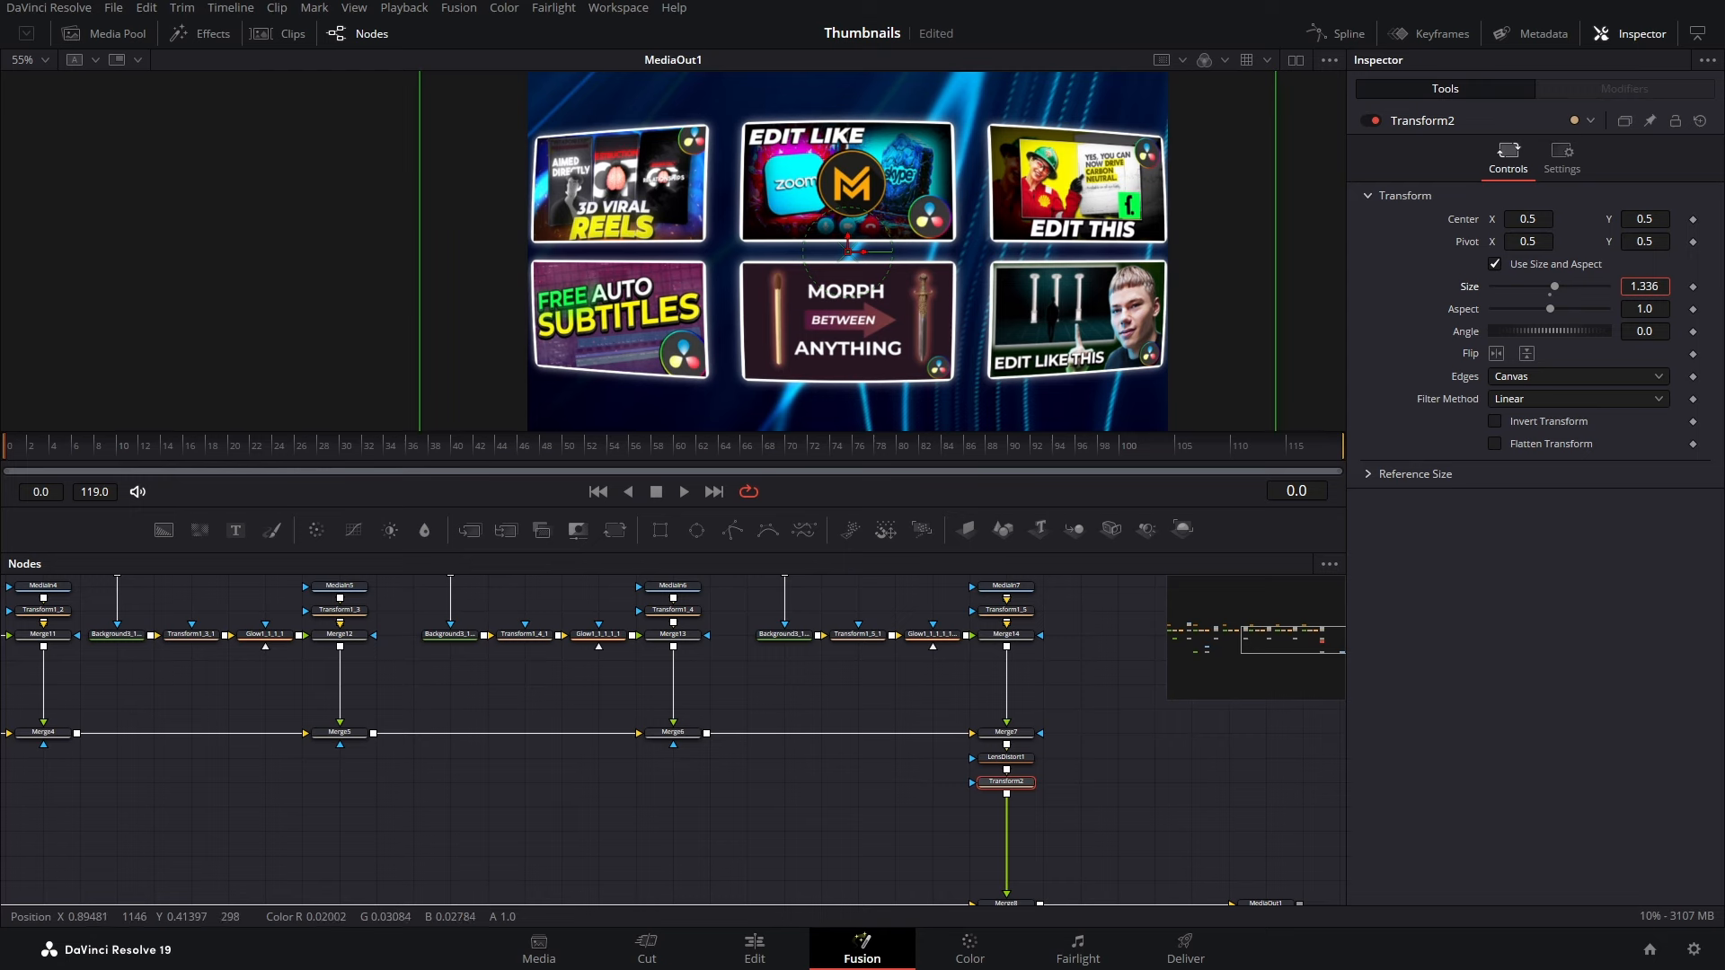
pyautogui.moveTo(955, 278); pyautogui.dragTo(948, 263)
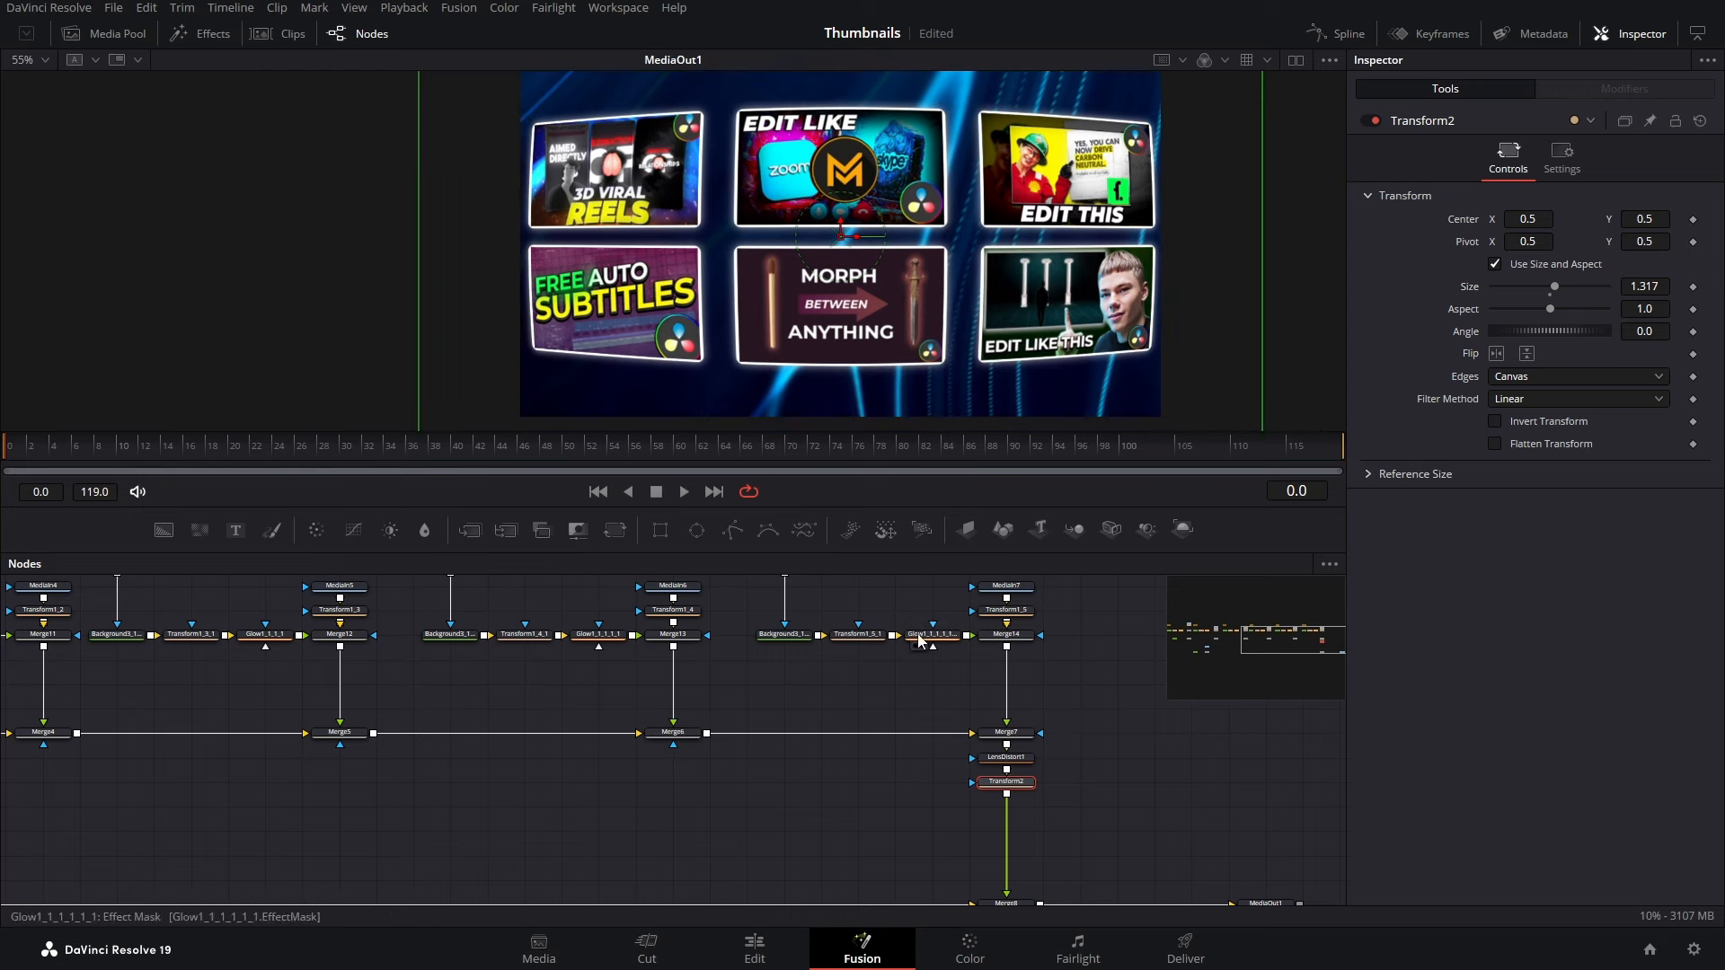
# Step: Add a Drop Shadow node after the grid's new Transform and set its shadow strength to 1.0
pyautogui.hotkey('shift', 'space')
pyautogui.write('dr')
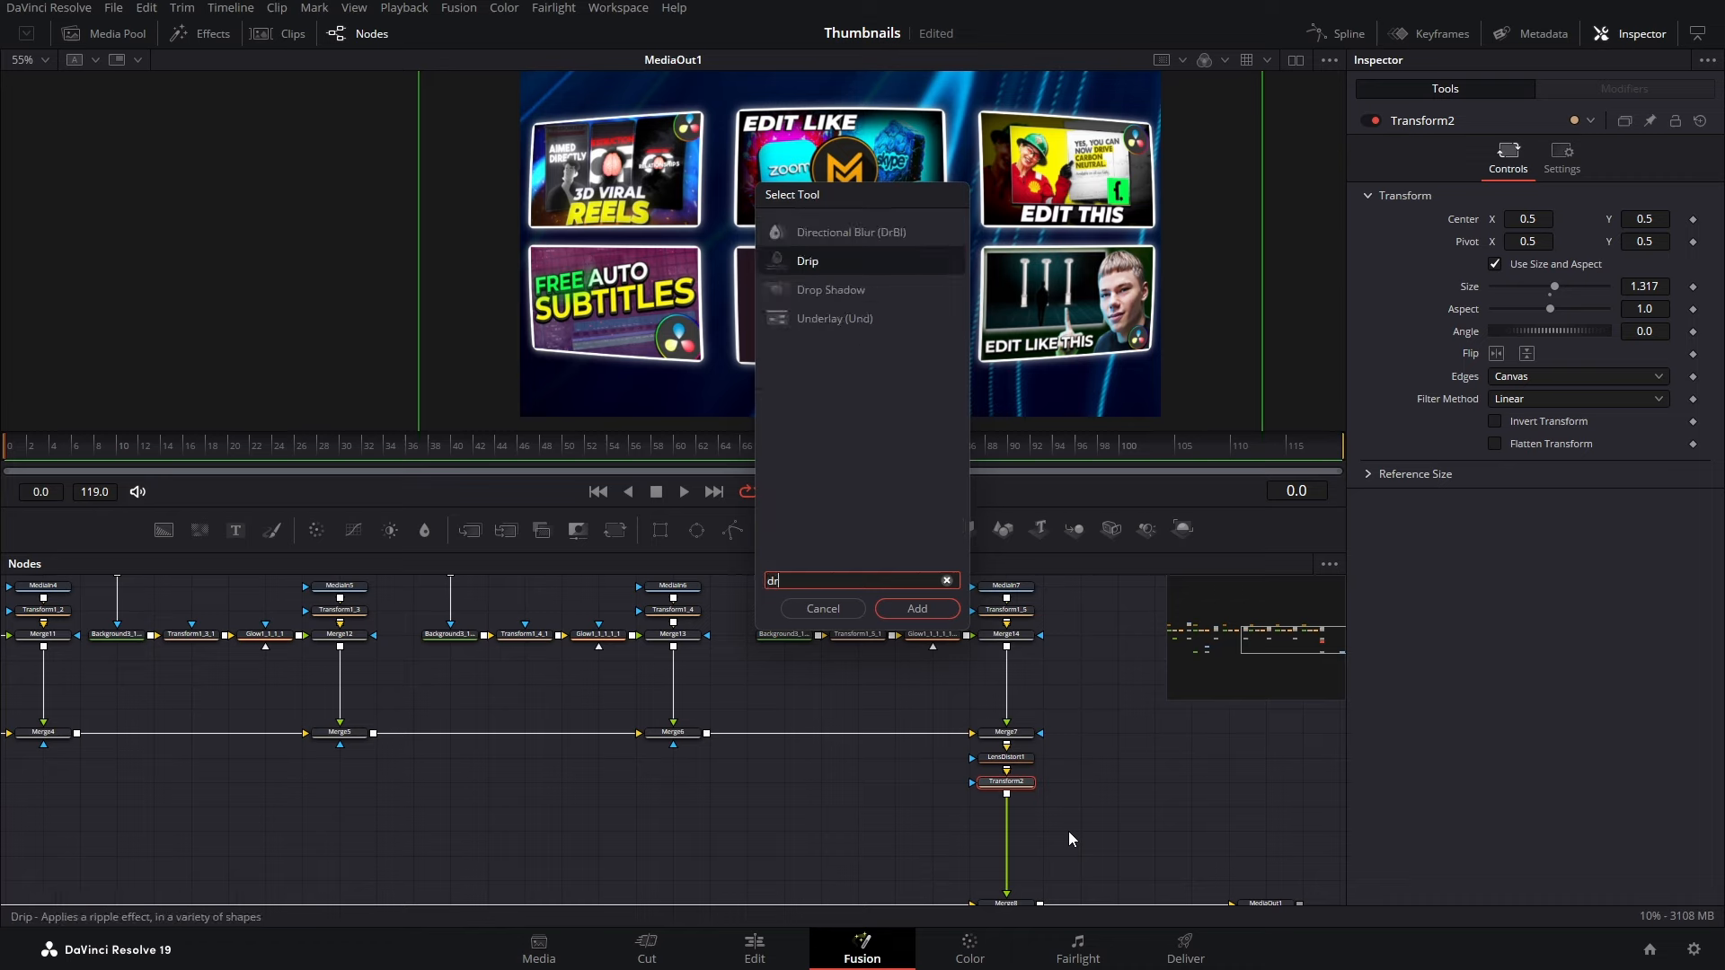
pyautogui.write('op')
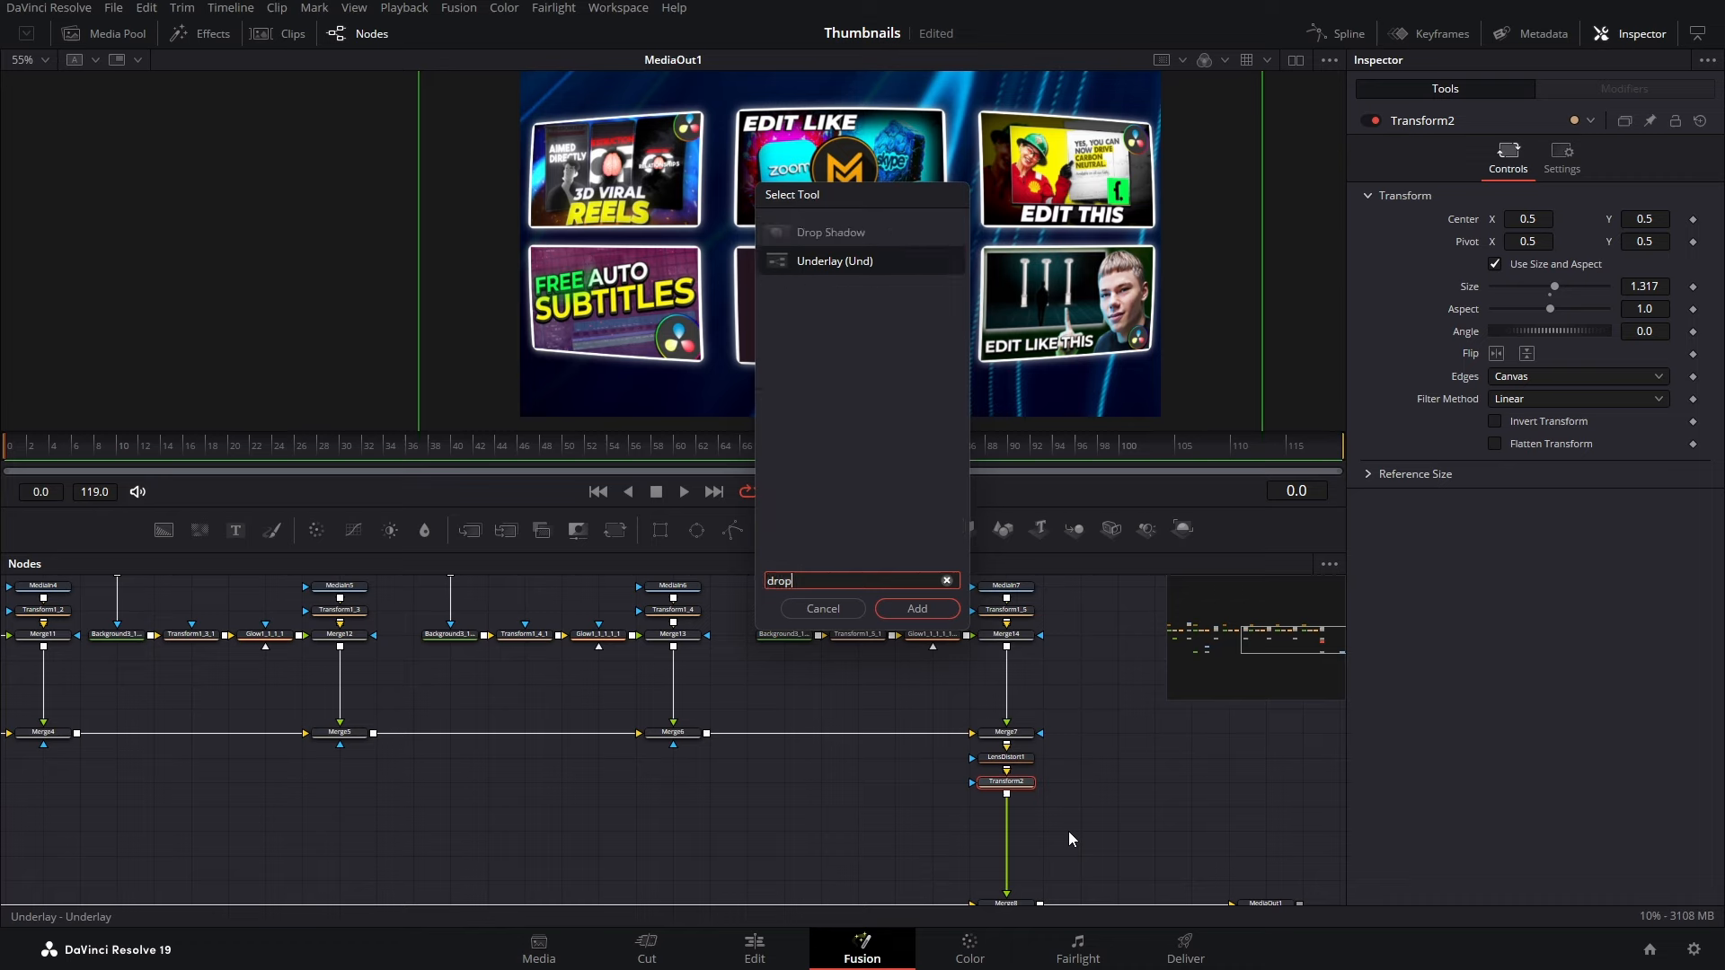
pyautogui.press('Up')
pyautogui.press('Return')
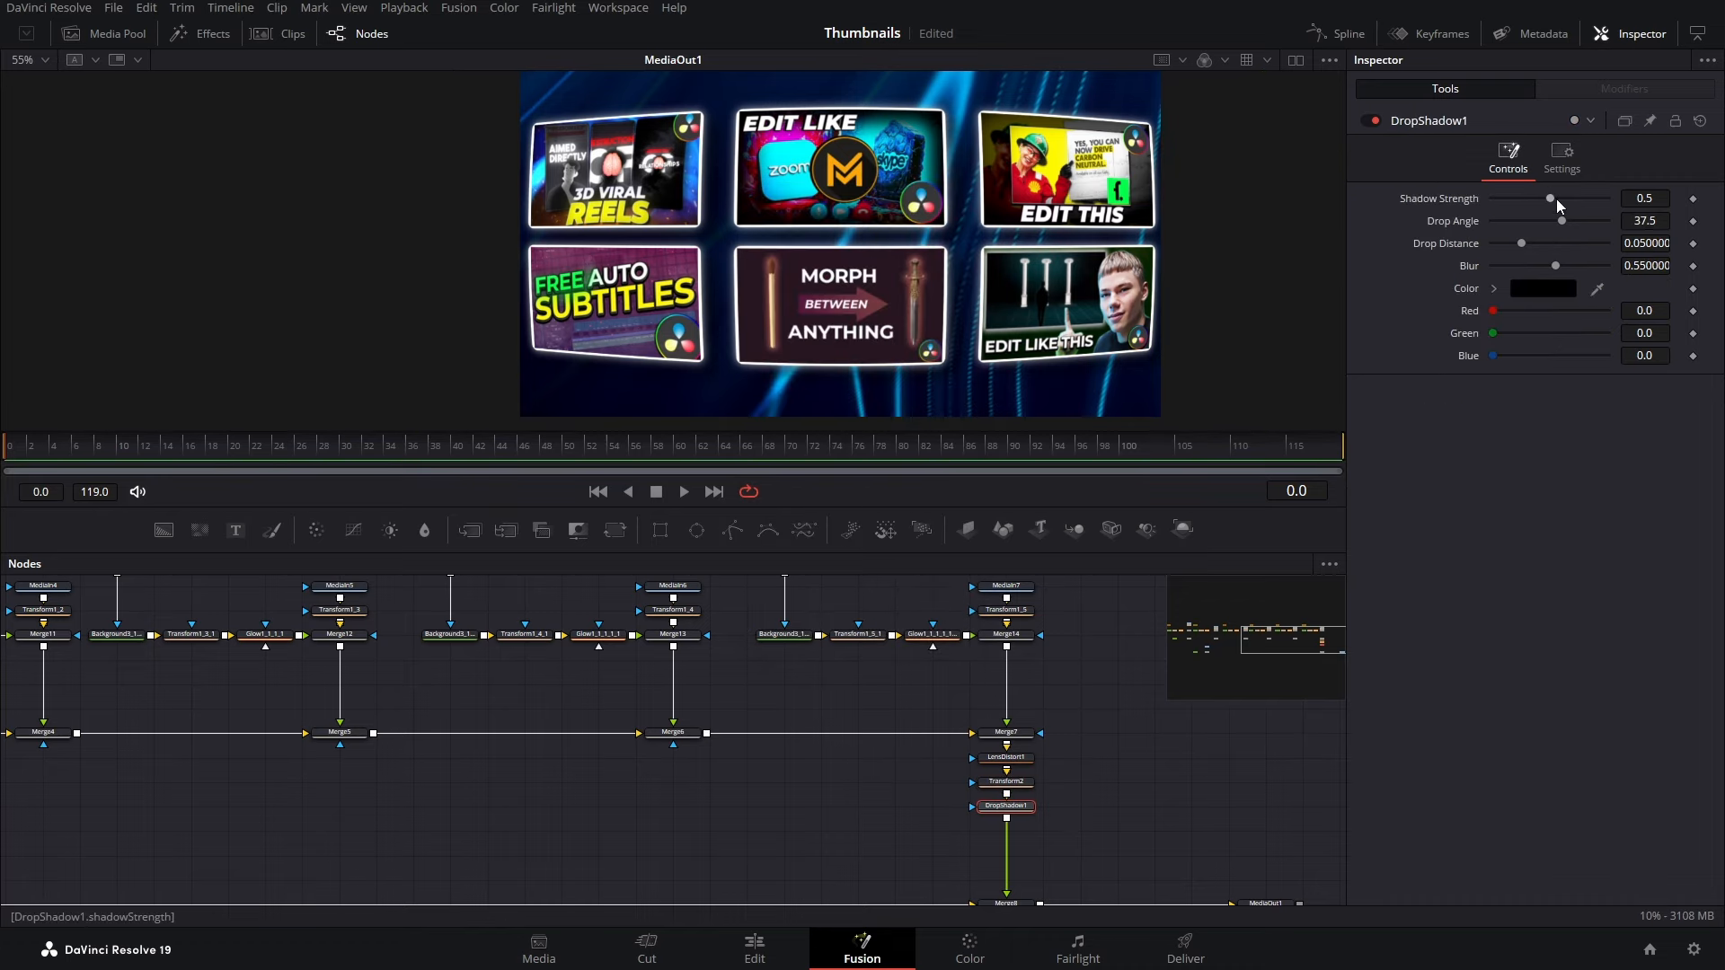
pyautogui.moveTo(1554, 197); pyautogui.dragTo(1595, 196)
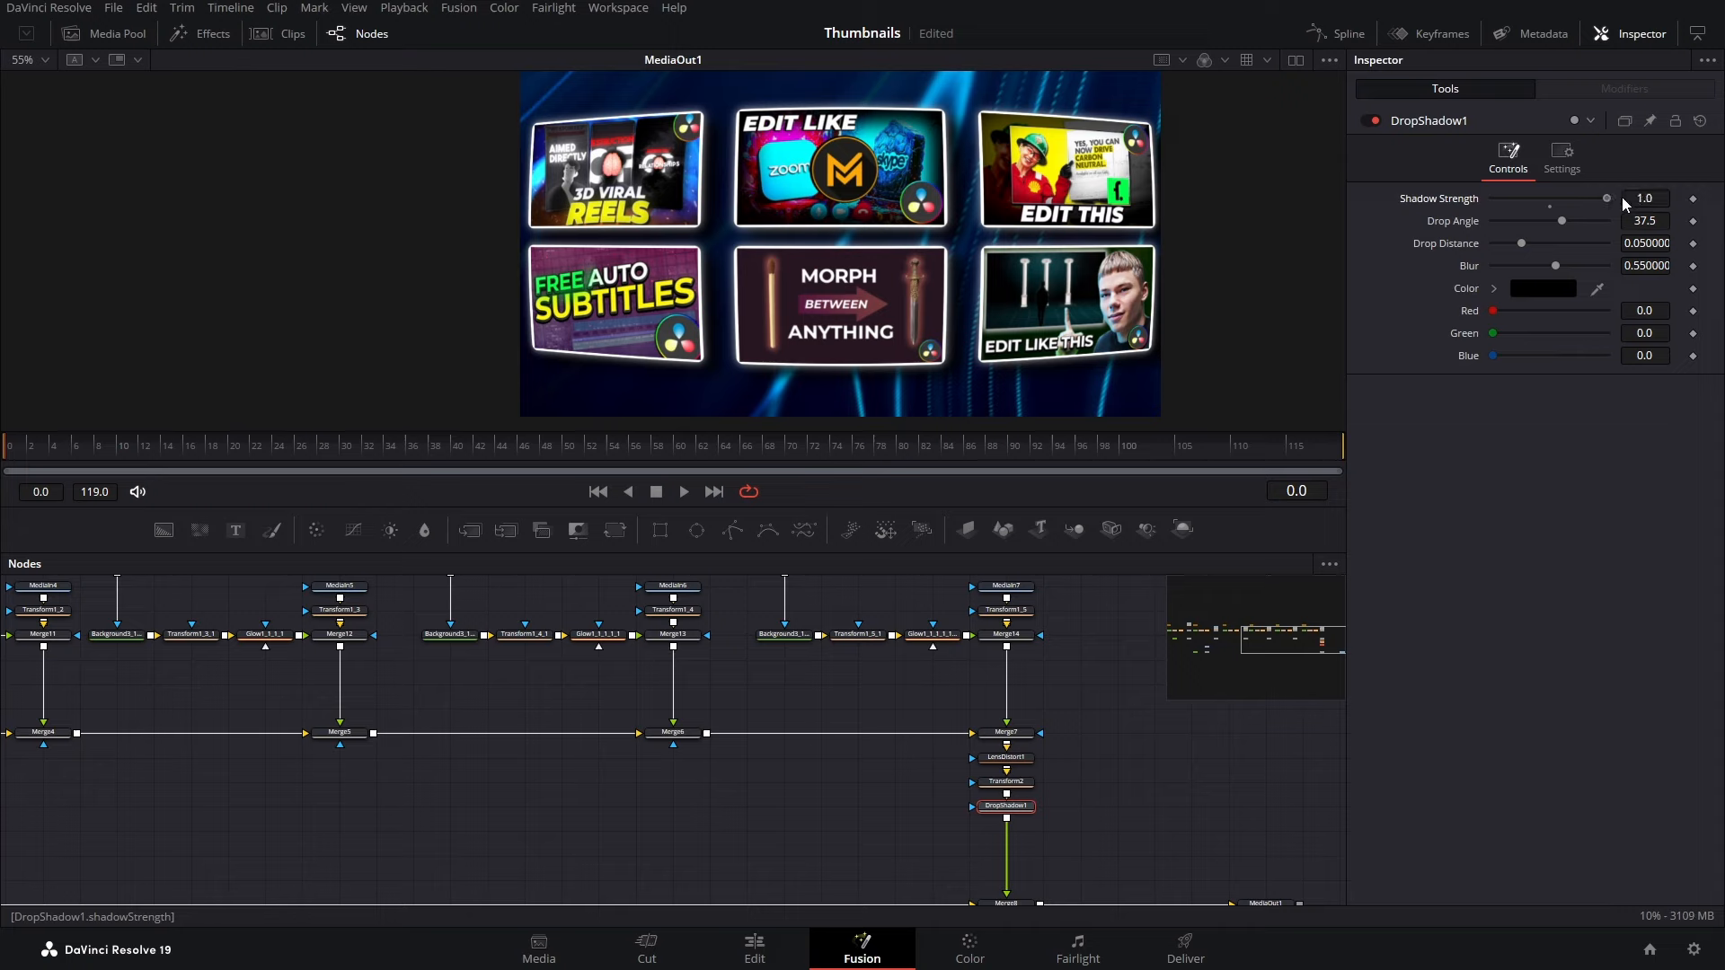
pyautogui.scroll(1, 906, 282)
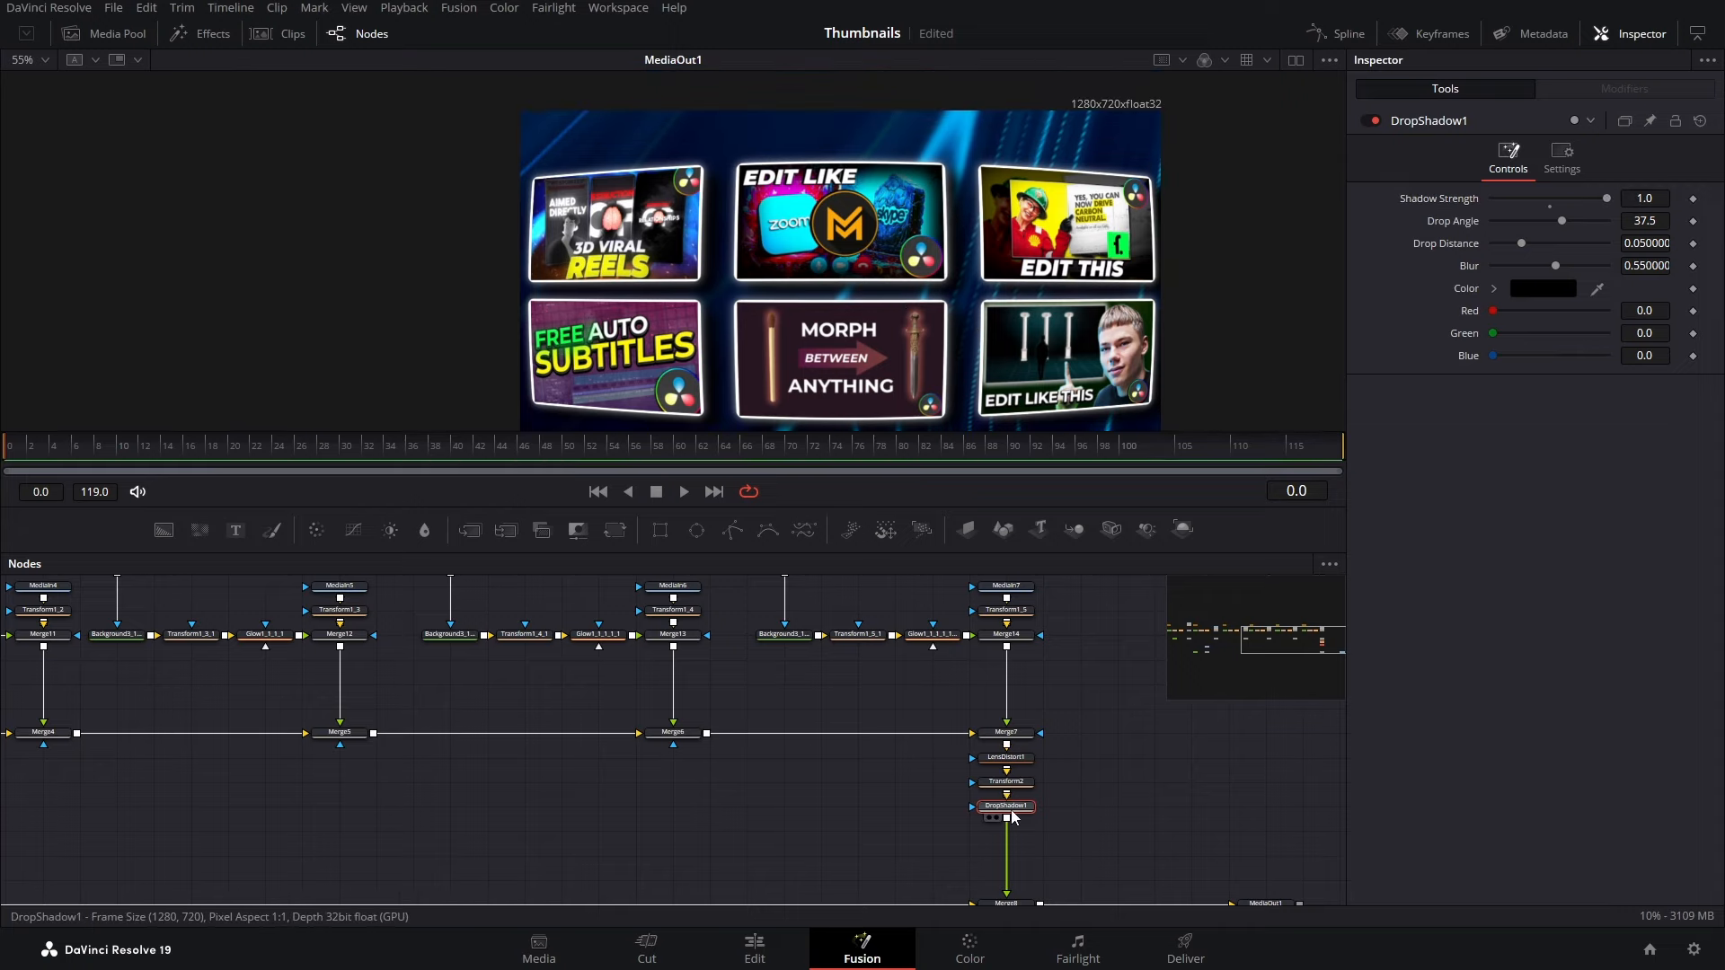
# Step: Add a Glow (Glo) node after the Drop Shadow node
pyautogui.hotkey('shift', 'space')
pyautogui.write('drop')
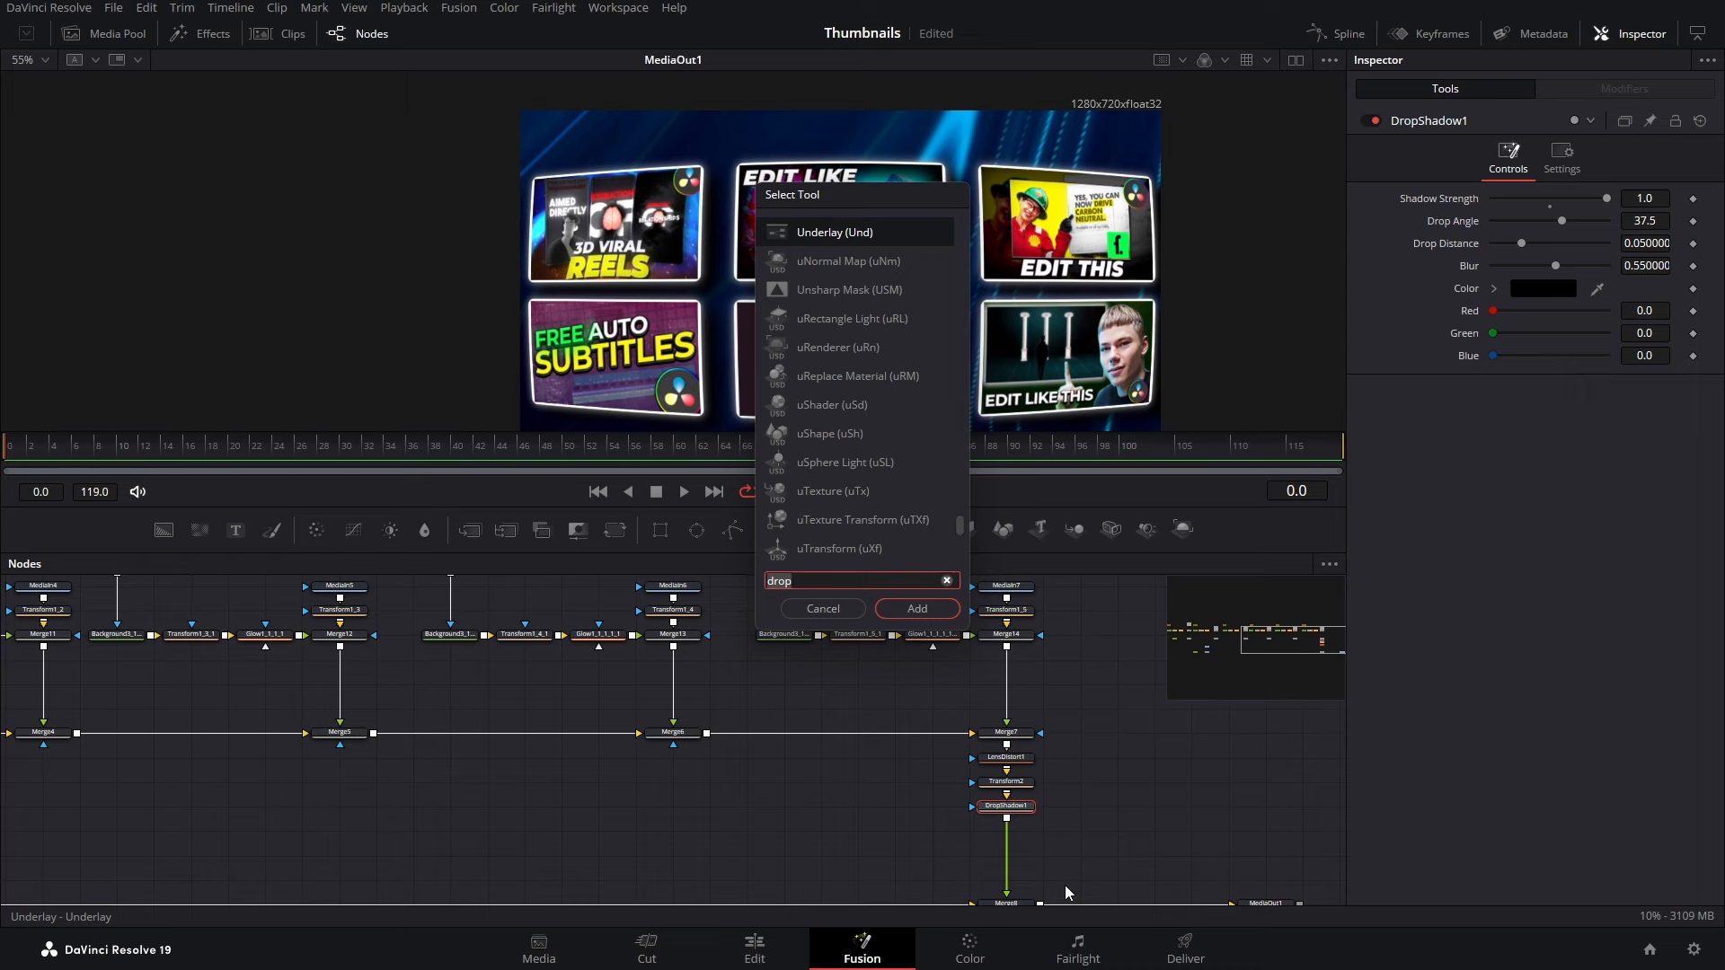
pyautogui.press('BackSpace')
pyautogui.press('BackSpace')
pyautogui.press('BackSpace')
pyautogui.press('BackSpace')
pyautogui.write('glow')
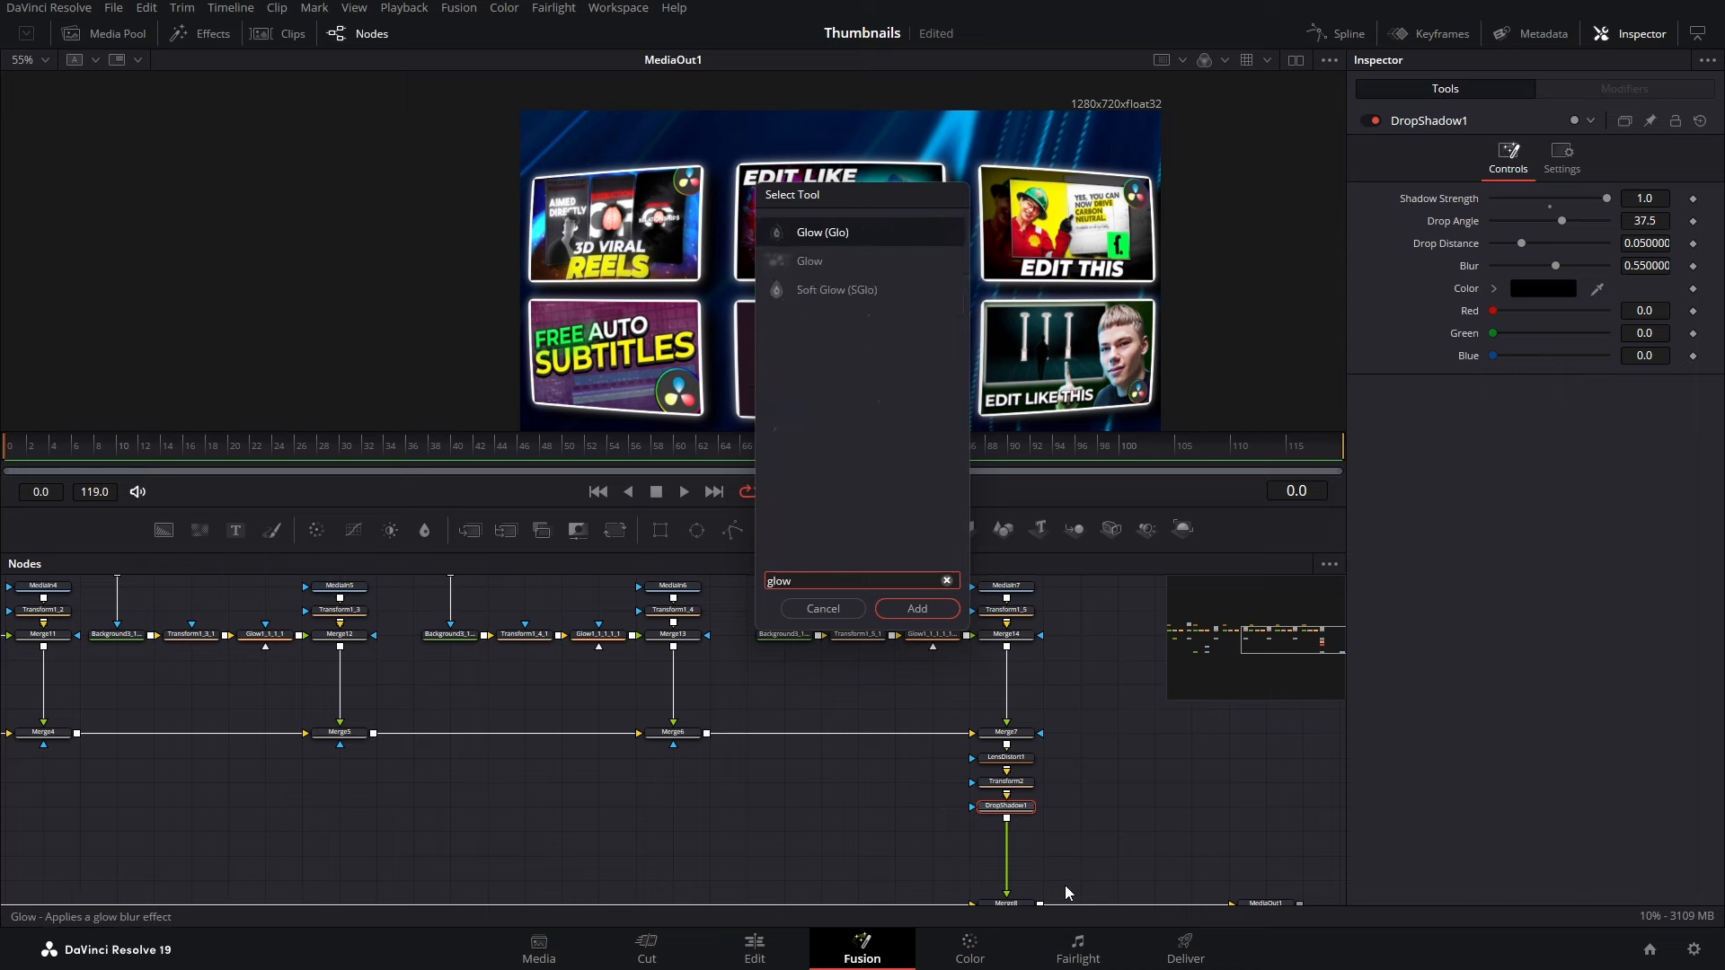
pyautogui.press('Return')
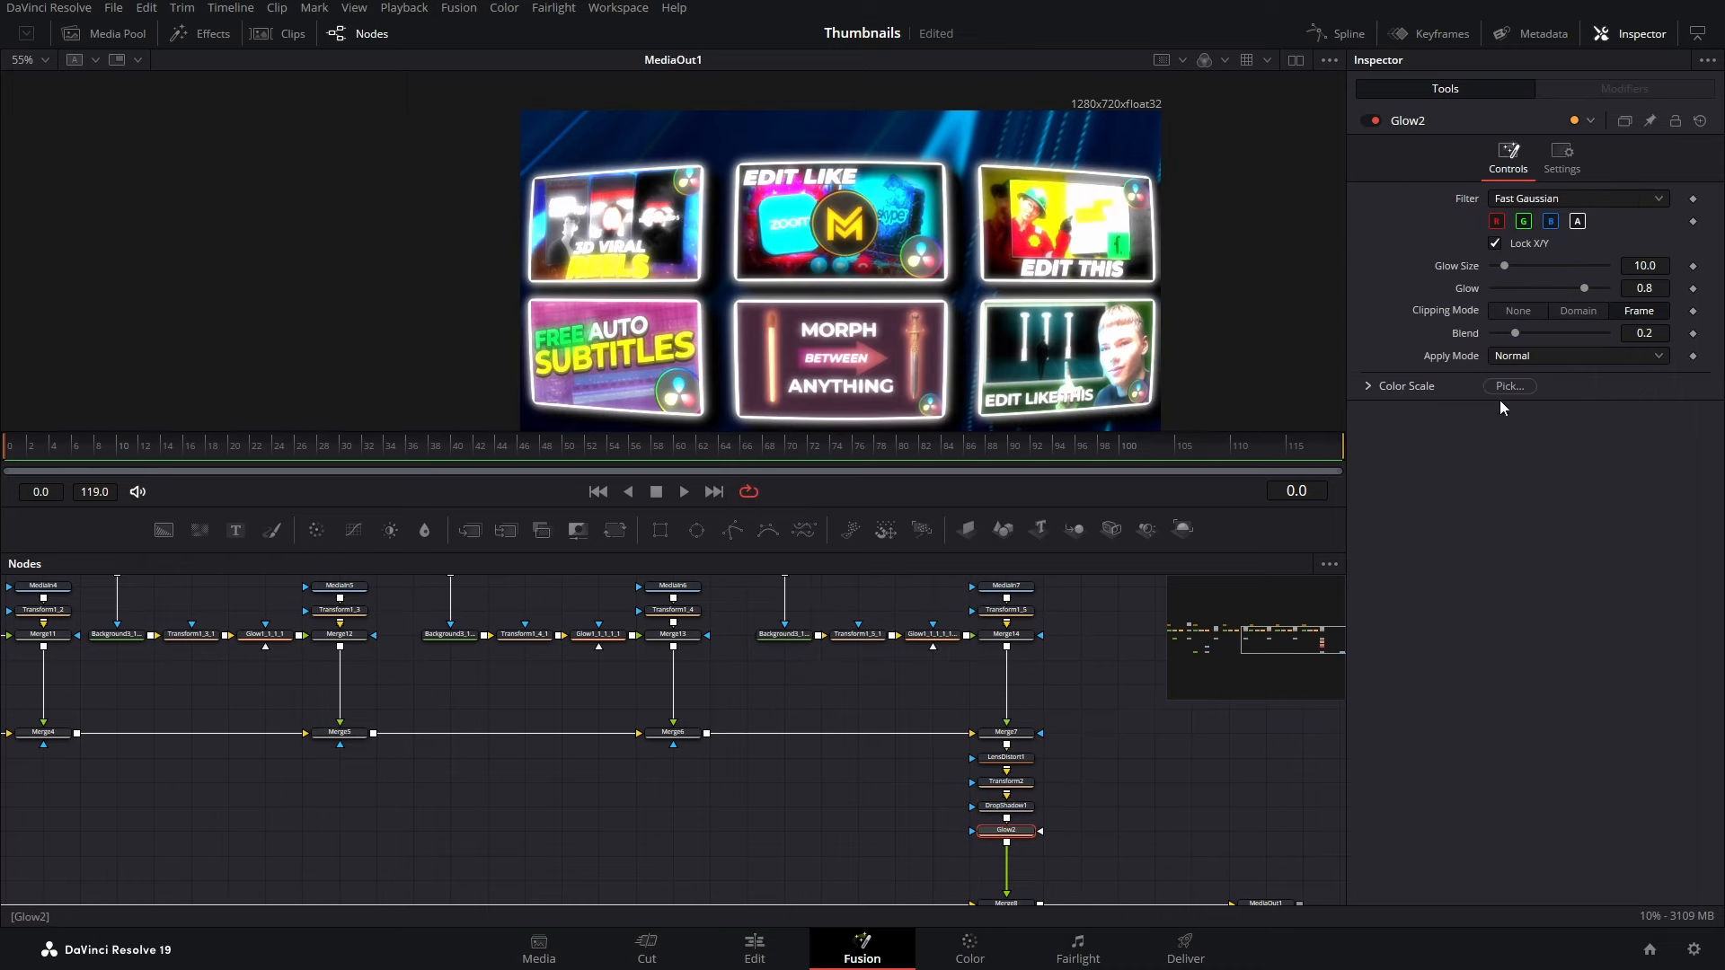
# Step: Configure the grid's glow with apply mode Merge Under, glow size 68.5 and glow 0.866
pyautogui.click(1560, 357)
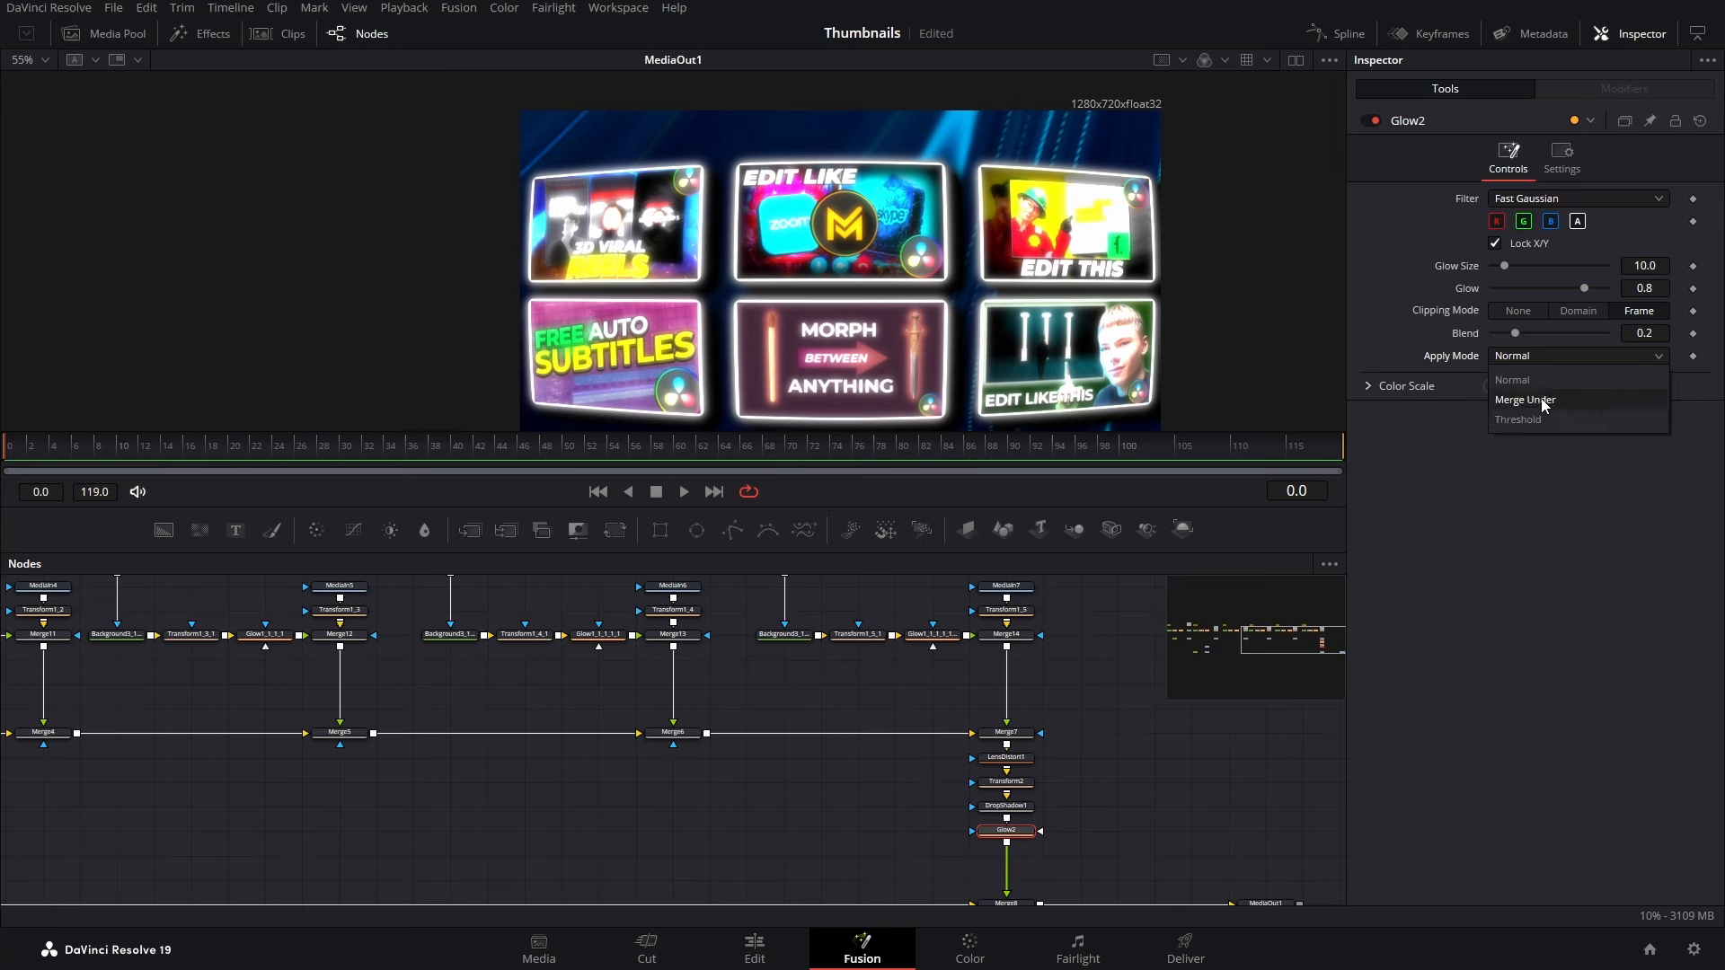
pyautogui.click(1544, 402)
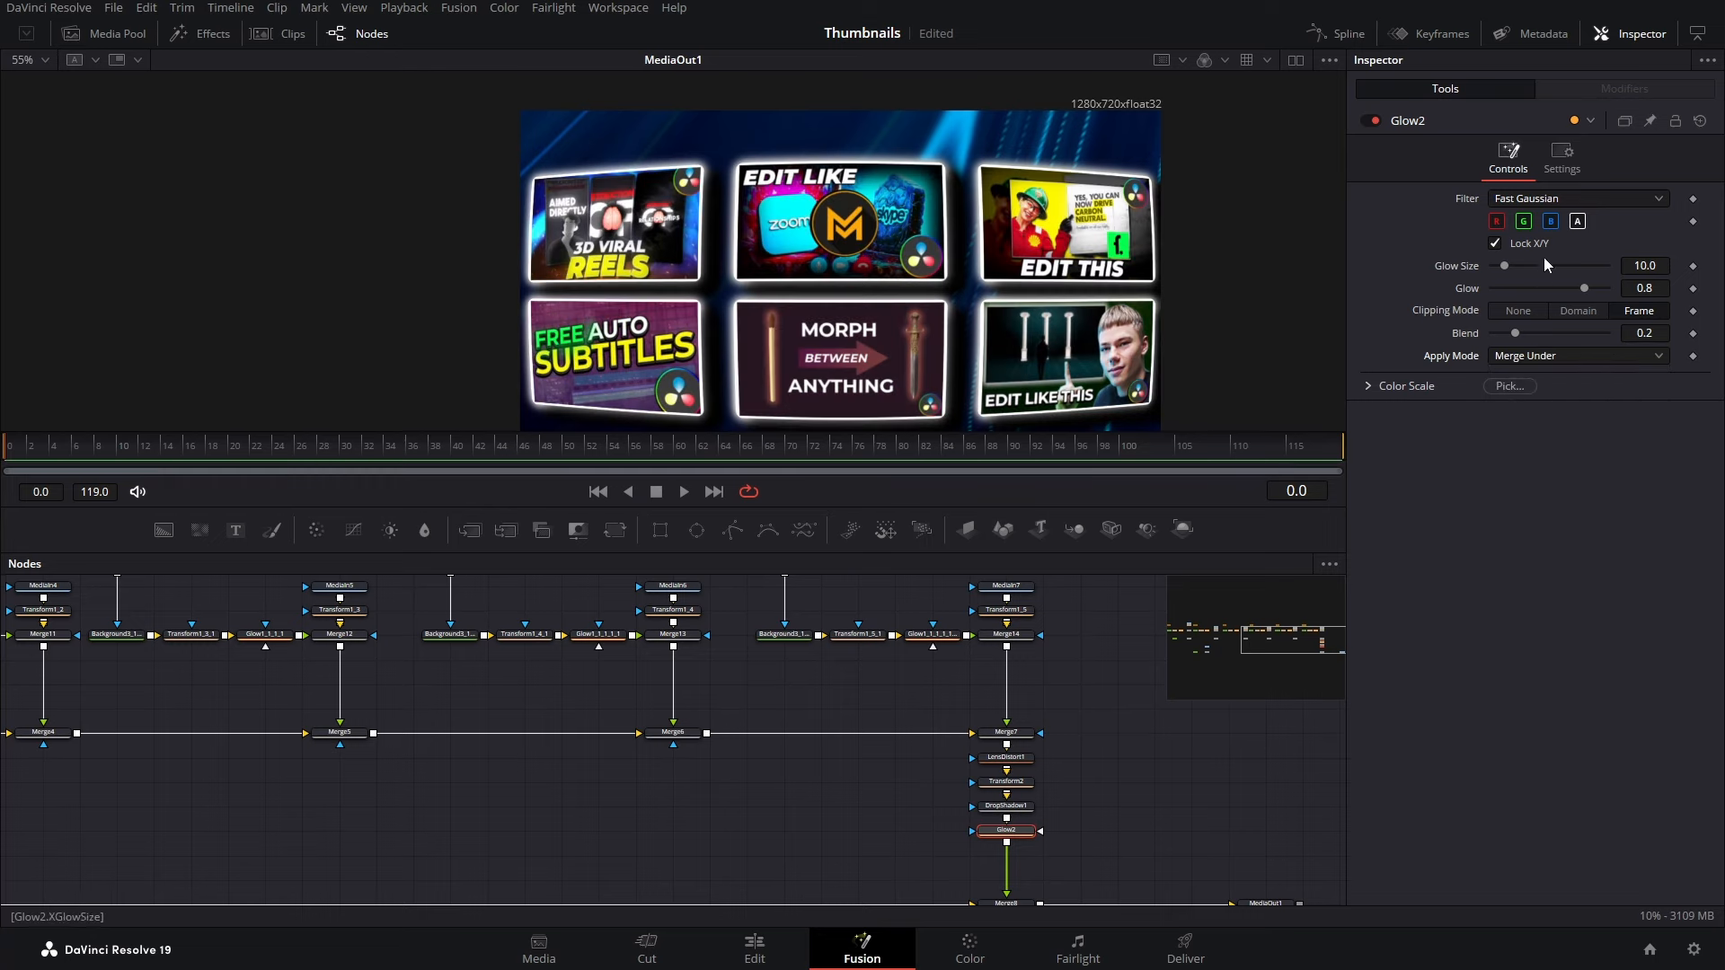
pyautogui.moveTo(1496, 268); pyautogui.dragTo(1535, 268)
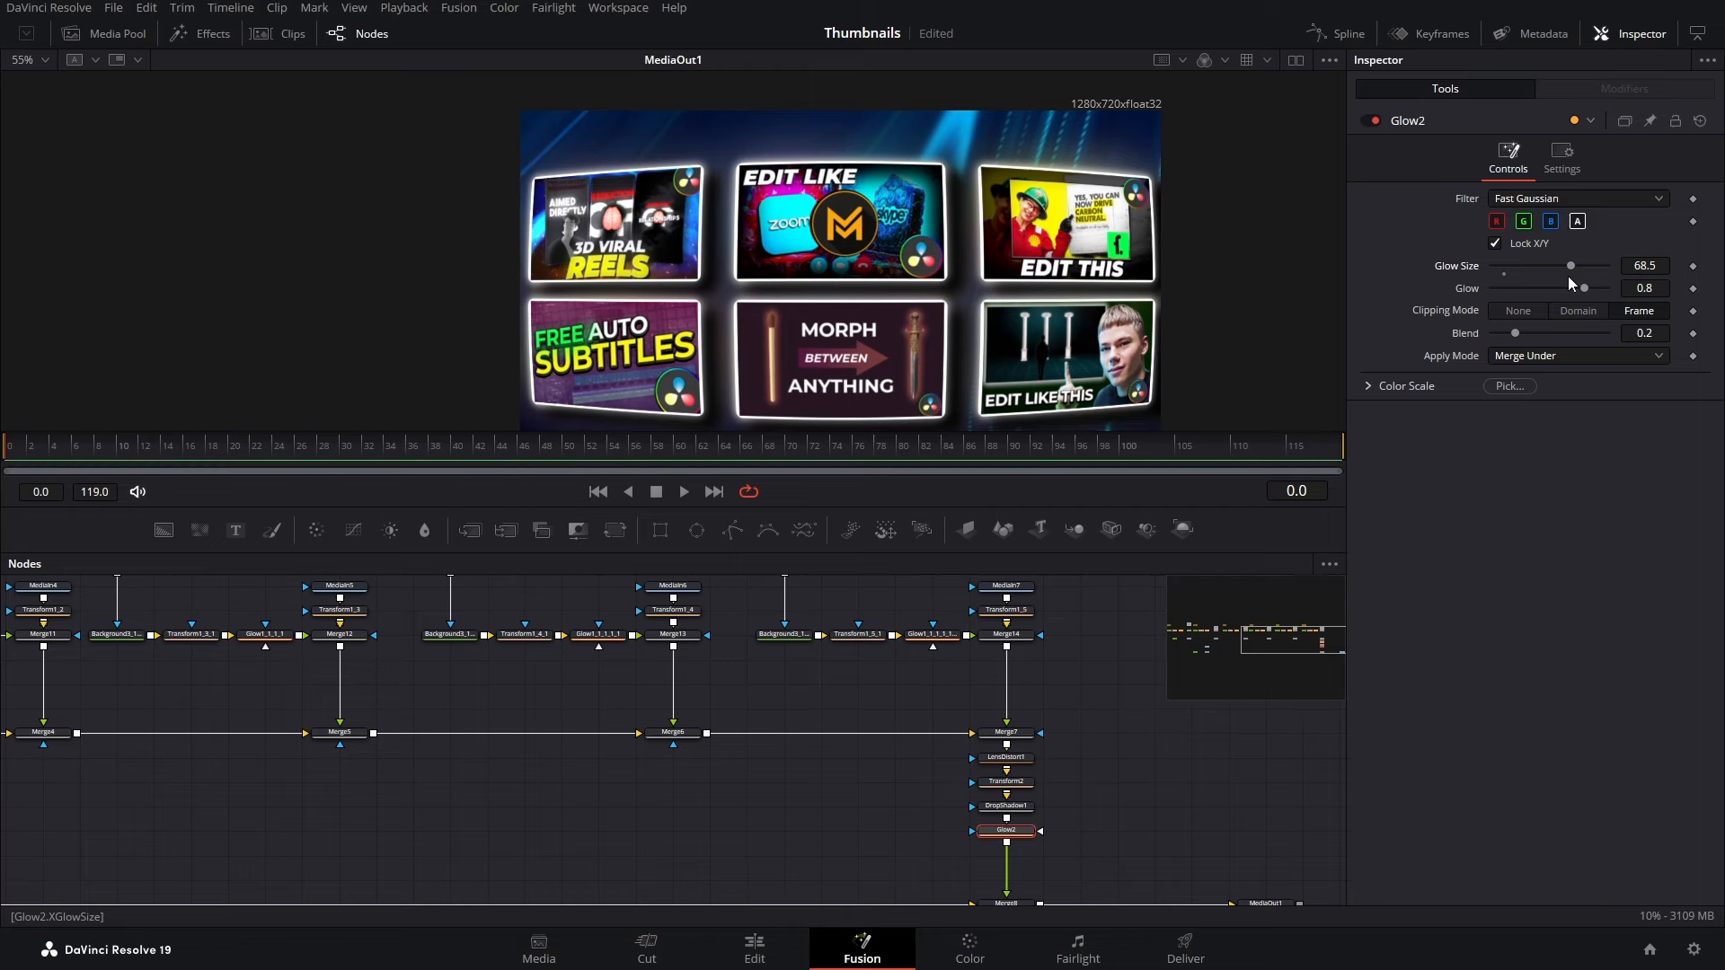
pyautogui.moveTo(1587, 287); pyautogui.dragTo(1591, 287)
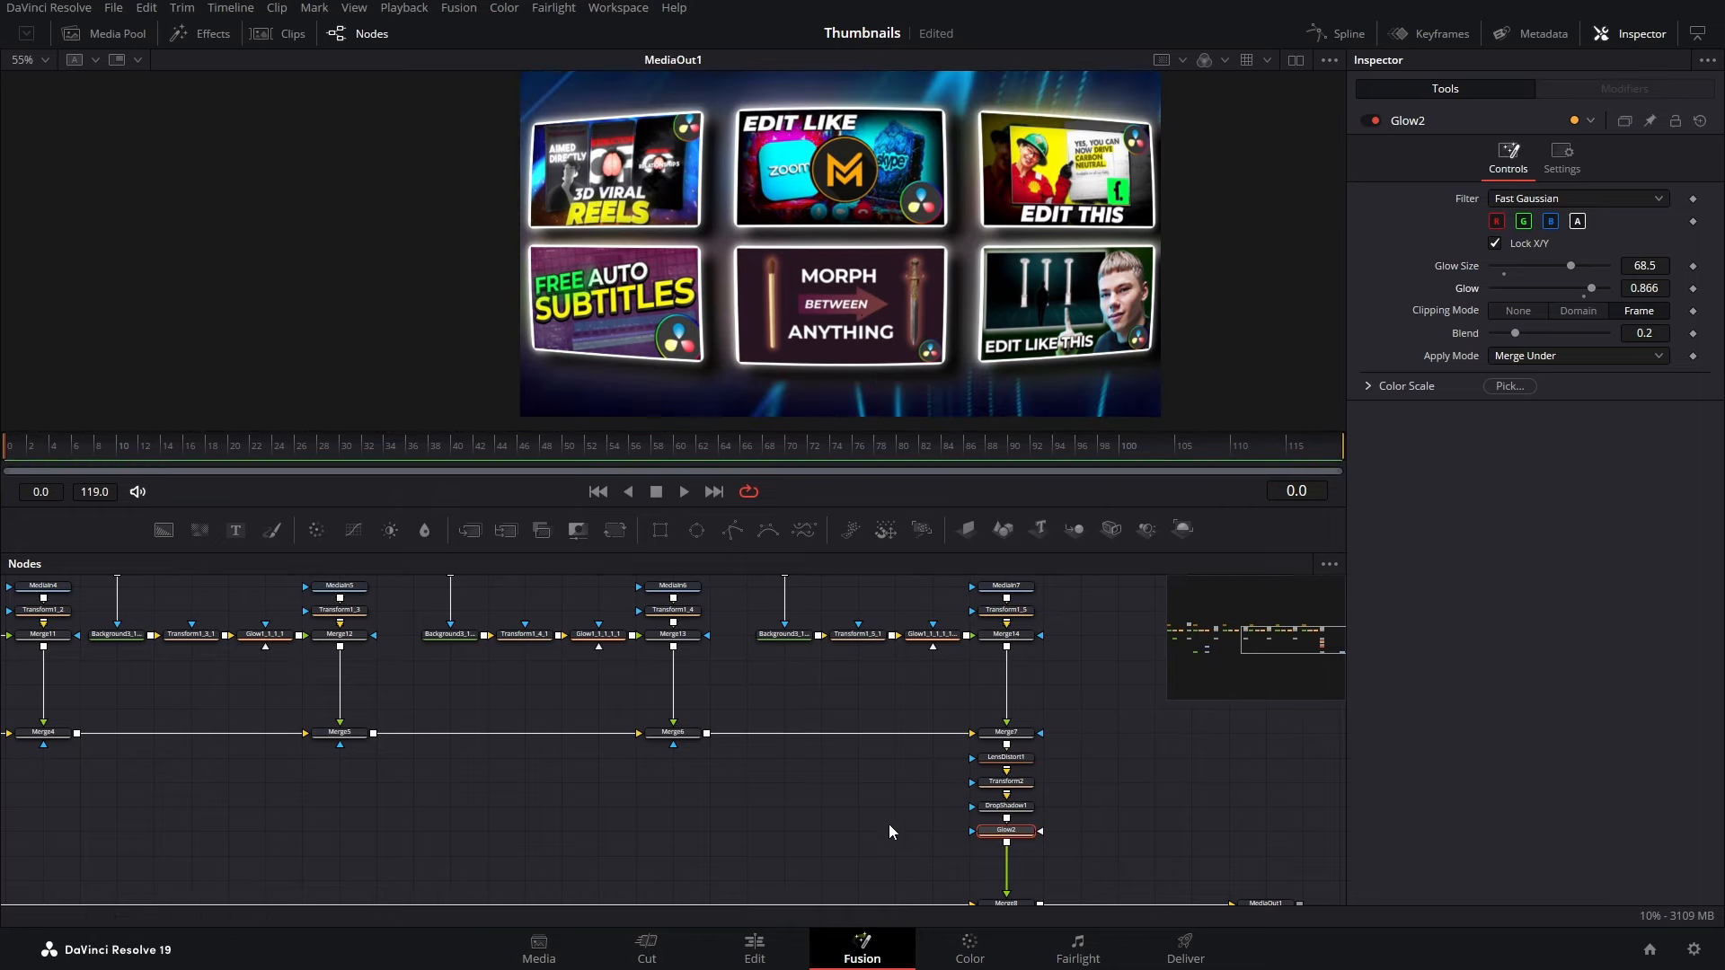
# Step: Add a Vignette node between Merge8 and the media output and set its size to 0.8278
pyautogui.scroll(-2, 1098, 882)
pyautogui.click(1006, 850)
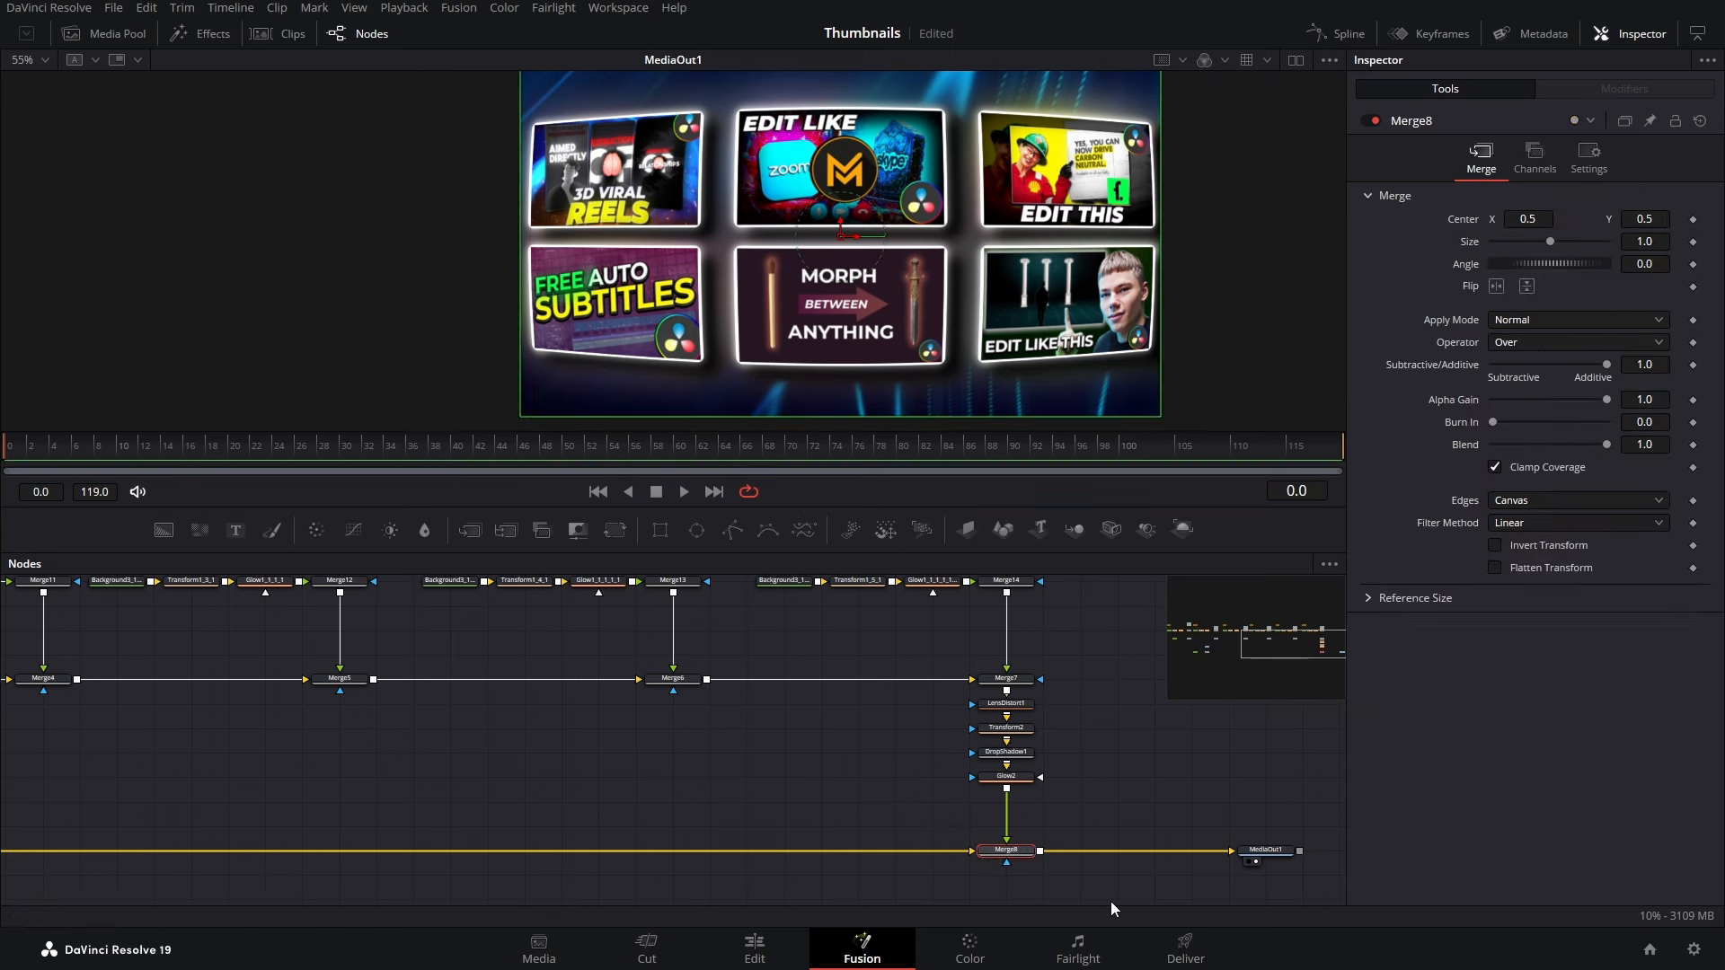
pyautogui.hotkey('shift', 'space')
pyautogui.write('glow')
pyautogui.press('BackSpace')
pyautogui.press('BackSpace')
pyautogui.press('BackSpace')
pyautogui.press('BackSpace')
pyautogui.write('vignette')
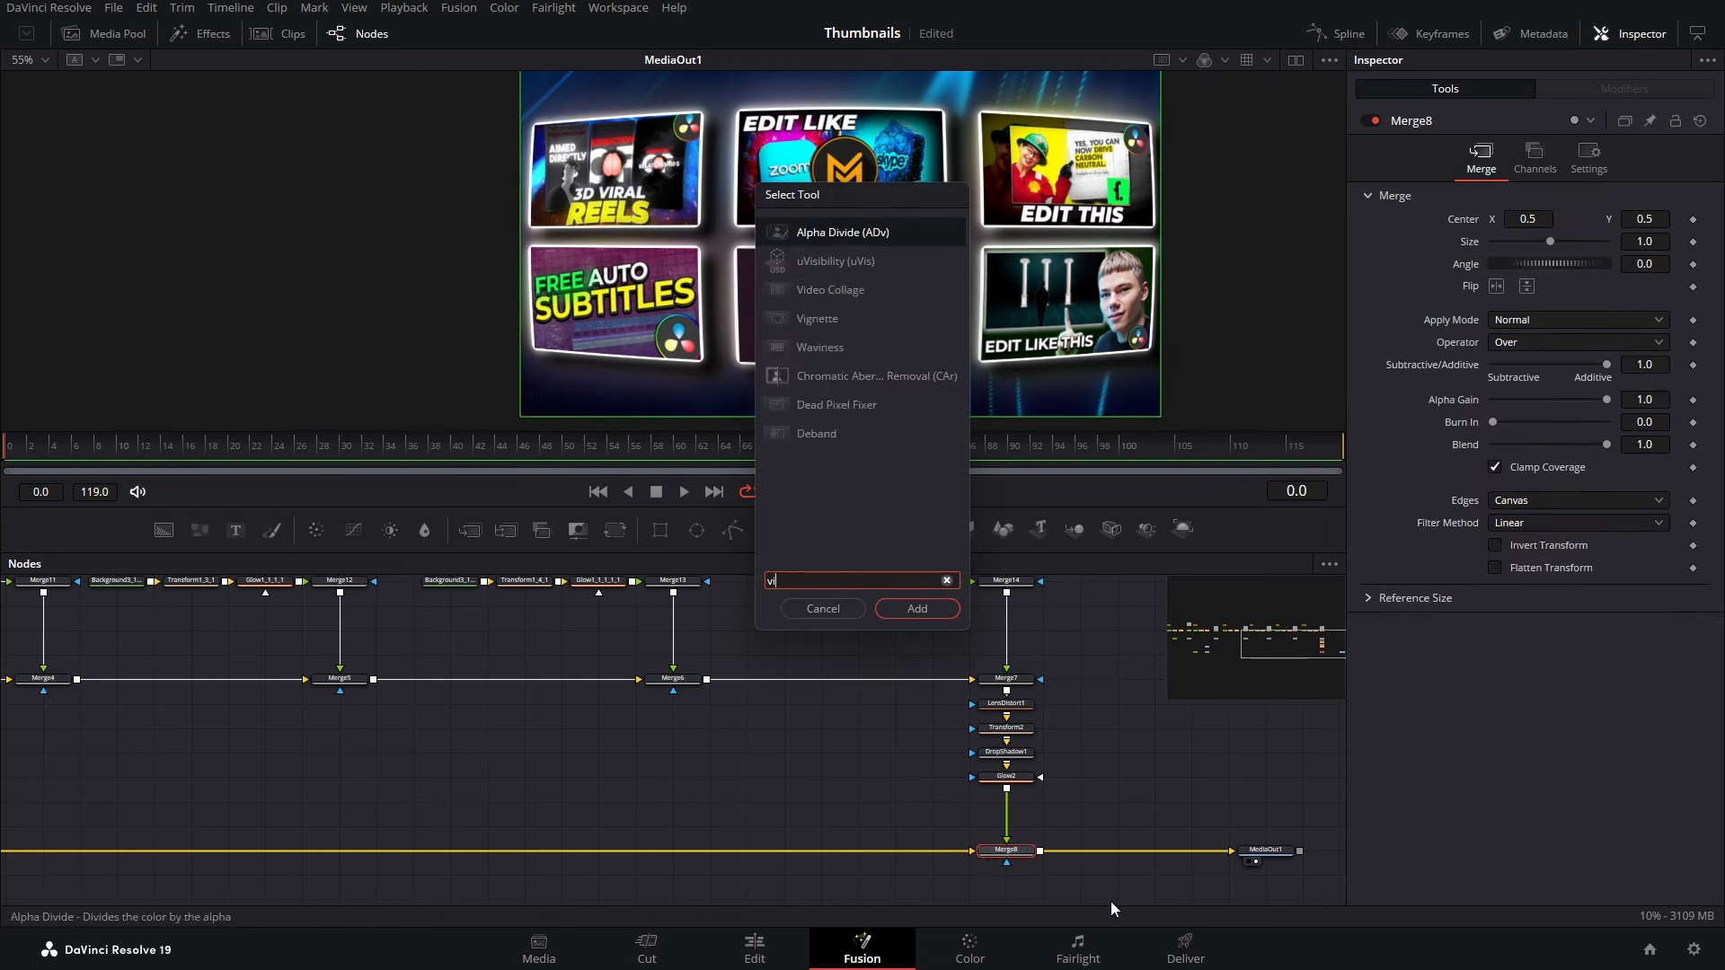
pyautogui.press('Return')
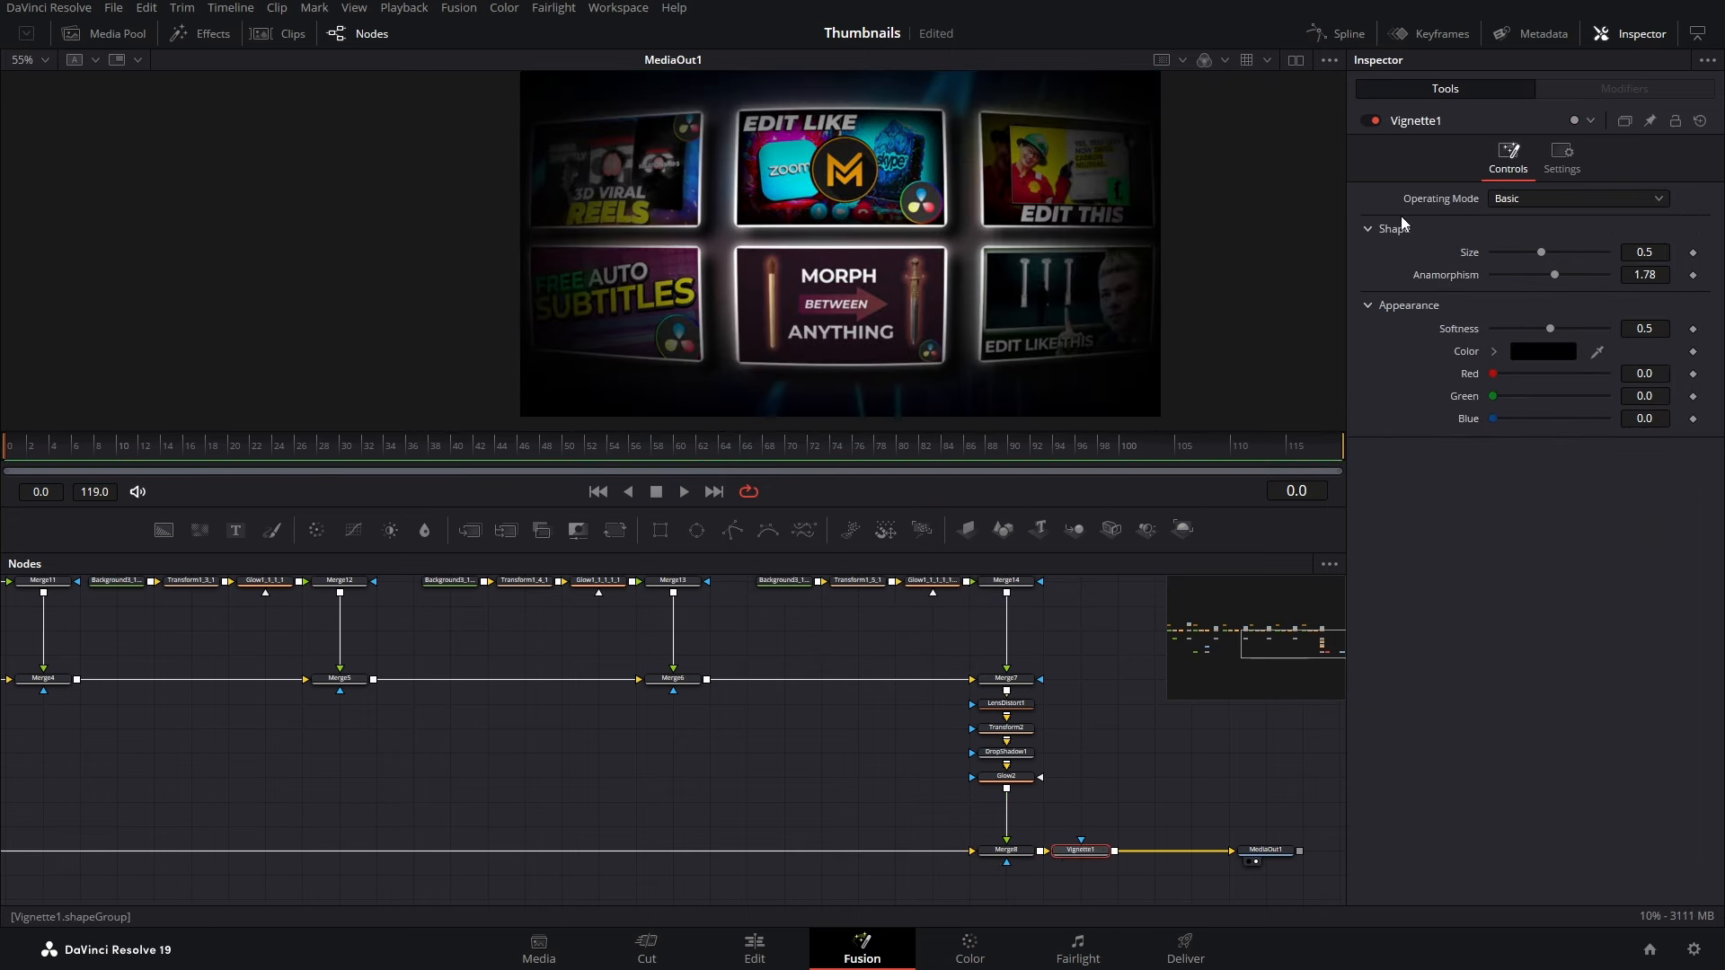
pyautogui.moveTo(1542, 254); pyautogui.dragTo(1584, 255)
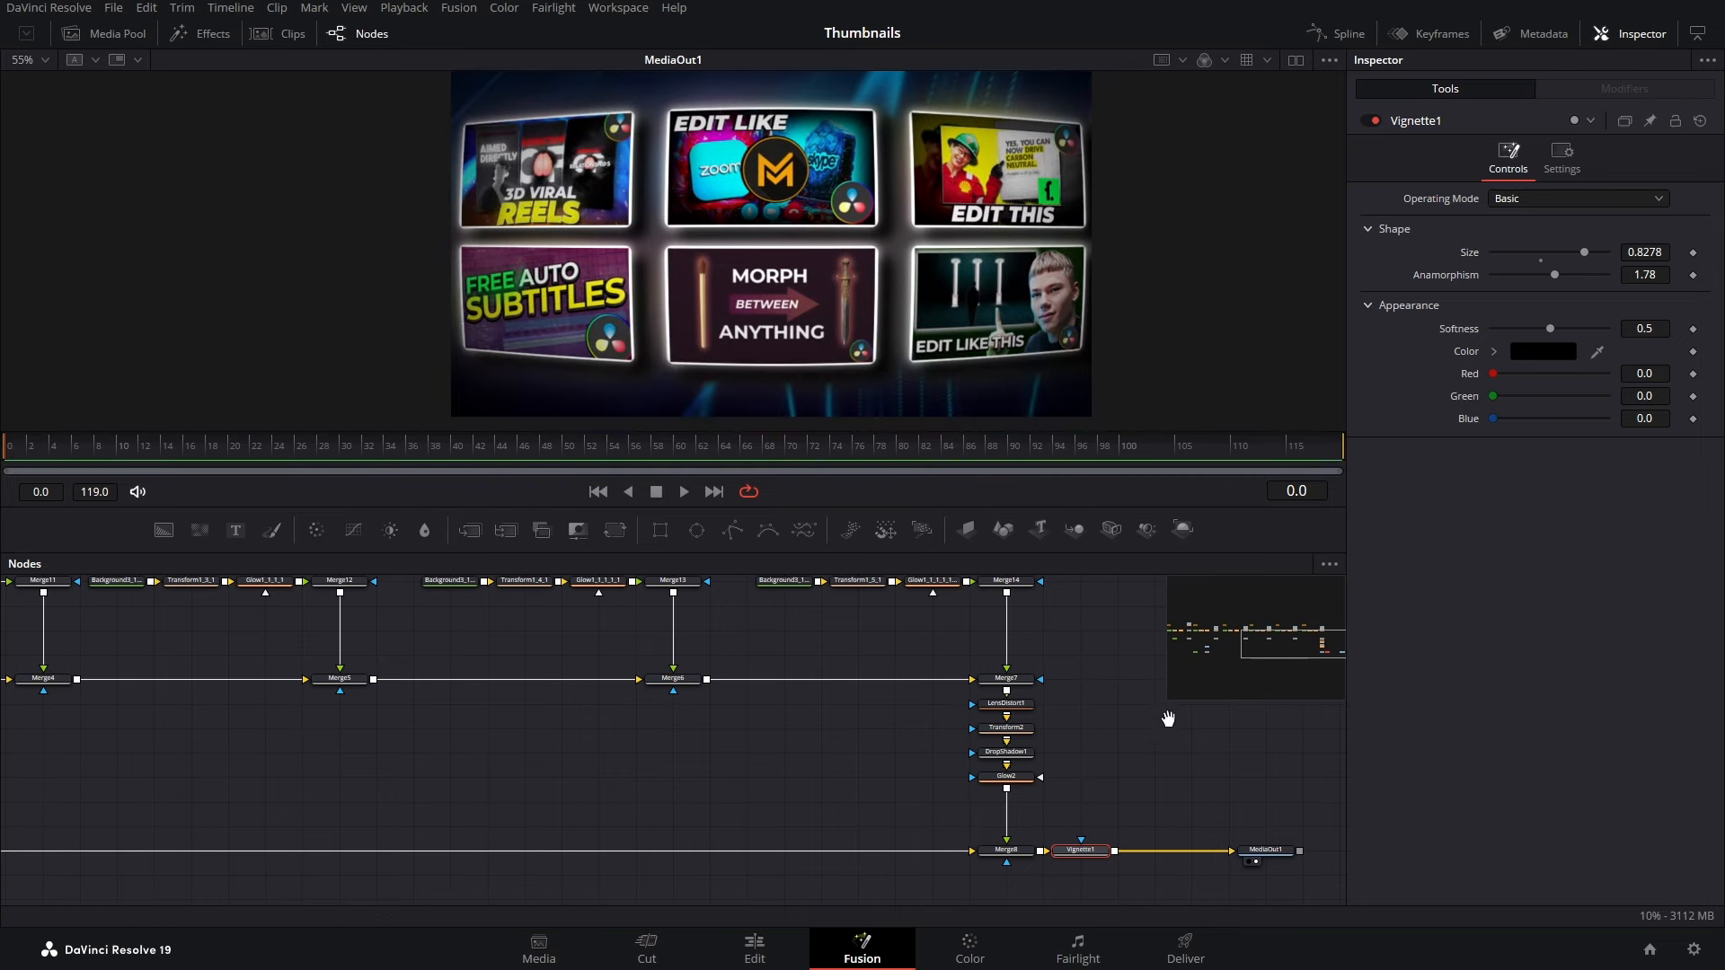
# Step: Merge the vecteezy fire-sparks media over the vignette's output and set the merge's apply mode to Screen
pyautogui.moveTo(1168, 719); pyautogui.dragTo(741, 708)
pyautogui.click(104, 34)
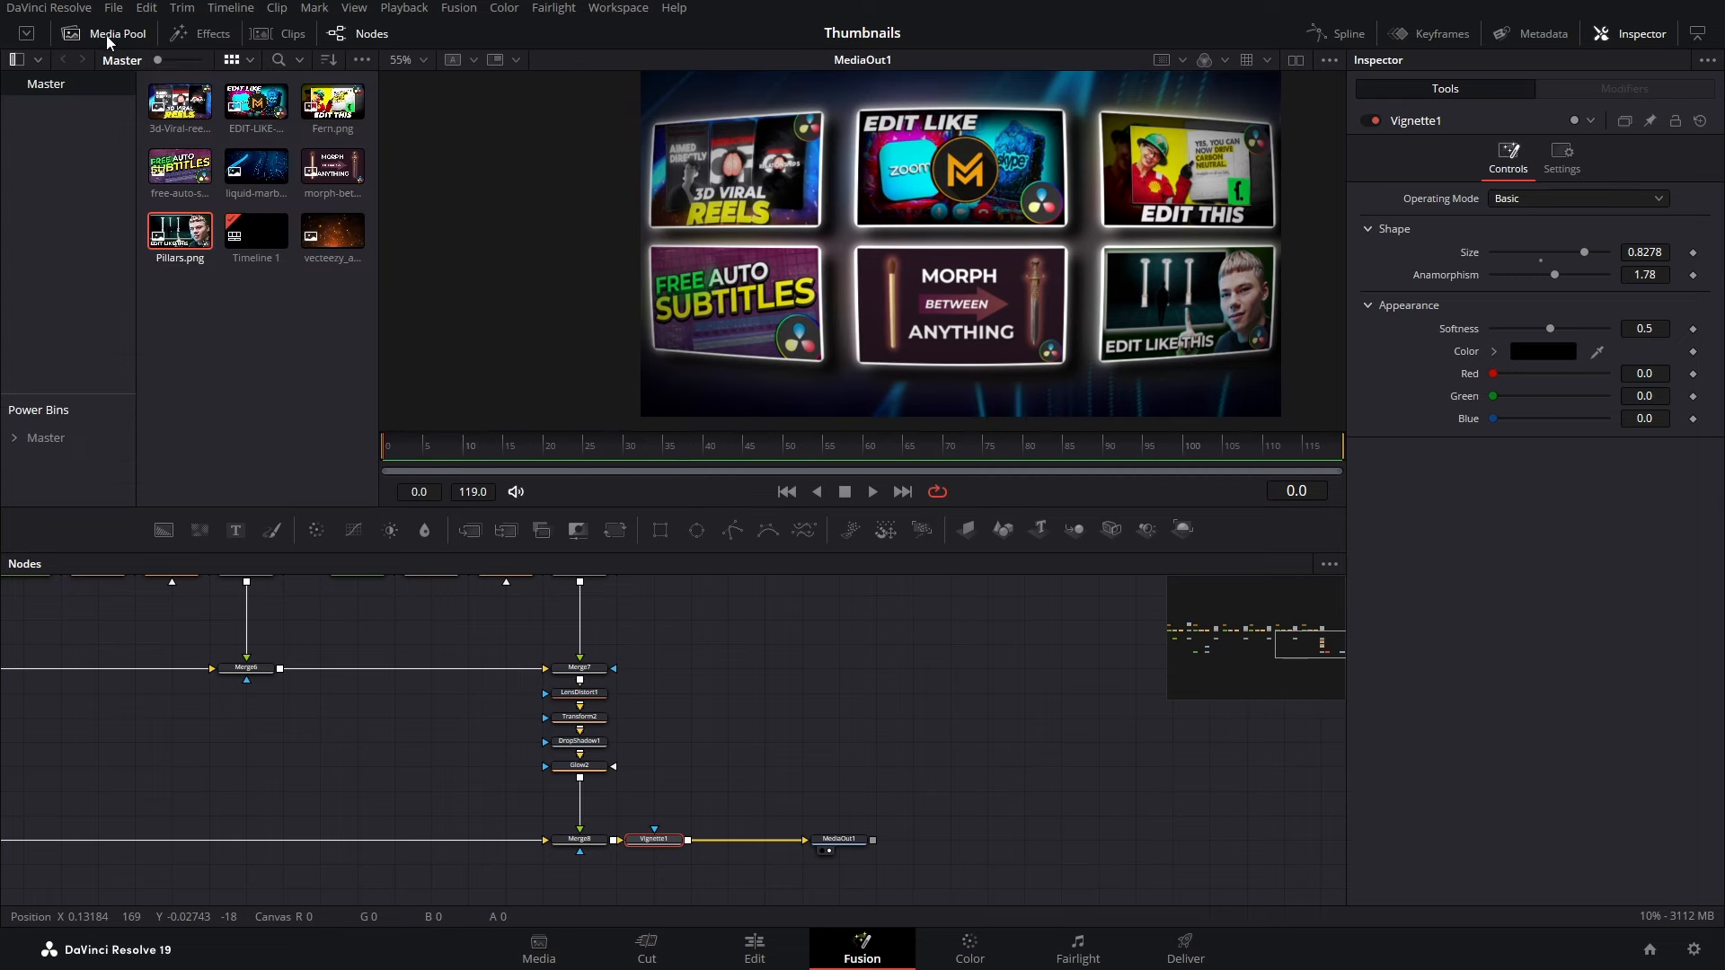
pyautogui.moveTo(331, 232); pyautogui.dragTo(847, 844)
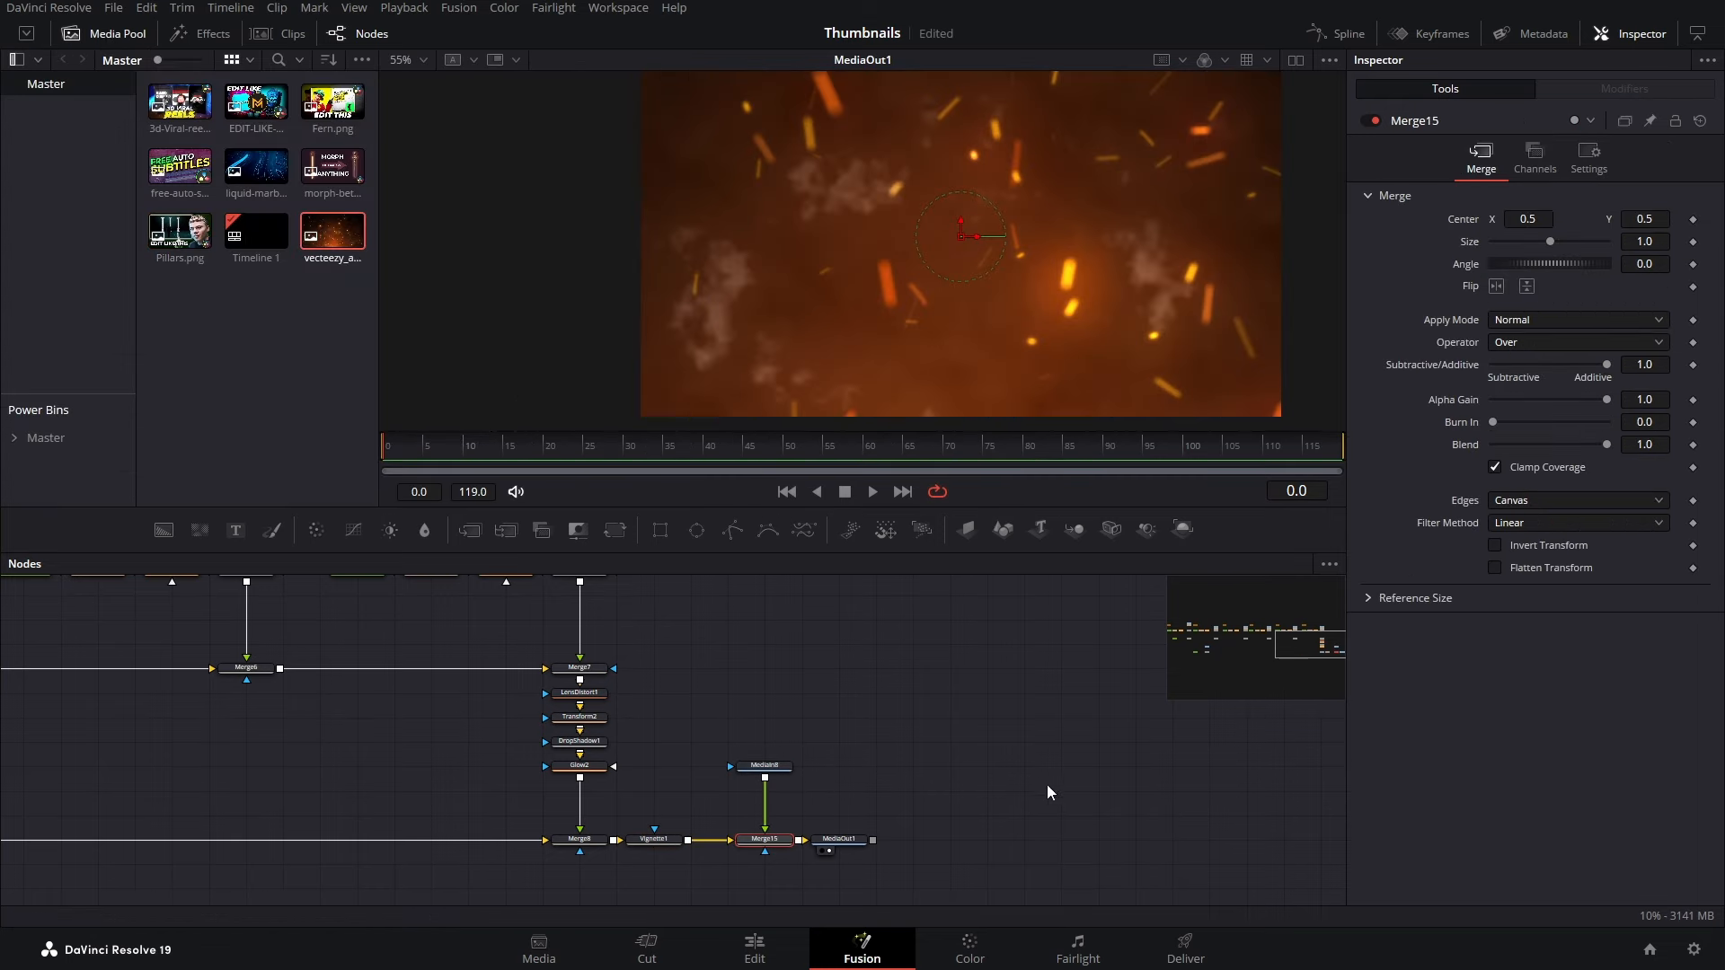
pyautogui.click(1546, 313)
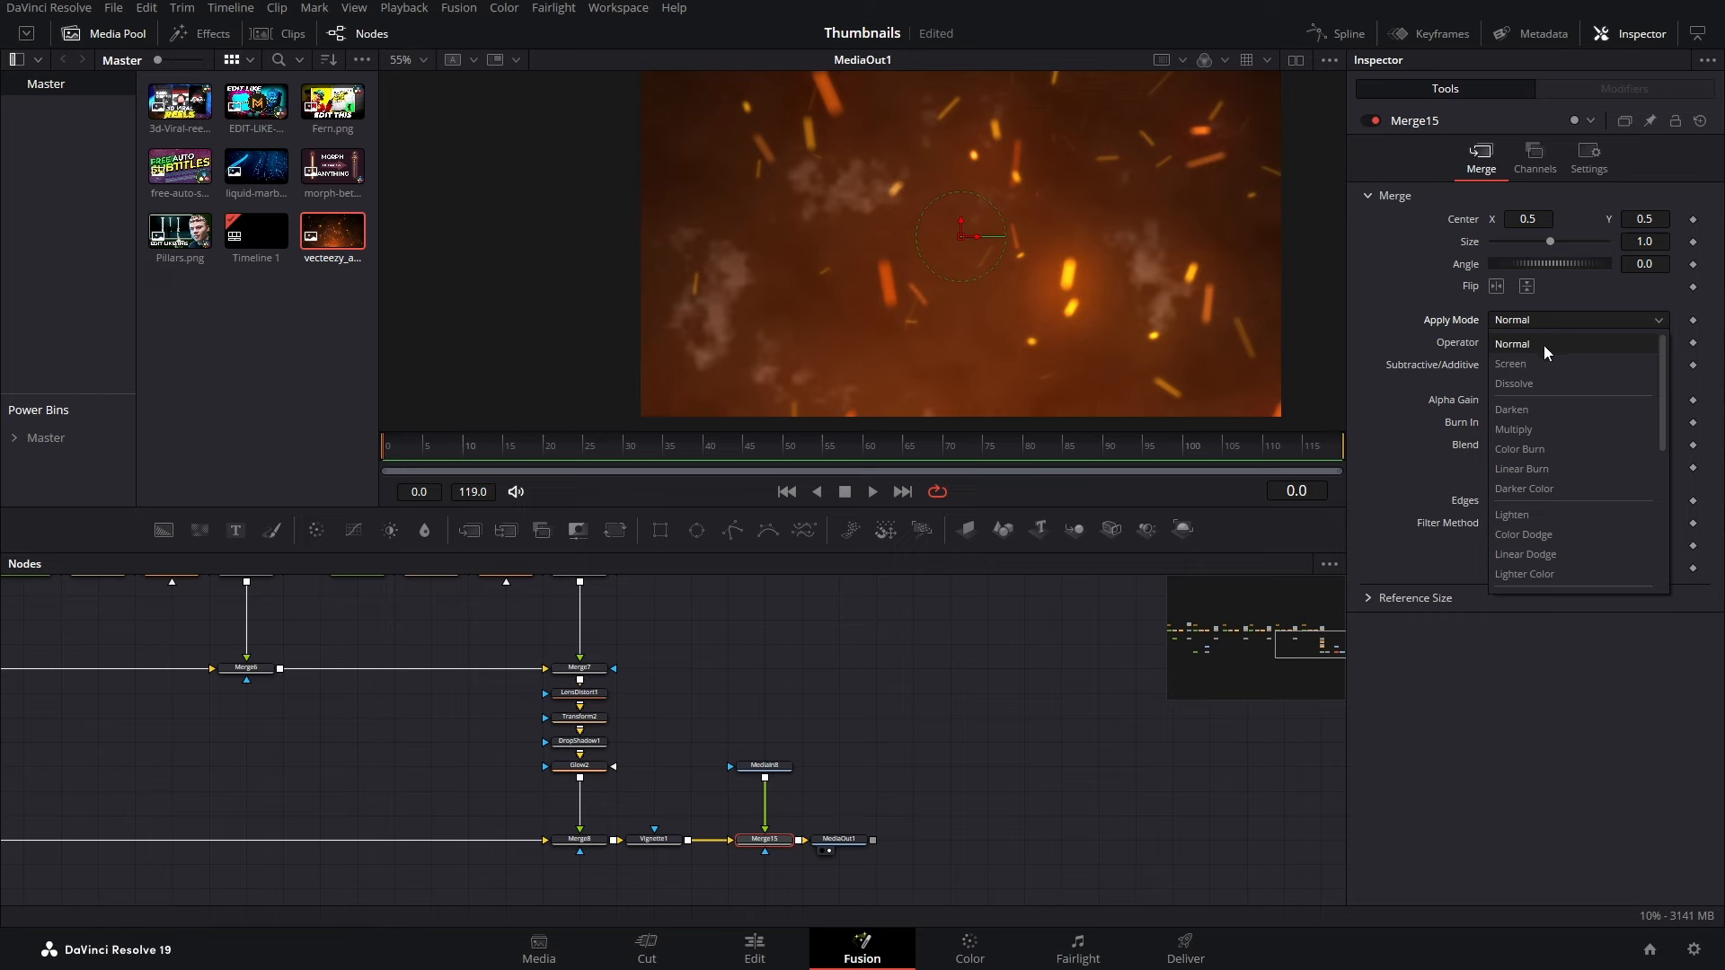
pyautogui.click(1539, 357)
# Step: Try Overlay as the apply mode of the fire-sparks merge
pyautogui.click(1533, 322)
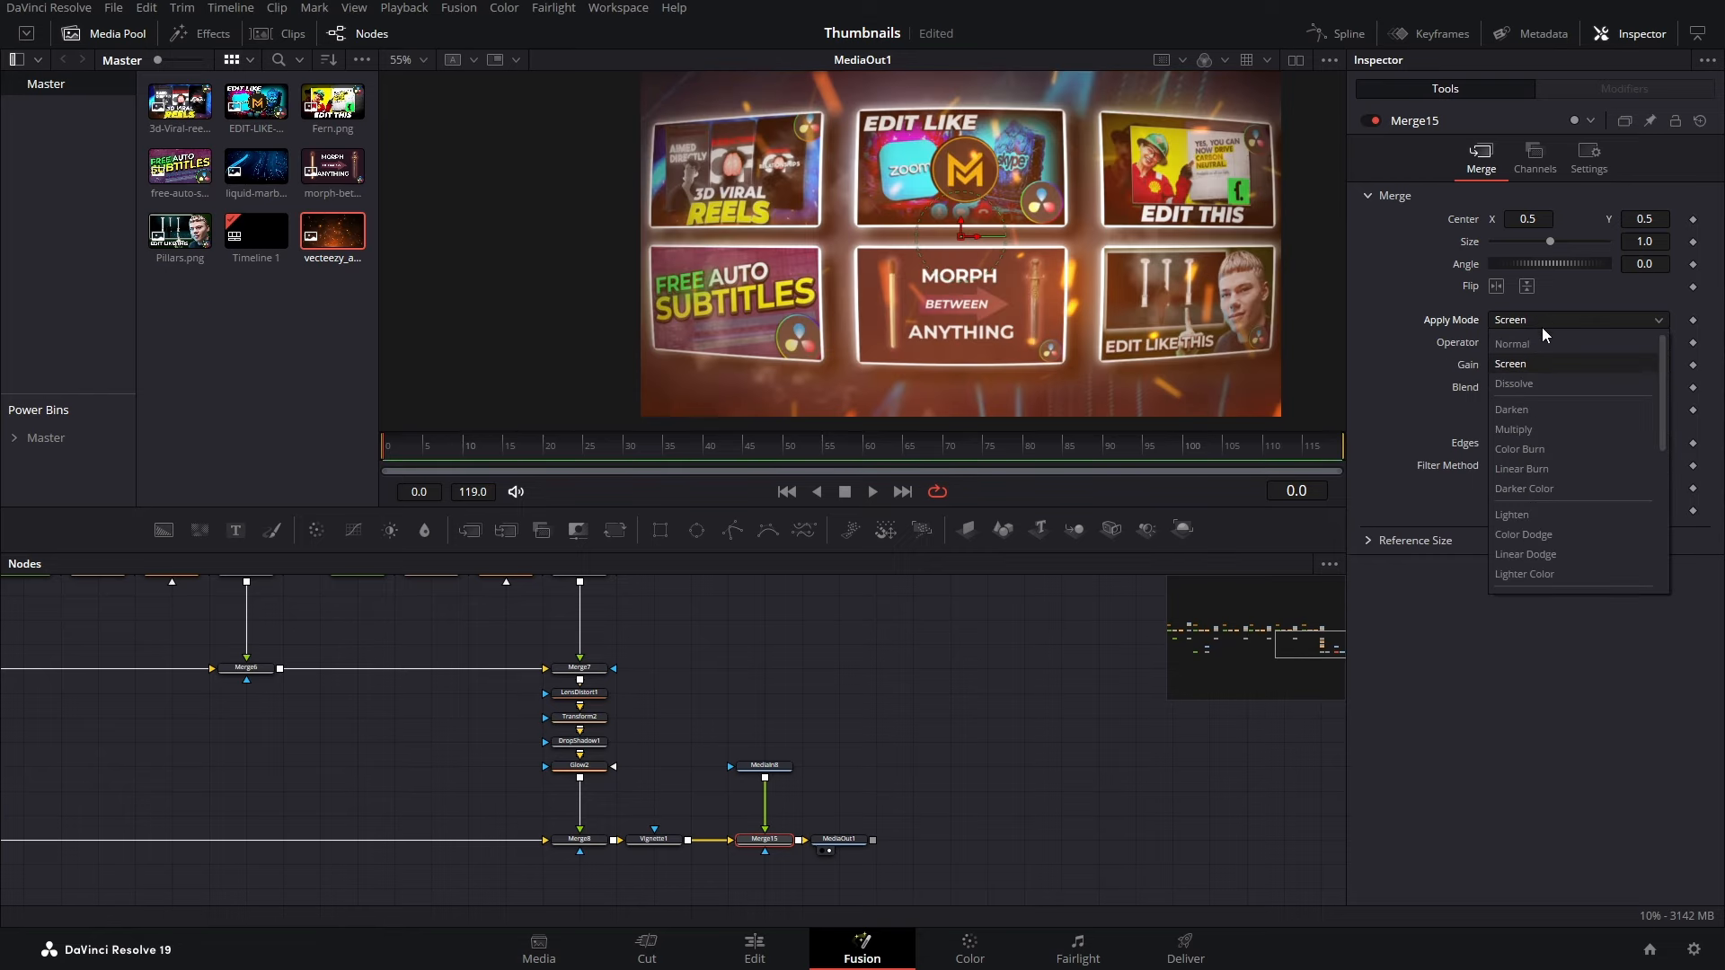
pyautogui.scroll(-3, 1560, 536)
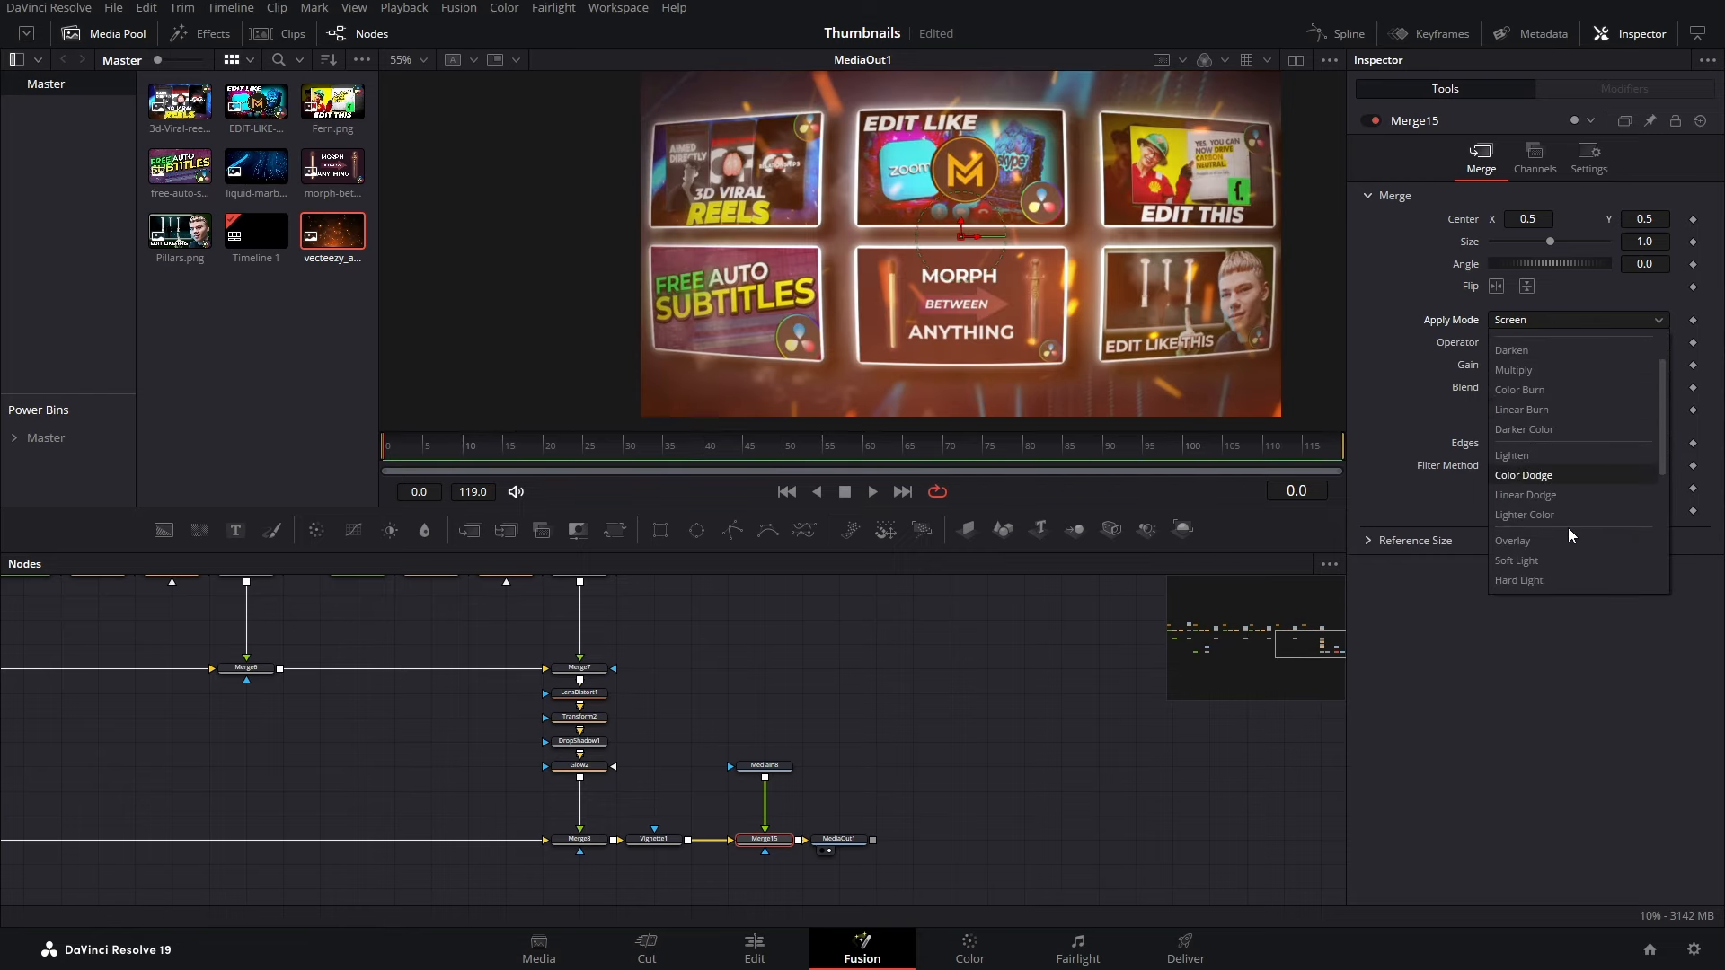
pyautogui.click(1538, 493)
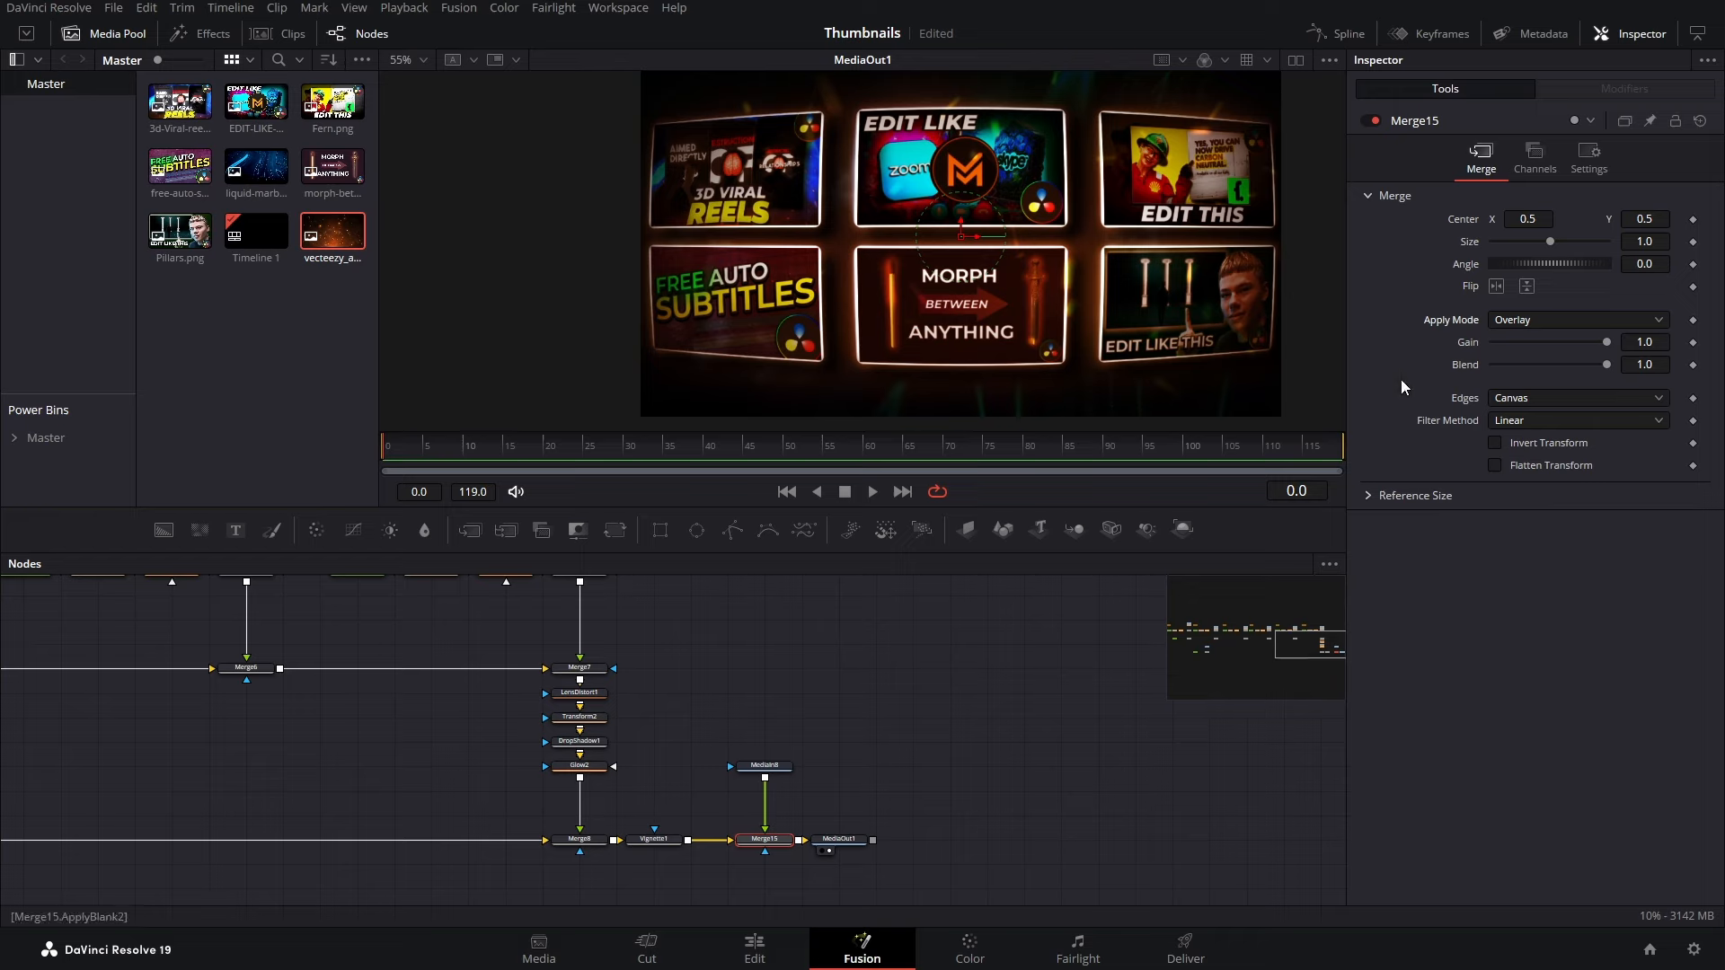
# Step: Set the fire-sparks merge's apply mode to Screen and its gain to 0.213
pyautogui.click(1548, 315)
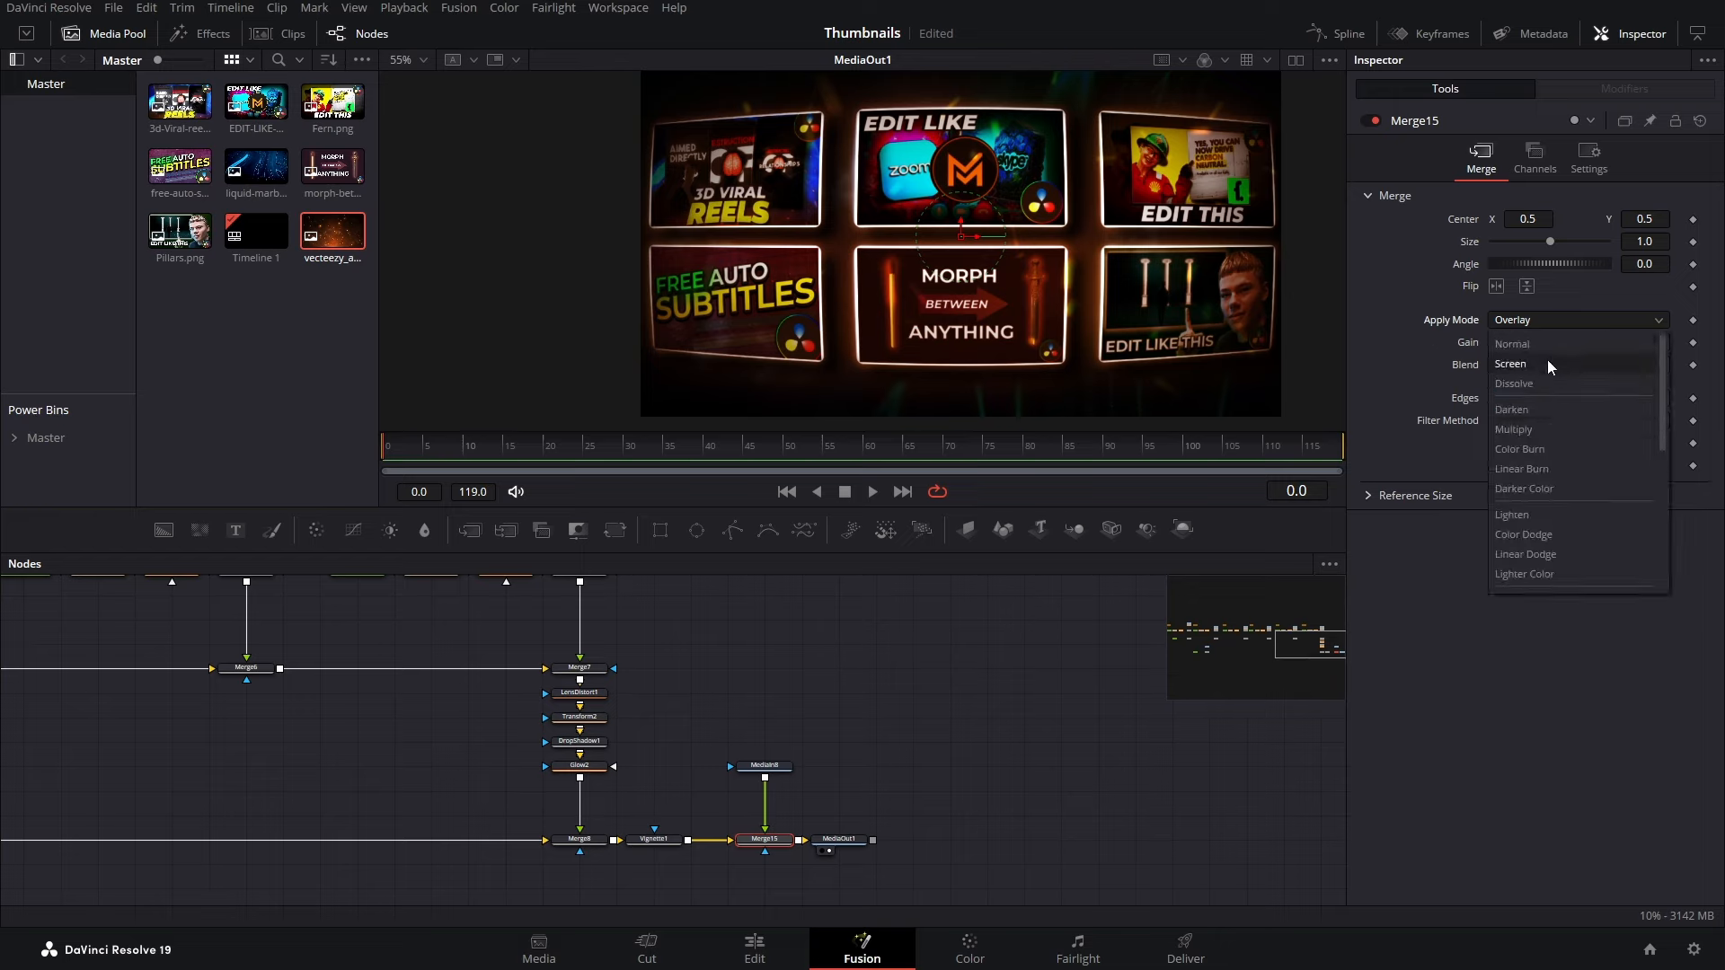
pyautogui.click(1547, 363)
pyautogui.moveTo(1601, 364); pyautogui.dragTo(1511, 369)
# Step: Duplicate the fire-sparks media with its merge and insert the copy into the connection after Merge1 in the background branch
pyautogui.moveTo(820, 719); pyautogui.dragTo(897, 897)
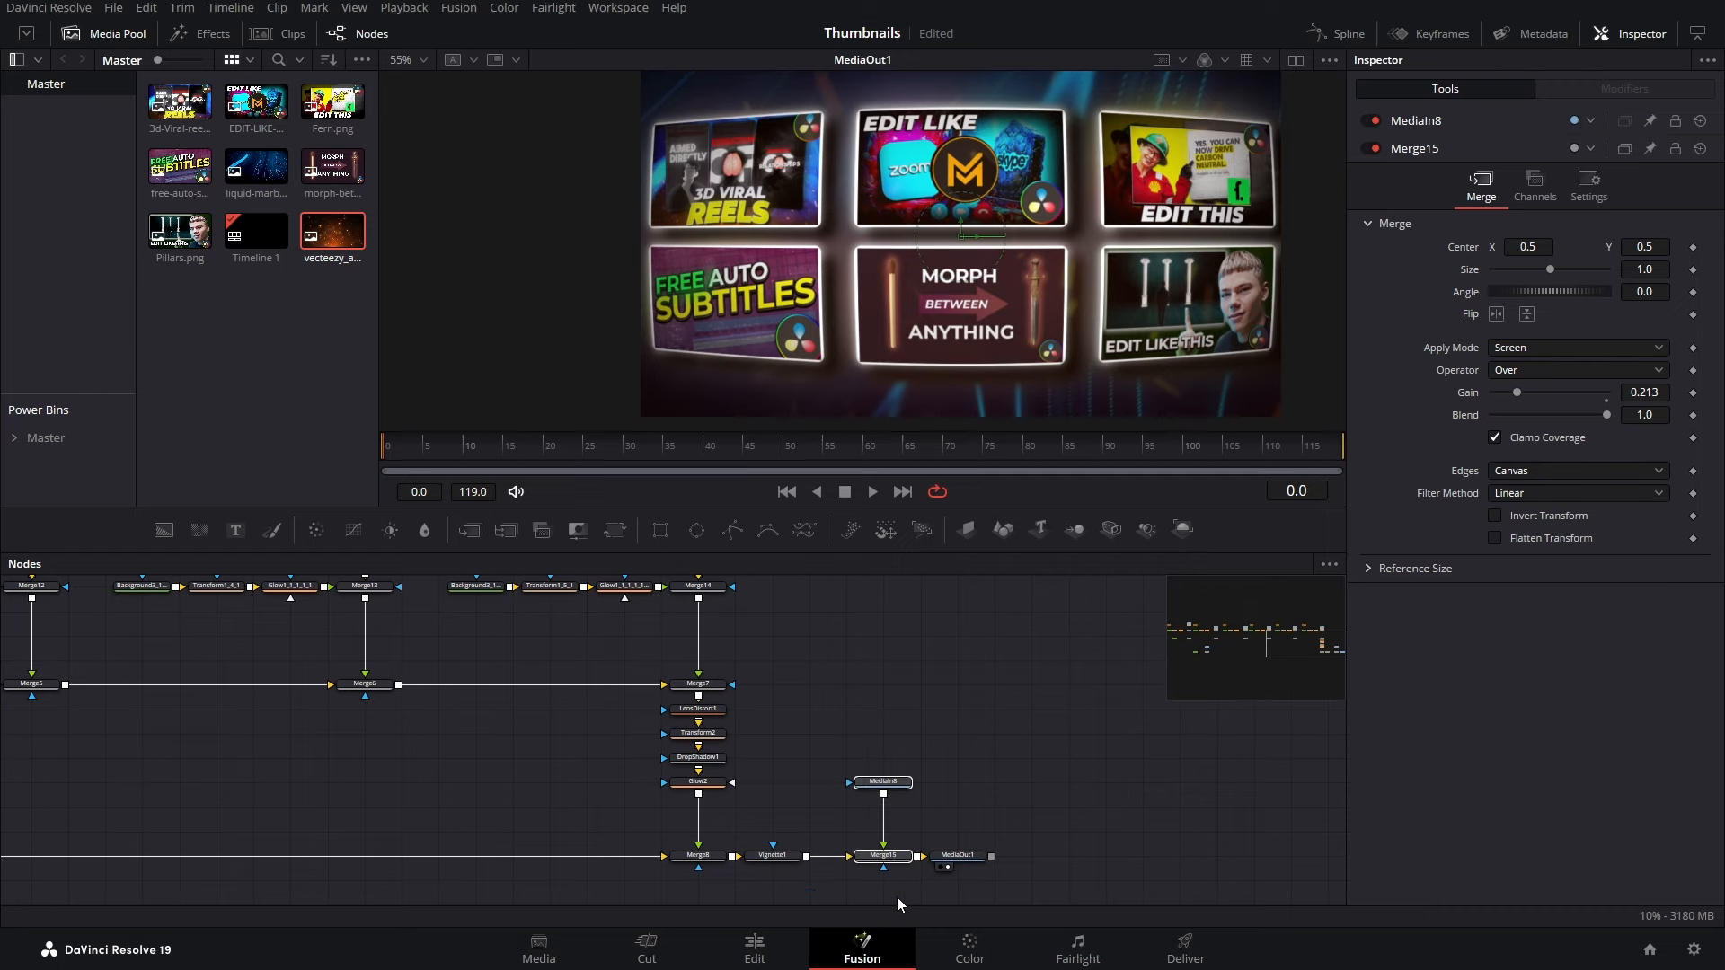
pyautogui.moveTo(182, 776); pyautogui.dragTo(826, 780)
pyautogui.moveTo(252, 794); pyautogui.dragTo(841, 701)
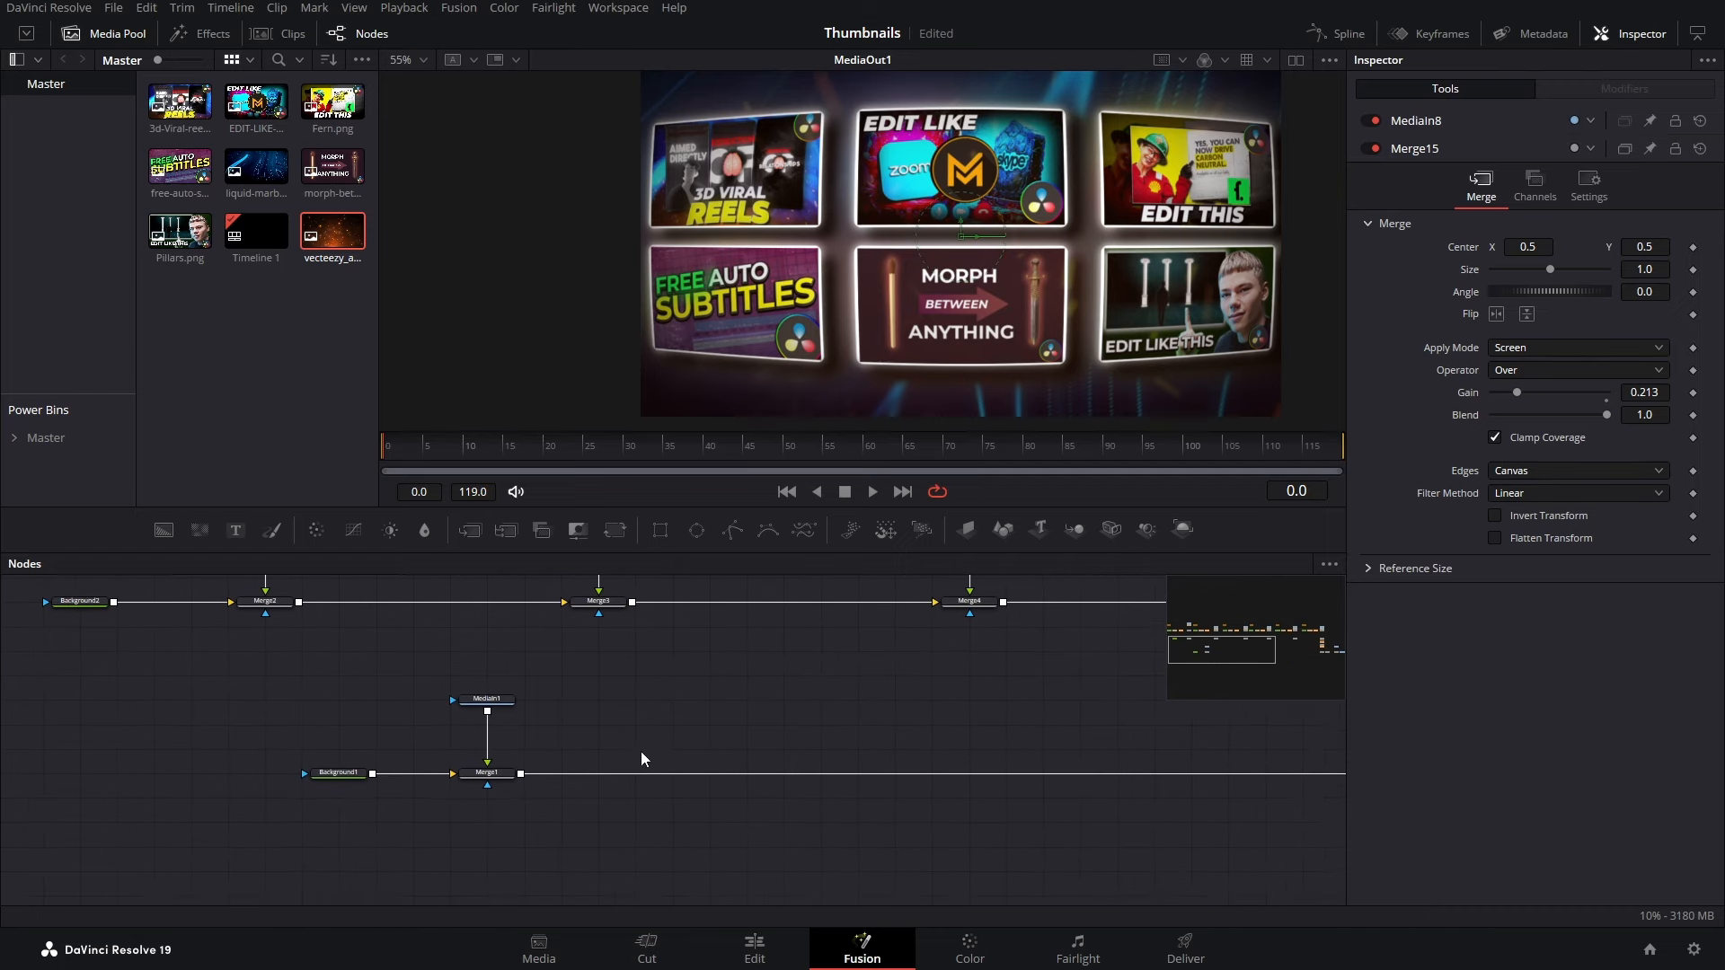
pyautogui.click(488, 700)
pyautogui.click(649, 712)
pyautogui.hotkey('ctrl', 'v')
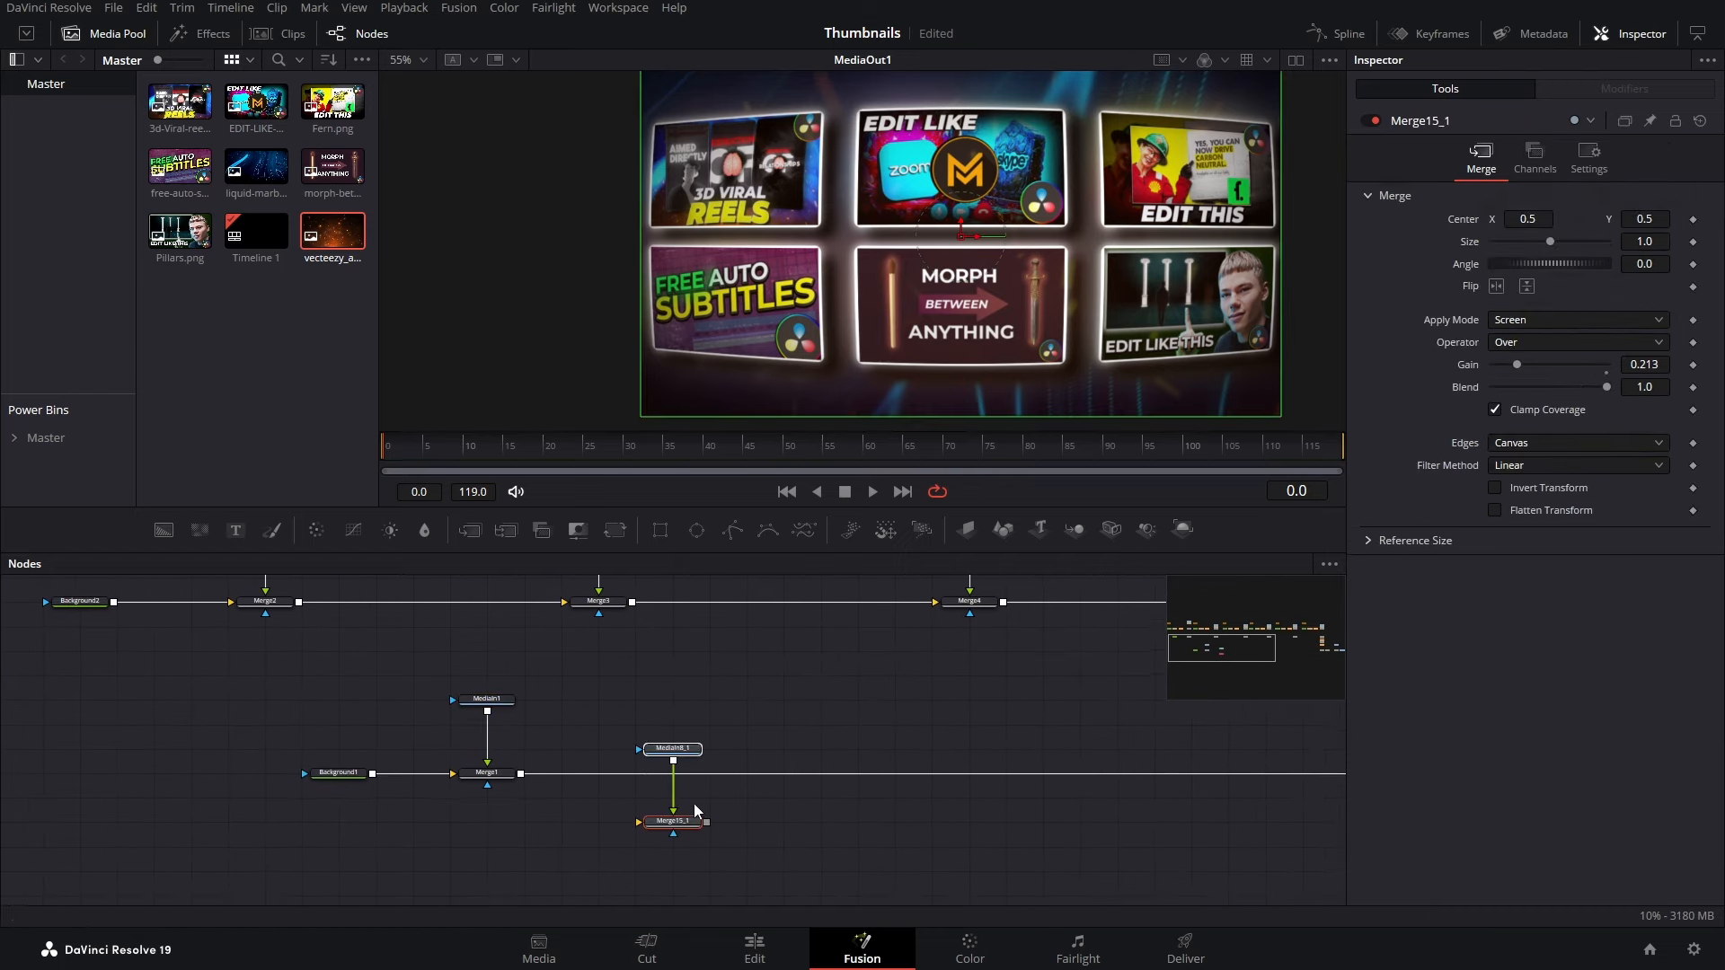
pyautogui.moveTo(675, 815); pyautogui.dragTo(638, 769)
# Step: Set the apply mode of the duplicated fire-sparks merge to Multiply
pyautogui.click(1563, 348)
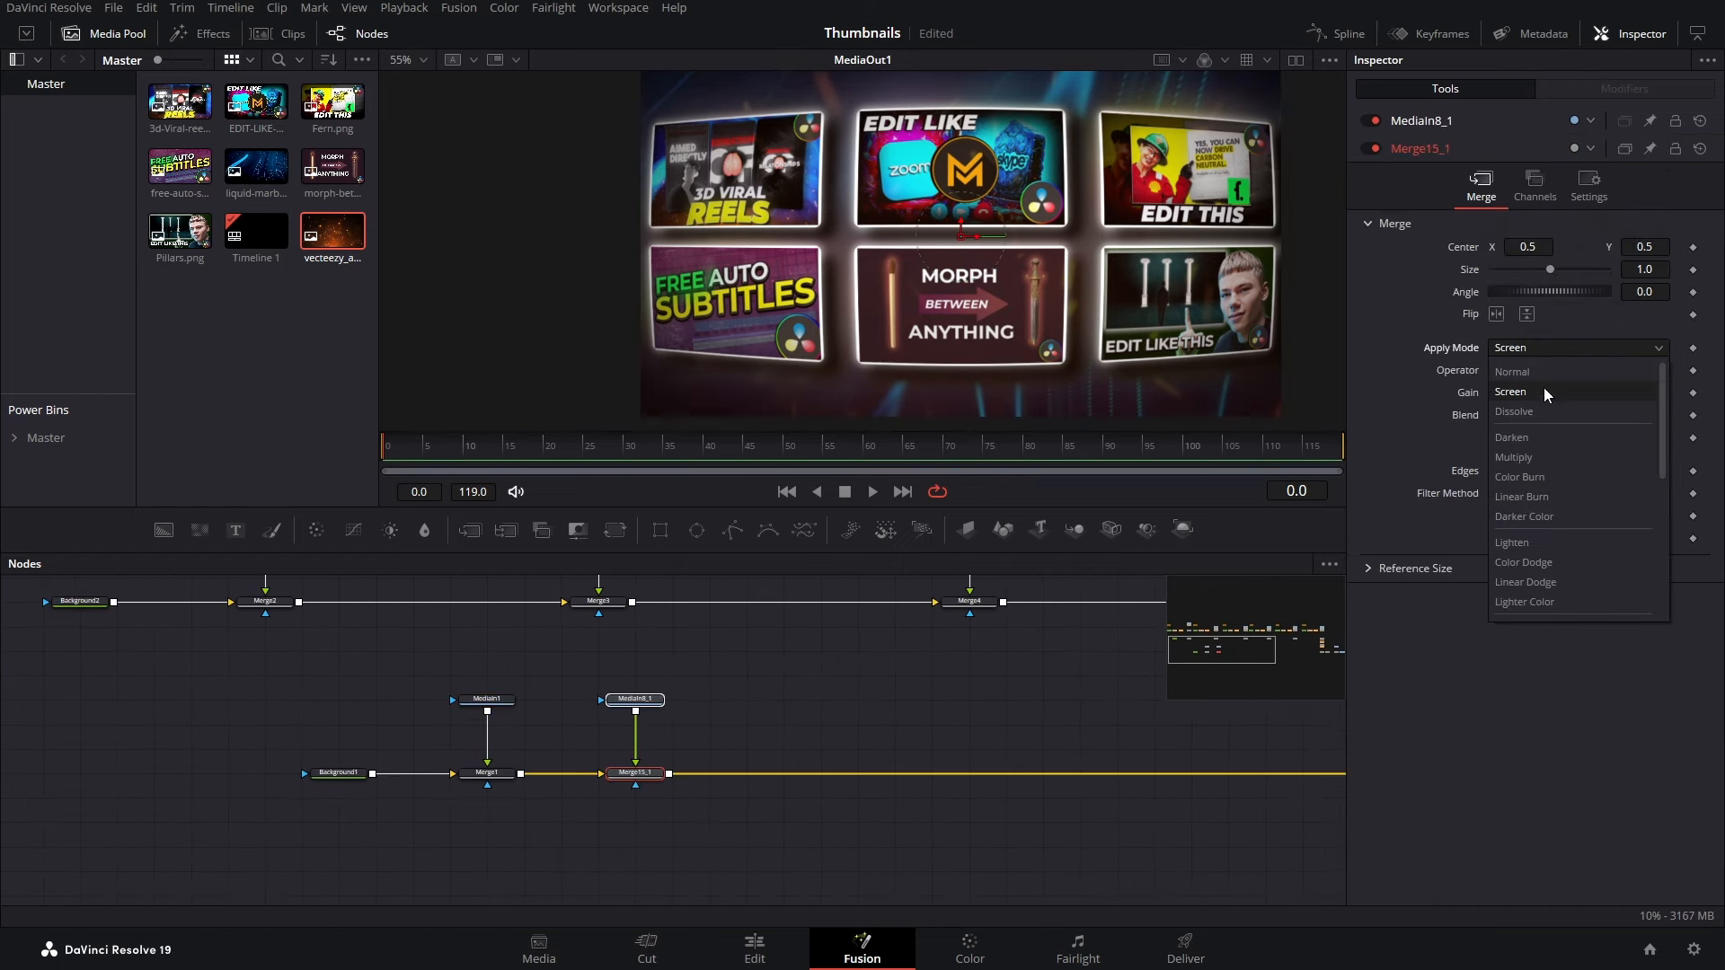
pyautogui.click(1536, 467)
pyautogui.scroll(-3, 902, 355)
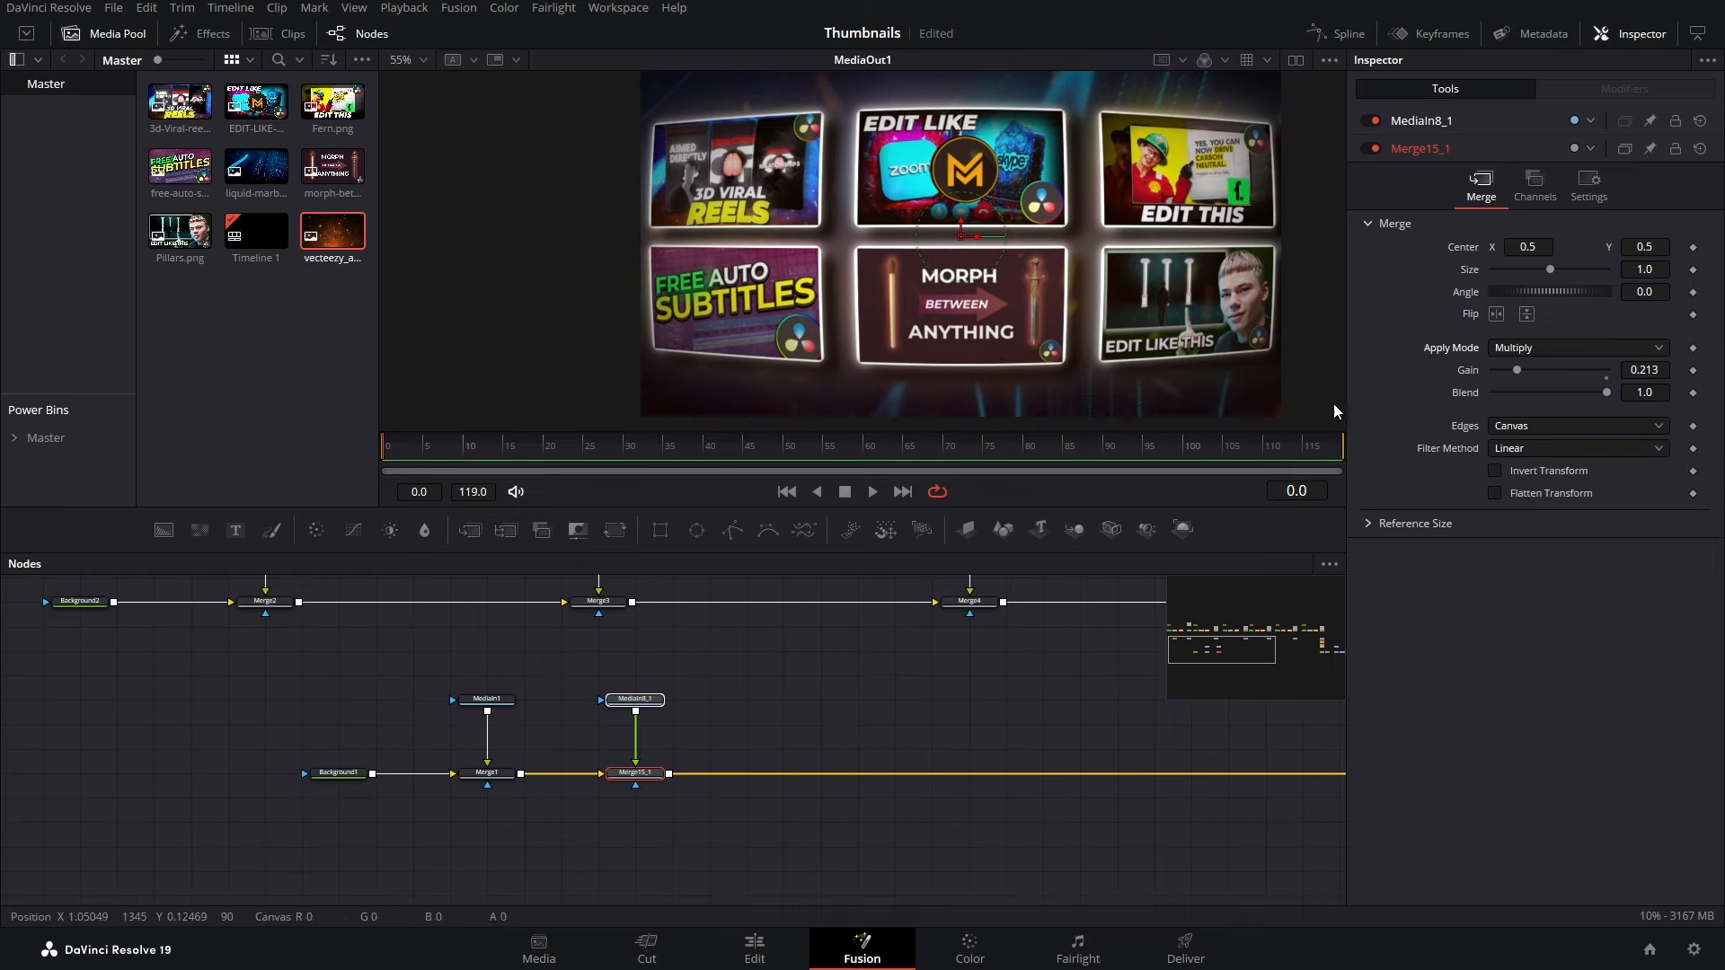
# Step: Adjust the overall blend in the settings of the original fire-sparks merge, Merge15
pyautogui.moveTo(894, 704); pyautogui.dragTo(297, 749)
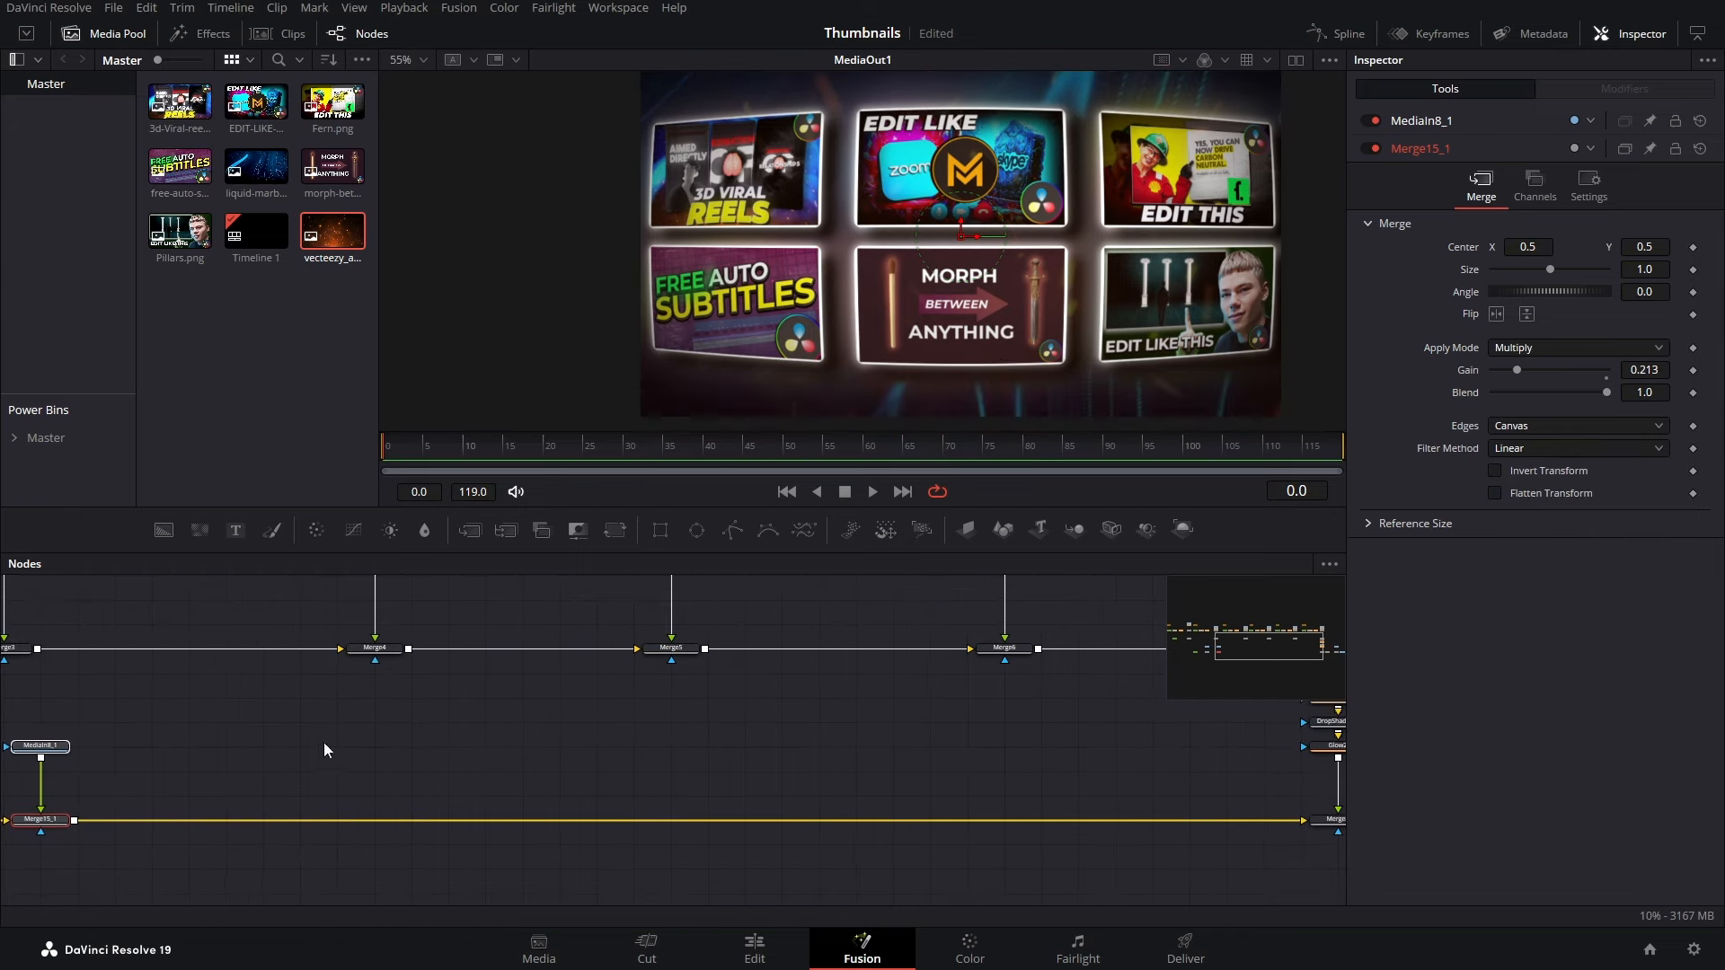
pyautogui.moveTo(905, 758); pyautogui.dragTo(414, 791)
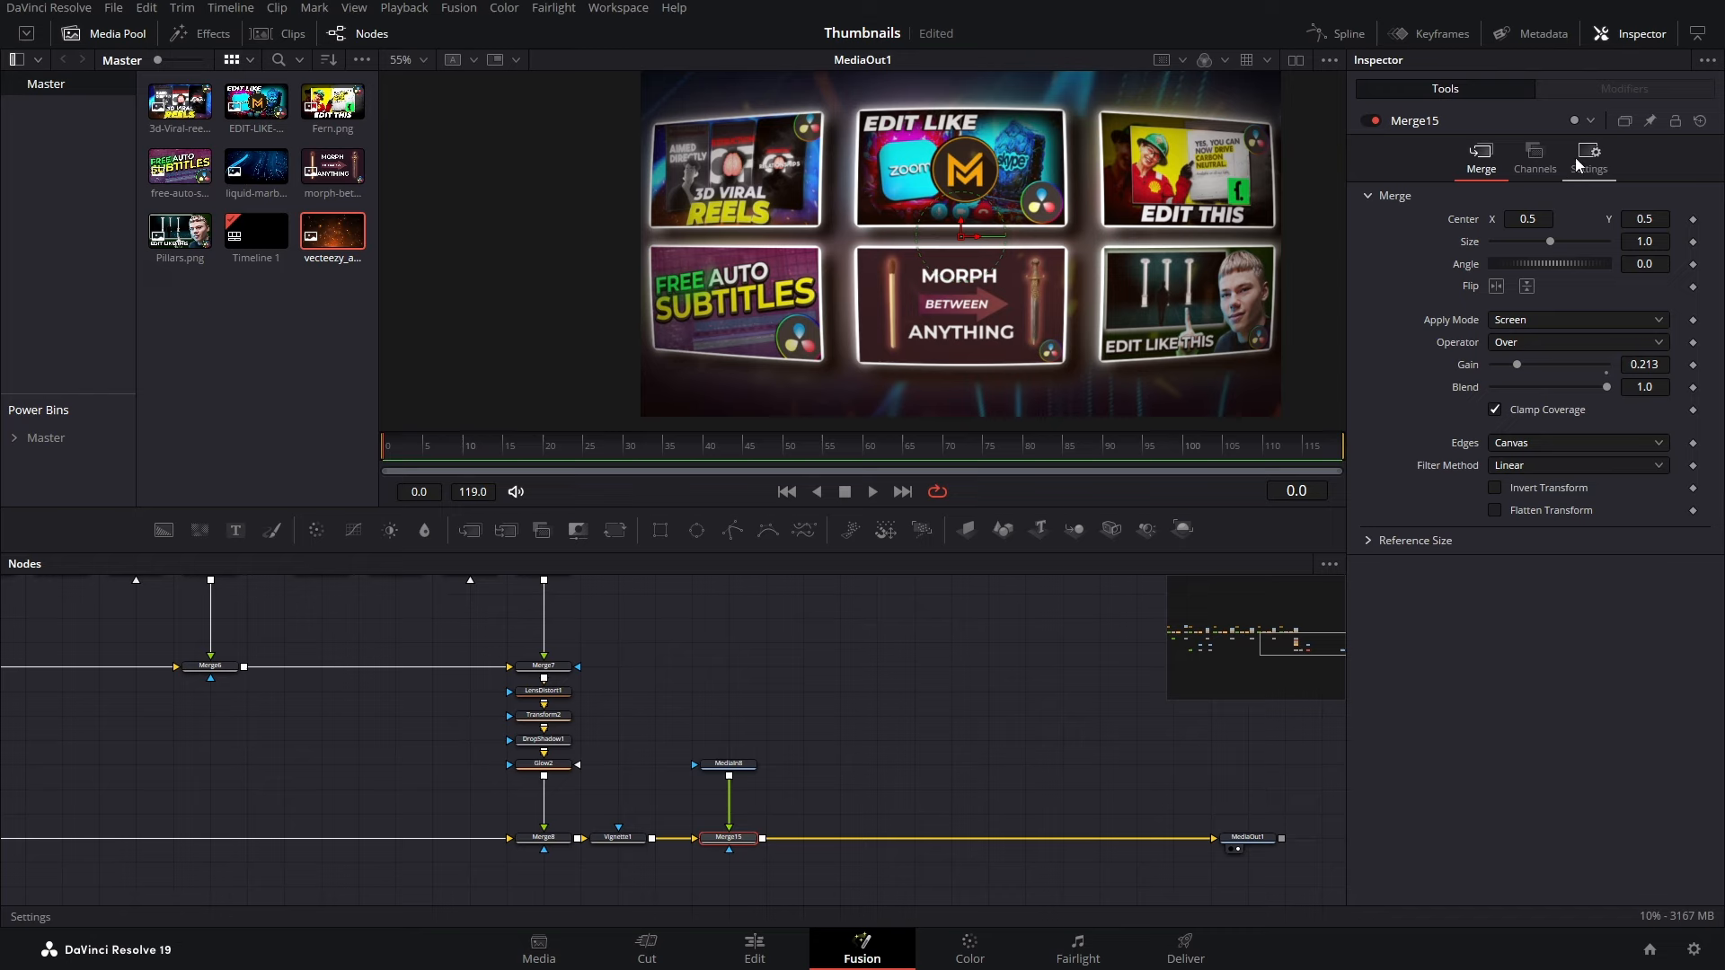
pyautogui.click(1596, 156)
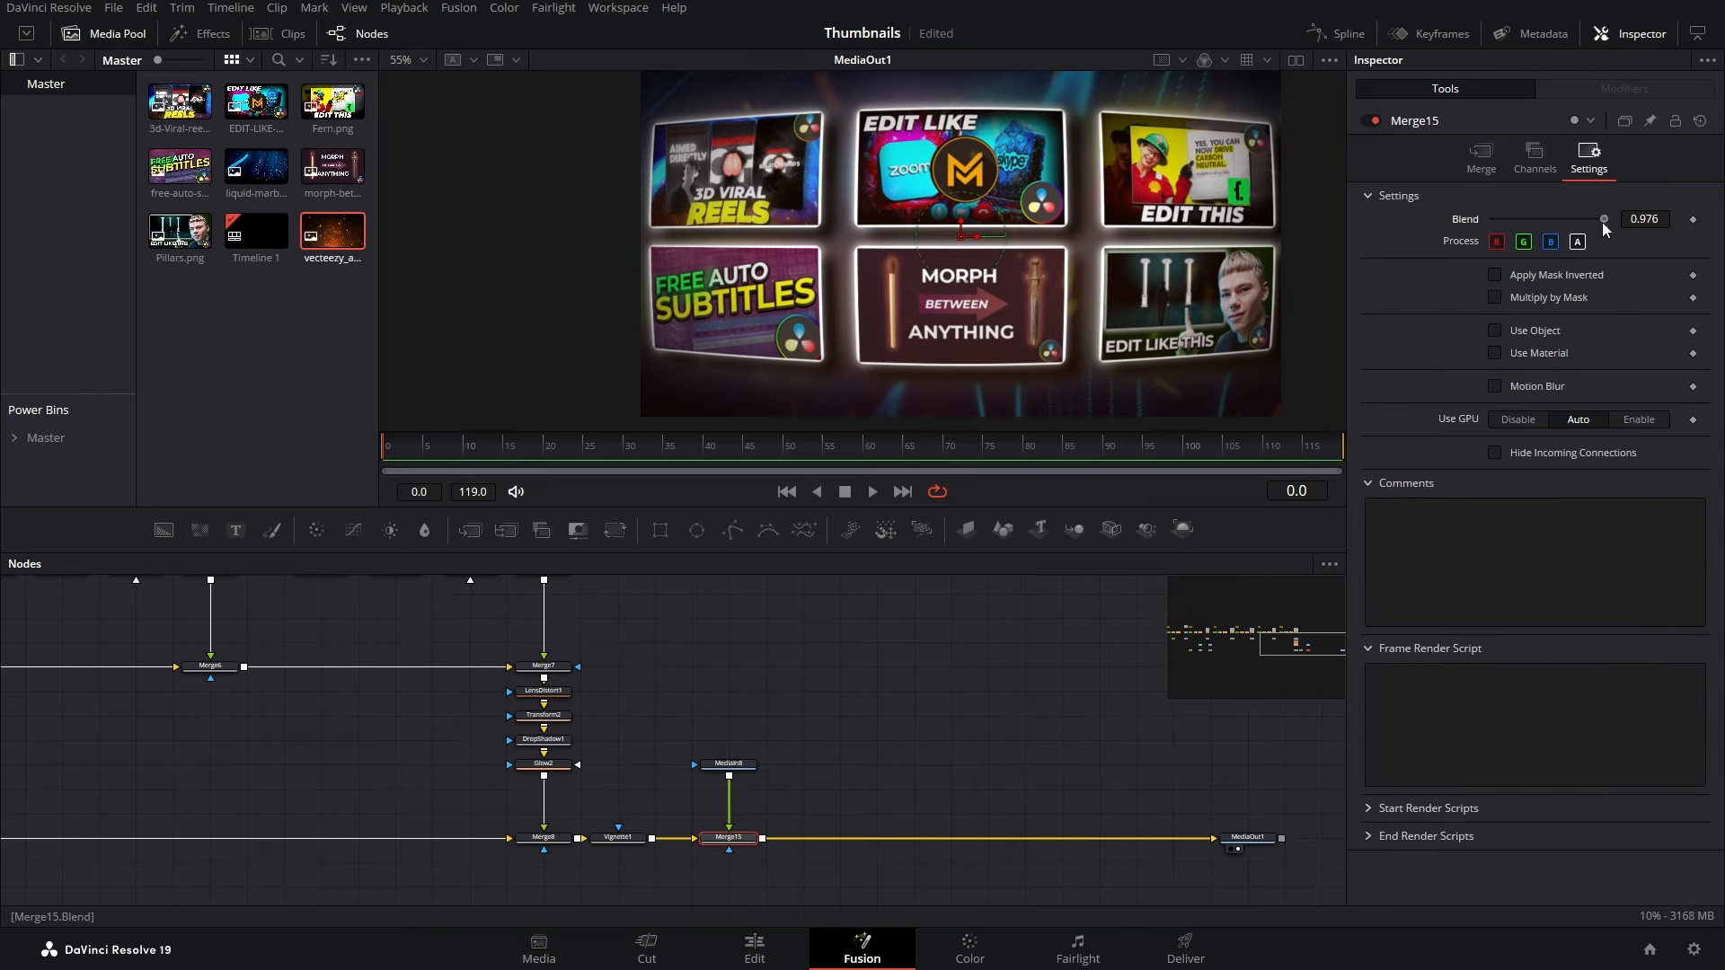
pyautogui.moveTo(1604, 225); pyautogui.dragTo(1607, 226)
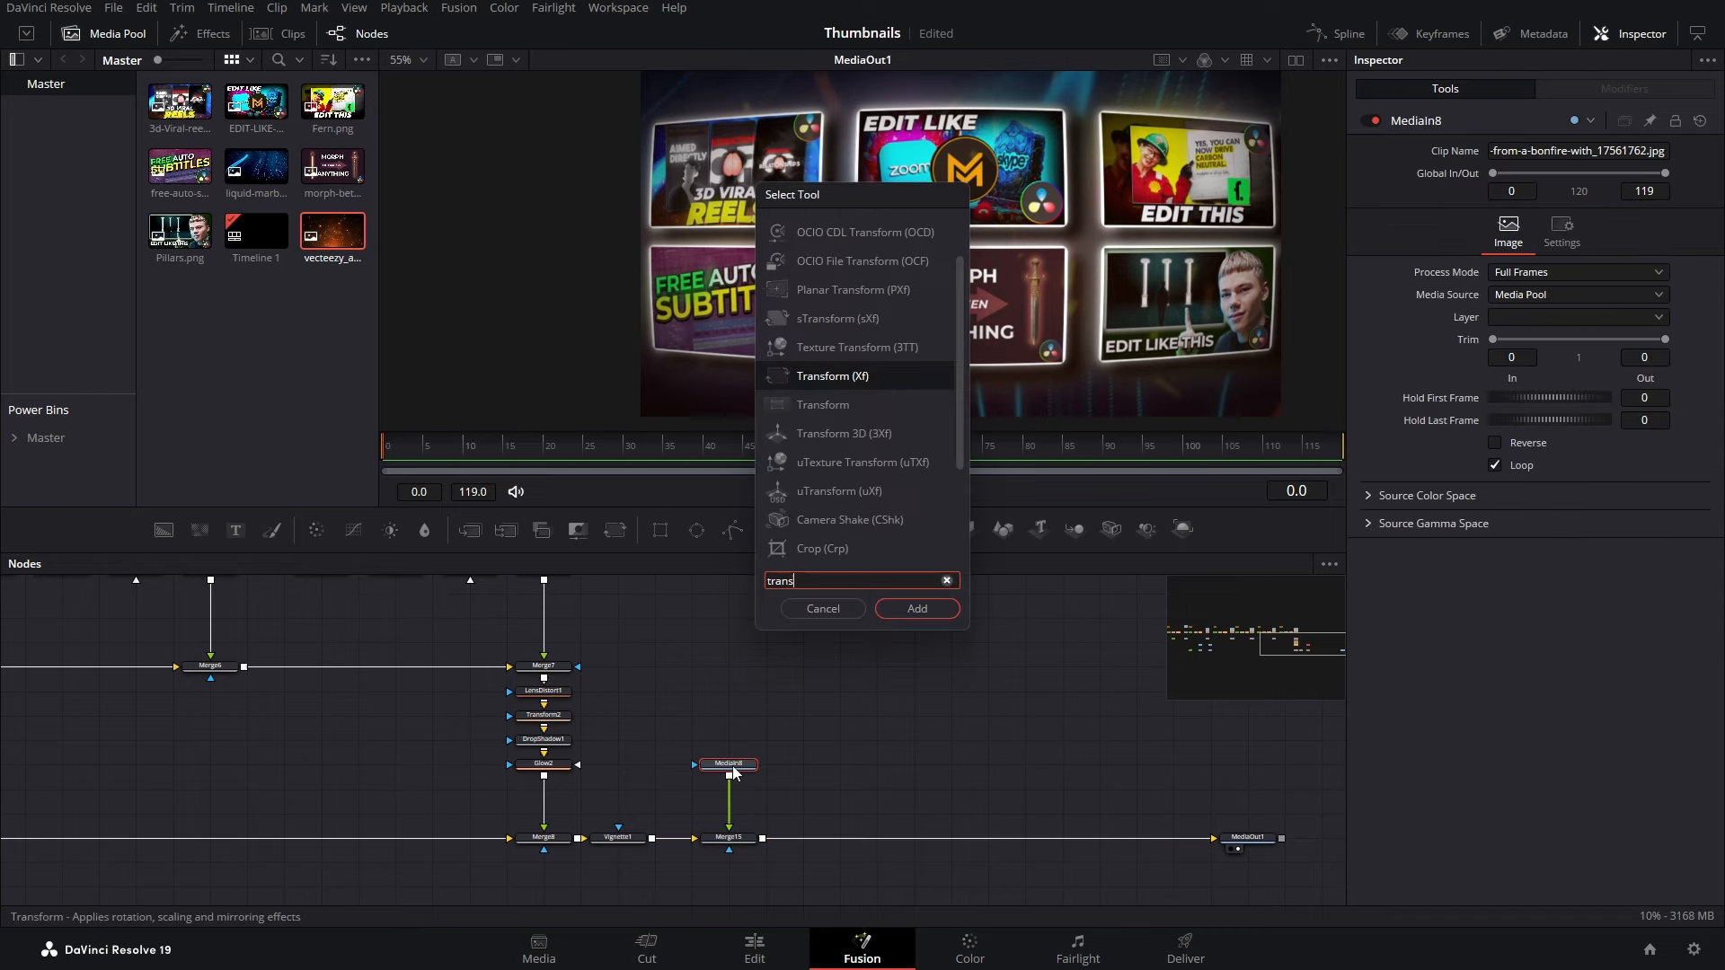
# Step: Add a Transform (Xf) node after the fire-sparks media MediaIn8 and set its size to 0.39
pyautogui.press('Return')
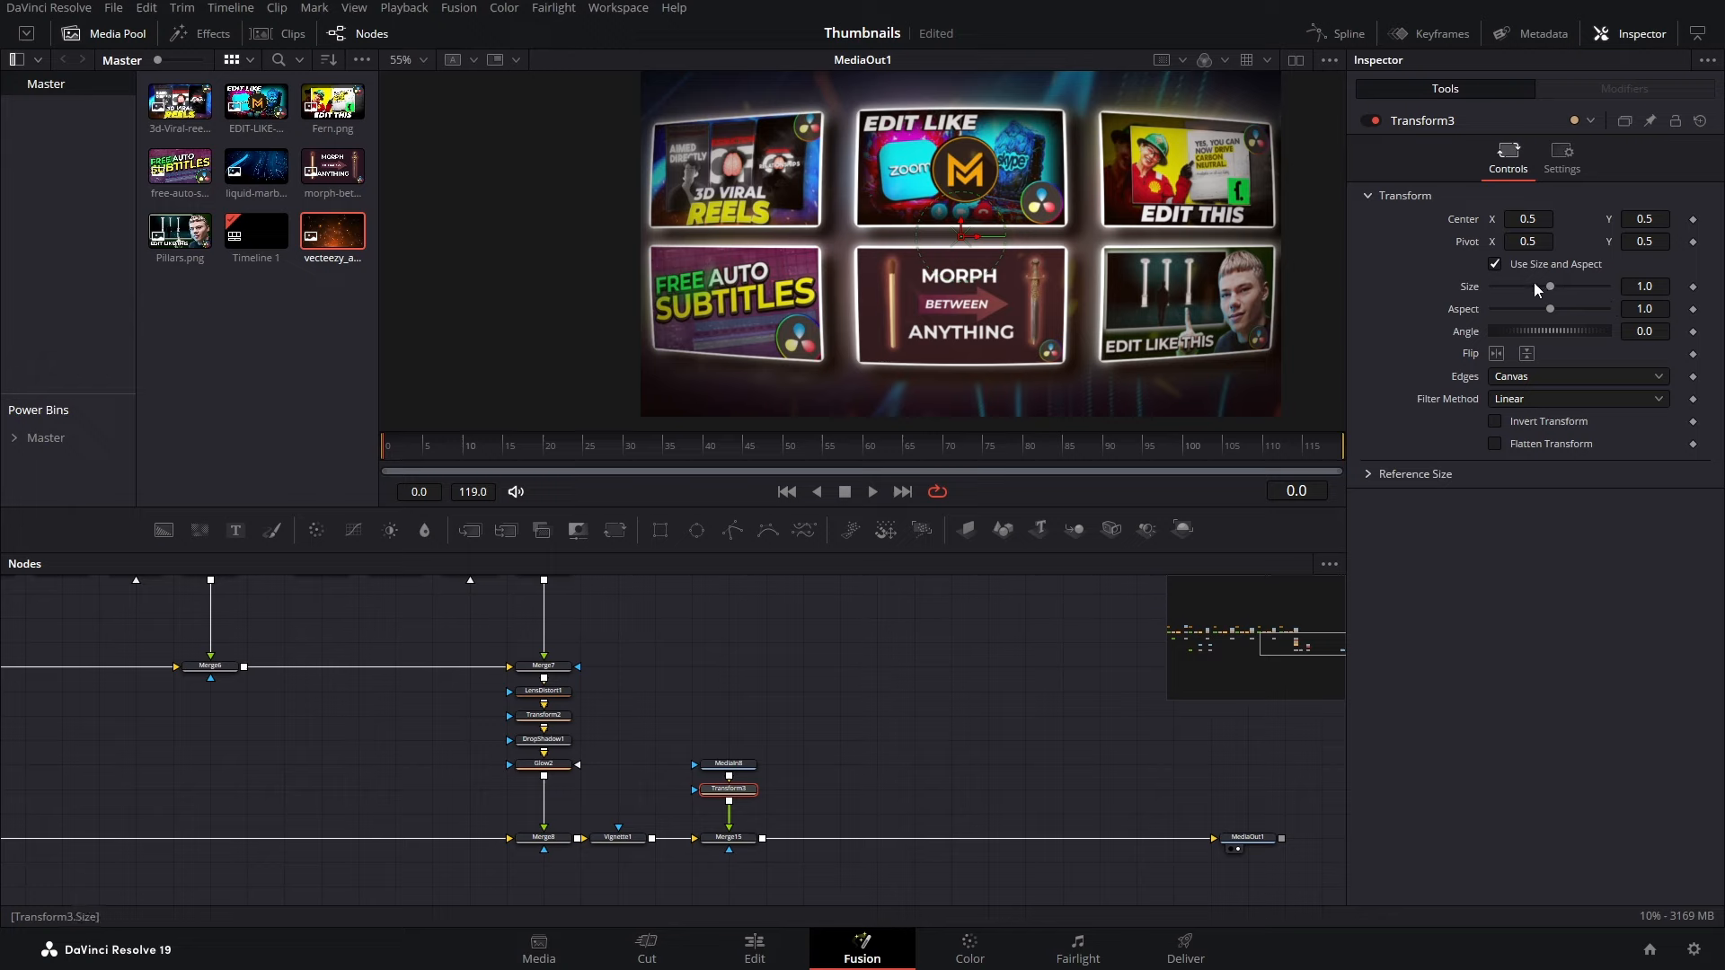
pyautogui.moveTo(1552, 282); pyautogui.dragTo(1518, 293)
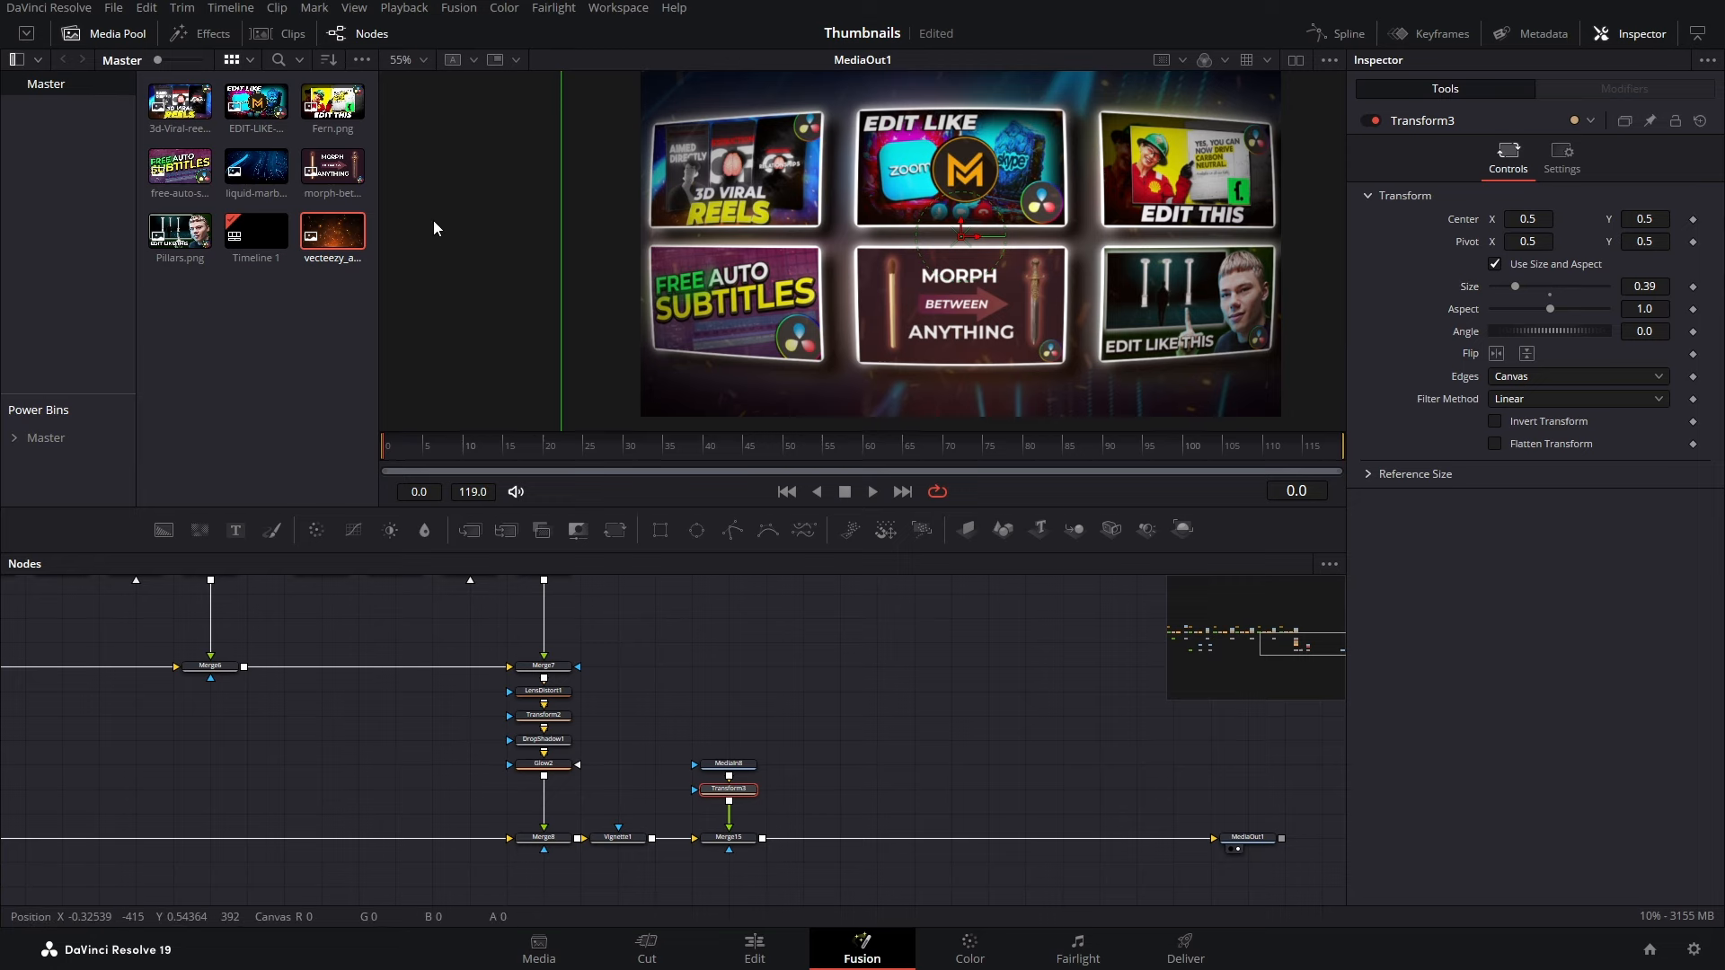
pyautogui.moveTo(433, 222); pyautogui.dragTo(395, 254)
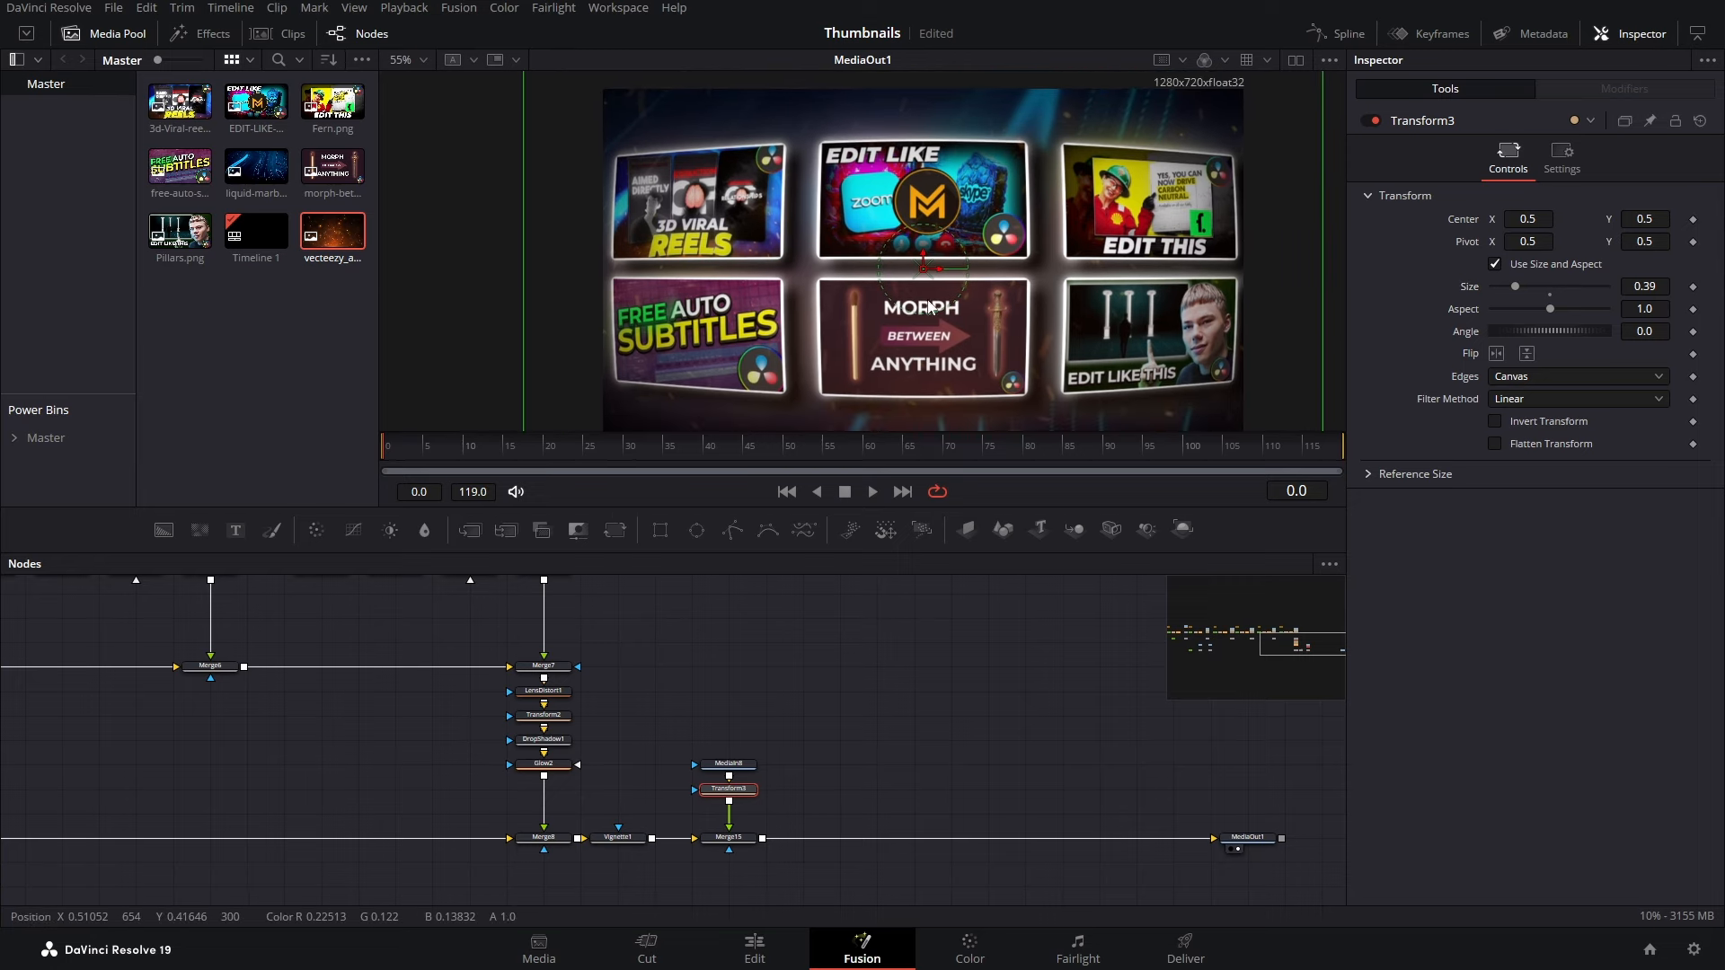
pyautogui.moveTo(523, 325)
pyautogui.mouseDown()
pyautogui.moveTo(489, 342)
pyautogui.moveTo(412, 203)
pyautogui.moveTo(439, 293)
pyautogui.moveTo(500, 320)
pyautogui.mouseUp()
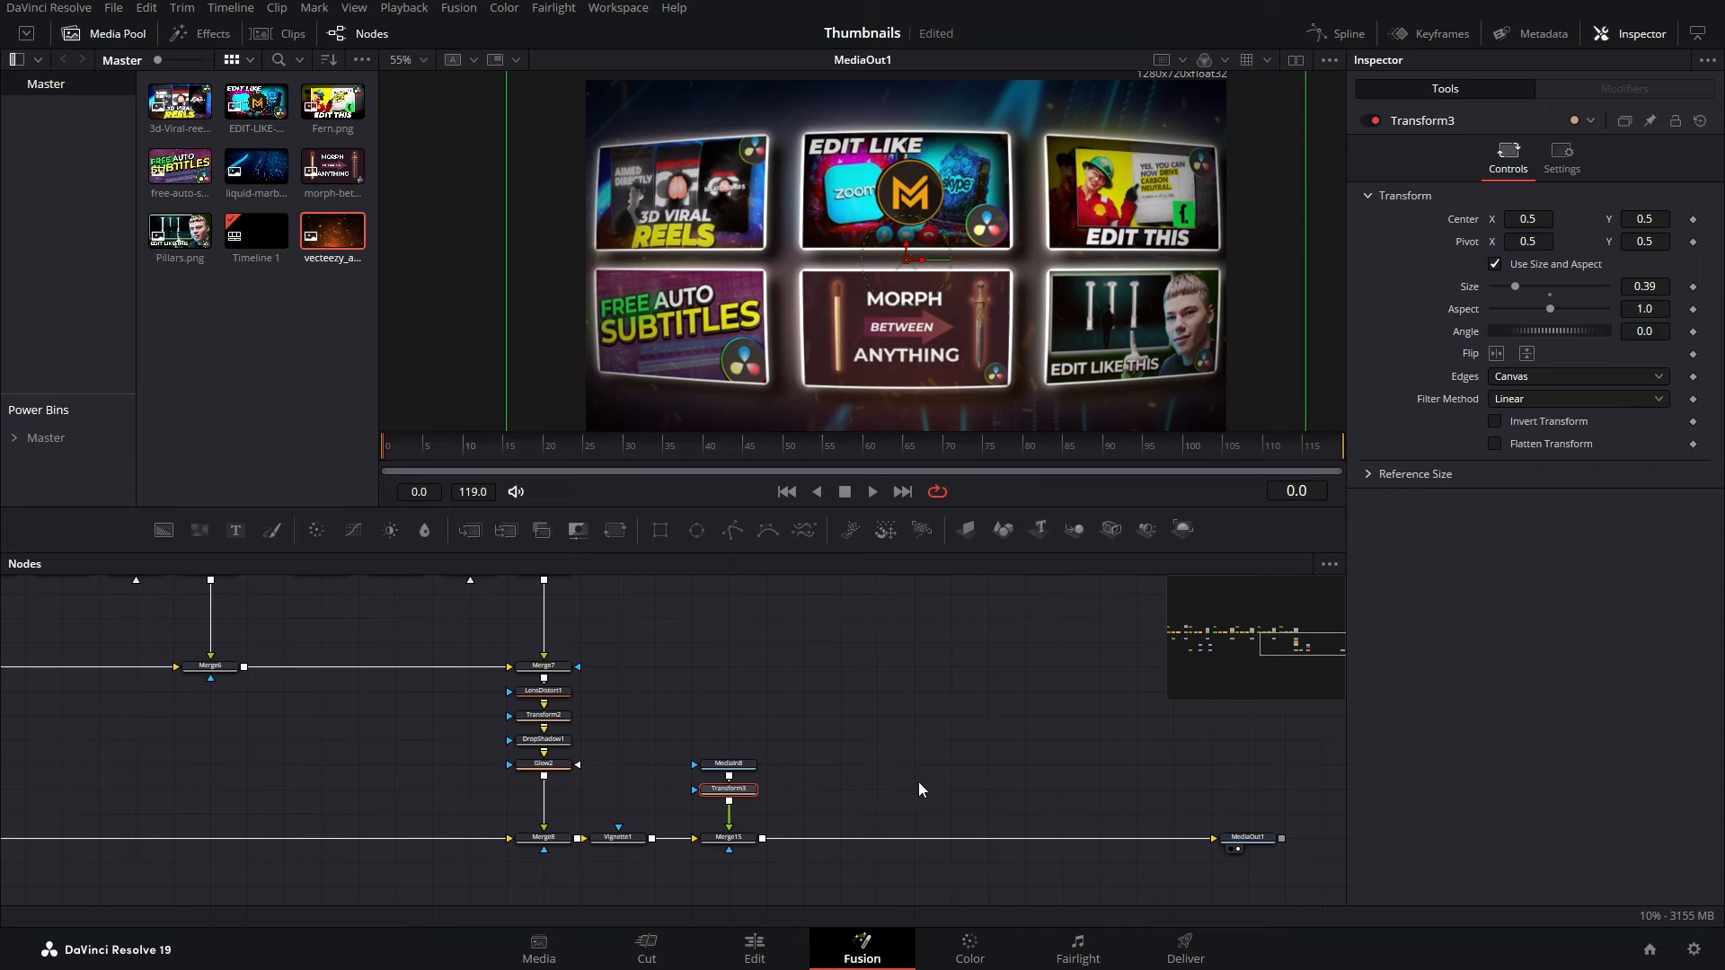
# Step: Merge a new Text node over Merge15's output and enter the text HOW TO MAKE
pyautogui.click(235, 530)
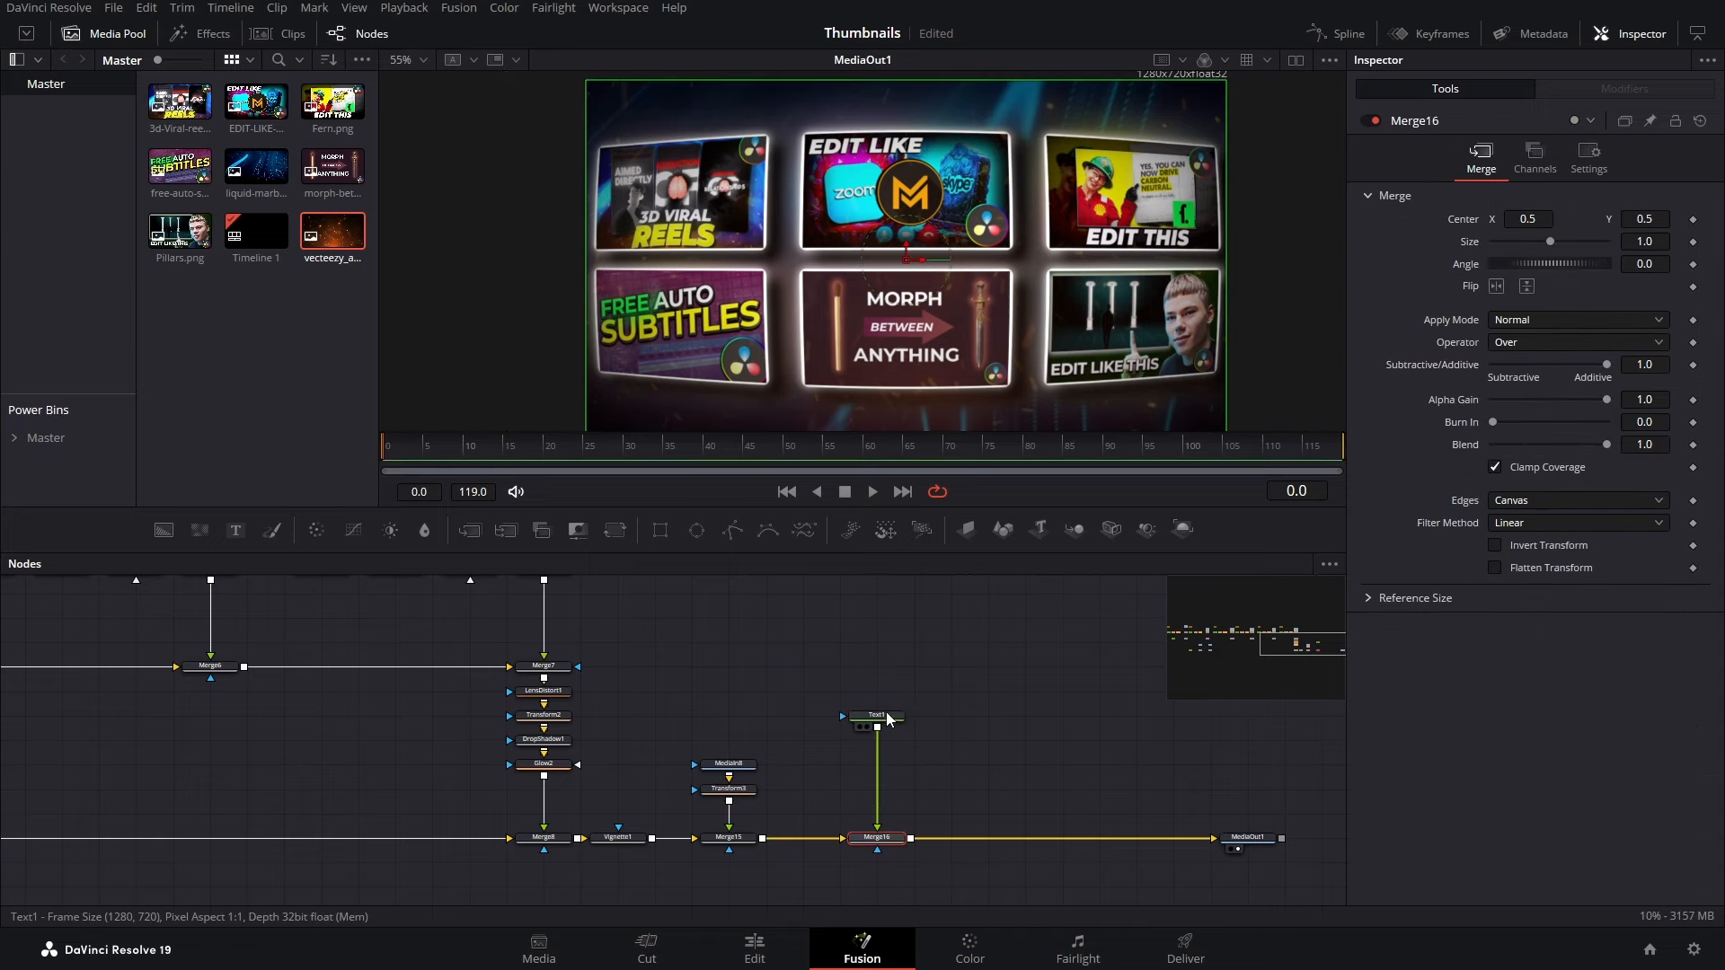
pyautogui.click(886, 718)
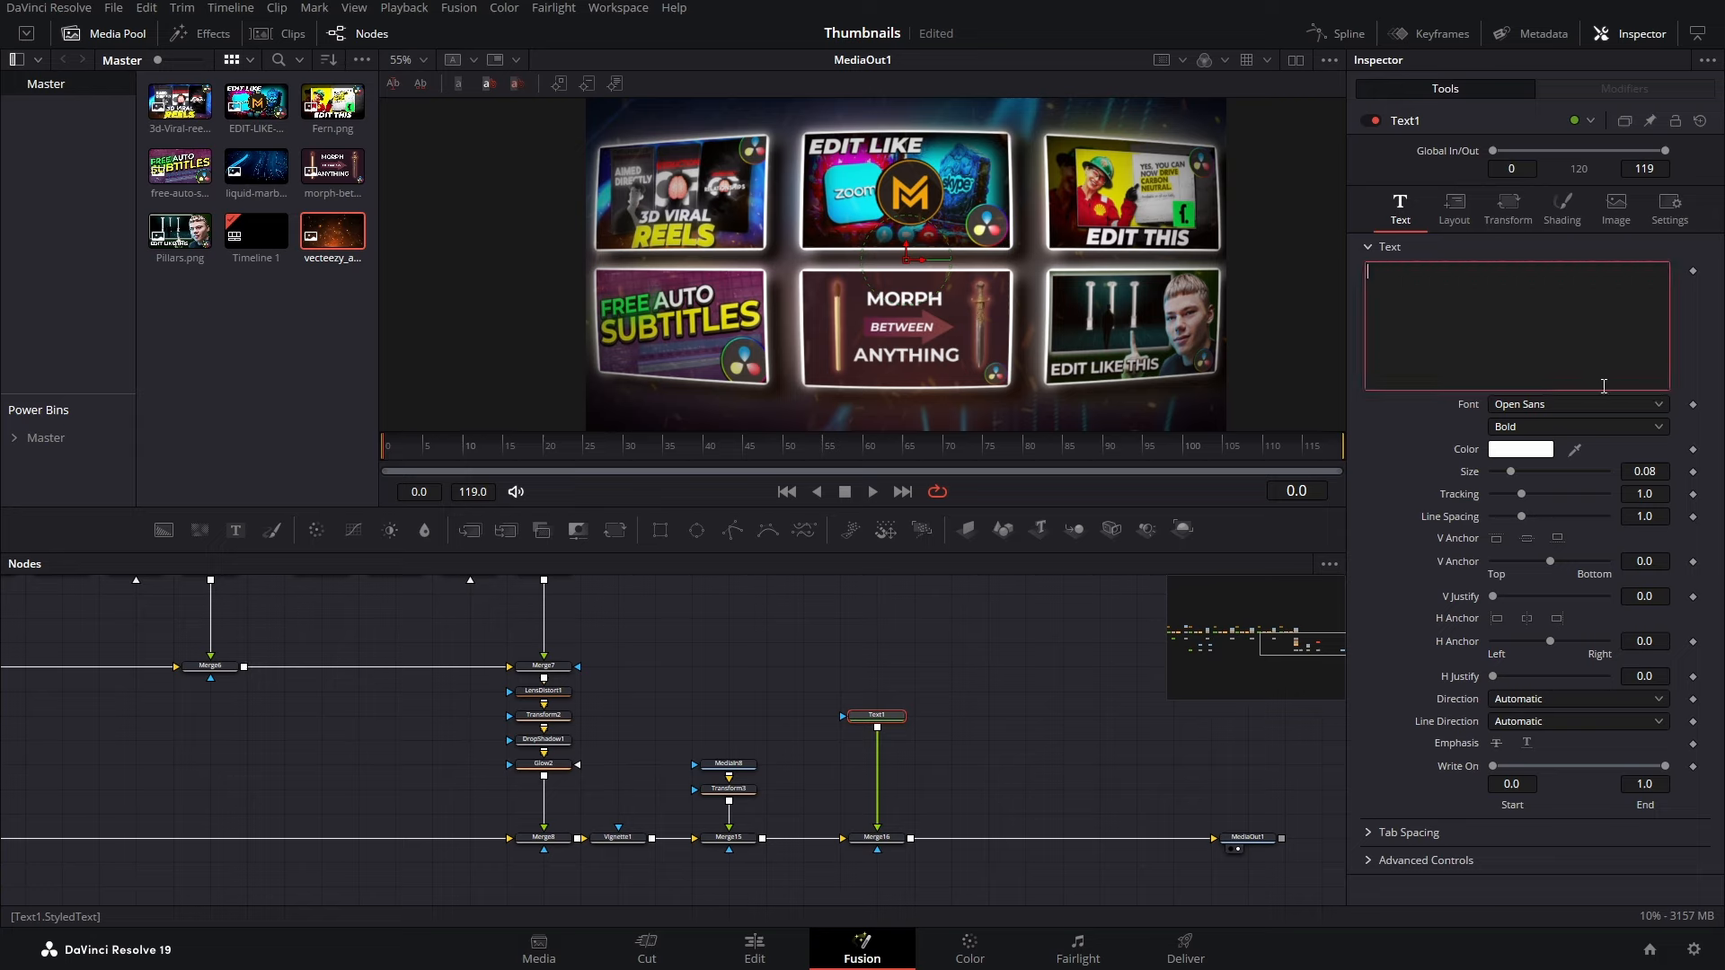
pyautogui.write('HOW TO MAKE')
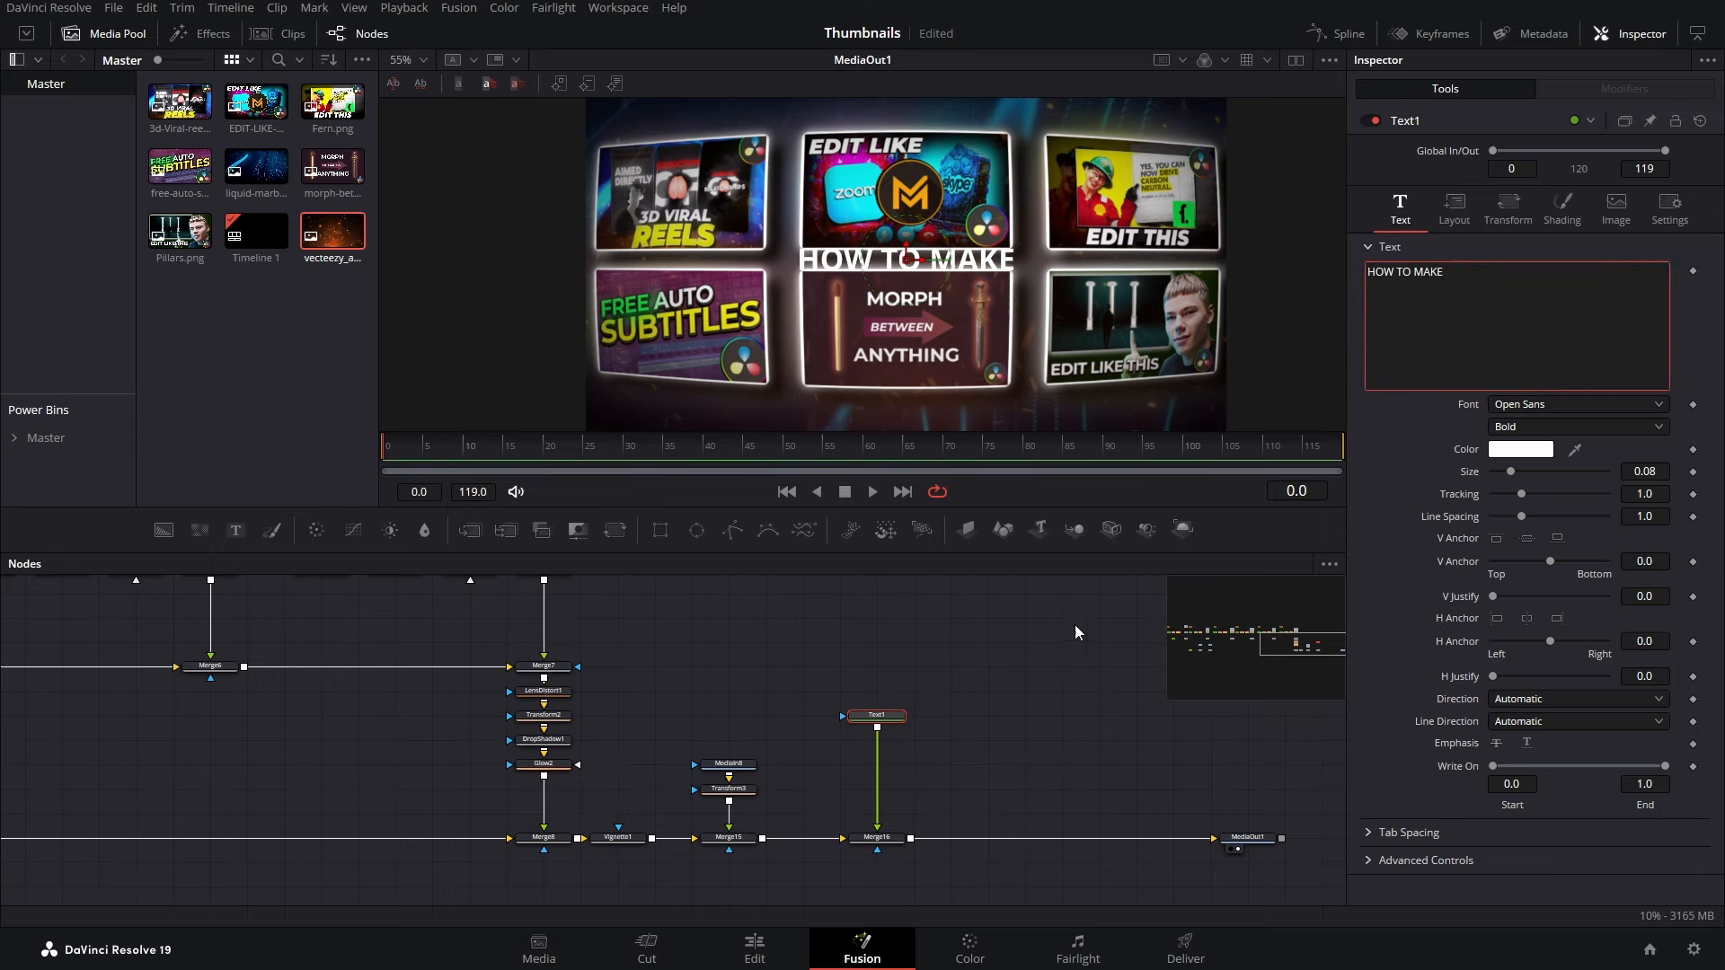
# Step: Set the HOW TO MAKE text's font to Montserrat with the Black style
pyautogui.click(1574, 404)
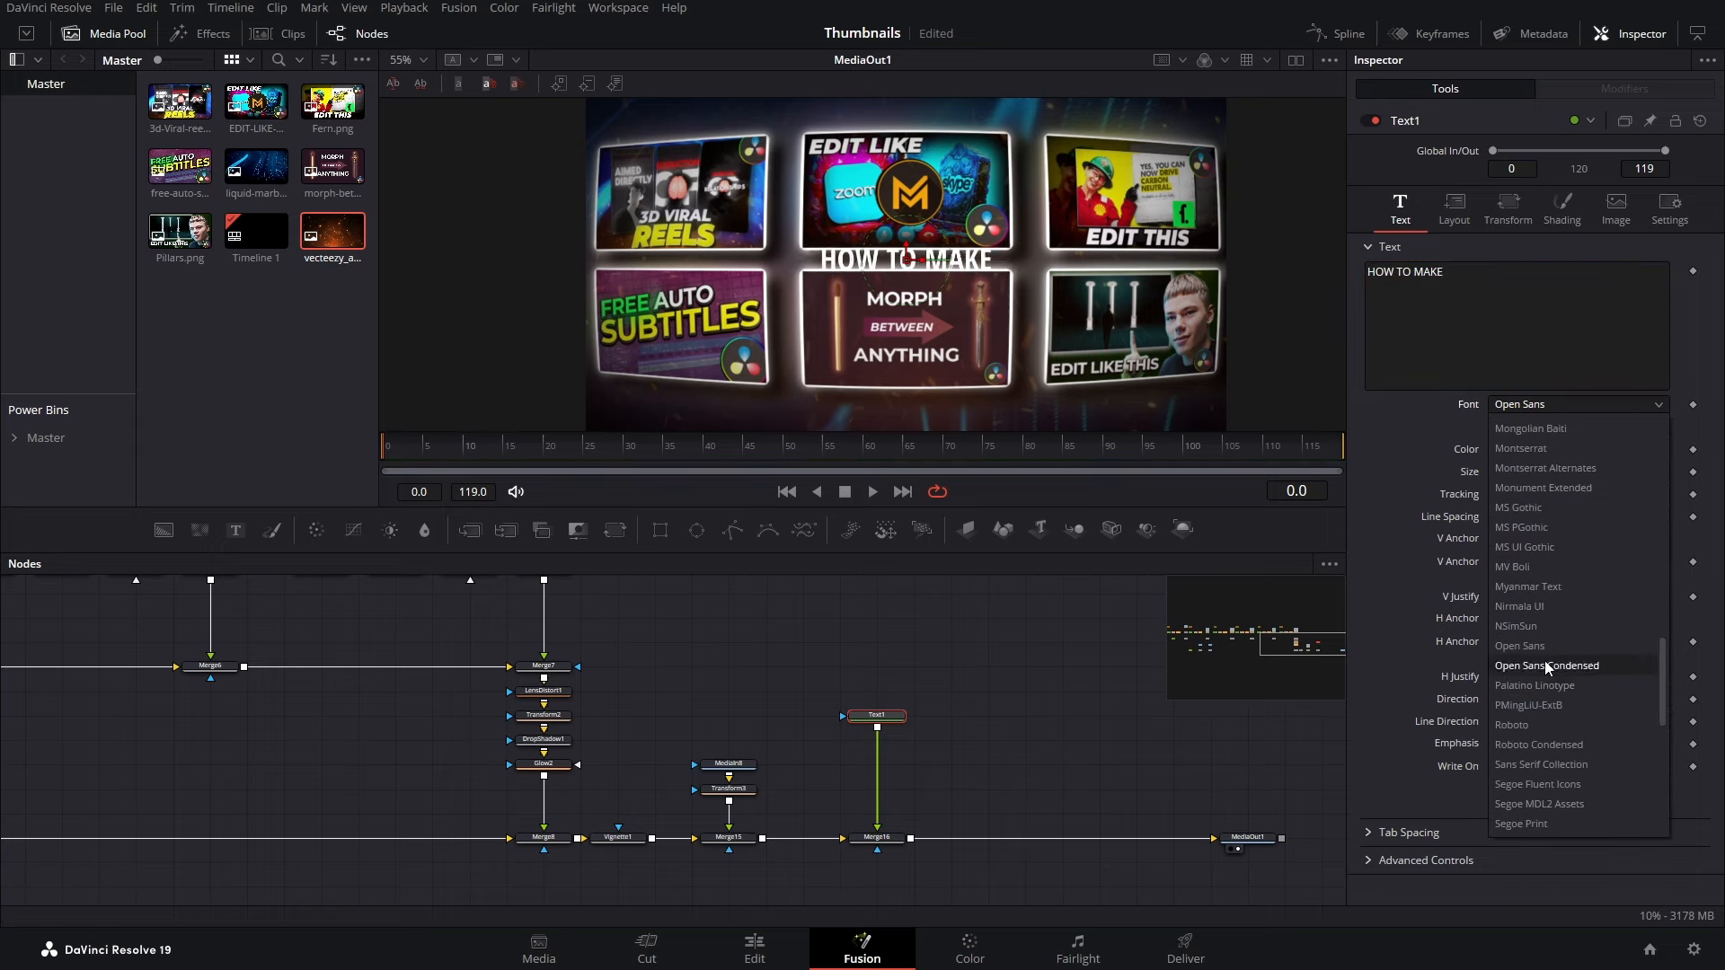
pyautogui.click(1564, 686)
pyautogui.click(1579, 427)
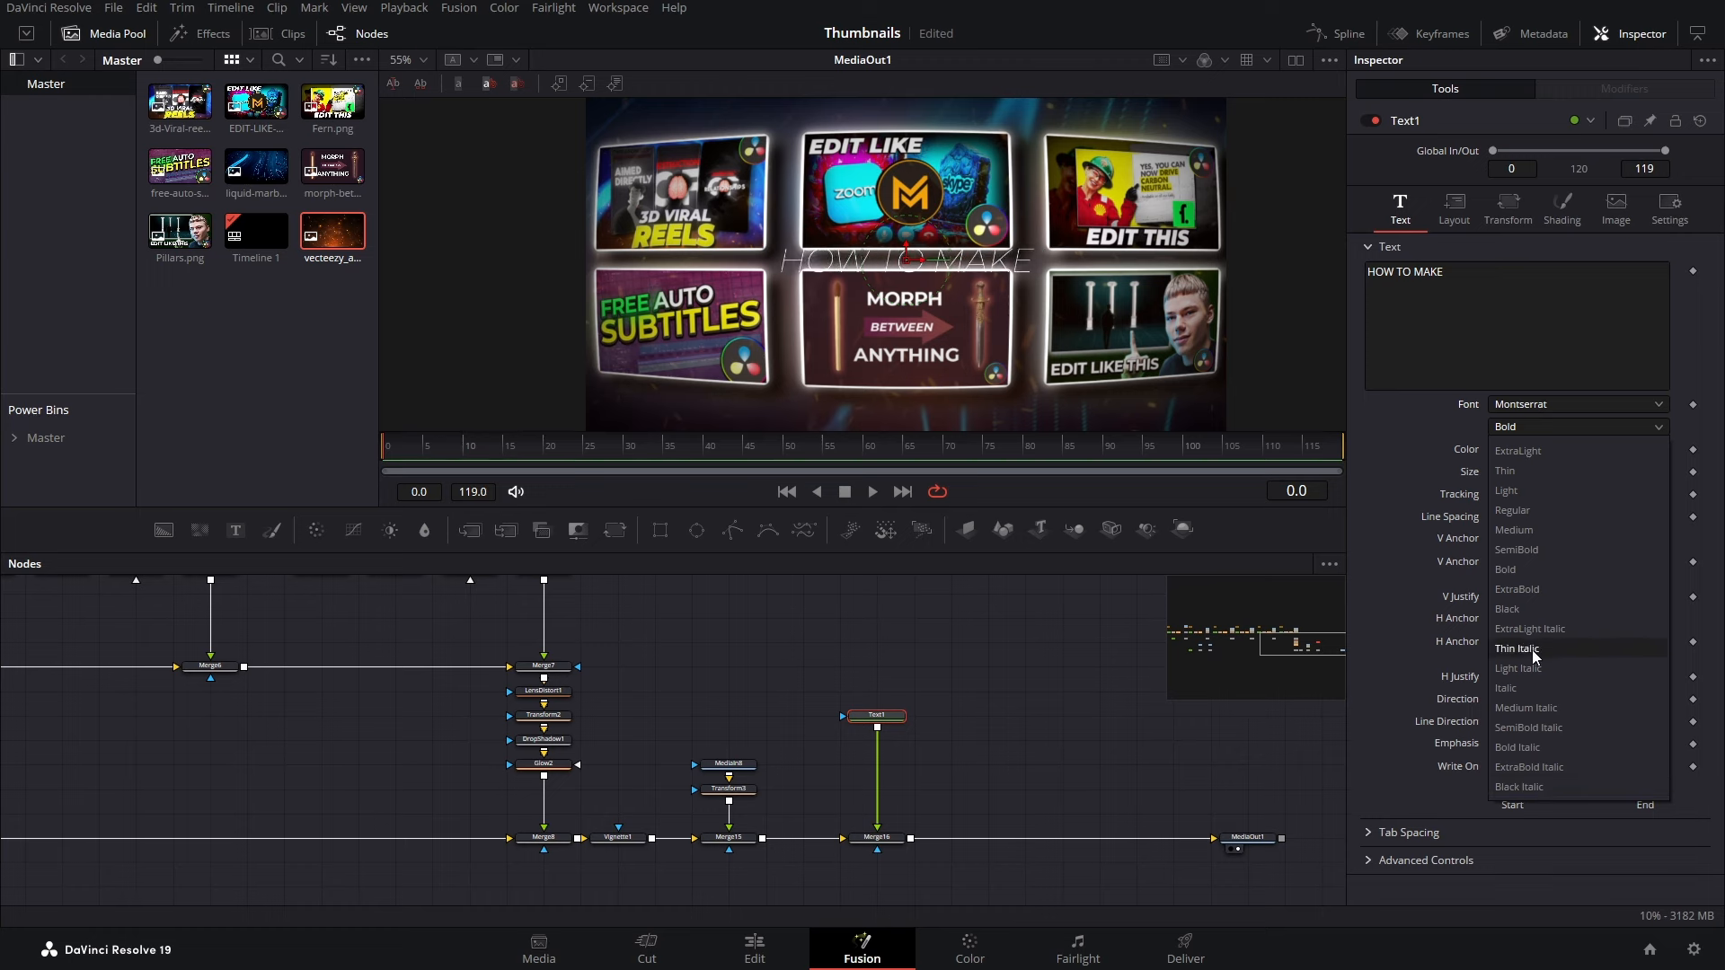
pyautogui.click(1545, 609)
# Step: Enable the outline shading element on the HOW TO MAKE text, colour it black (#000000) and increase its thickness
pyautogui.click(1561, 211)
pyautogui.click(1522, 271)
pyautogui.click(1495, 315)
pyautogui.click(1545, 638)
pyautogui.click(651, 352)
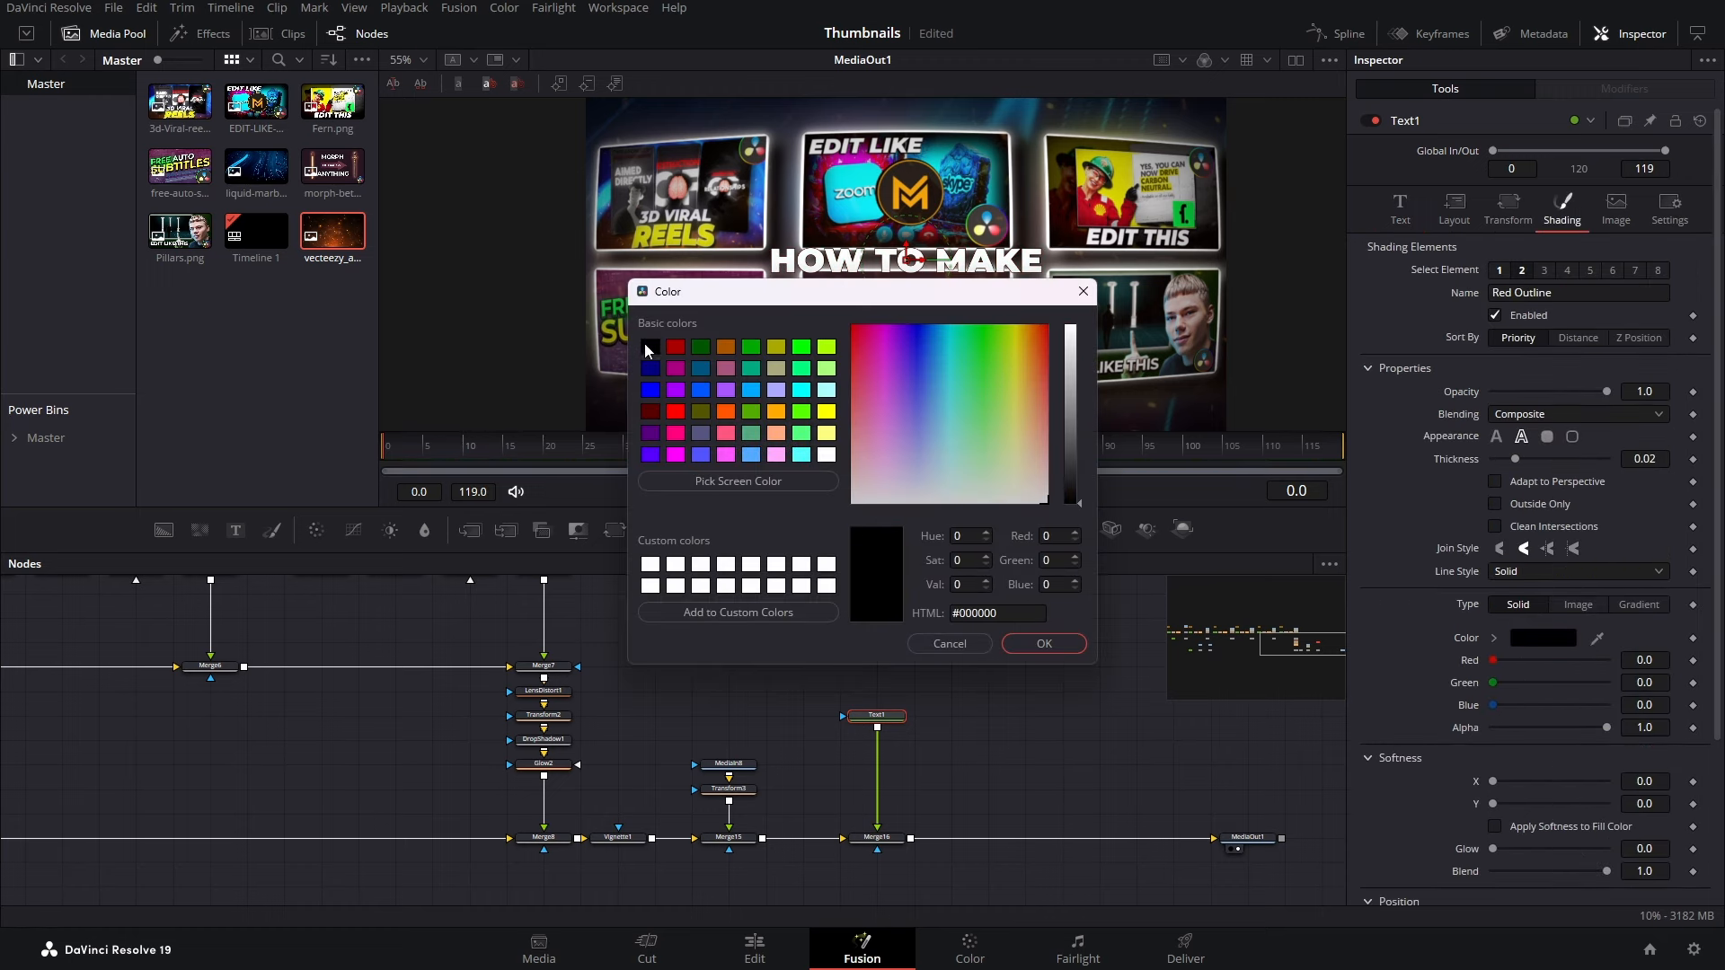
pyautogui.click(1043, 644)
pyautogui.moveTo(1515, 459); pyautogui.dragTo(1620, 461)
# Step: Enable the Black Shadow shading element and move the HOW TO MAKE text slightly above the frame's centre
pyautogui.click(1544, 270)
pyautogui.click(1495, 315)
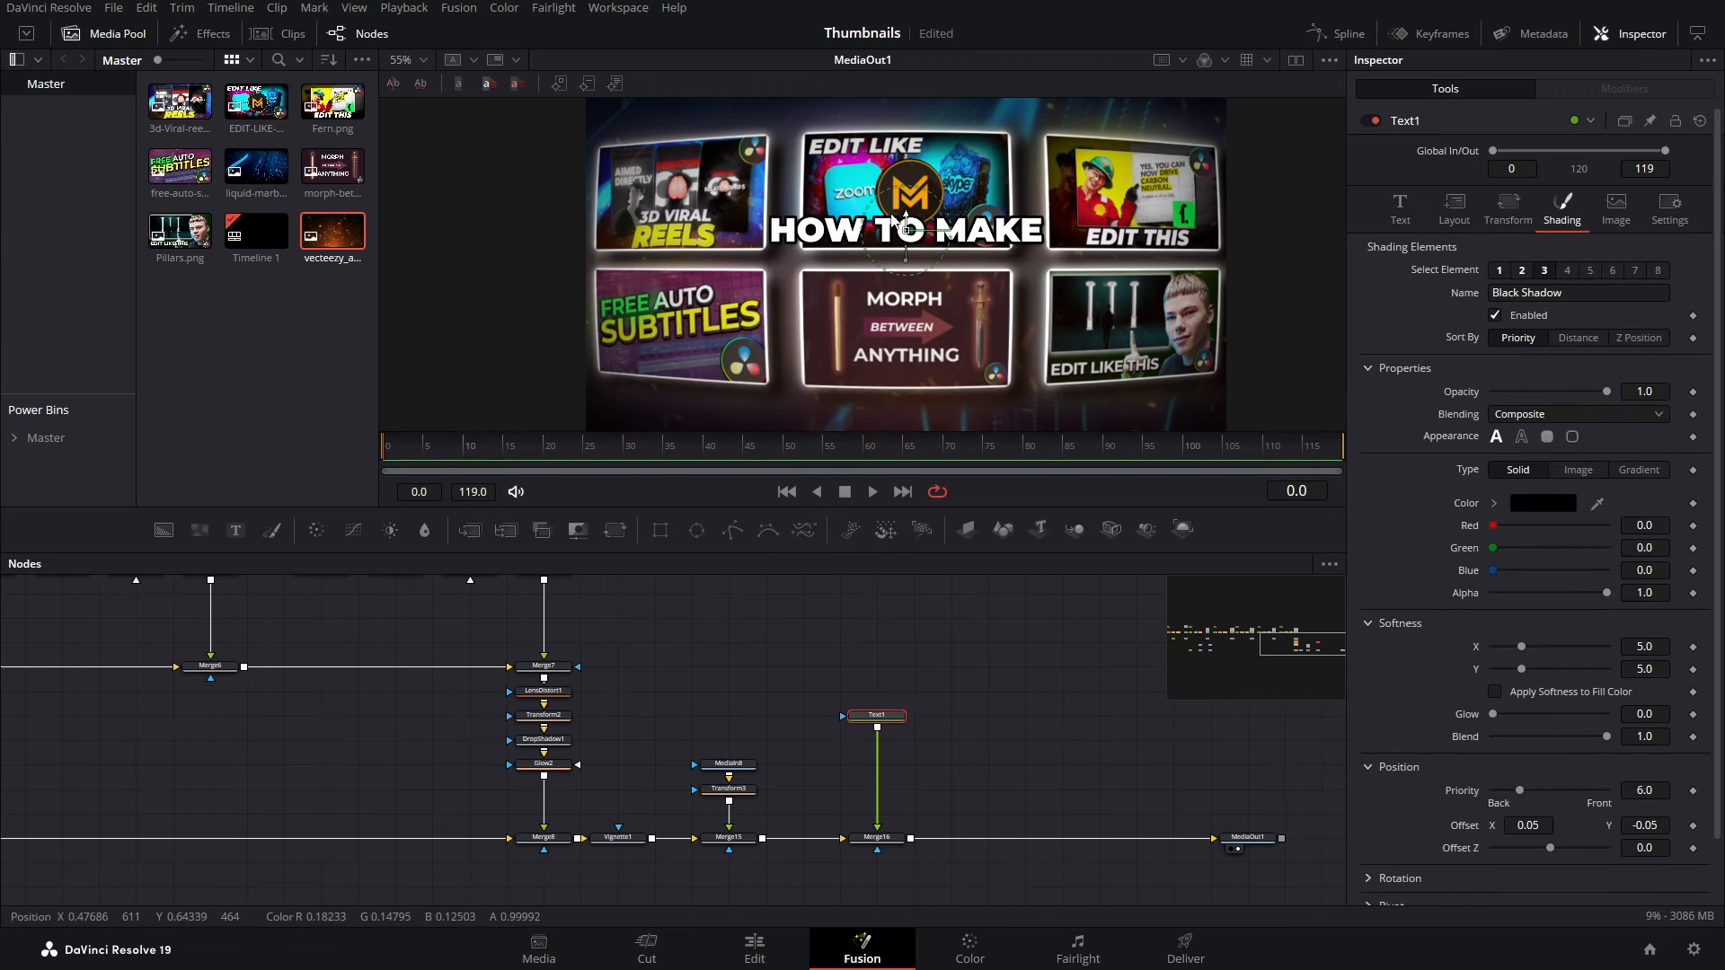
# Step: Duplicate the HOW TO MAKE text node and merge the copy over Merge16's output
pyautogui.moveTo(872, 716); pyautogui.dragTo(873, 740)
pyautogui.hotkey('ctrl', 'c')
pyautogui.click(951, 738)
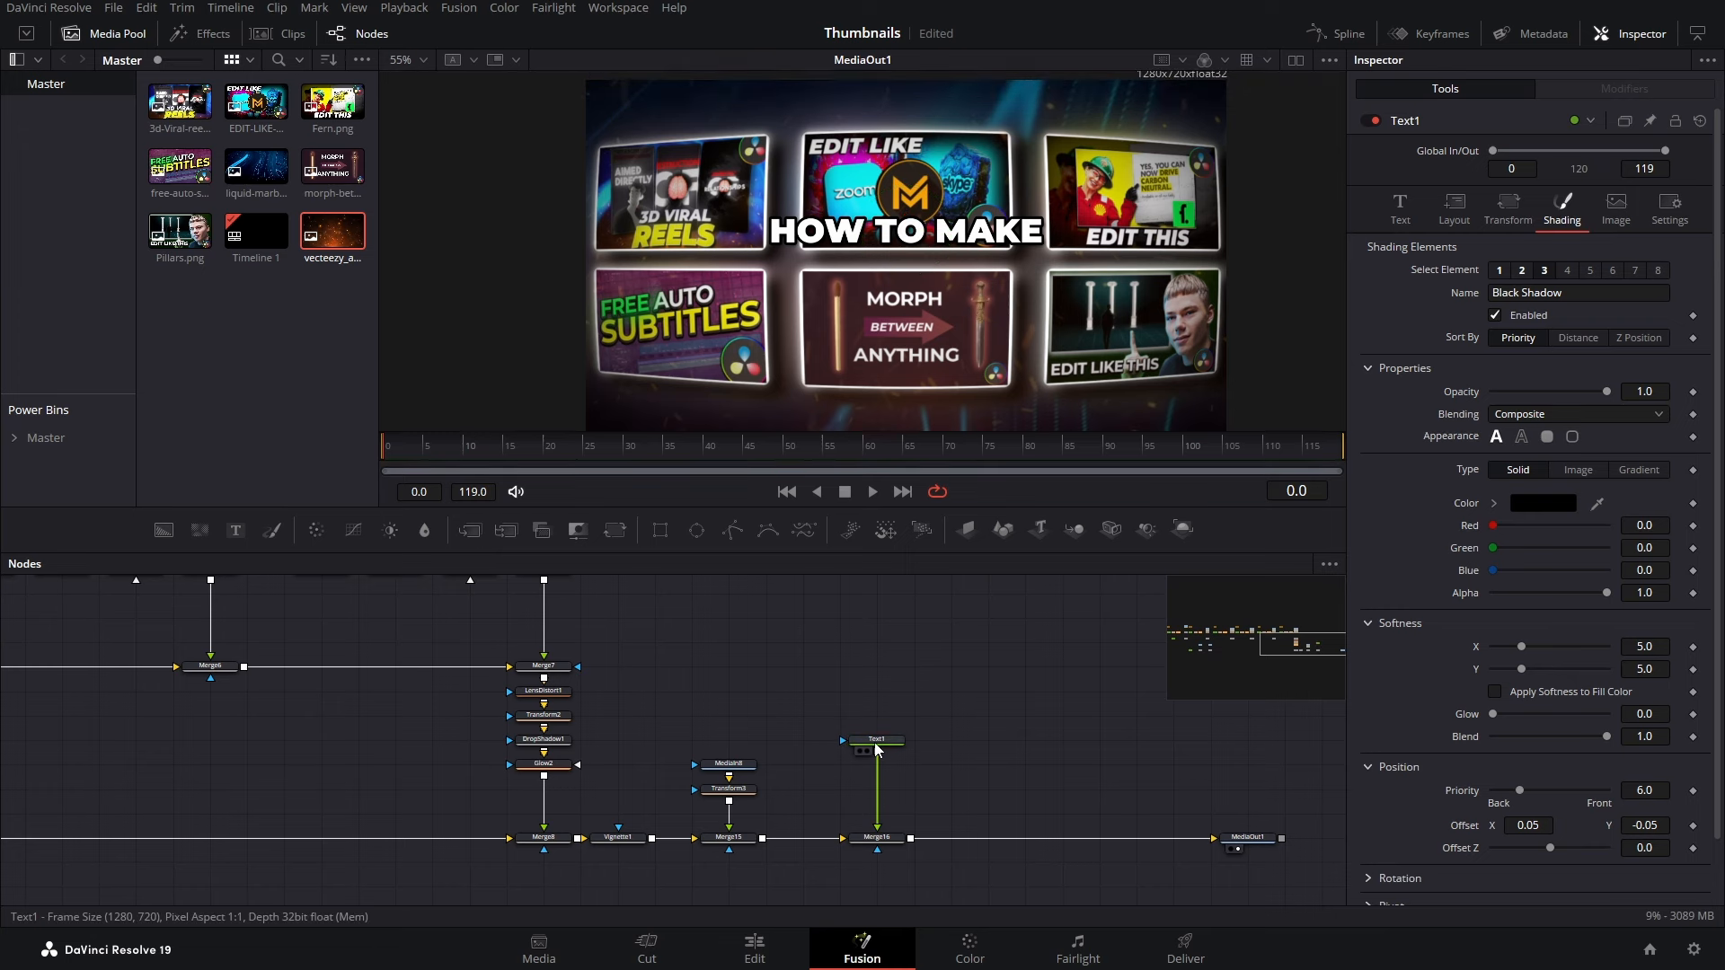
pyautogui.hotkey('ctrl', 'v')
pyautogui.moveTo(986, 741); pyautogui.dragTo(910, 840)
pyautogui.click(951, 741)
# Step: Change the duplicated text to THUMBNAILS and place it just below HOW TO MAKE
pyautogui.click(1496, 305)
pyautogui.hotkey('ctrl', 'a')
pyautogui.write('THUMBNAILS')
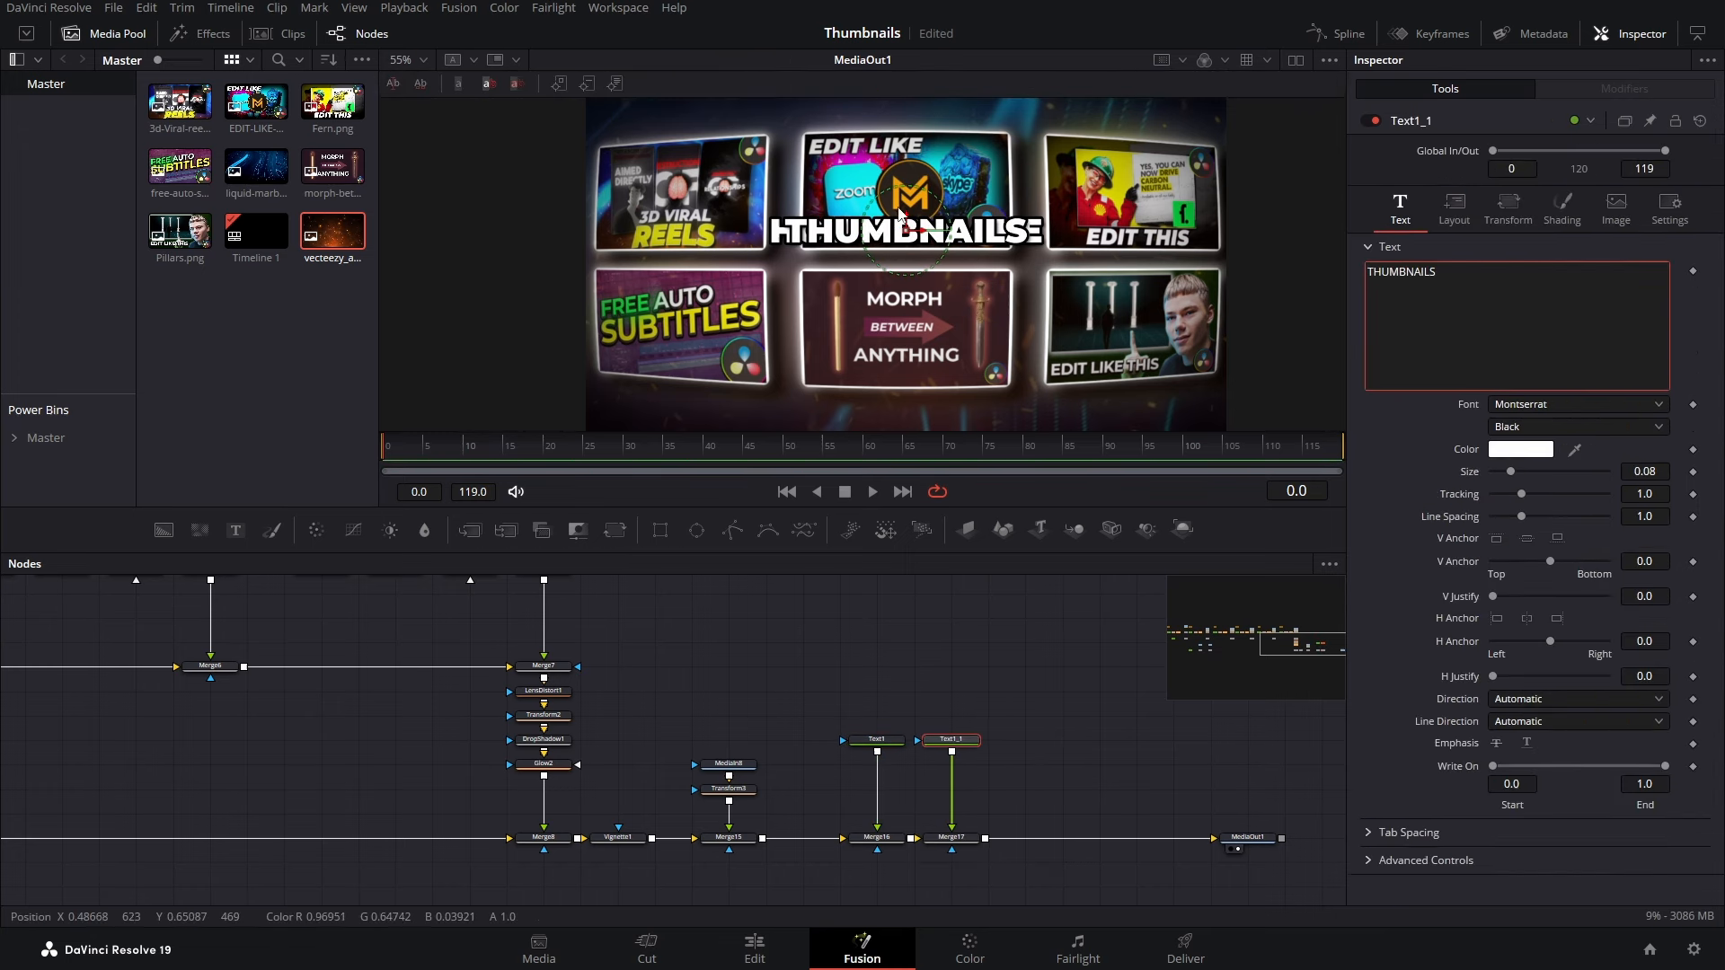
pyautogui.moveTo(899, 213); pyautogui.dragTo(899, 249)
# Step: Style the THUMBNAILS text with size 0.1378, a yellow colour and the Black Italic font style
pyautogui.moveTo(1510, 470); pyautogui.dragTo(1523, 471)
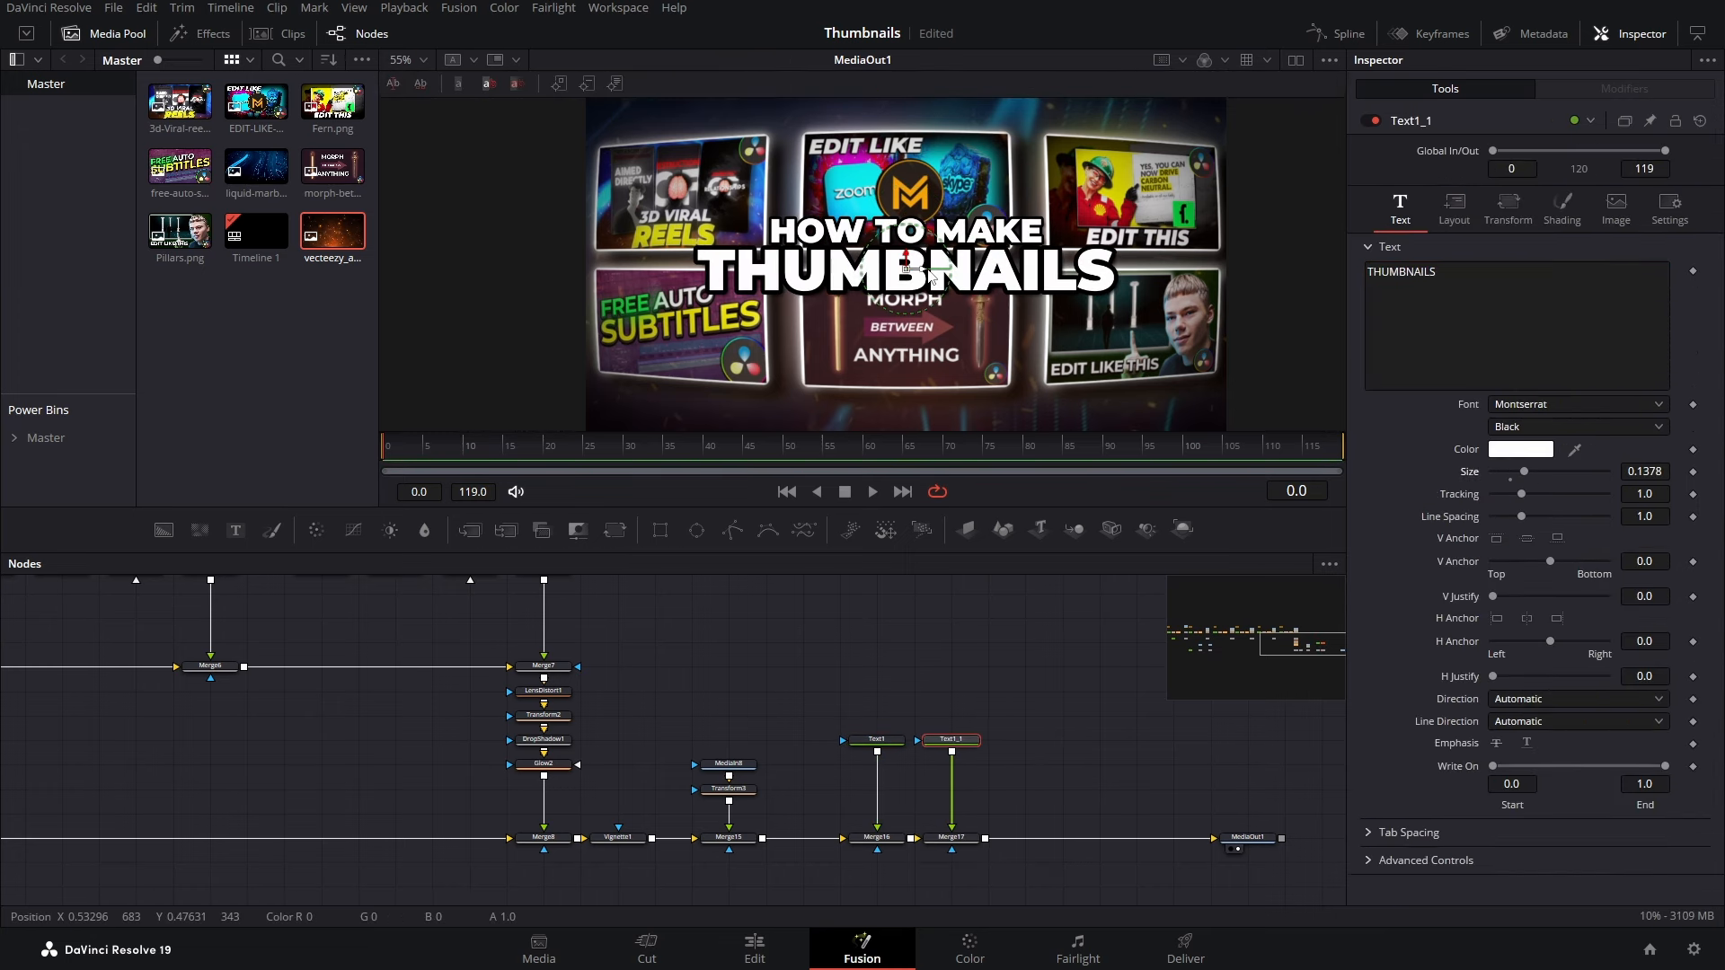
pyautogui.click(1509, 450)
pyautogui.click(686, 338)
pyautogui.click(1032, 643)
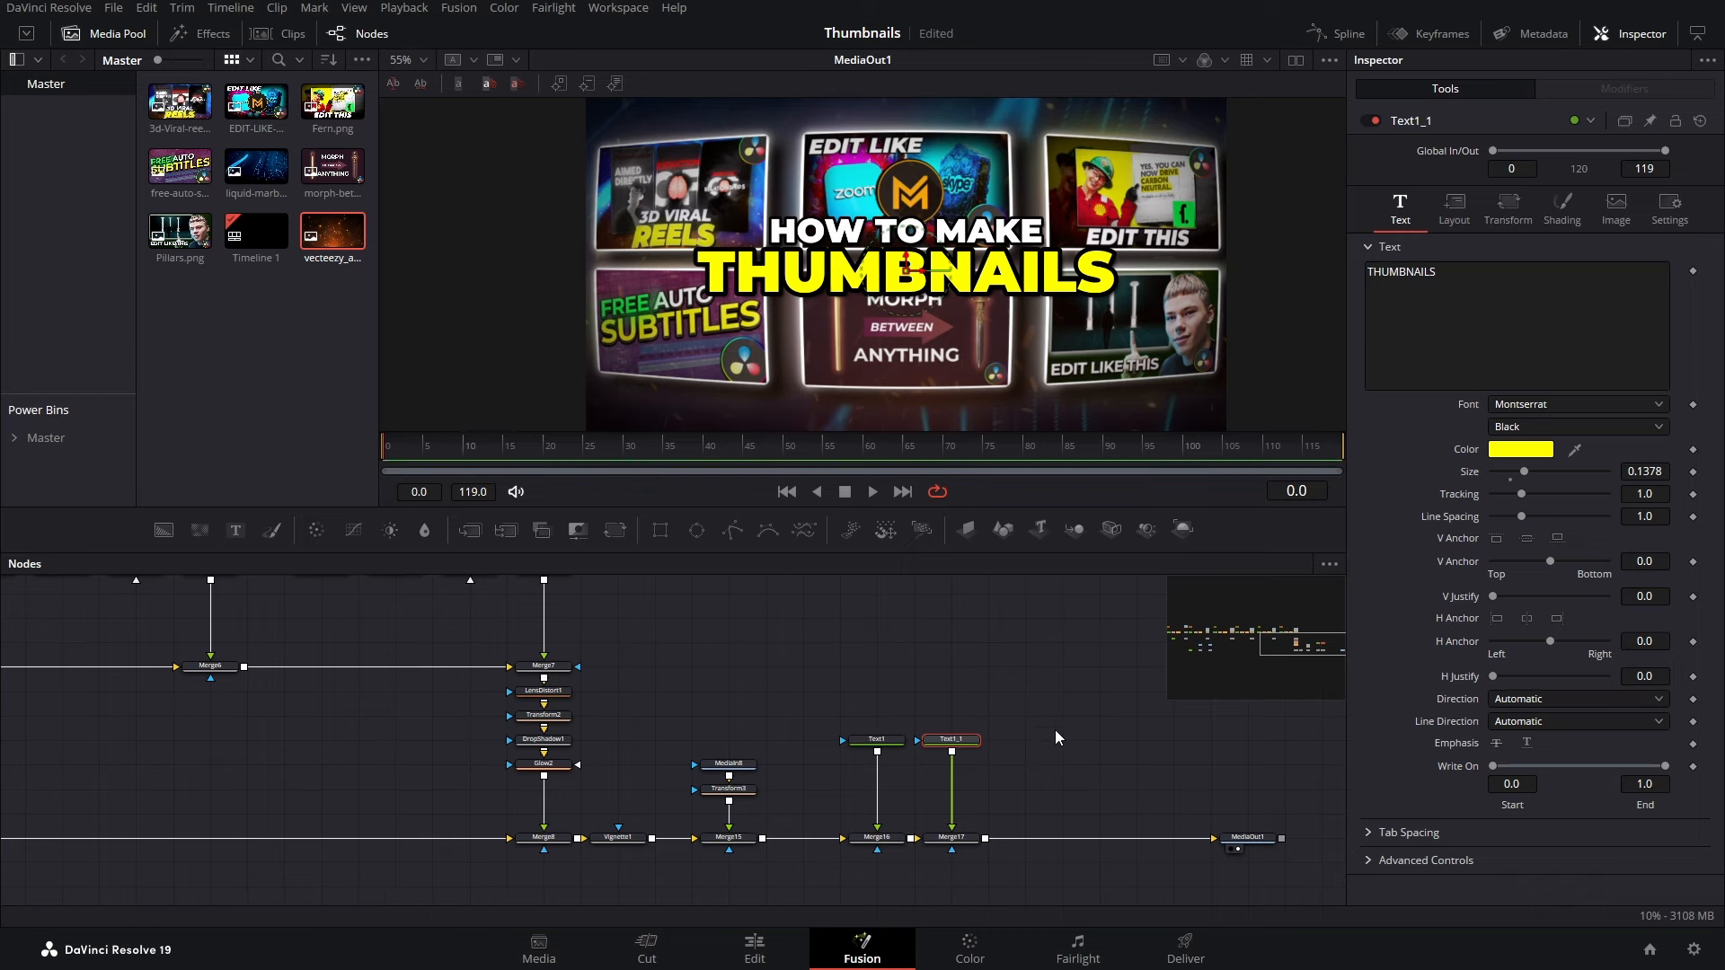
pyautogui.click(1574, 427)
pyautogui.click(1536, 787)
# Step: Rotate the THUMBNAILS characters to 11.2 on the X axis and reset their spacing to 1.0
pyautogui.click(1508, 208)
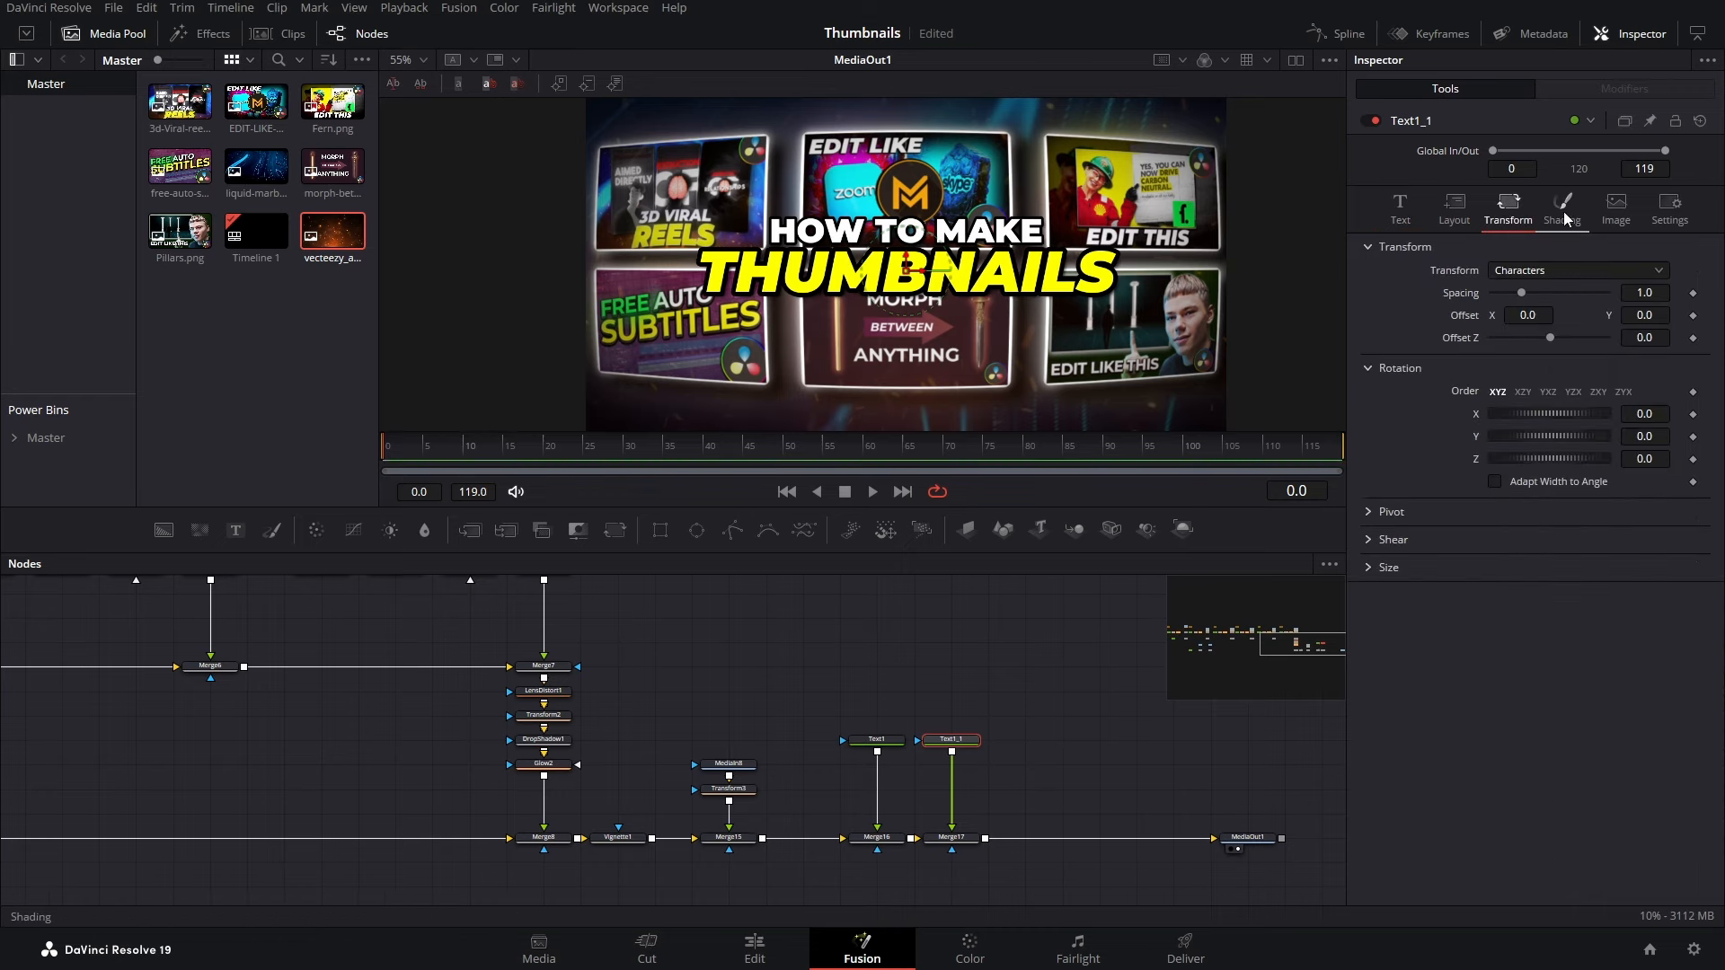
pyautogui.moveTo(1522, 297); pyautogui.dragTo(1525, 299)
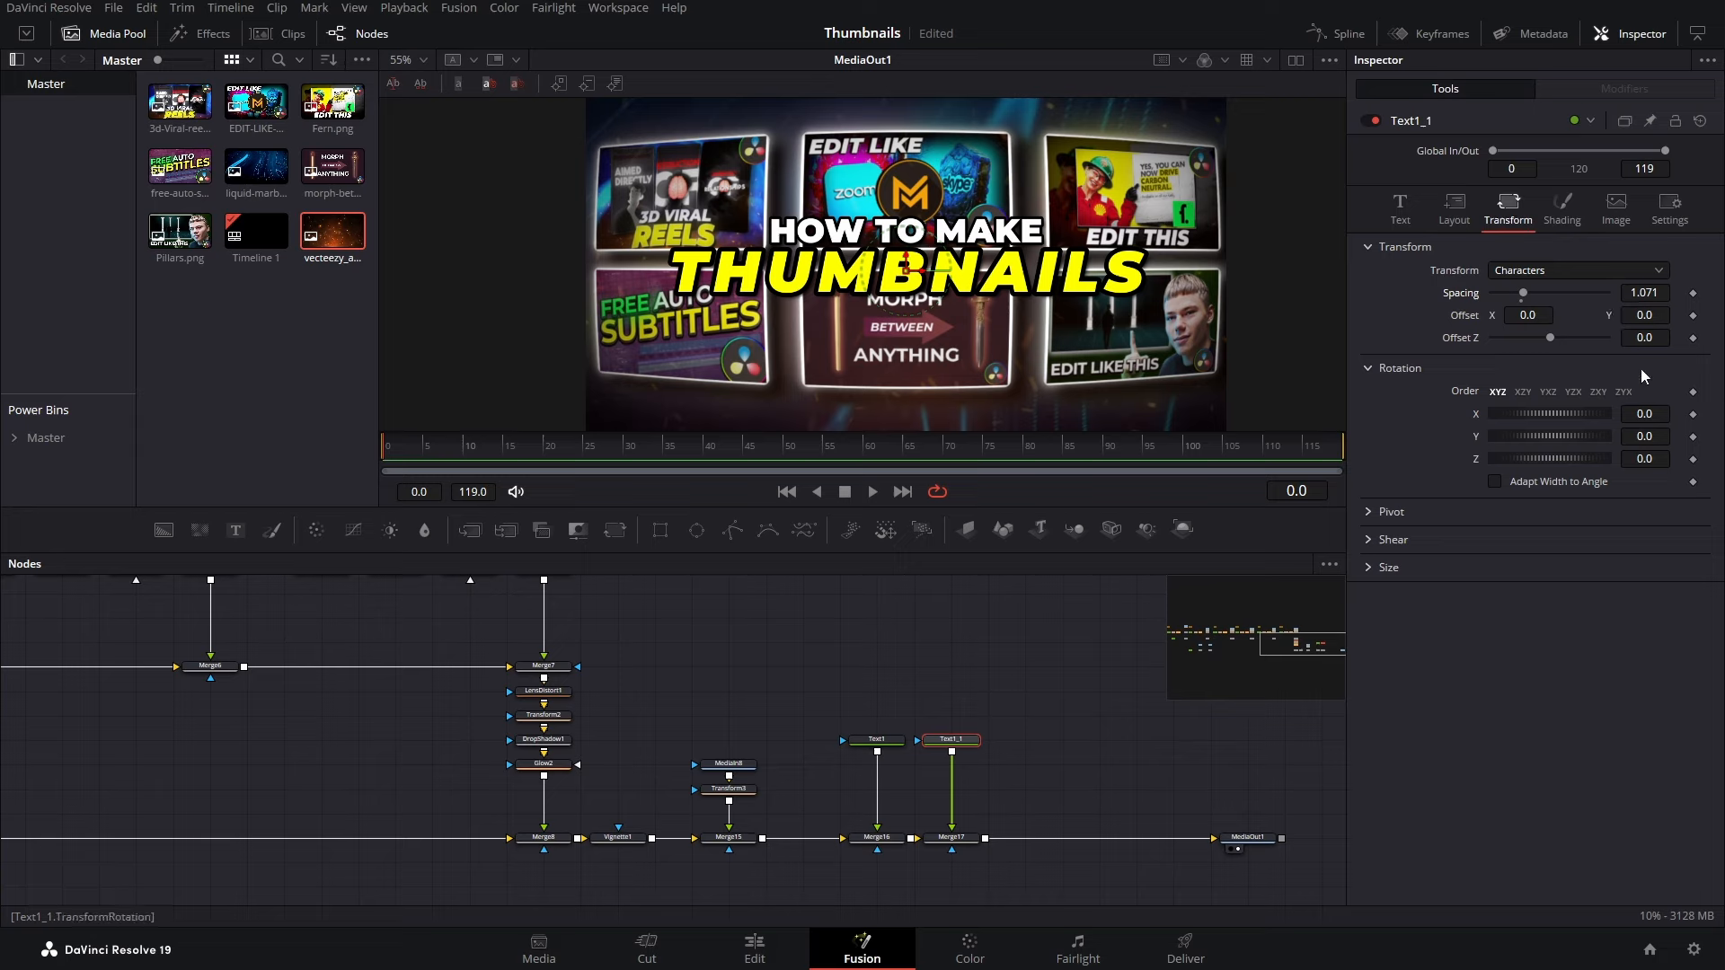
pyautogui.moveTo(1645, 415); pyautogui.dragTo(1662, 414)
pyautogui.doubleClick(1462, 293)
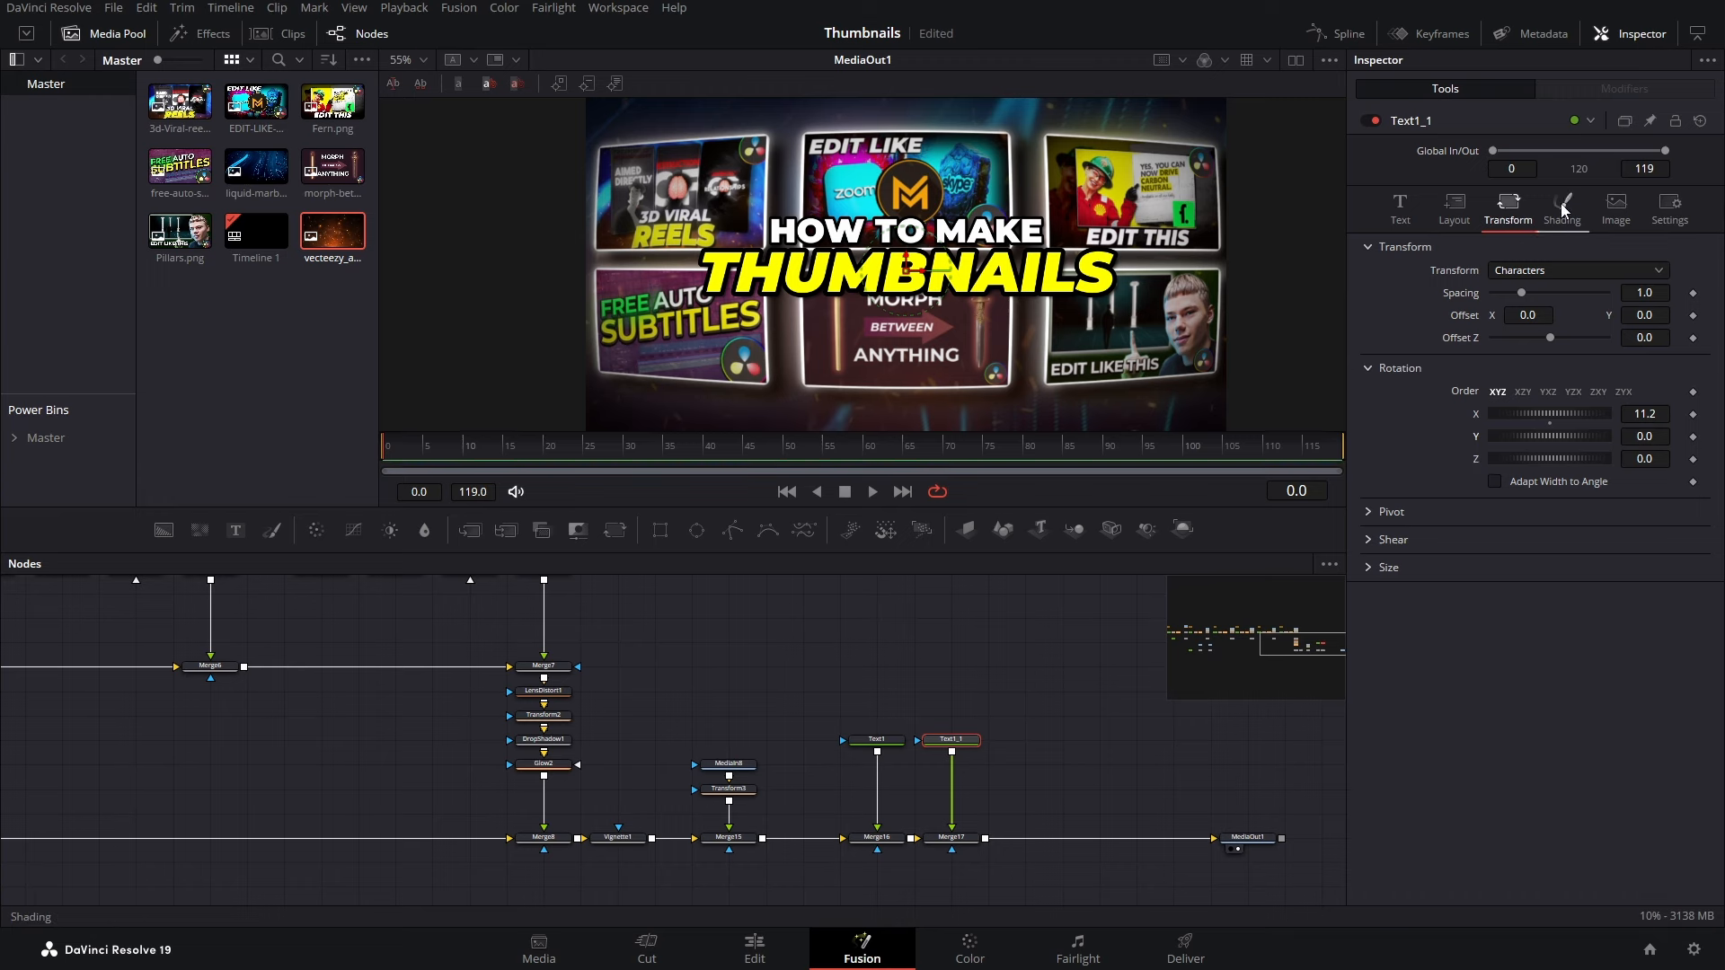
pyautogui.click(1561, 210)
# Step: Duplicate the HOW TO MAKE text node again and merge the copy over Merge17's output
pyautogui.click(877, 740)
pyautogui.hotkey('ctrl', 'c')
pyautogui.click(1024, 755)
pyautogui.hotkey('ctrl', 'v')
pyautogui.moveTo(1060, 741); pyautogui.dragTo(985, 841)
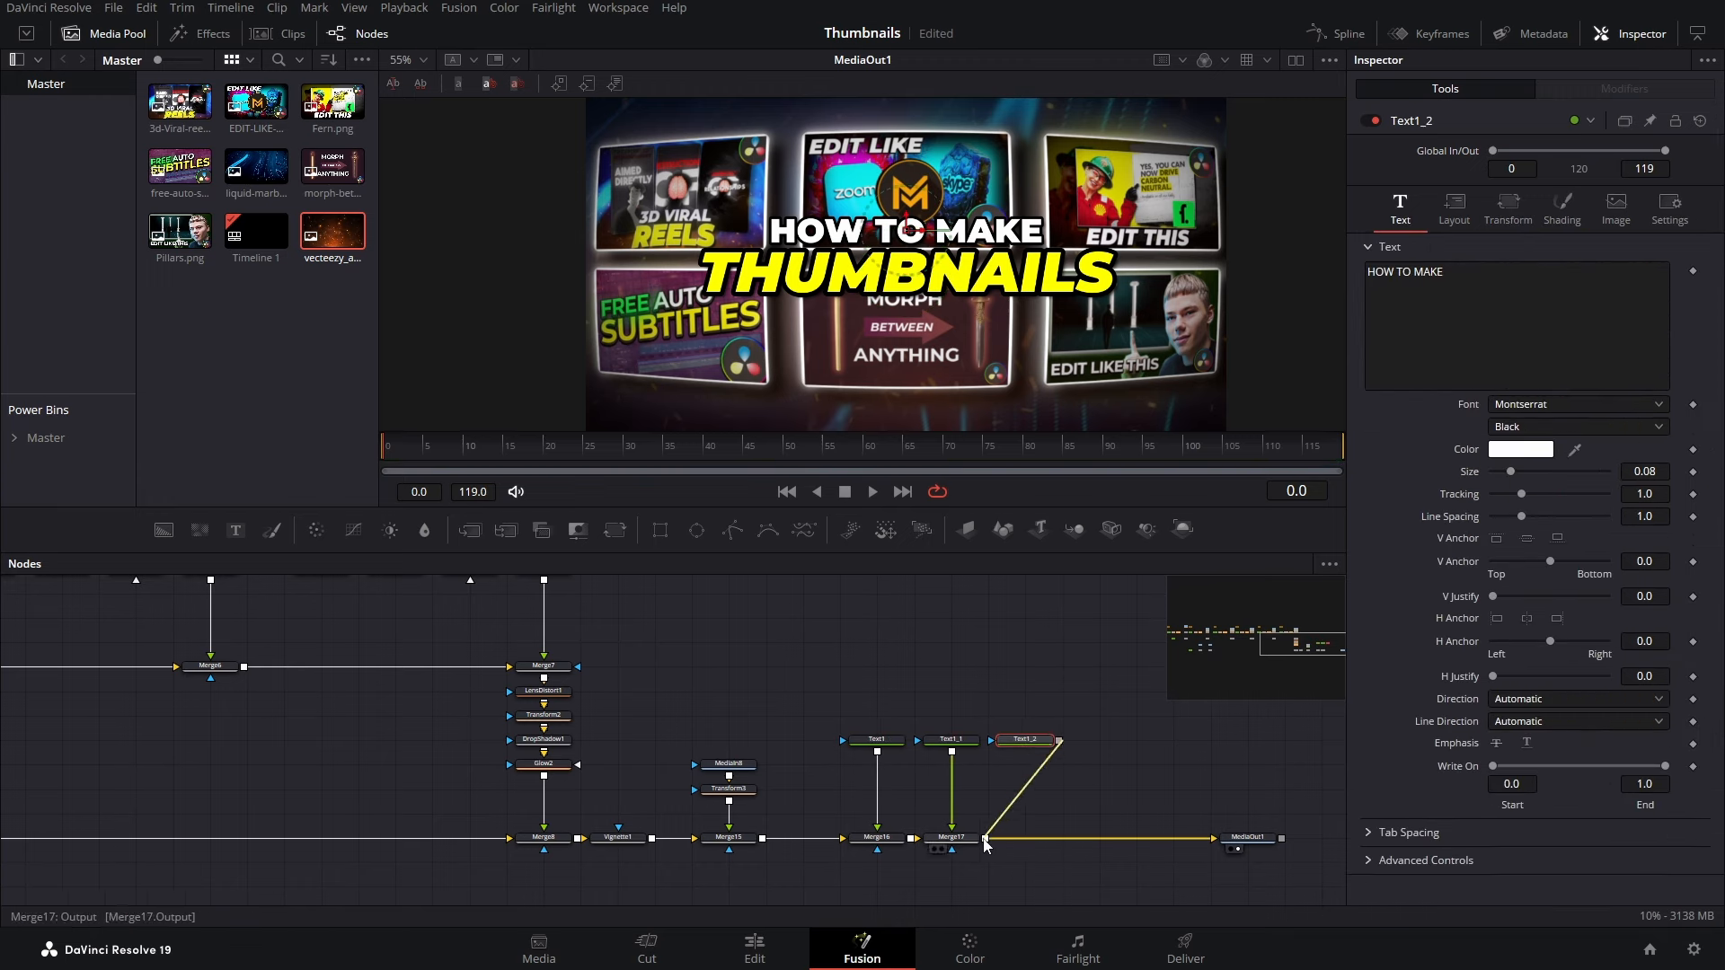
# Step: Change the new text to IN DAVINCI and place it centred below THUMBNAILS
pyautogui.click(1479, 289)
pyautogui.hotkey('ctrl', 'a')
pyautogui.write('IN DAVINCI')
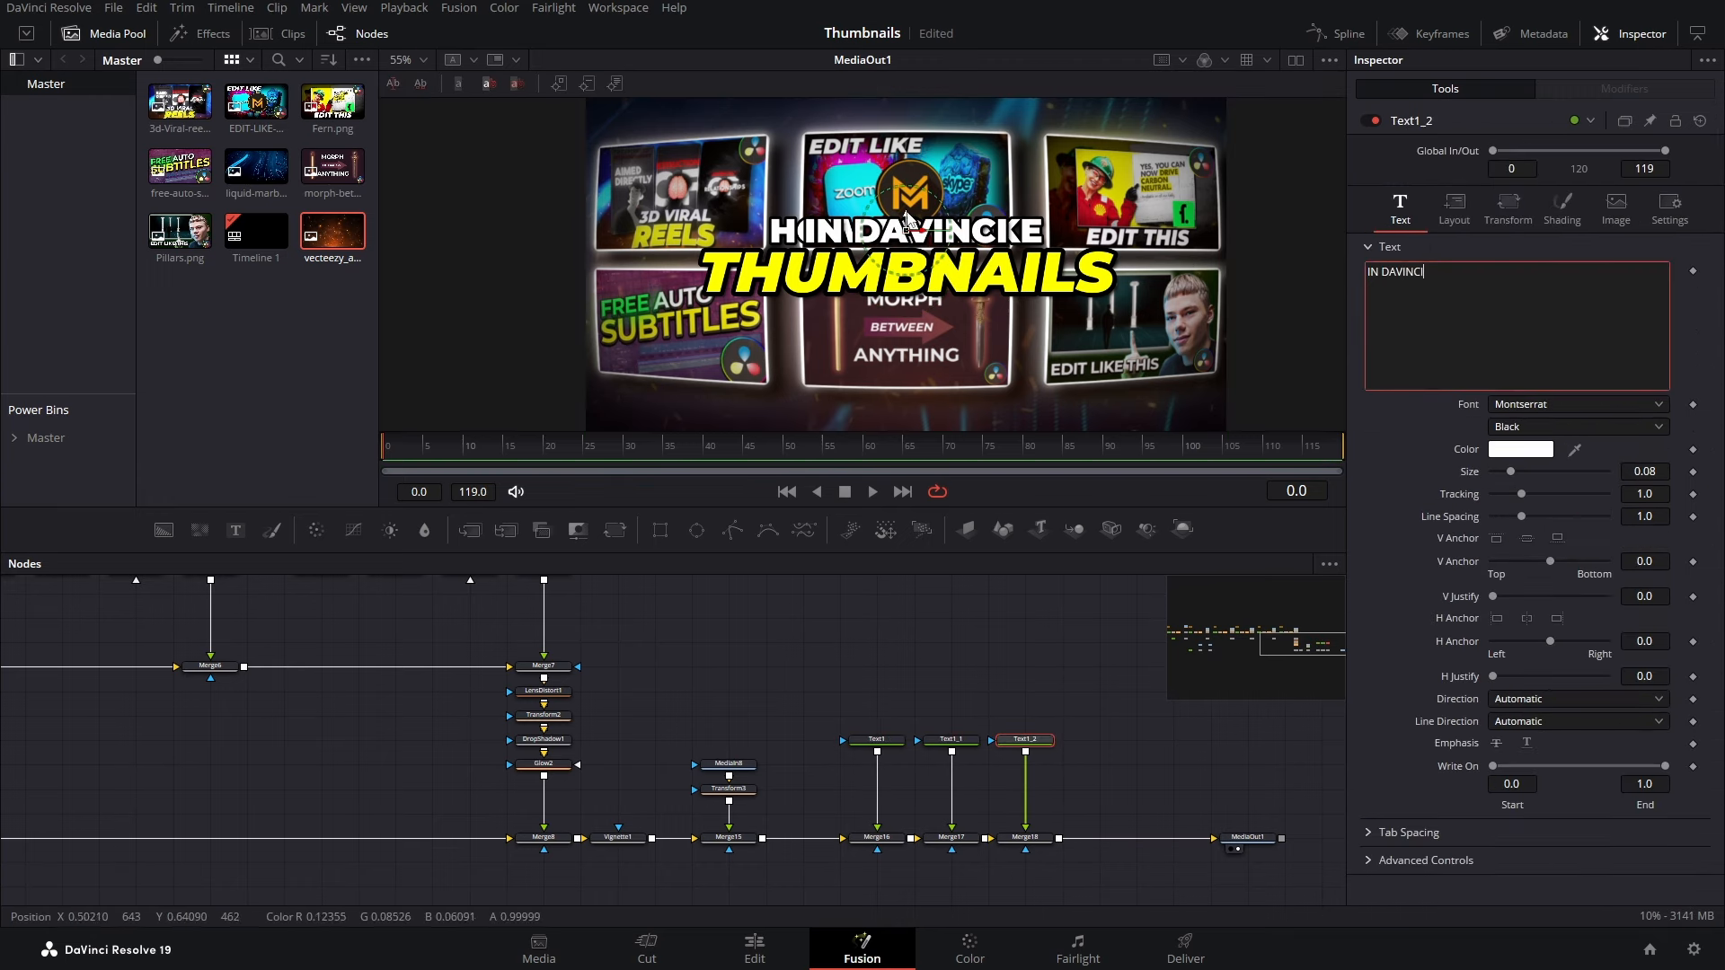
pyautogui.moveTo(907, 218); pyautogui.dragTo(907, 302)
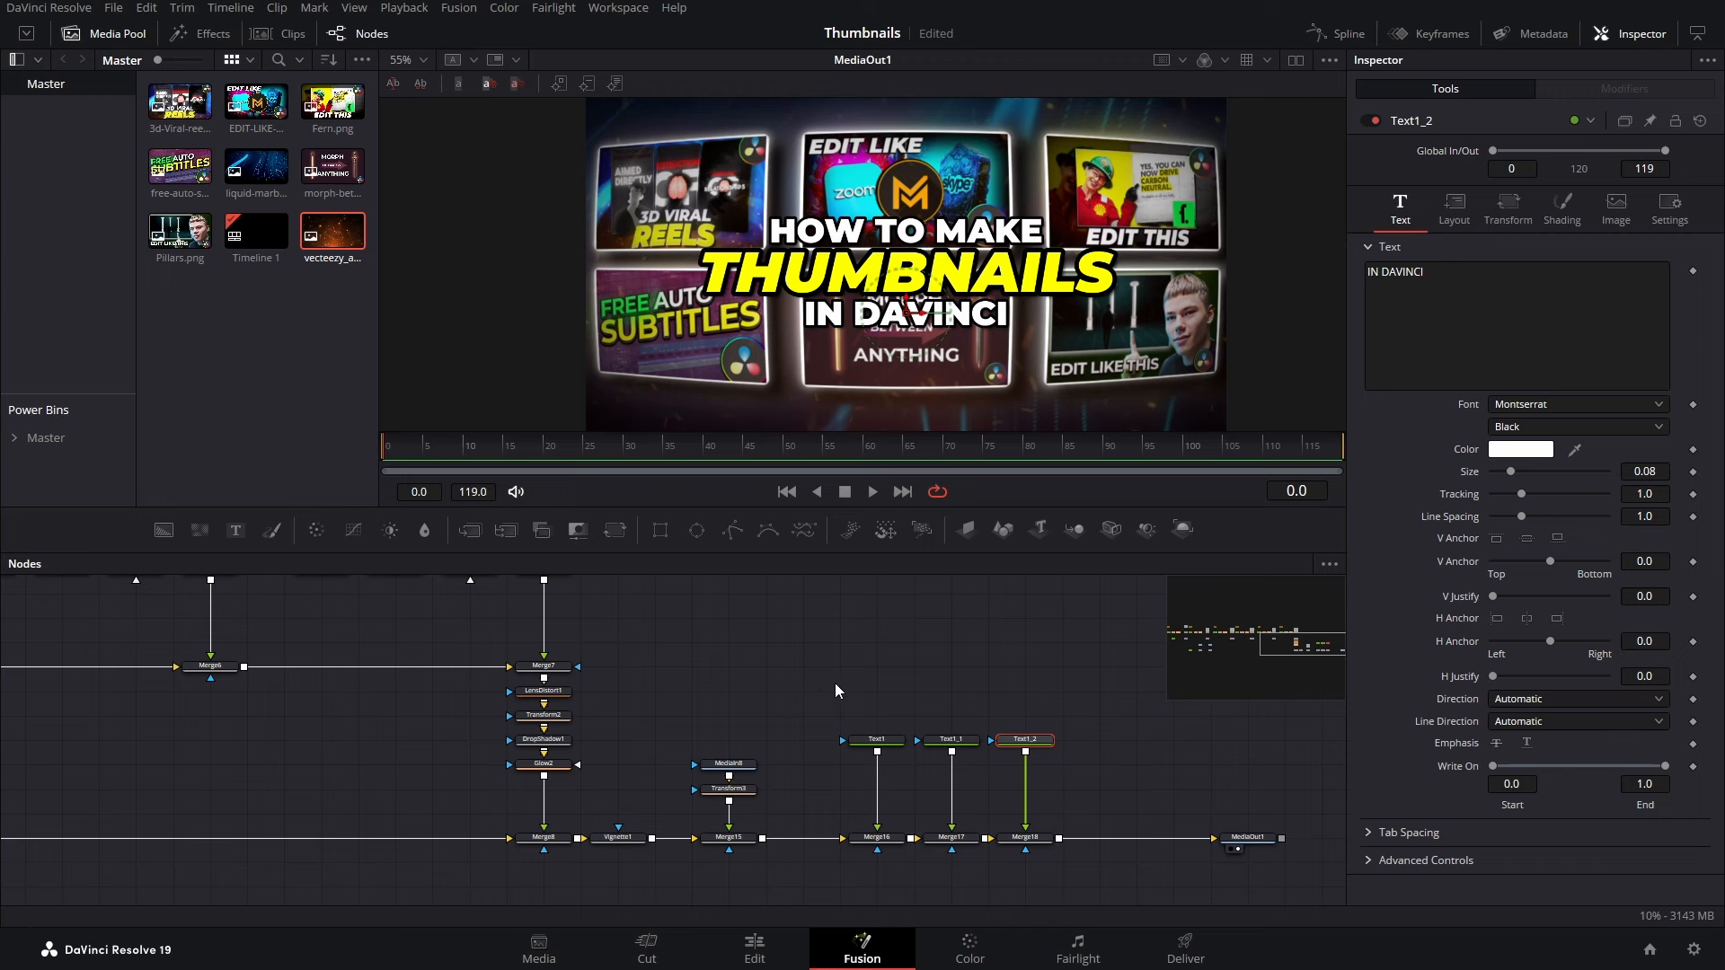
# Step: Extract the three text nodes and their merges from the main flow and place them above it
pyautogui.scroll(-1, 834, 690)
pyautogui.moveTo(834, 690); pyautogui.dragTo(1066, 841)
pyautogui.moveTo(952, 806); pyautogui.dragTo(948, 688)
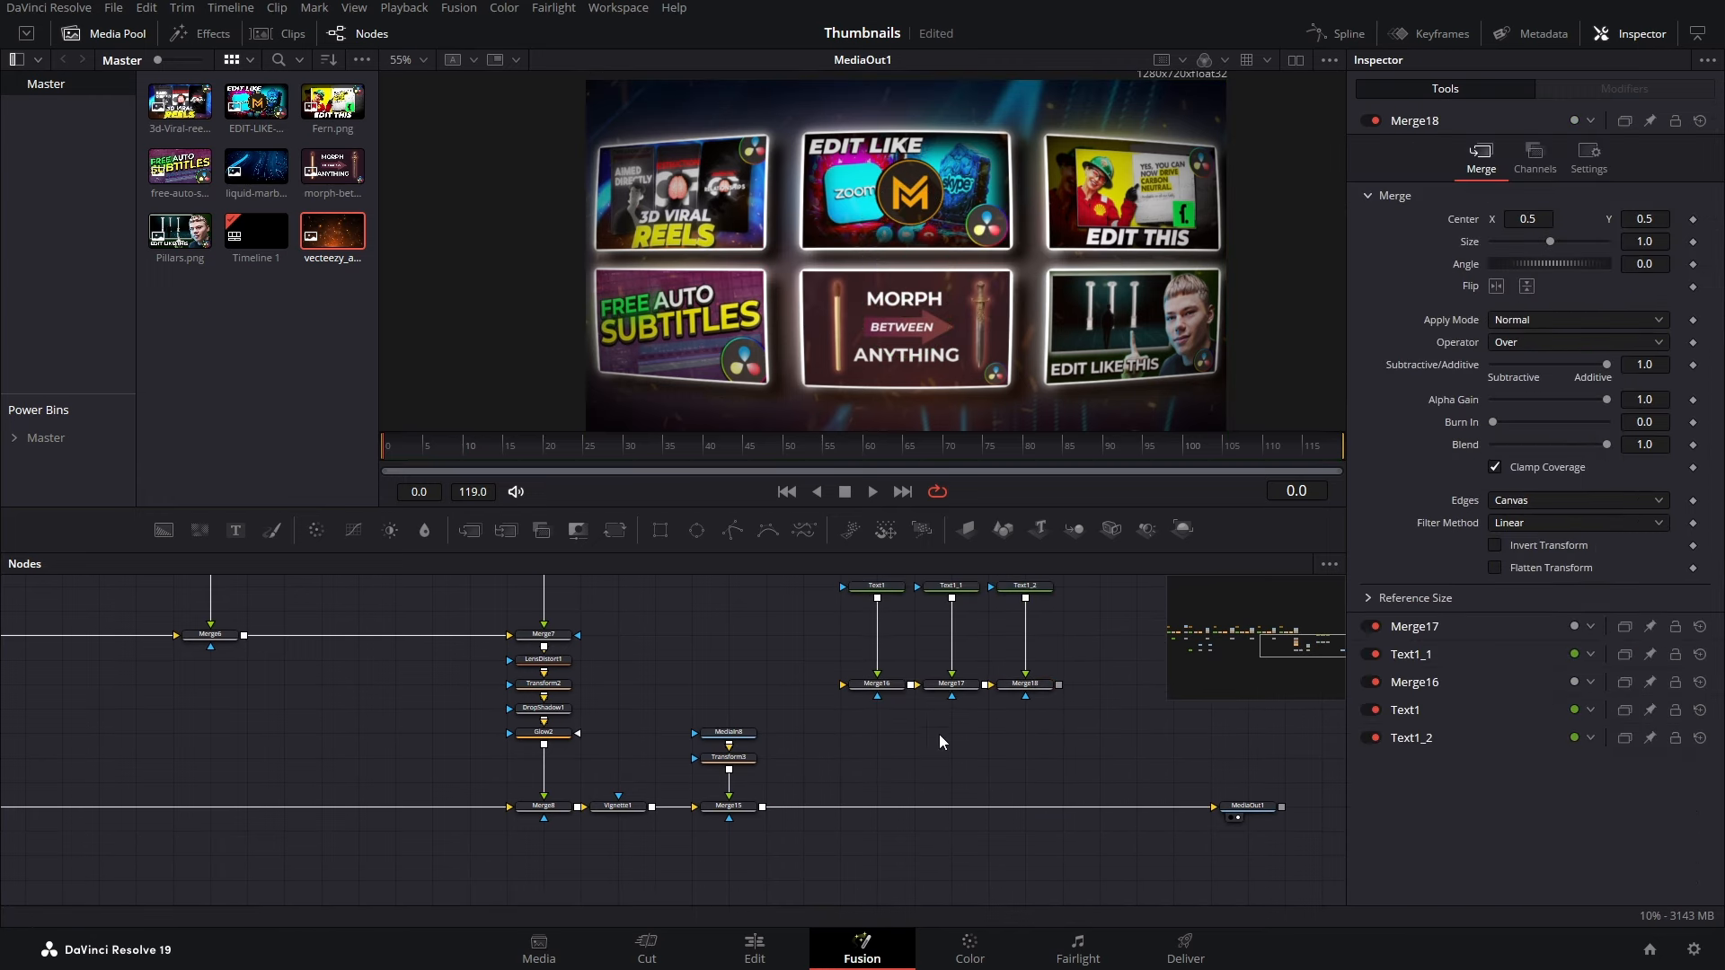
# Step: Add a Background node with alpha 0 behind Merge16 and merge Merge18's output over Merge15's output
pyautogui.moveTo(760, 682); pyautogui.dragTo(843, 683)
pyautogui.moveTo(1615, 396); pyautogui.dragTo(1289, 387)
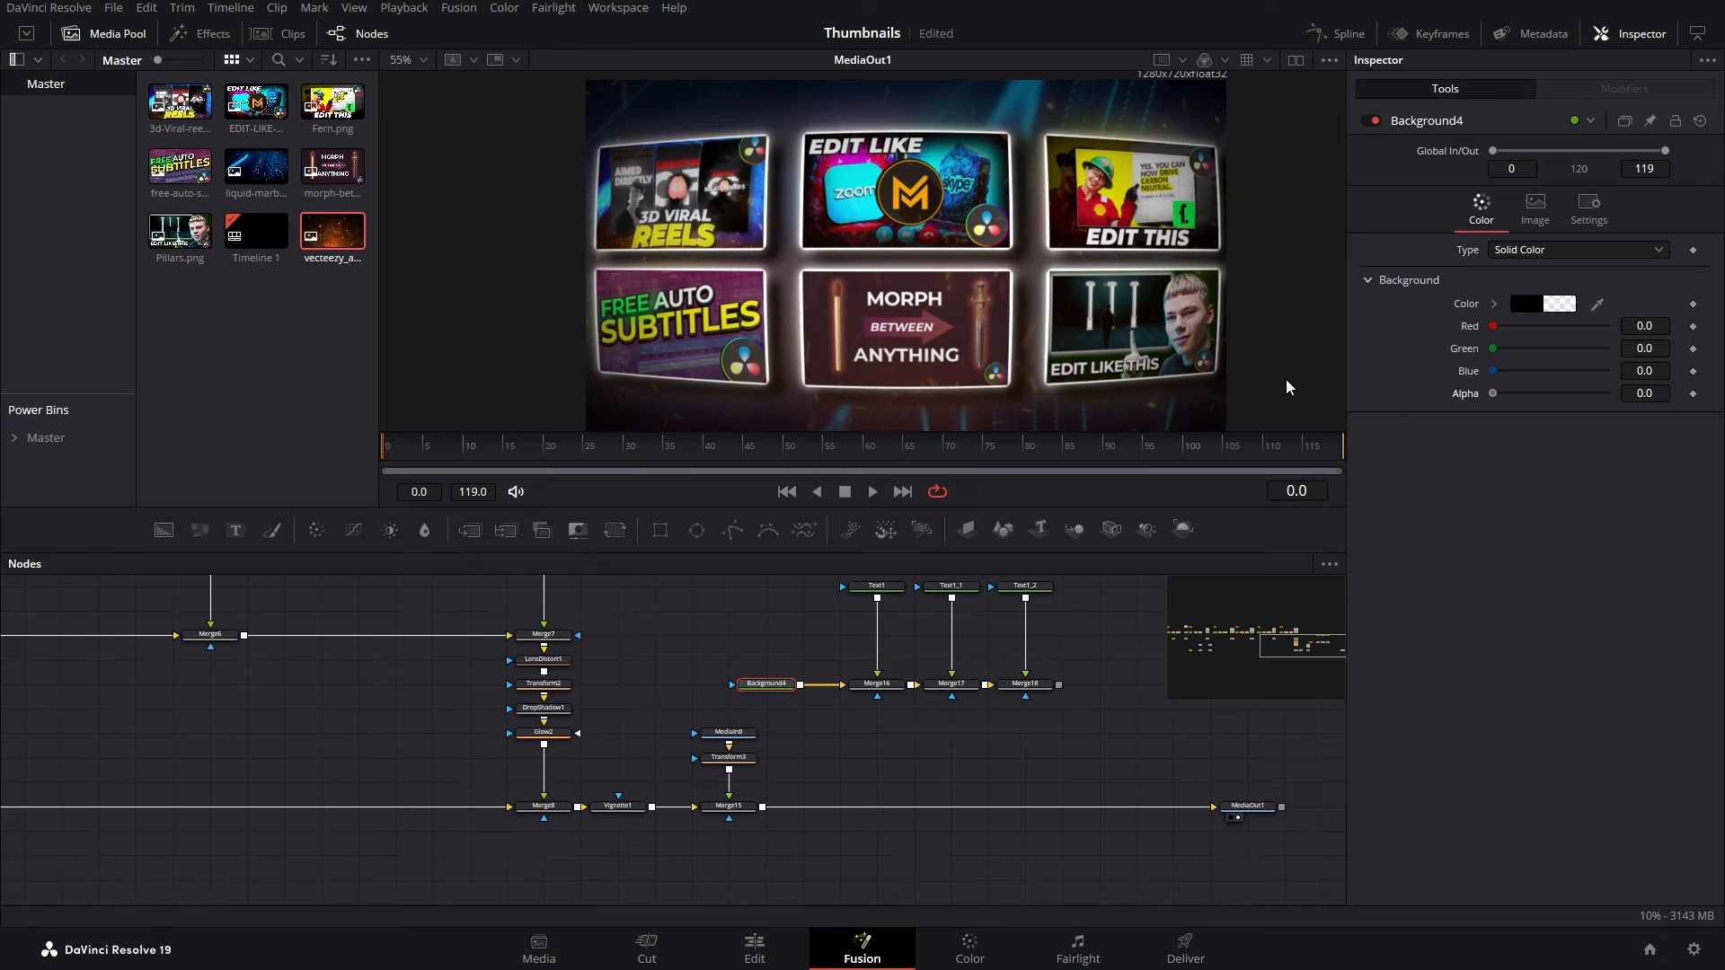
pyautogui.moveTo(1060, 685); pyautogui.dragTo(765, 811)
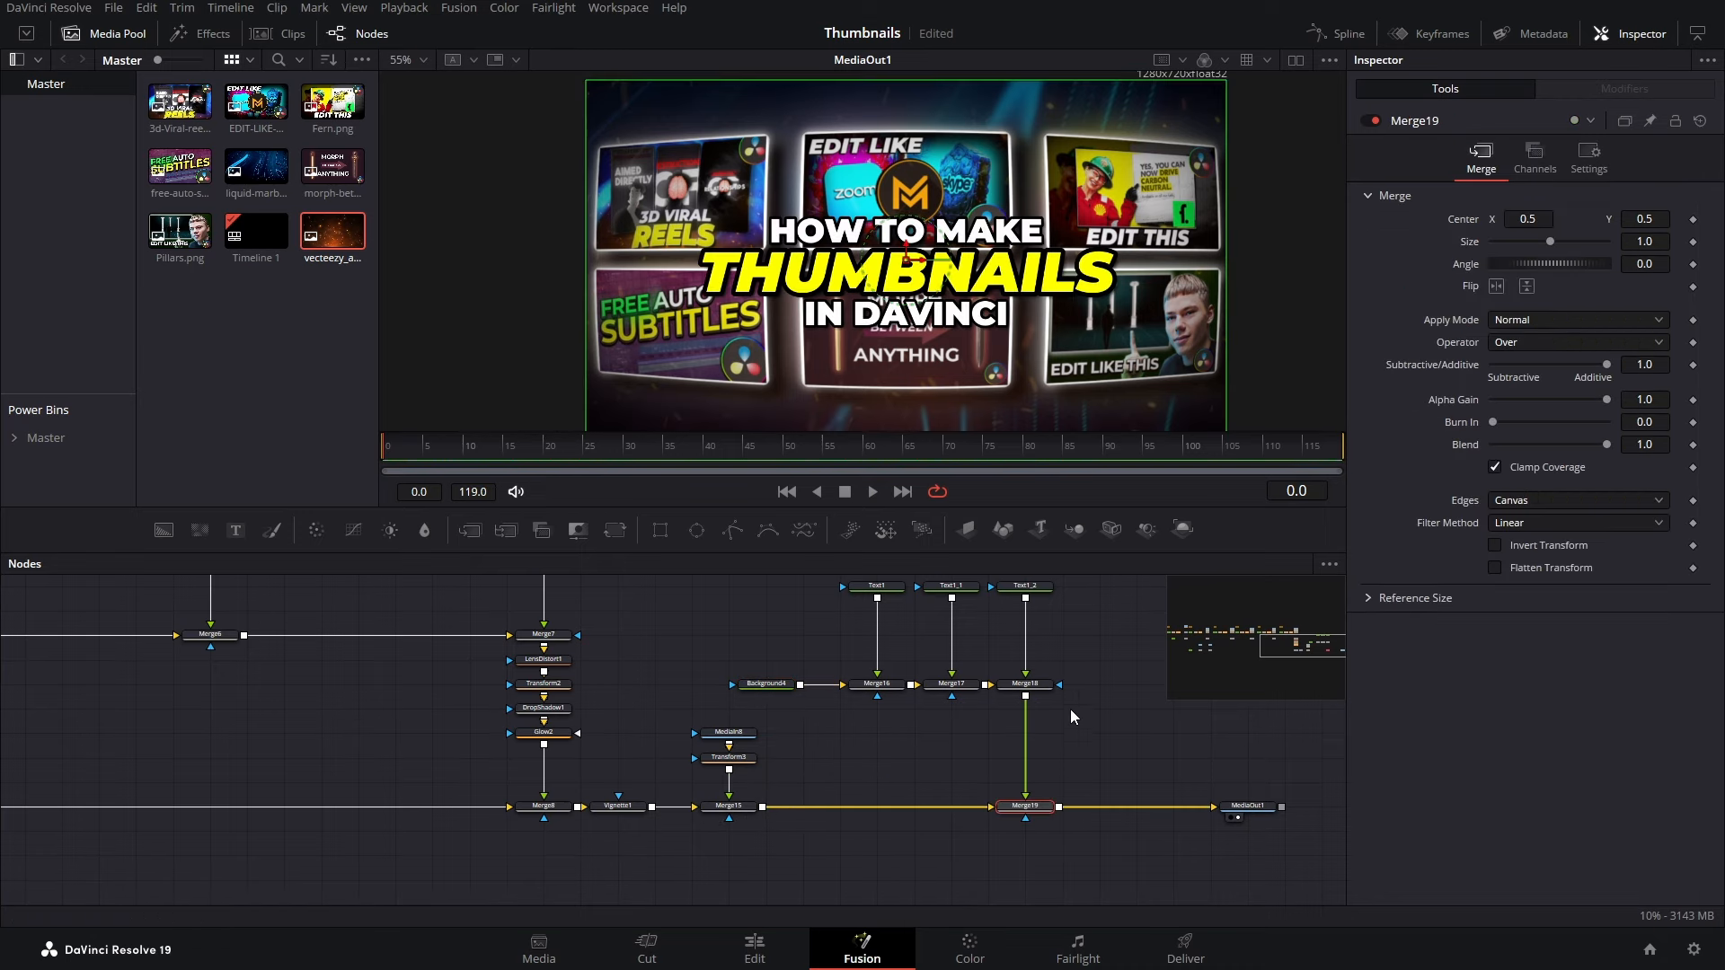
pyautogui.scroll(1, 1124, 744)
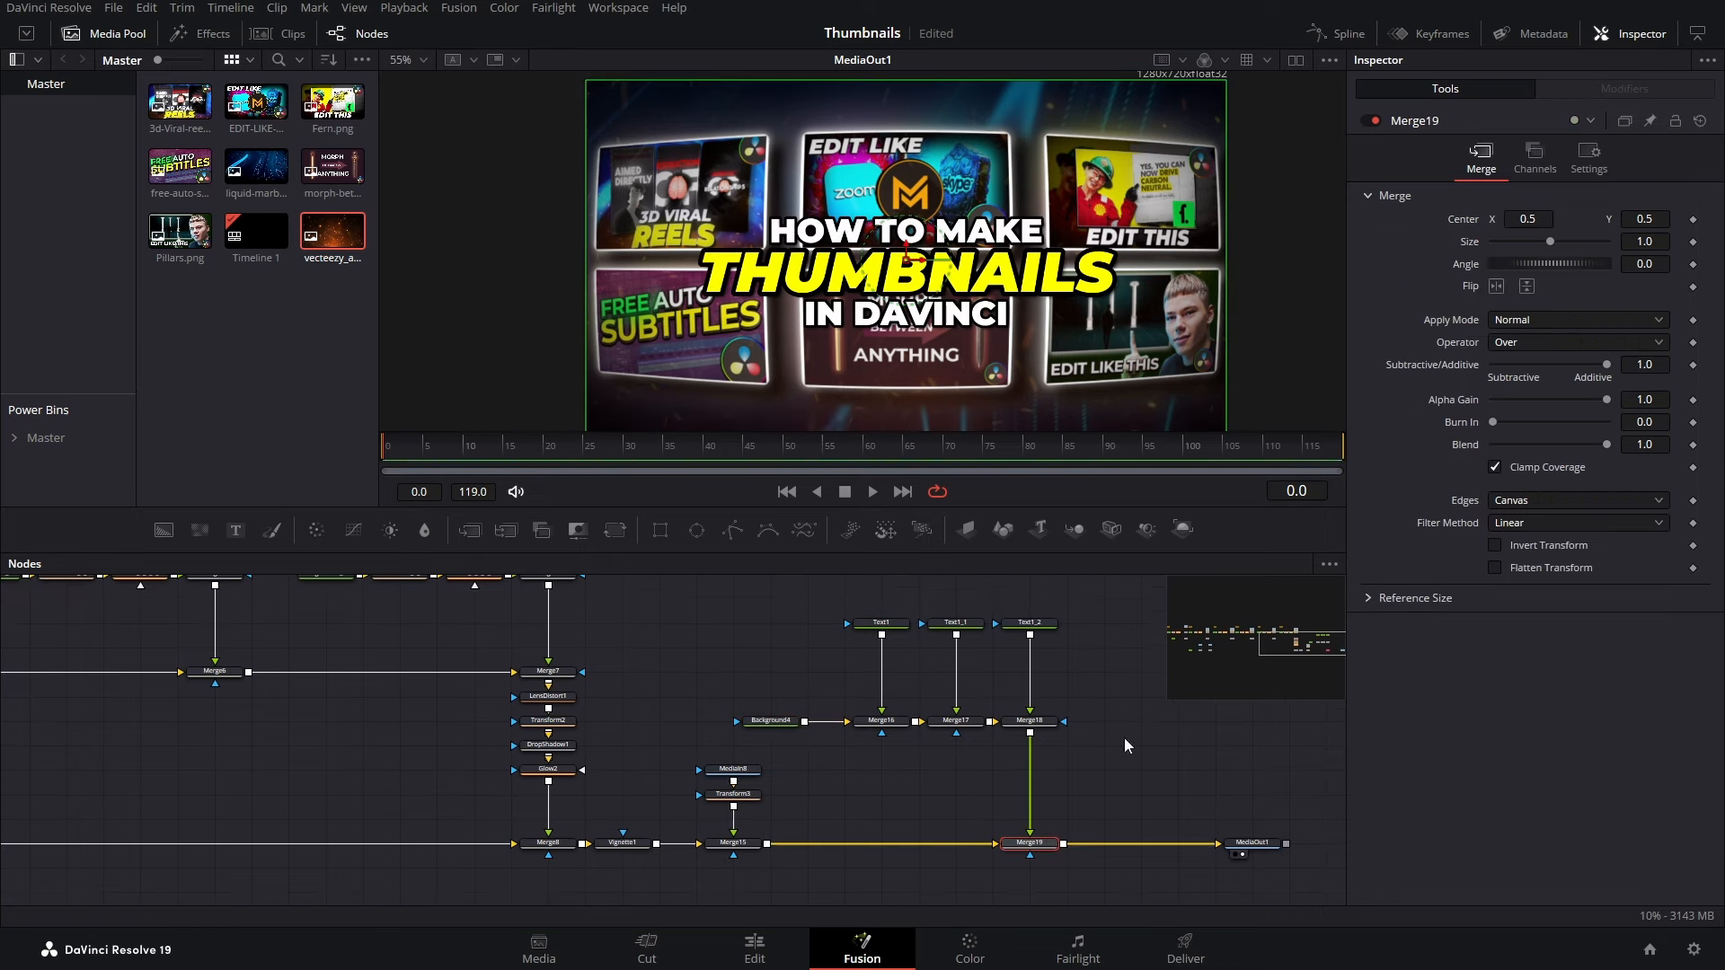
# Step: Copy the LensDistort1 node and paste it after Merge18 in the text branch
pyautogui.click(542, 698)
pyautogui.click(1029, 720)
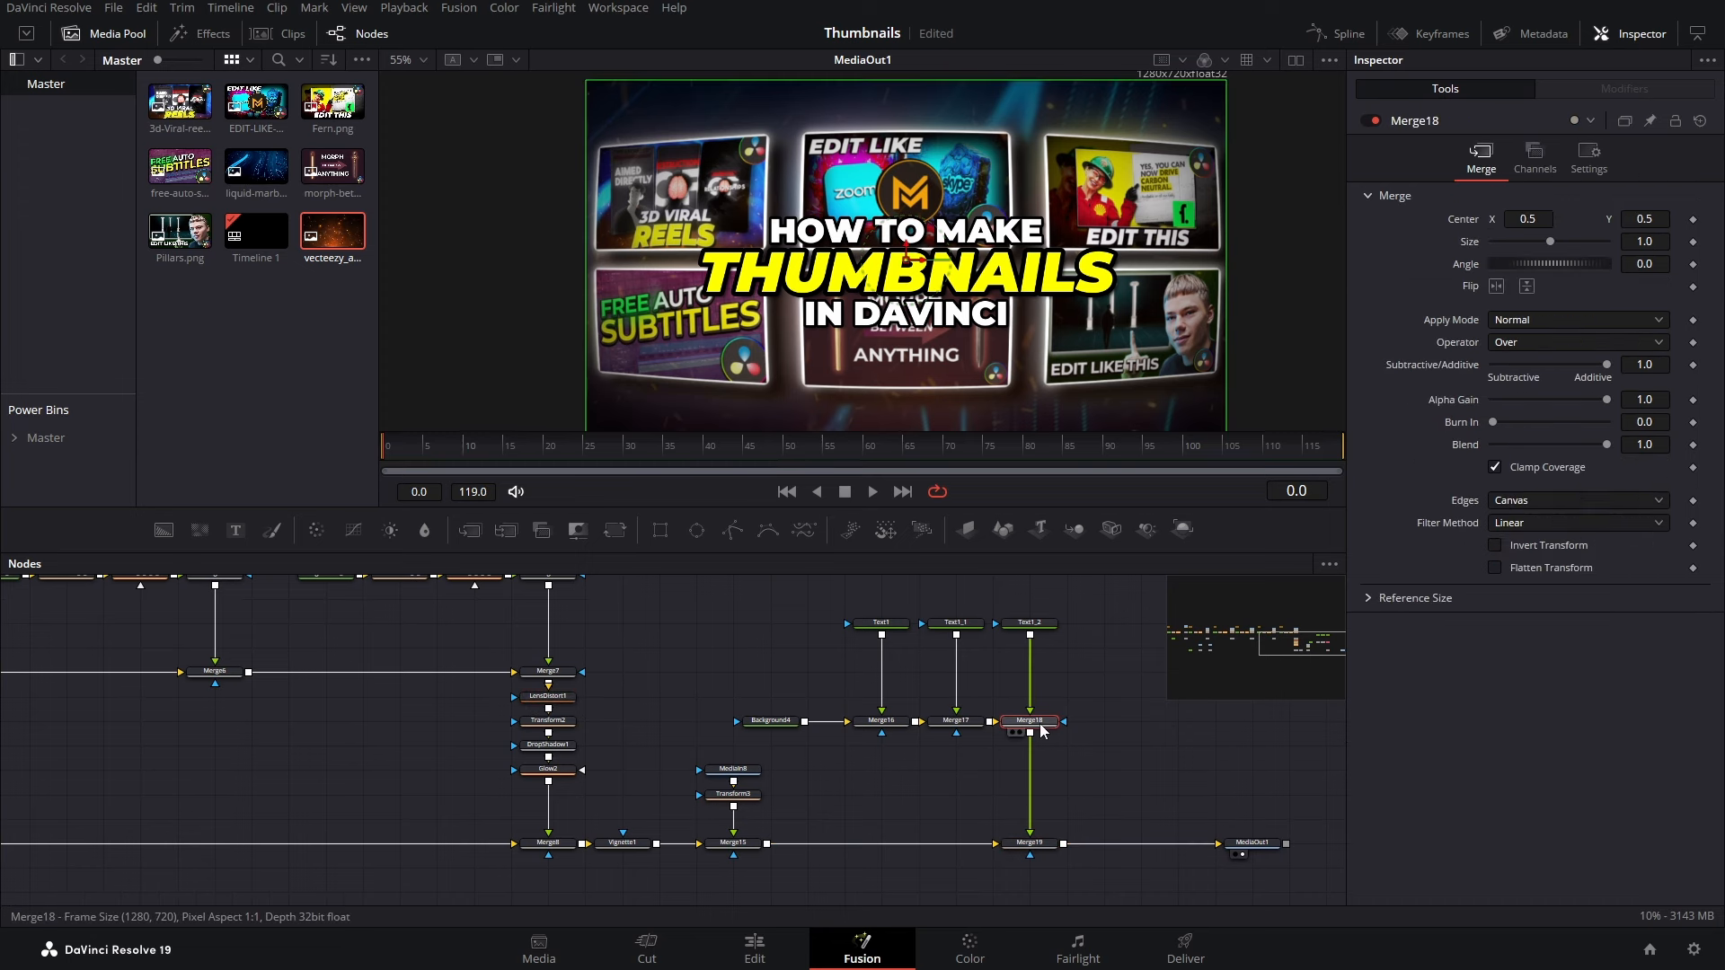
pyautogui.hotkey('ctrl', 'v')
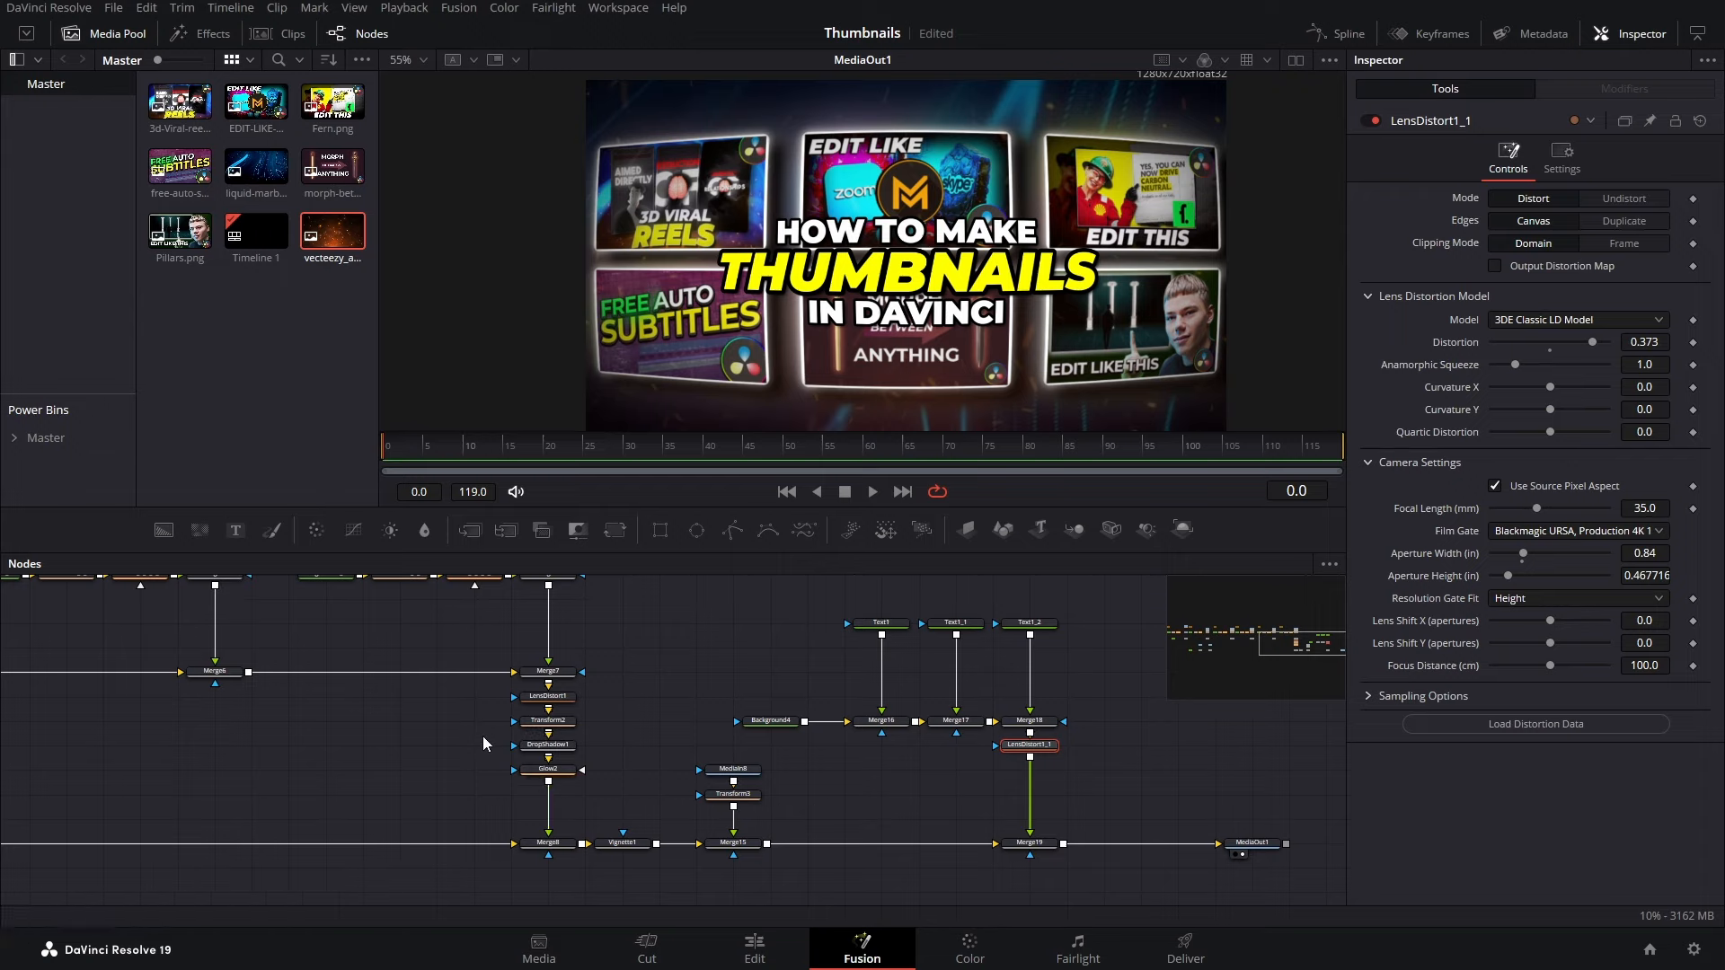
# Step: Copy the DropShadow1 and Glow2 nodes and insert the copies between LensDistort1_1 and Merge19
pyautogui.moveTo(483, 736); pyautogui.dragTo(585, 803)
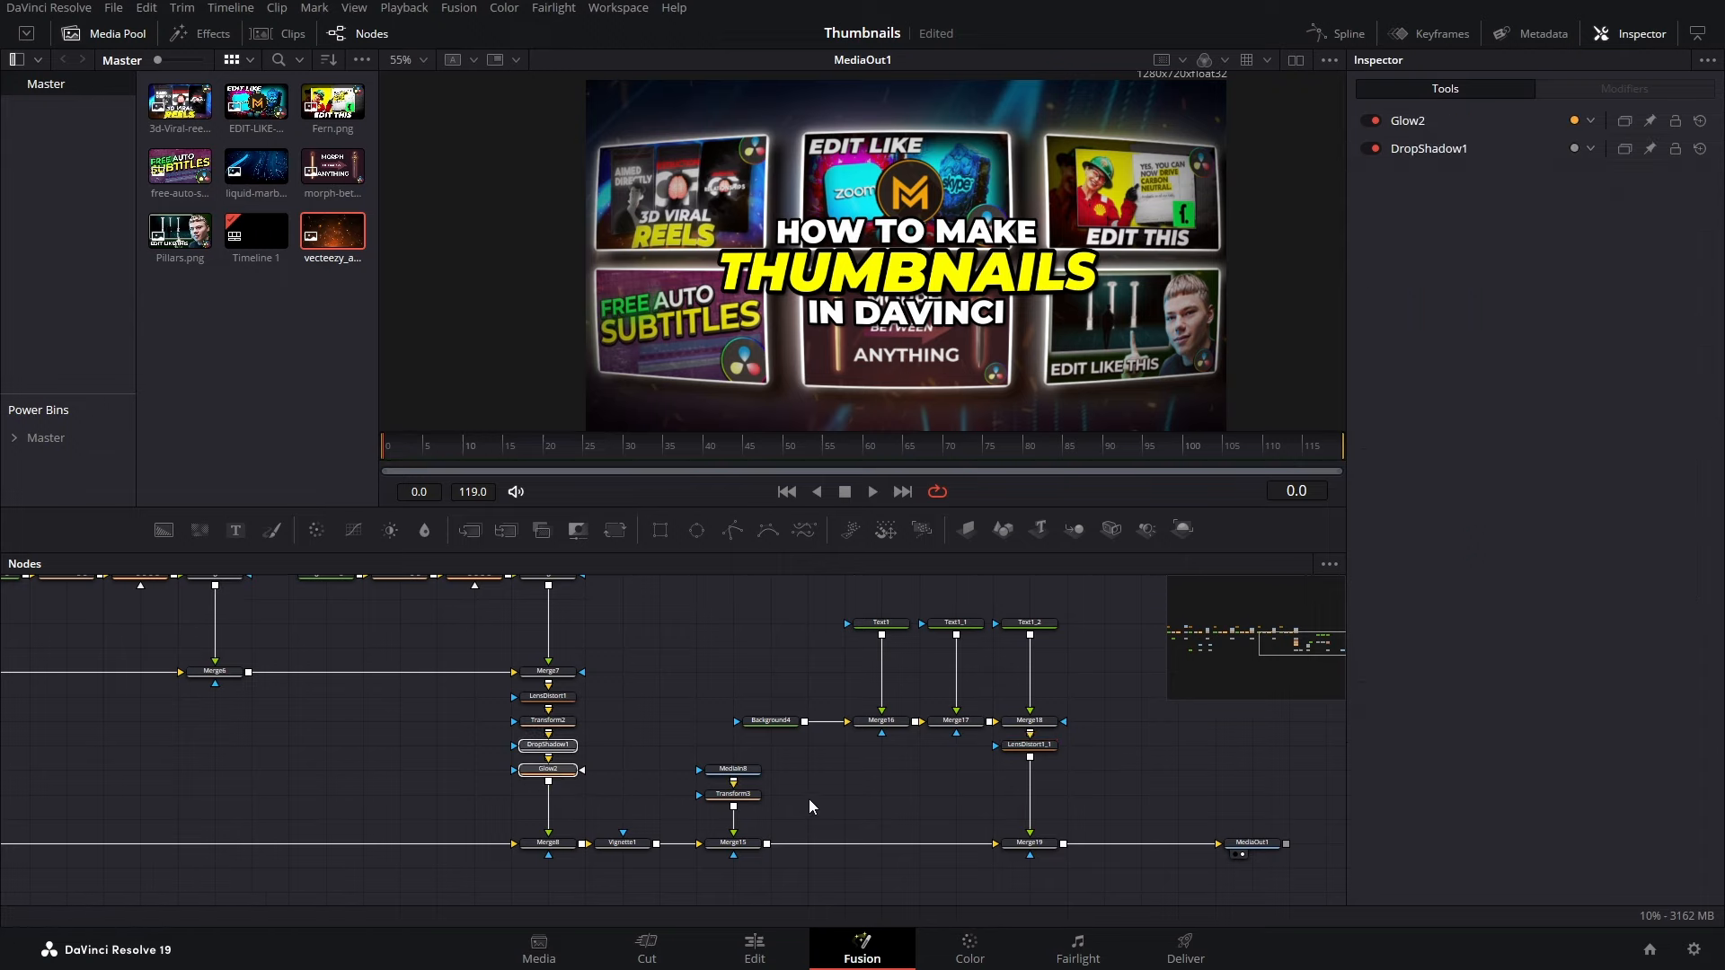
pyautogui.hotkey('ctrl', 'c')
pyautogui.click(1046, 751)
pyautogui.hotkey('ctrl', 'v')
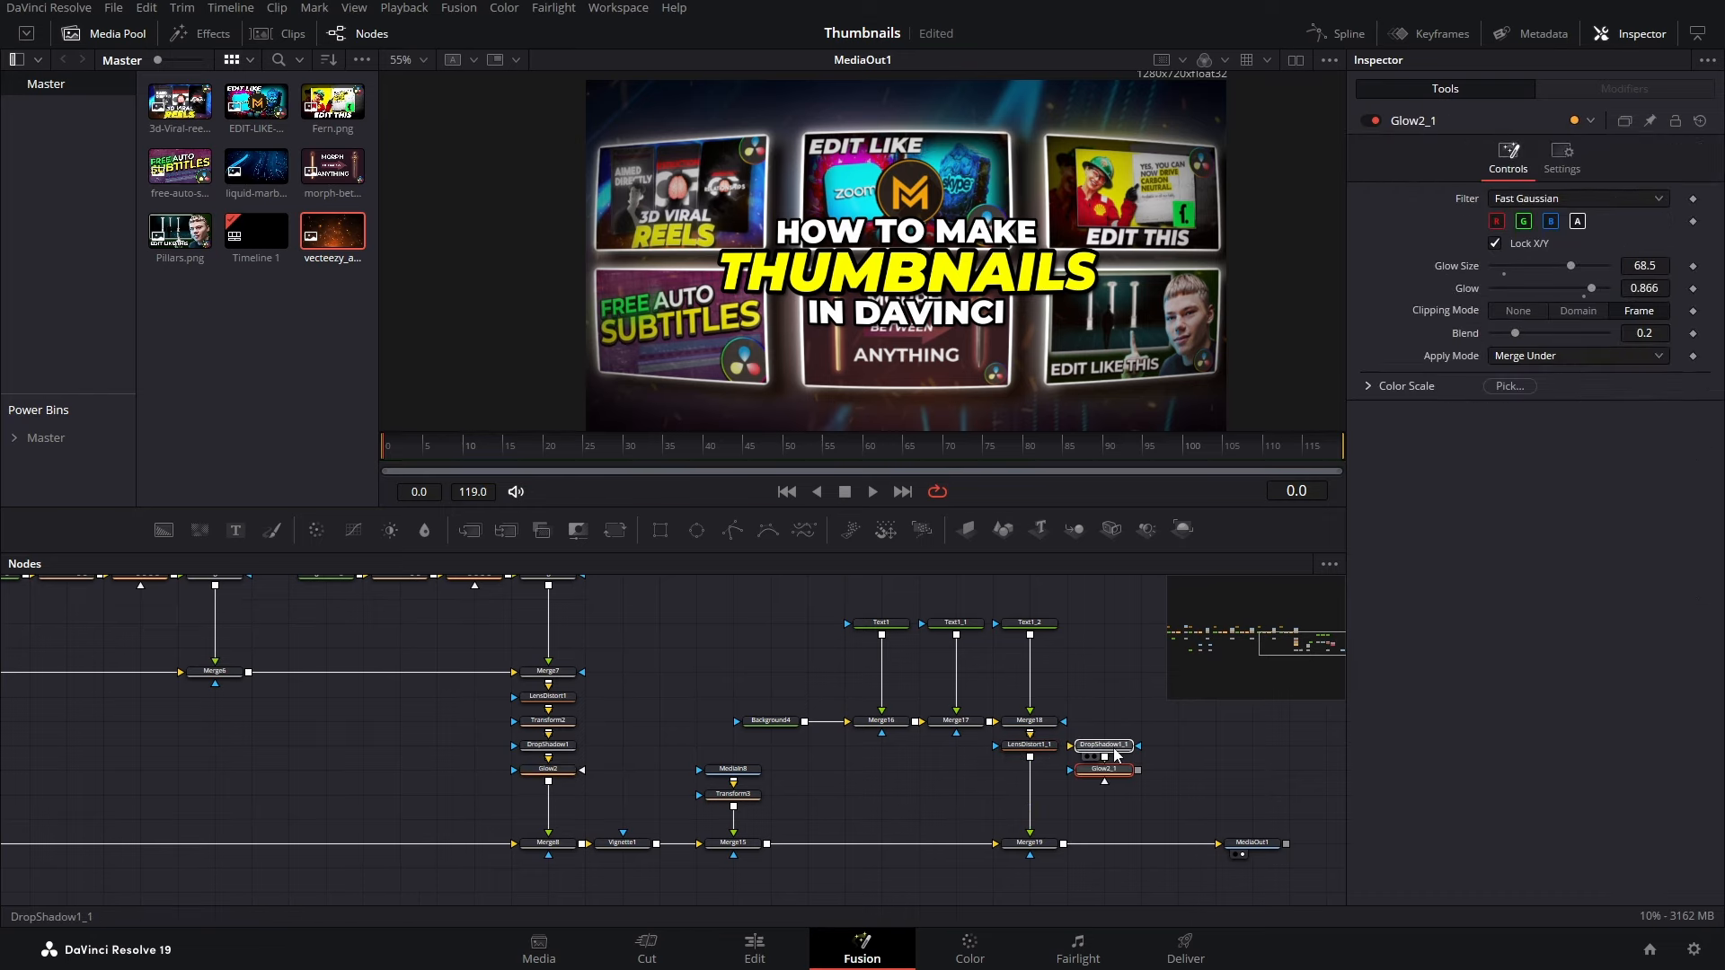
pyautogui.moveTo(1116, 753); pyautogui.dragTo(970, 822)
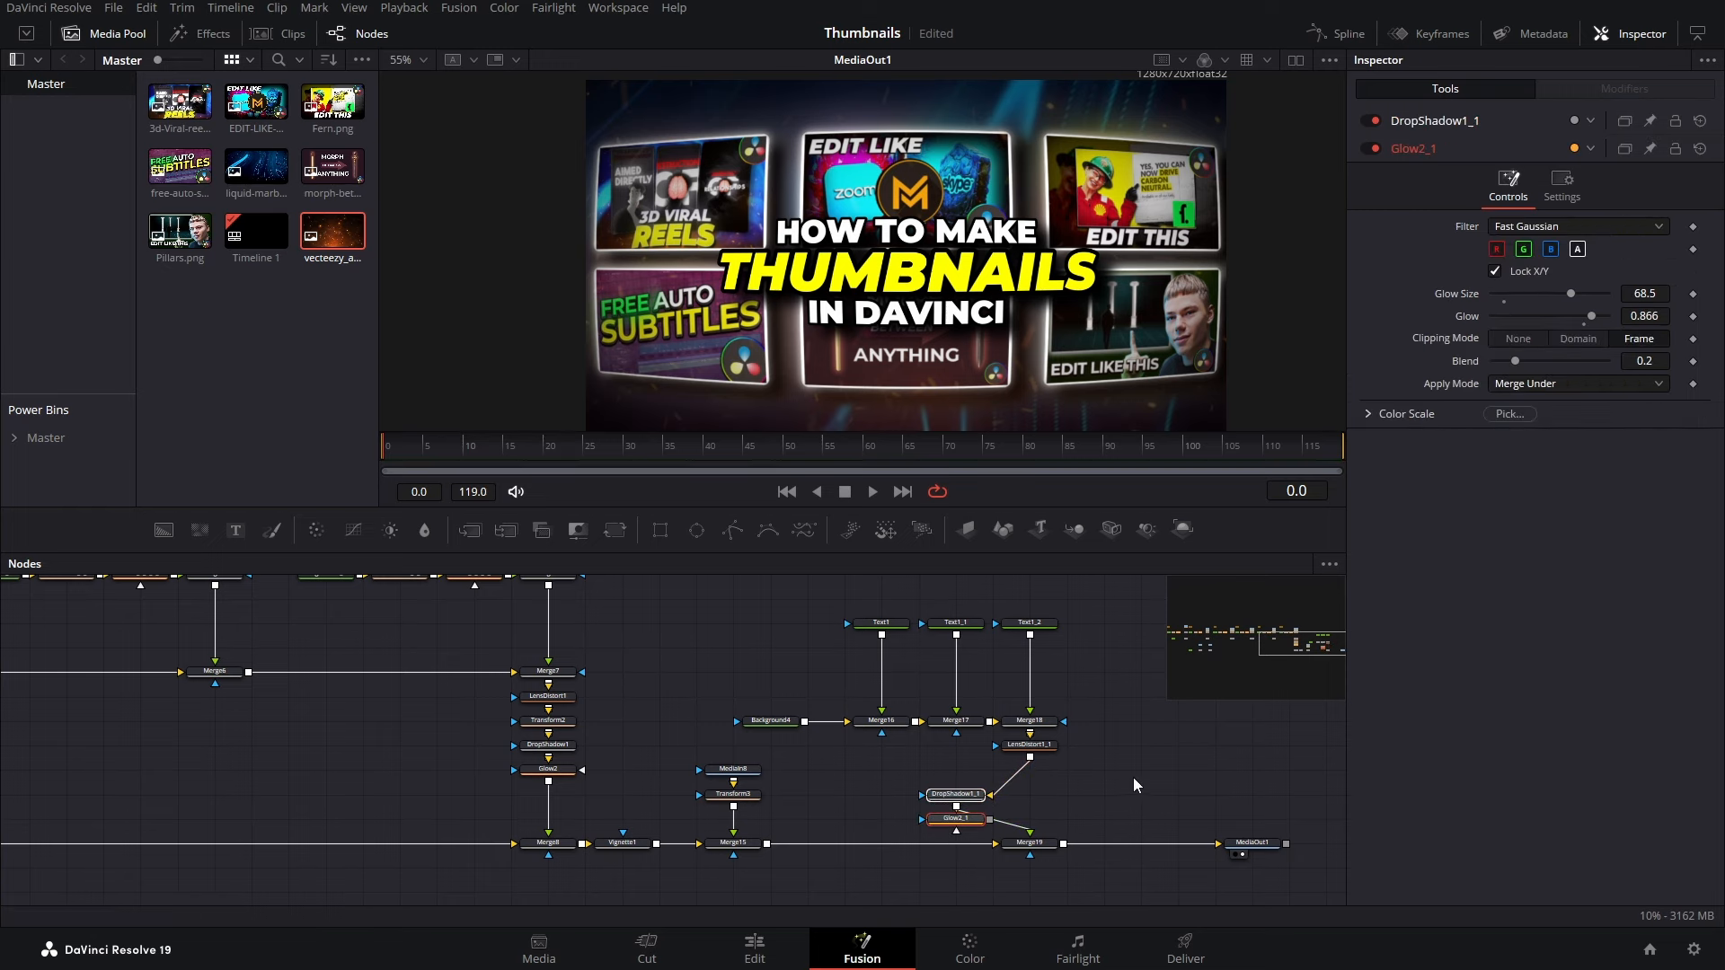
# Step: Move the text branch higher and line up the copied drop shadow and glow in a vertical chain beneath LensDistort1_1, keeping them connected to Merge19
pyautogui.moveTo(1107, 781); pyautogui.dragTo(787, 609)
pyautogui.moveTo(1027, 753); pyautogui.dragTo(1027, 655)
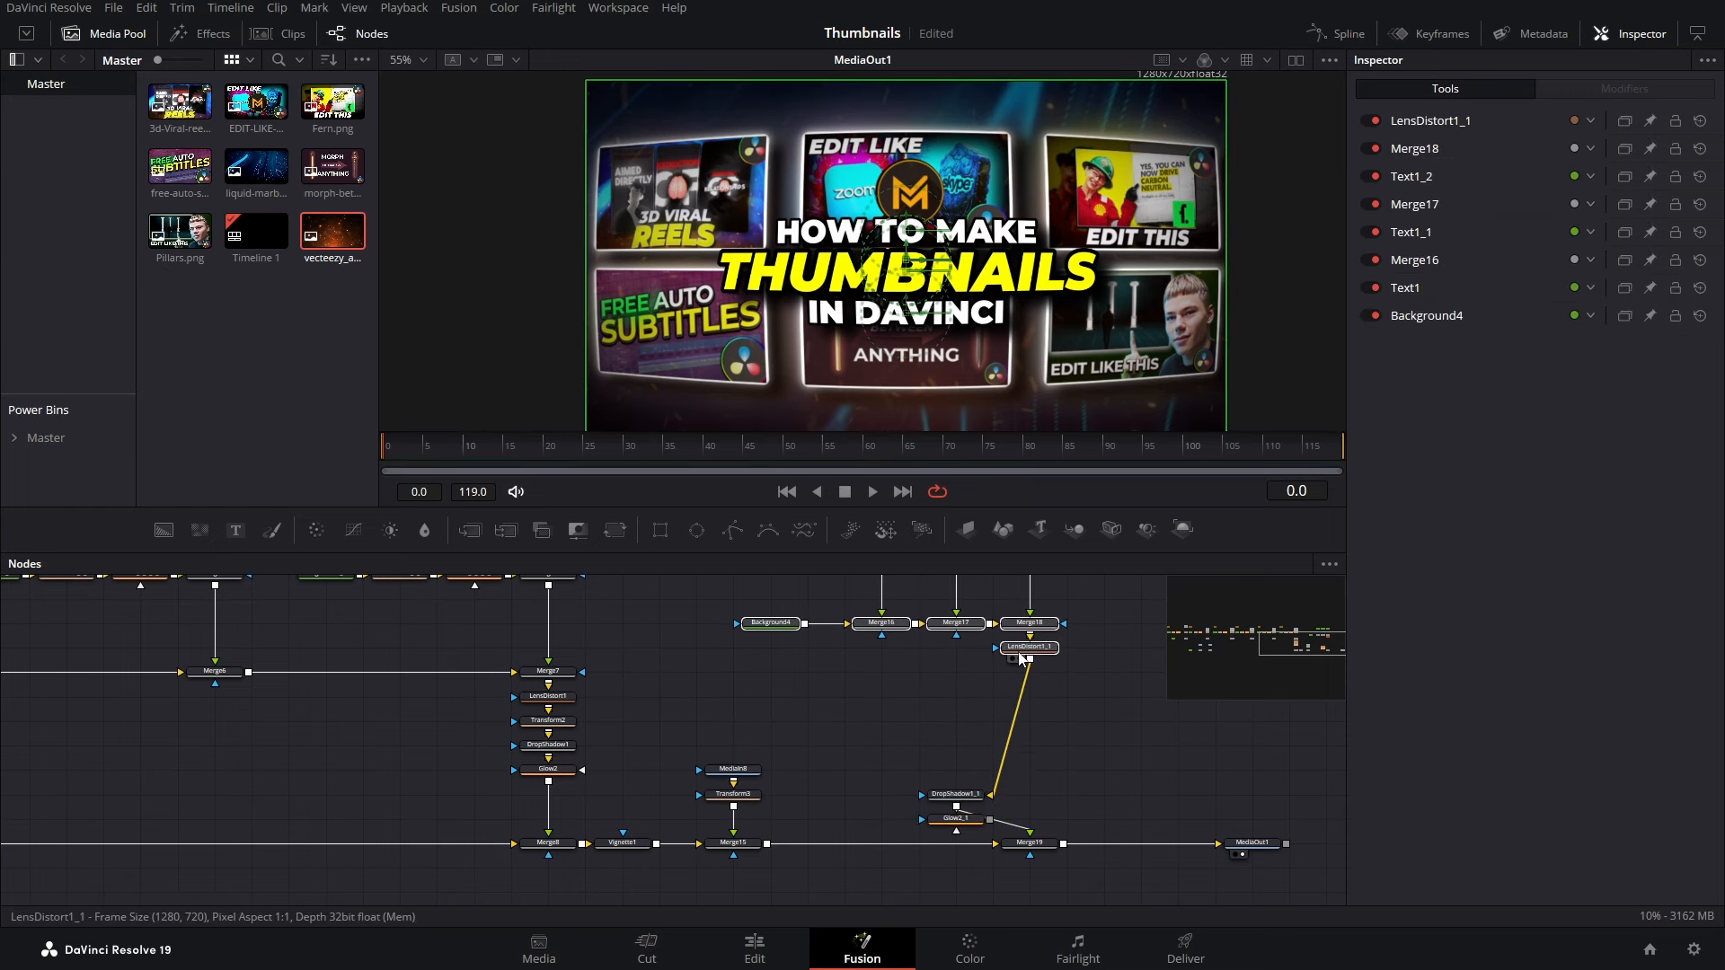
pyautogui.moveTo(970, 806); pyautogui.dragTo(1008, 708)
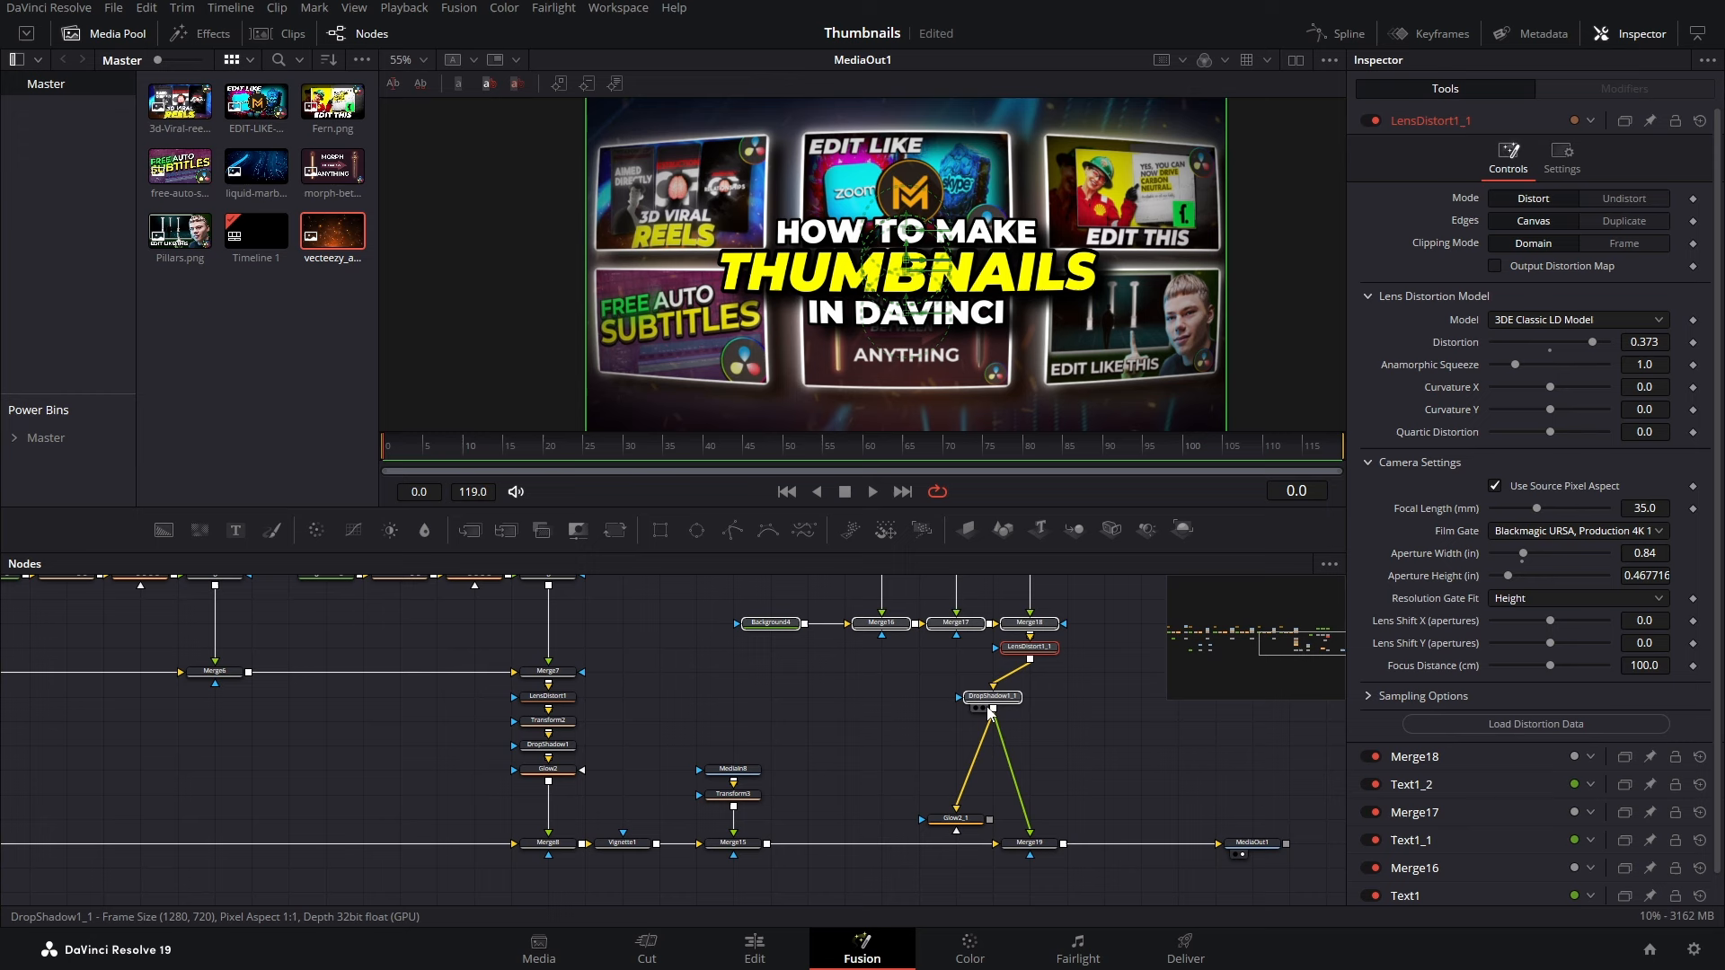
pyautogui.click(1015, 781)
pyautogui.moveTo(990, 820); pyautogui.dragTo(1034, 845)
pyautogui.moveTo(992, 698); pyautogui.dragTo(1041, 690)
pyautogui.moveTo(960, 818); pyautogui.dragTo(1040, 710)
pyautogui.moveTo(900, 756)
pyautogui.mouseDown()
pyautogui.moveTo(839, 805)
pyautogui.moveTo(793, 812)
pyautogui.moveTo(835, 709)
pyautogui.moveTo(894, 768)
pyautogui.mouseUp()
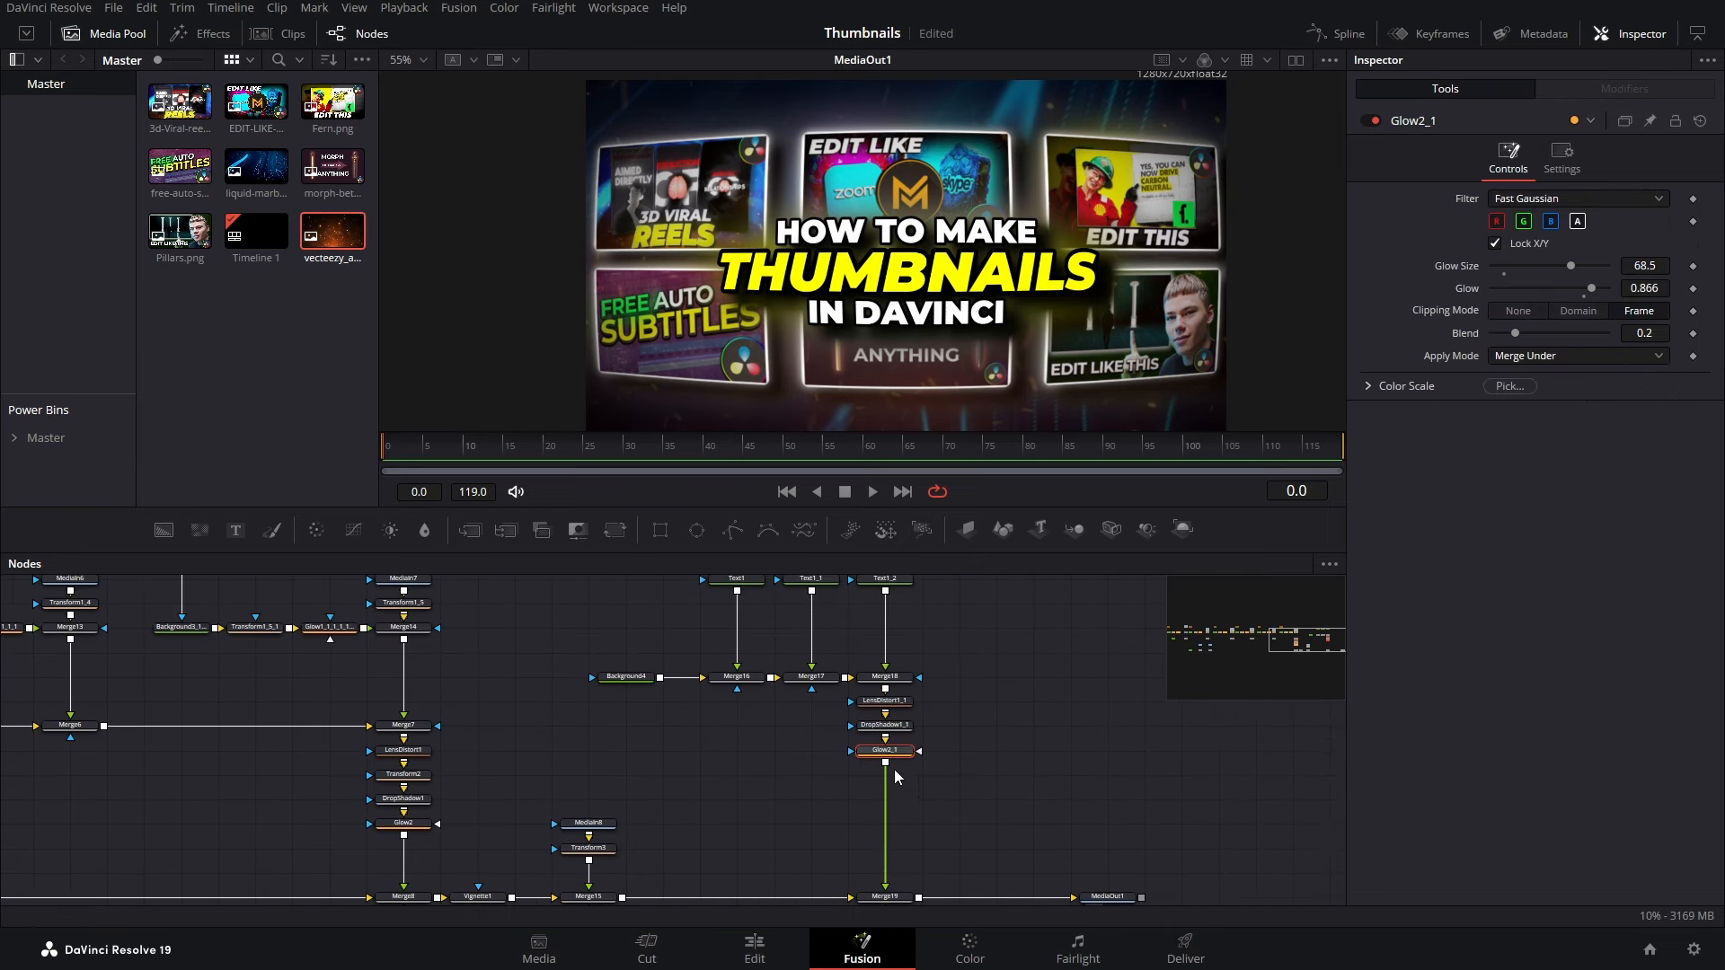
# Step: Add a Rays node after Glow2_1 and set its blend to 0.118
pyautogui.hotkey('shift', 'space')
pyautogui.write('rays')
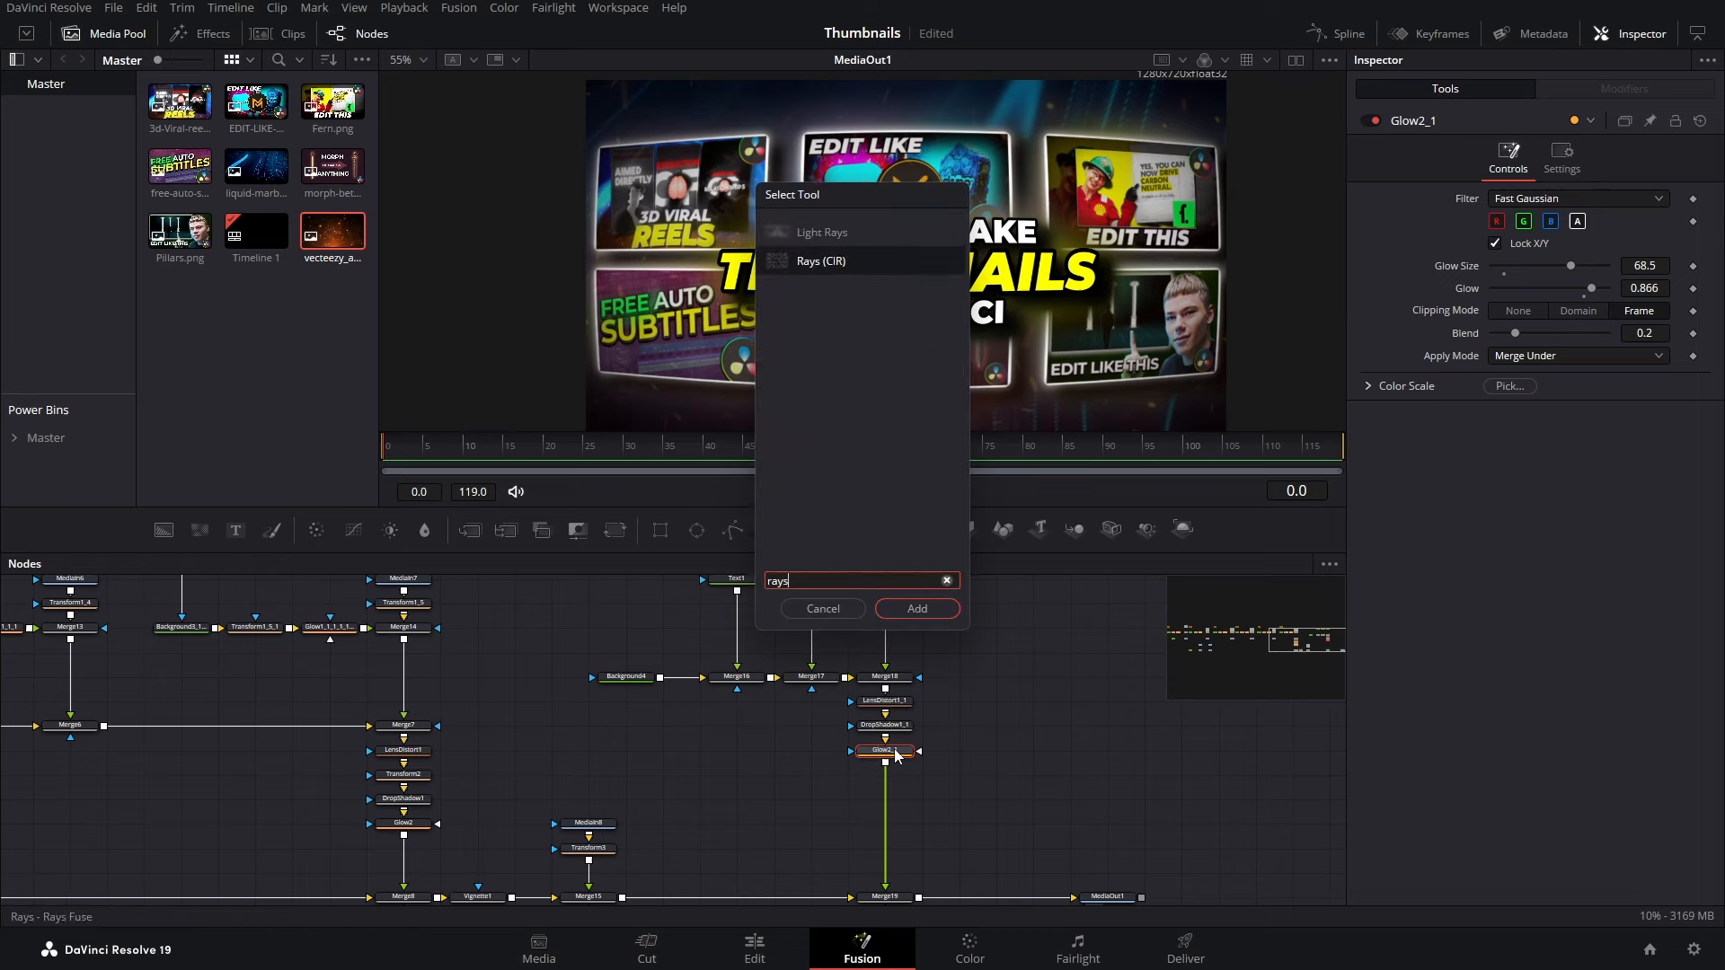
pyautogui.press('Return')
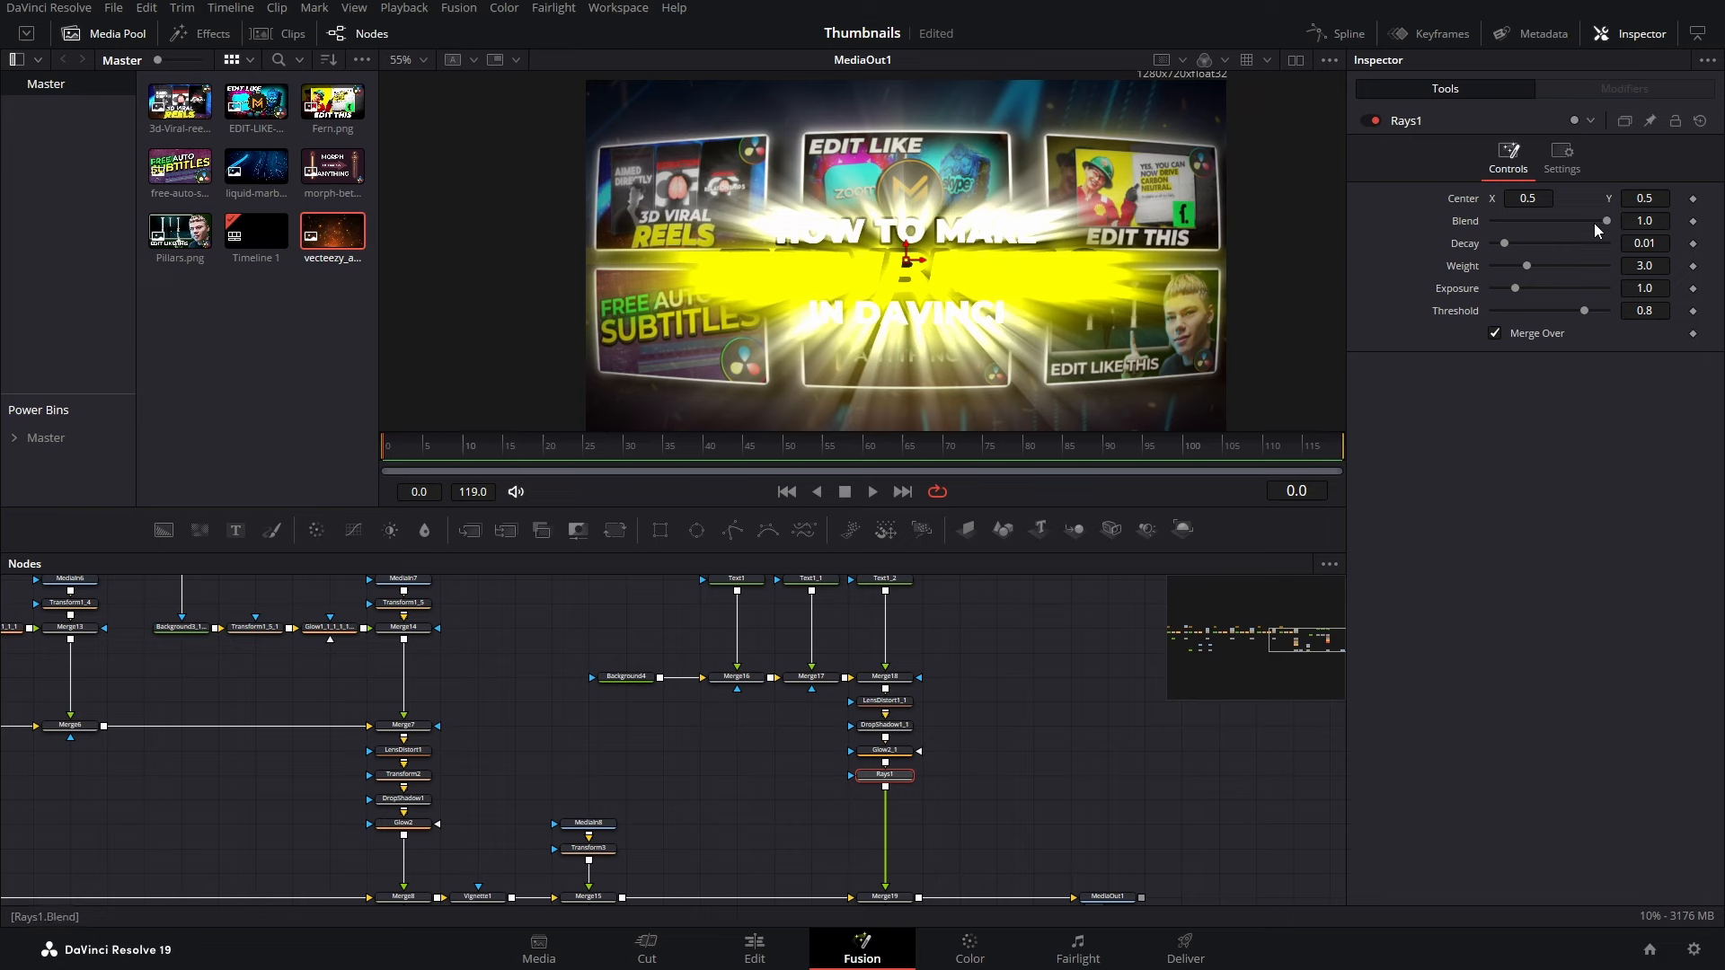
pyautogui.moveTo(1604, 223); pyautogui.dragTo(1505, 225)
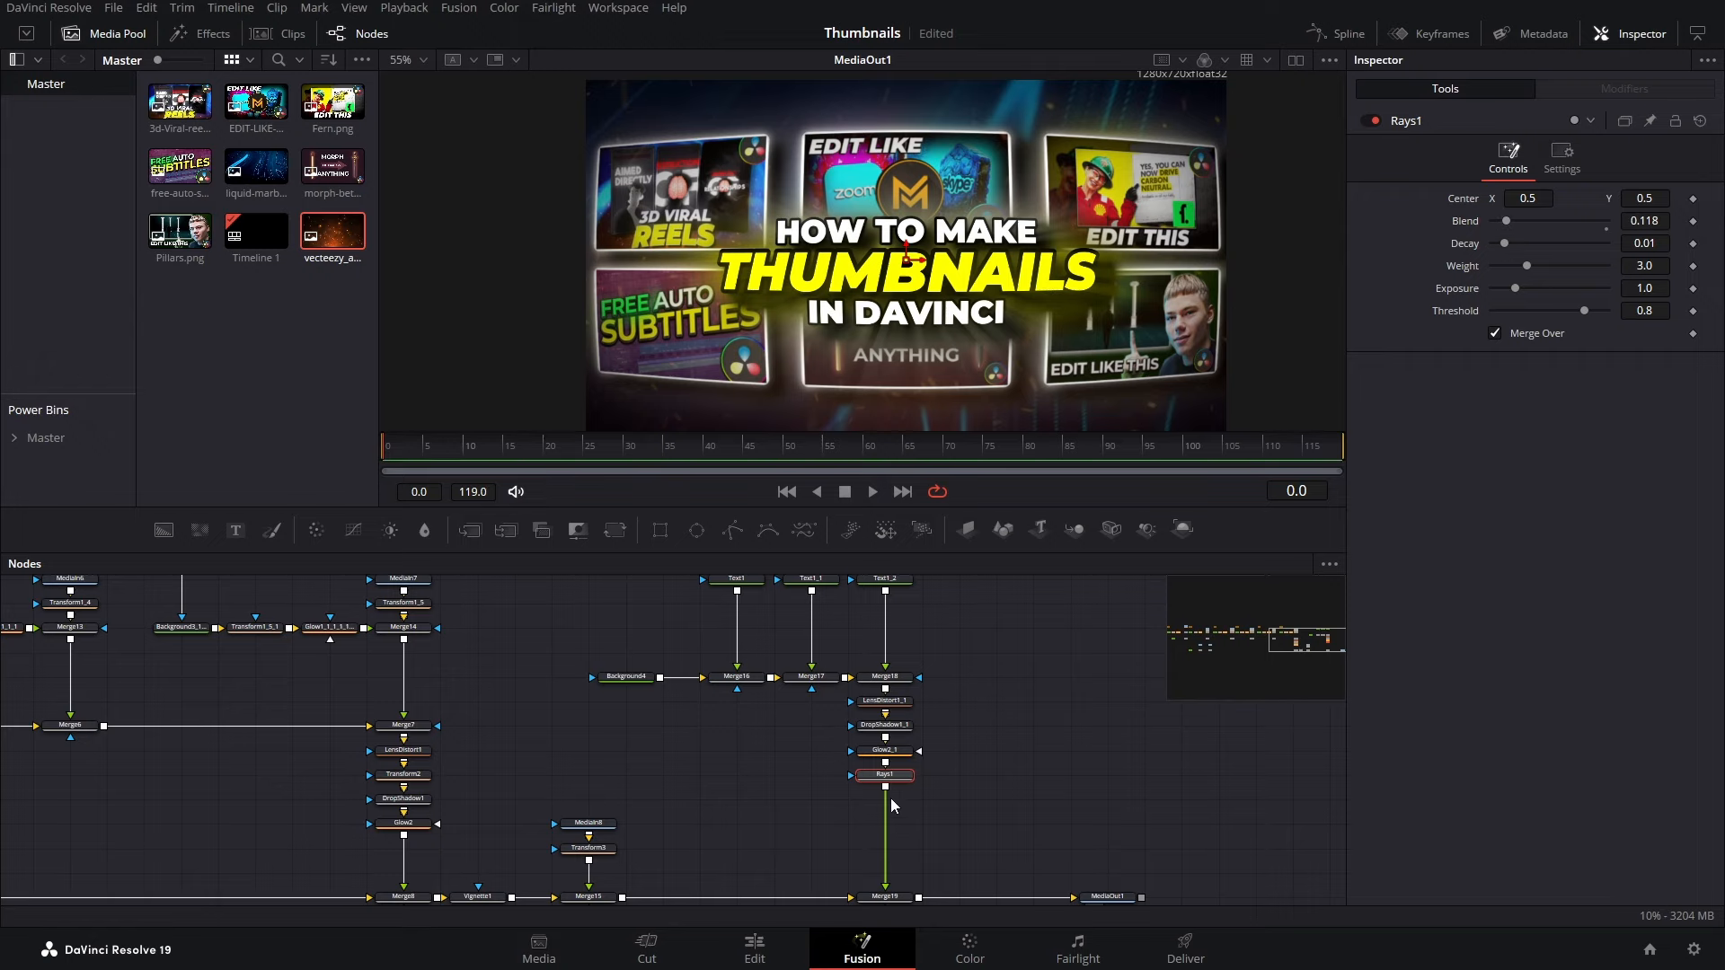
# Step: Add a Transform node after the Rays node to enlarge the title text, and move MediaOut1 farther along the flow
pyautogui.hotkey('shift', 'space')
pyautogui.write('trans')
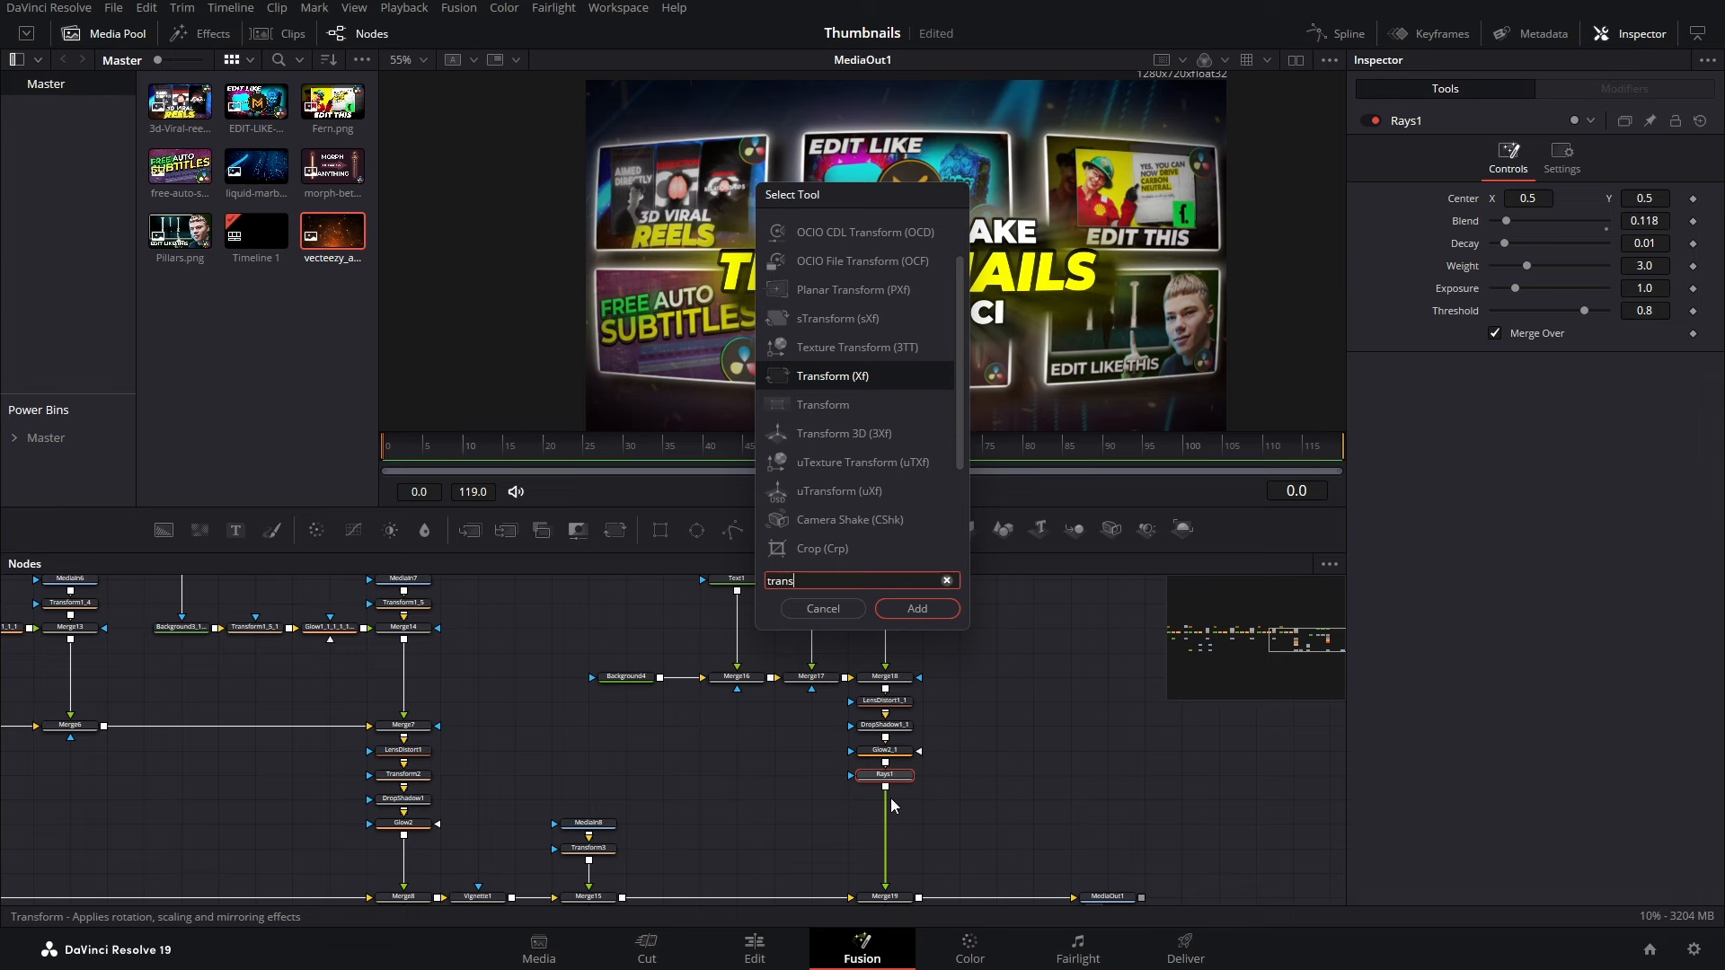
pyautogui.press('Return')
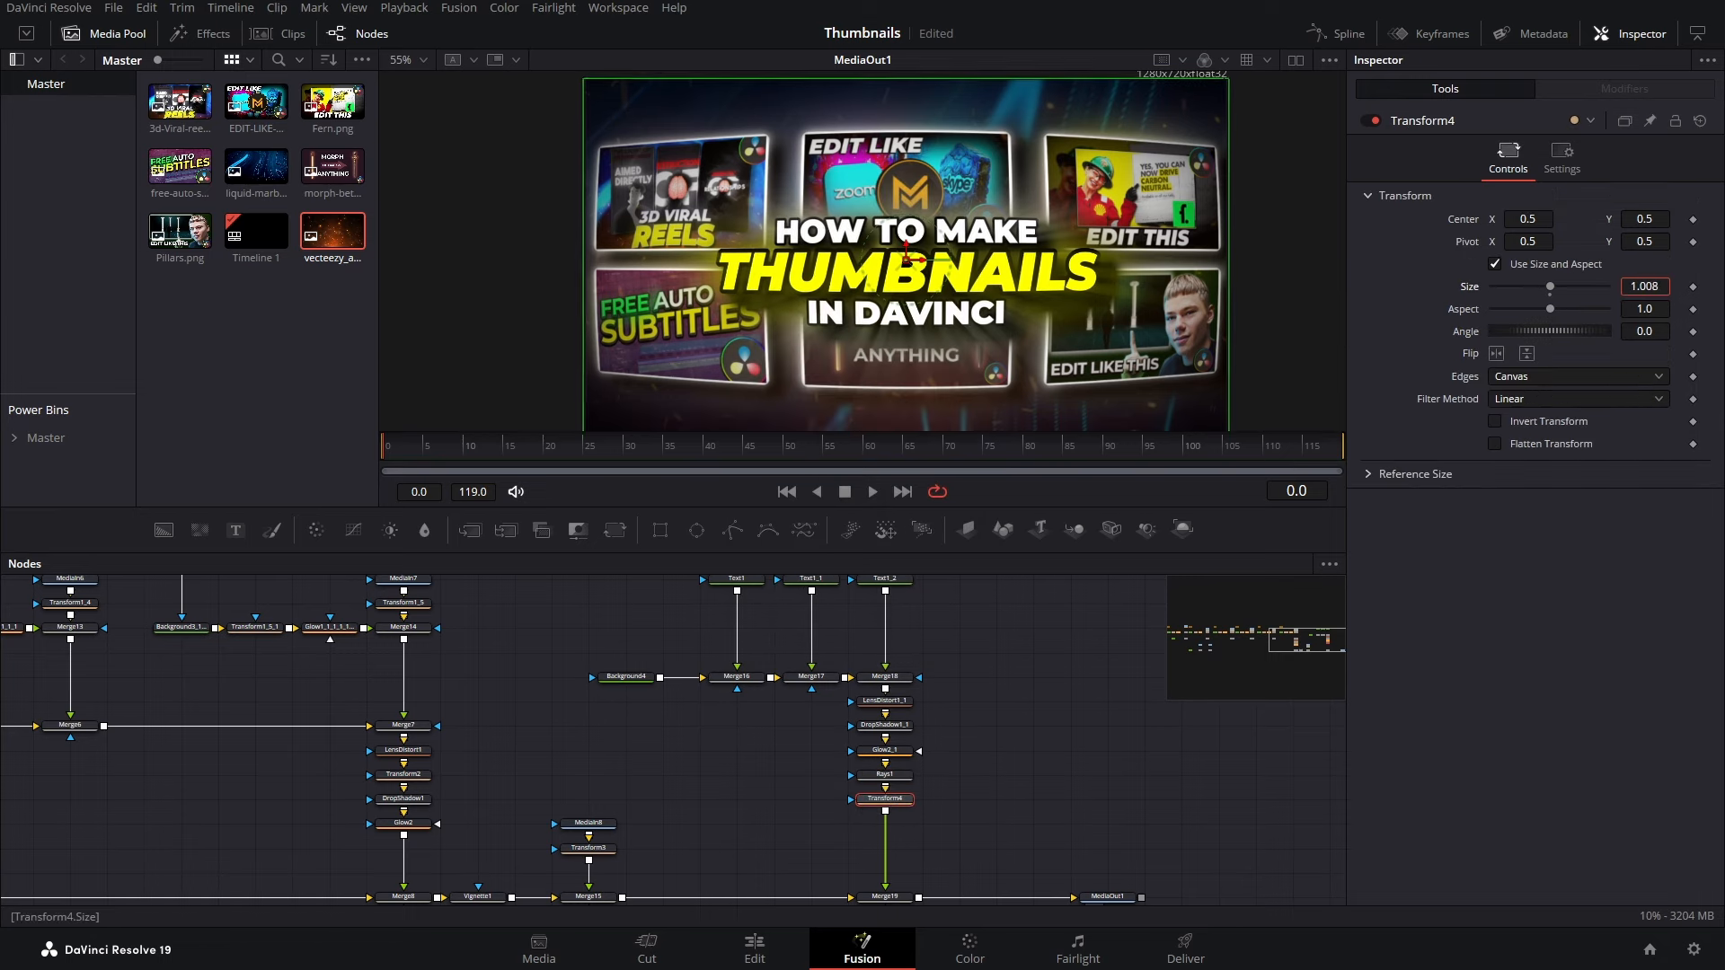
pyautogui.moveTo(1644, 287); pyautogui.dragTo(1719, 287)
pyautogui.click(1112, 778)
pyautogui.moveTo(1112, 779); pyautogui.dragTo(967, 636)
pyautogui.moveTo(977, 756); pyautogui.dragTo(1162, 756)
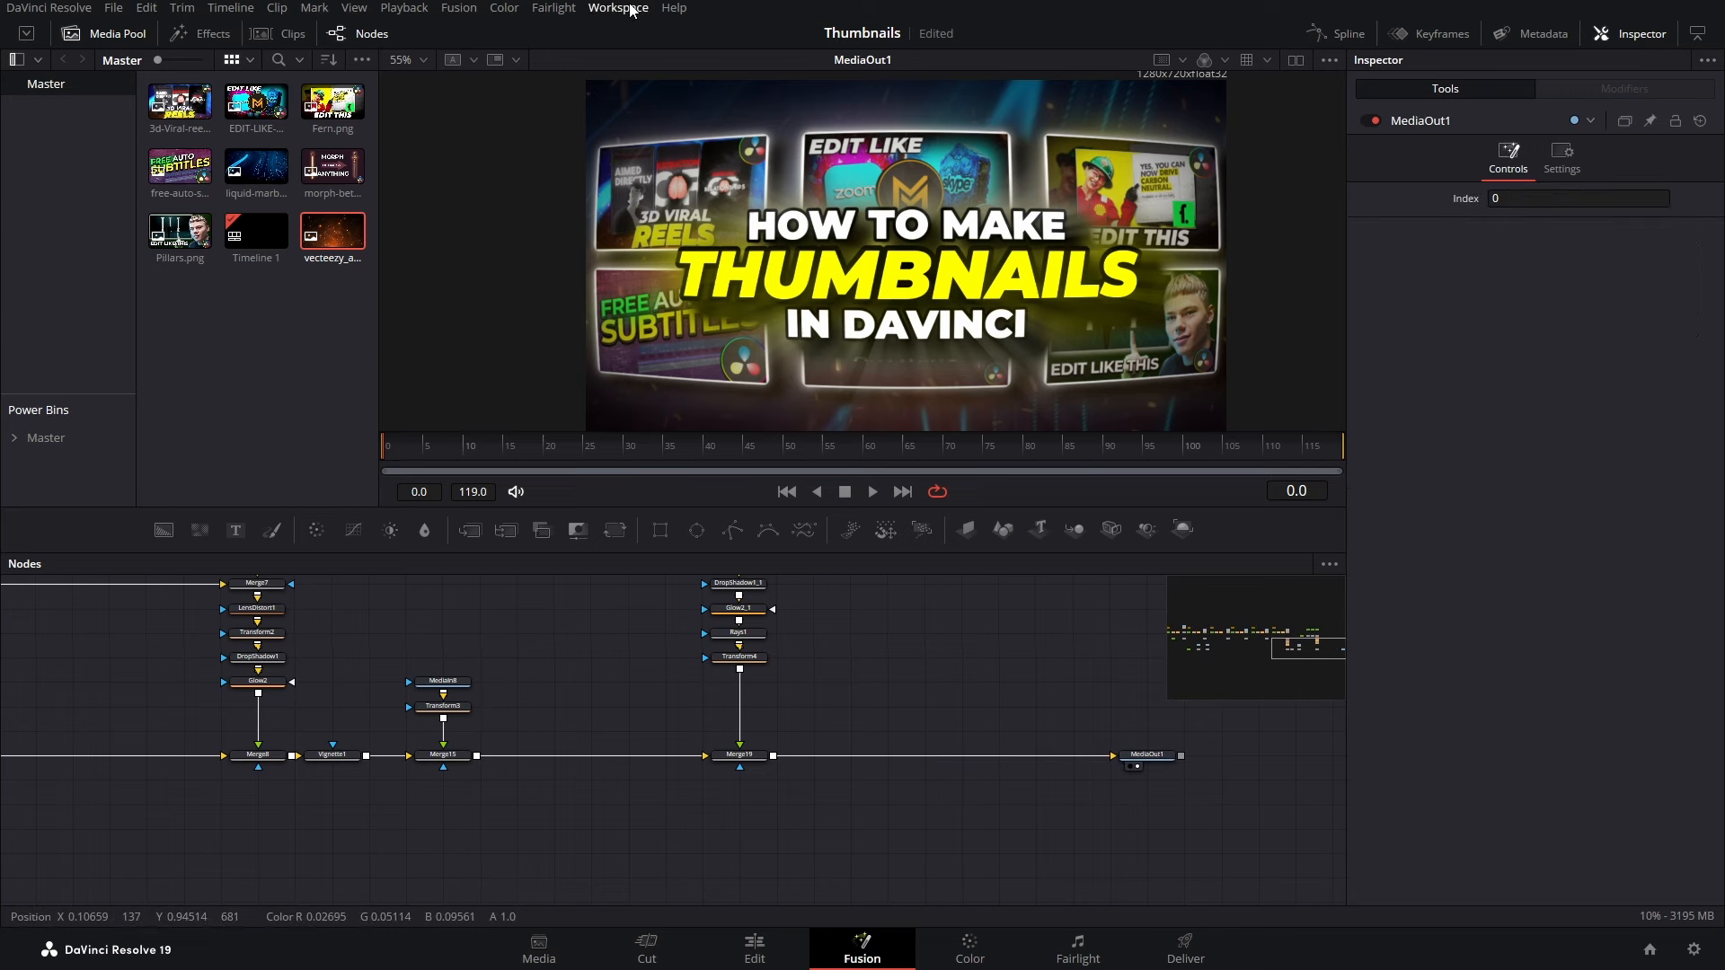
# Step: Leave full-screen mode, bring the DaVinci Resolve logo image into the media pool and merge it over Merge19's output
pyautogui.click(631, 9)
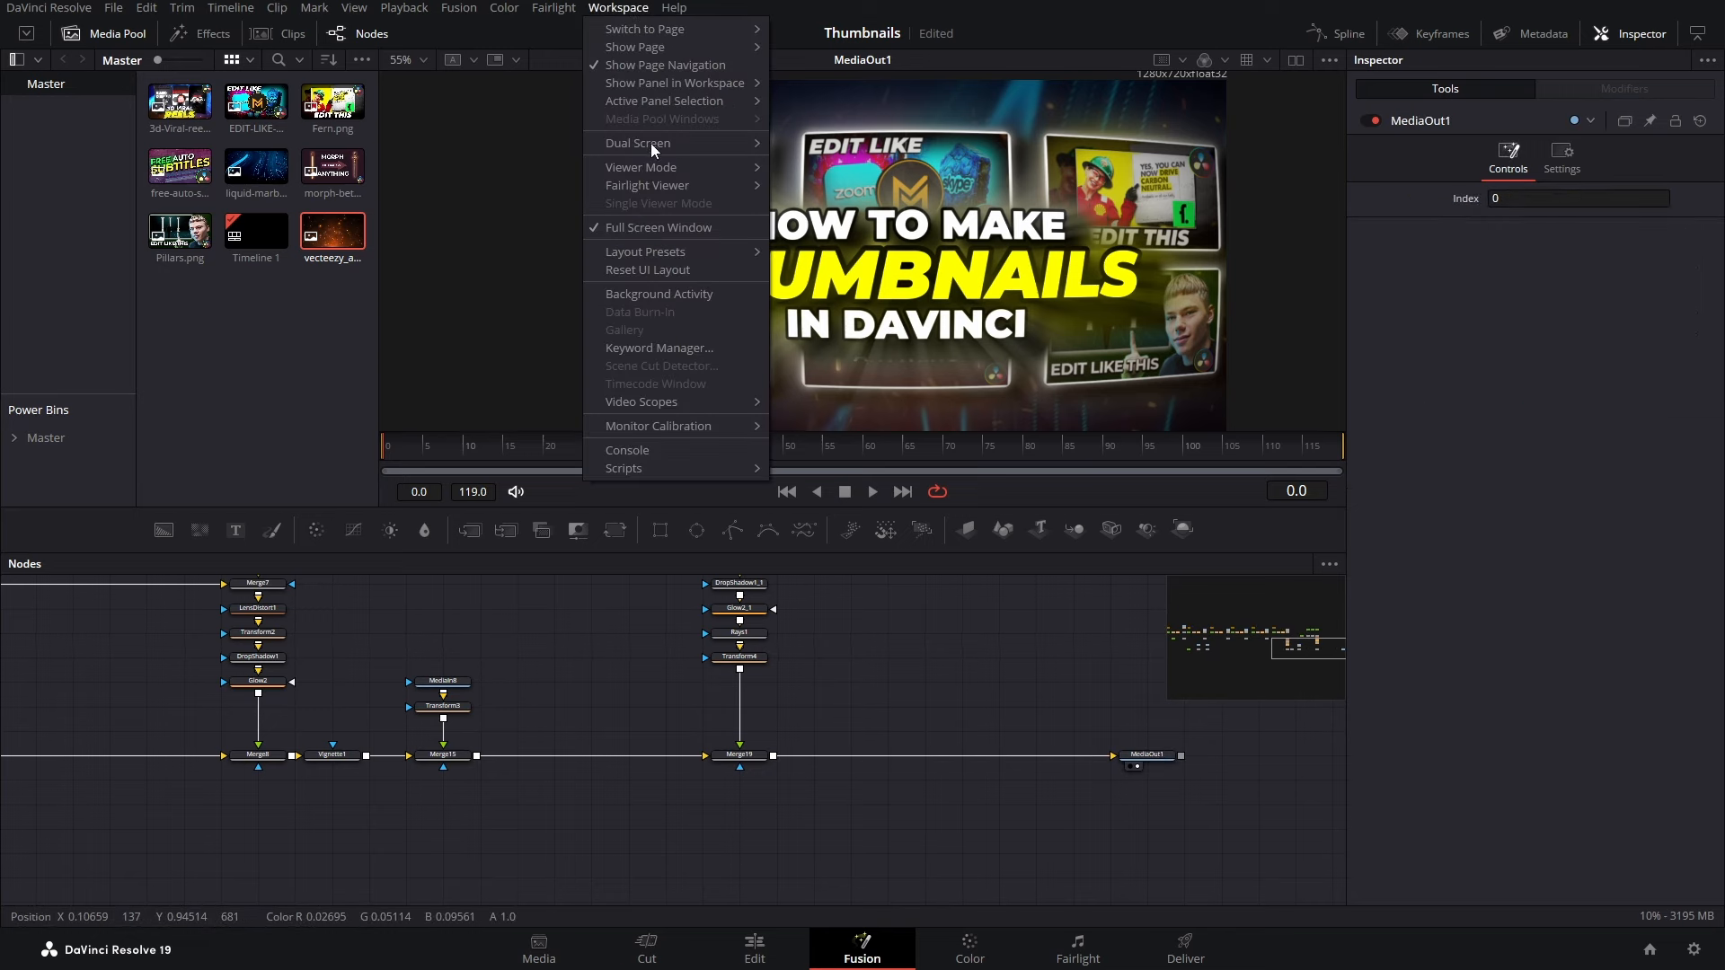
pyautogui.click(656, 227)
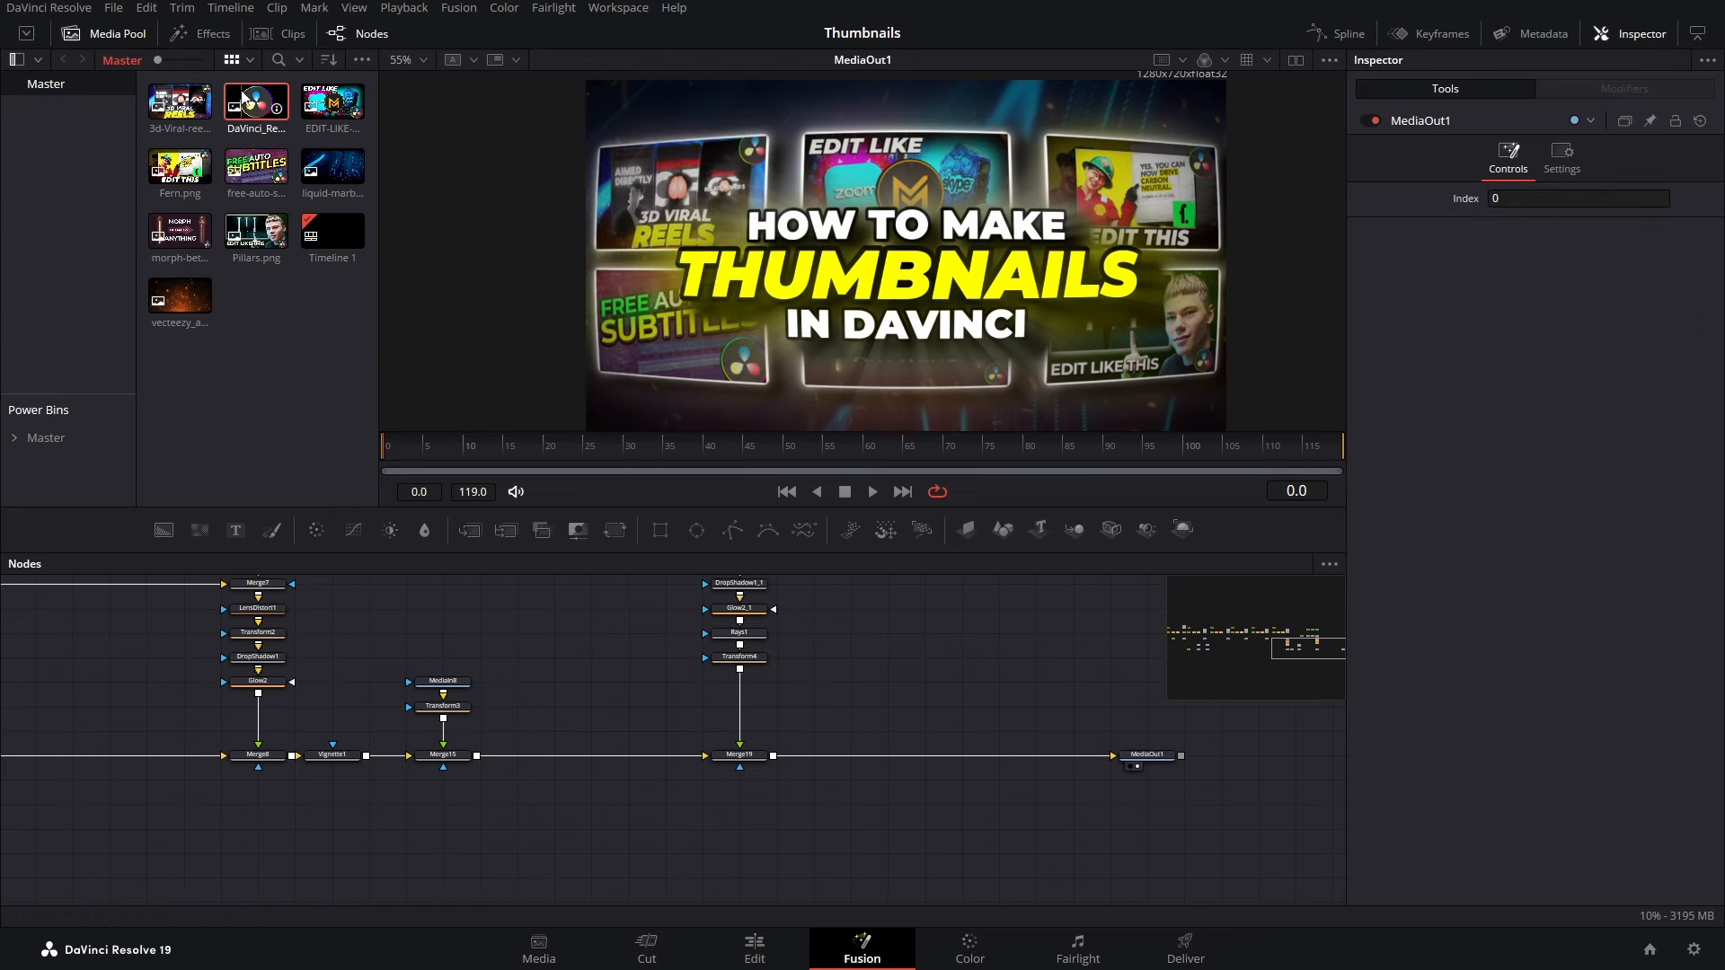
pyautogui.moveTo(243, 97); pyautogui.dragTo(778, 762)
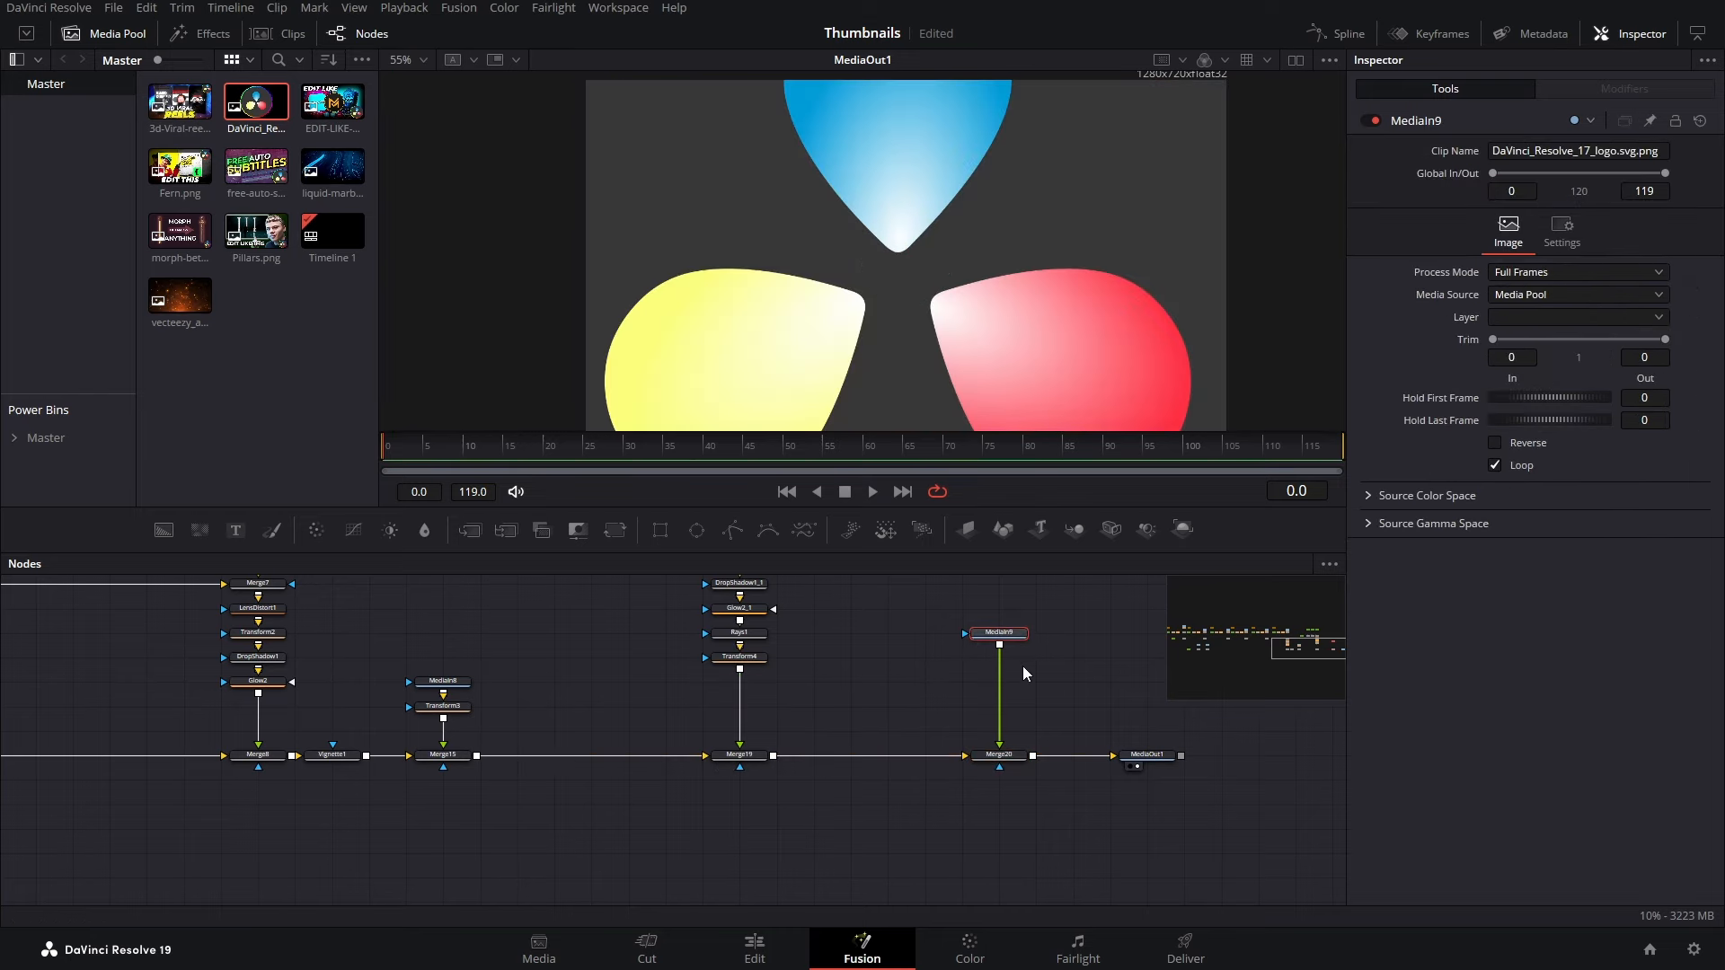
# Step: Add a Transform node after the logo, set its size to 0.107 and place the logo in the image's lower-right corner
pyautogui.hotkey('shift', 'space')
pyautogui.write('trans')
pyautogui.press('Return')
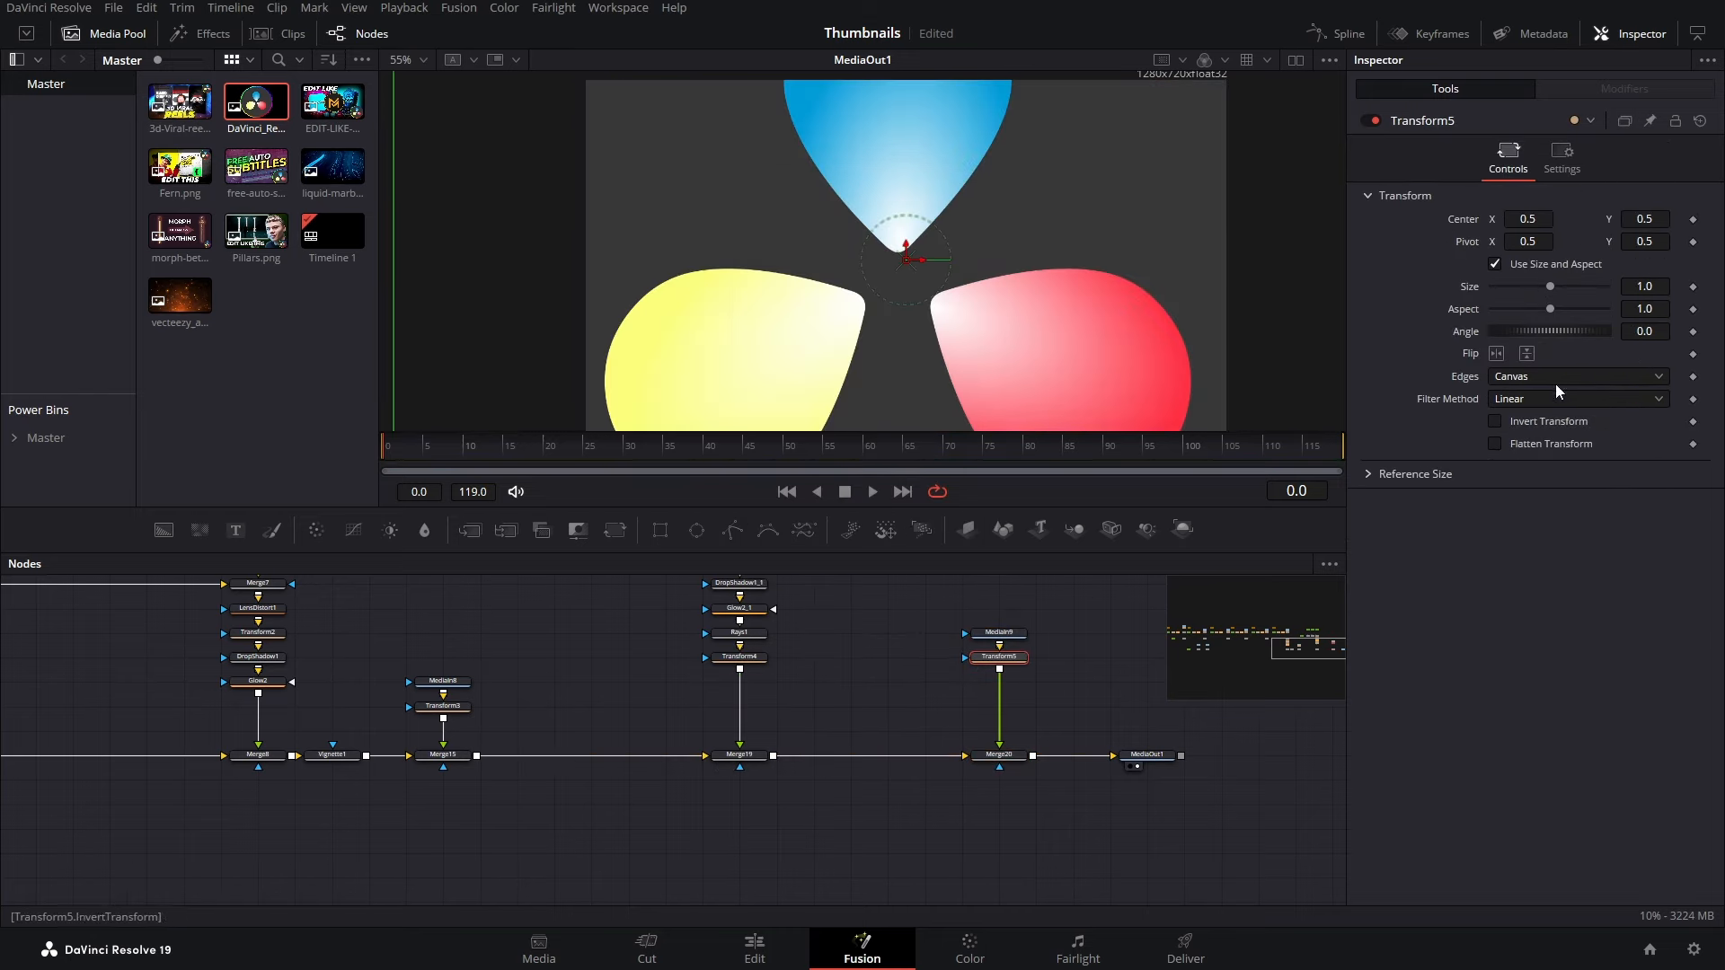
pyautogui.moveTo(1645, 287); pyautogui.dragTo(1553, 287)
pyautogui.moveTo(920, 256); pyautogui.dragTo(1159, 333)
pyautogui.scroll(-2, 1272, 379)
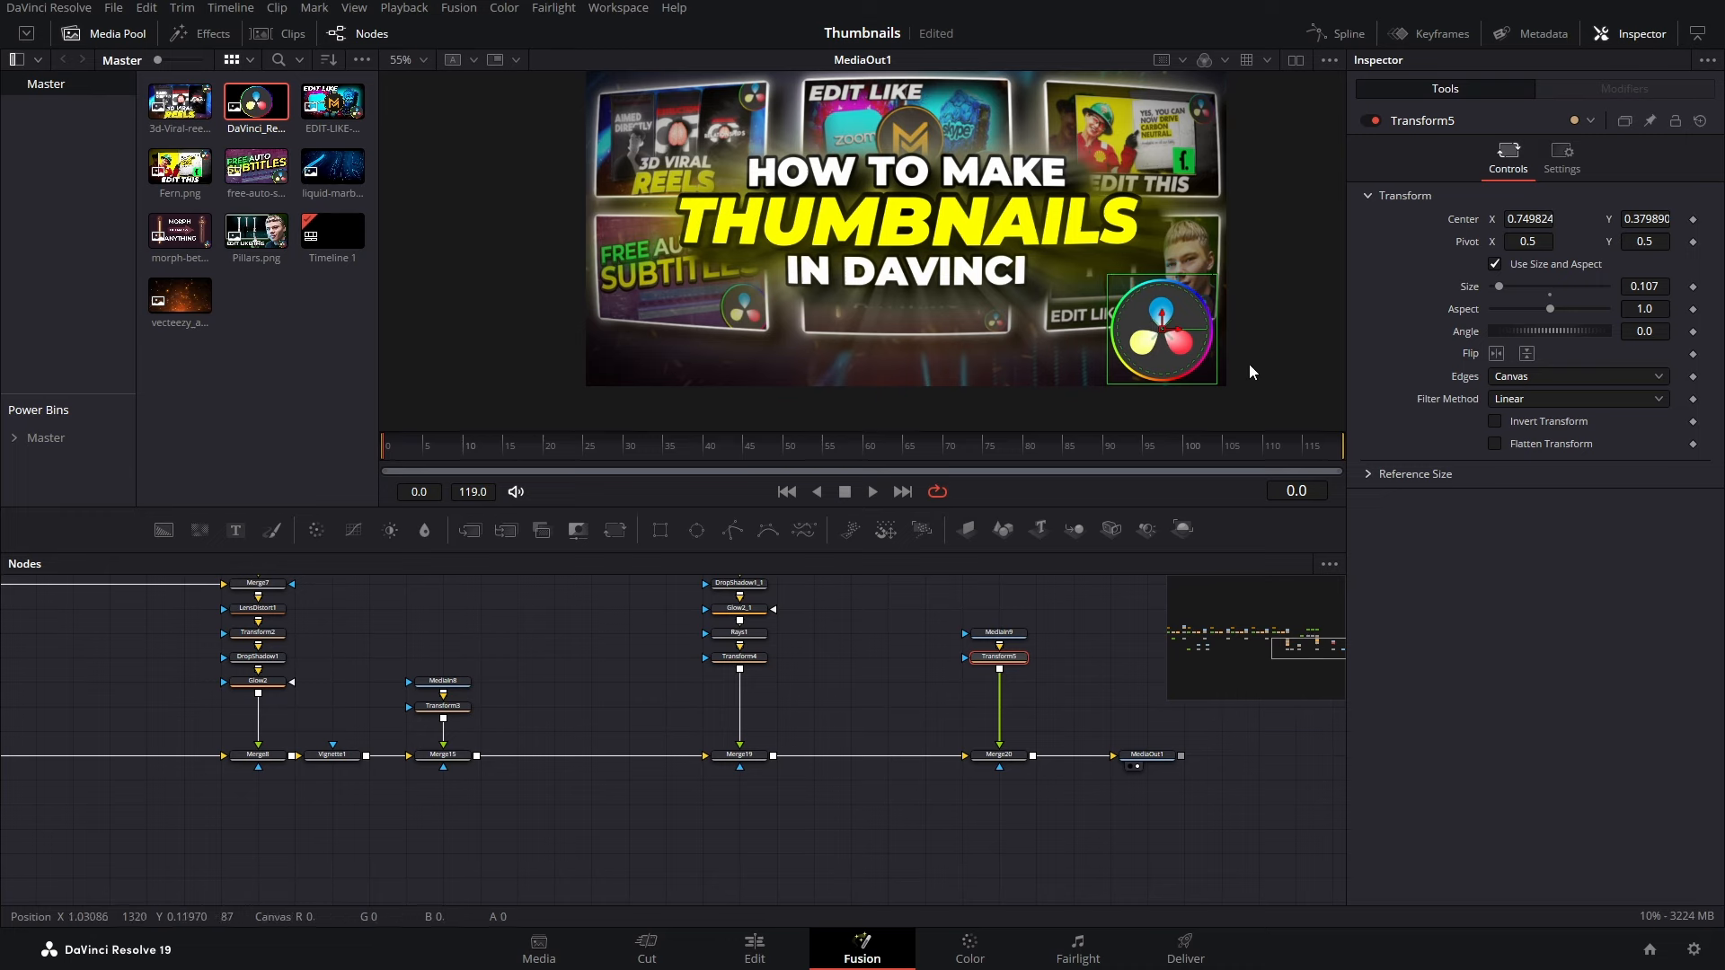
# Step: Add a Scanlines node after Merge15 with line frequency 11.02, line sharpness 1.717 and blend 0.181
pyautogui.click(893, 710)
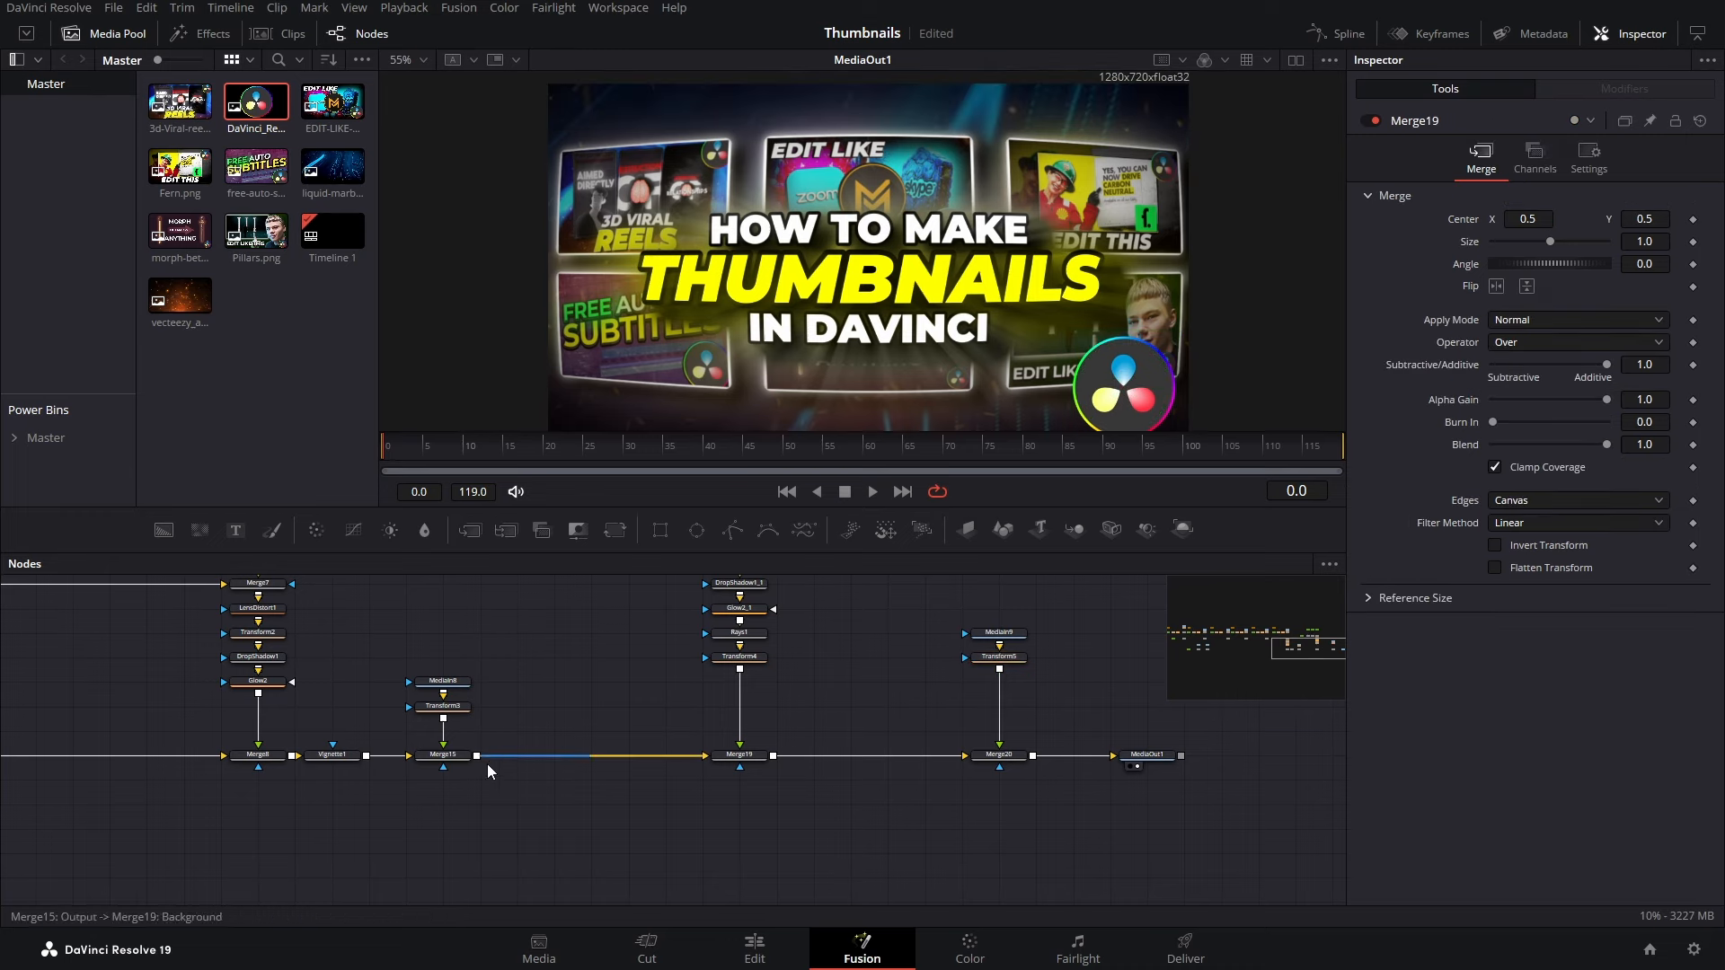
pyautogui.click(456, 760)
pyautogui.hotkey('shift', 'space')
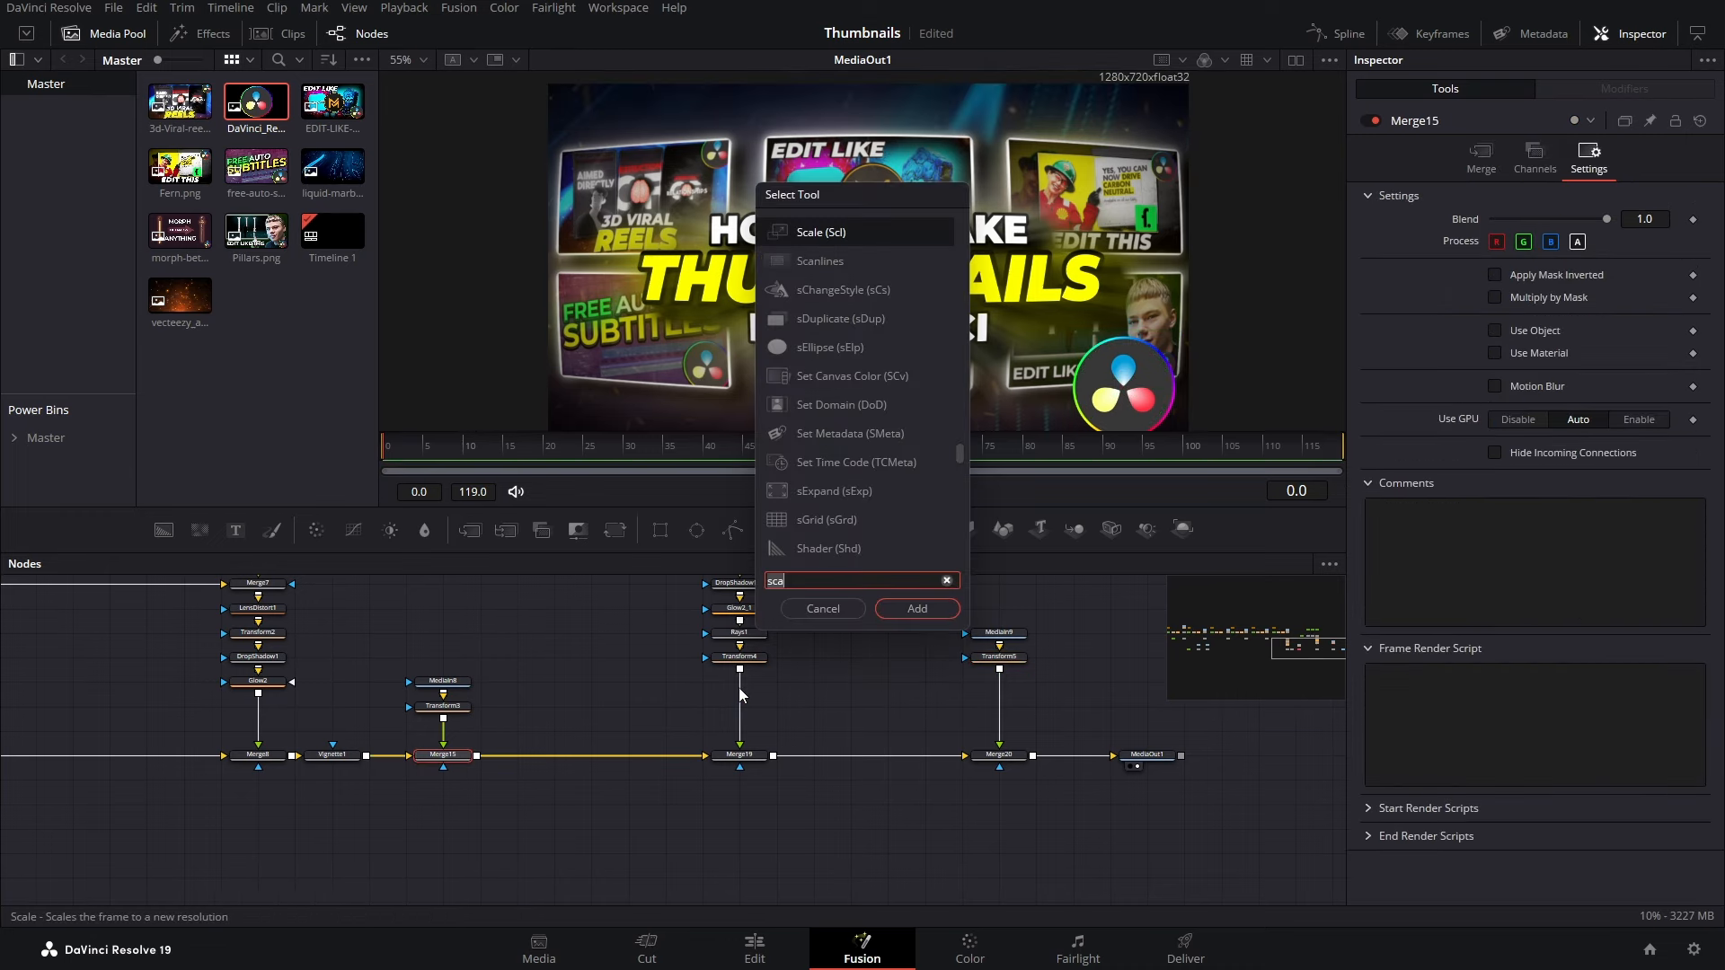
pyautogui.write('scan')
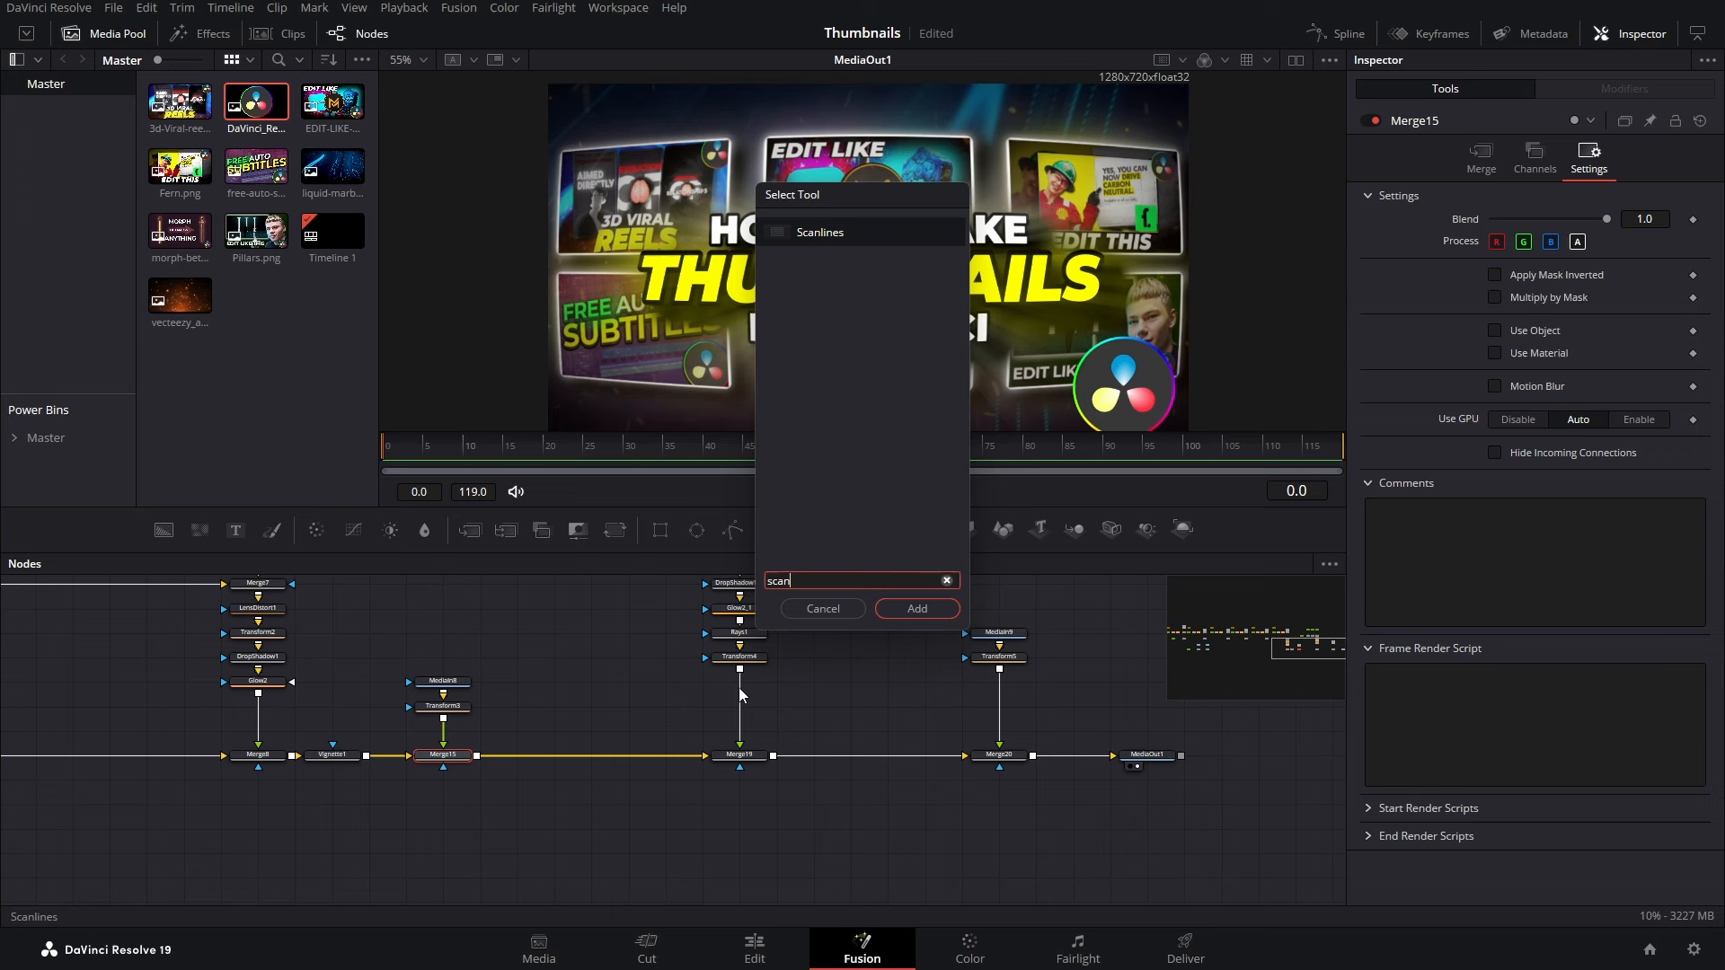
pyautogui.press('Return')
pyautogui.moveTo(1518, 226); pyautogui.dragTo(1591, 240)
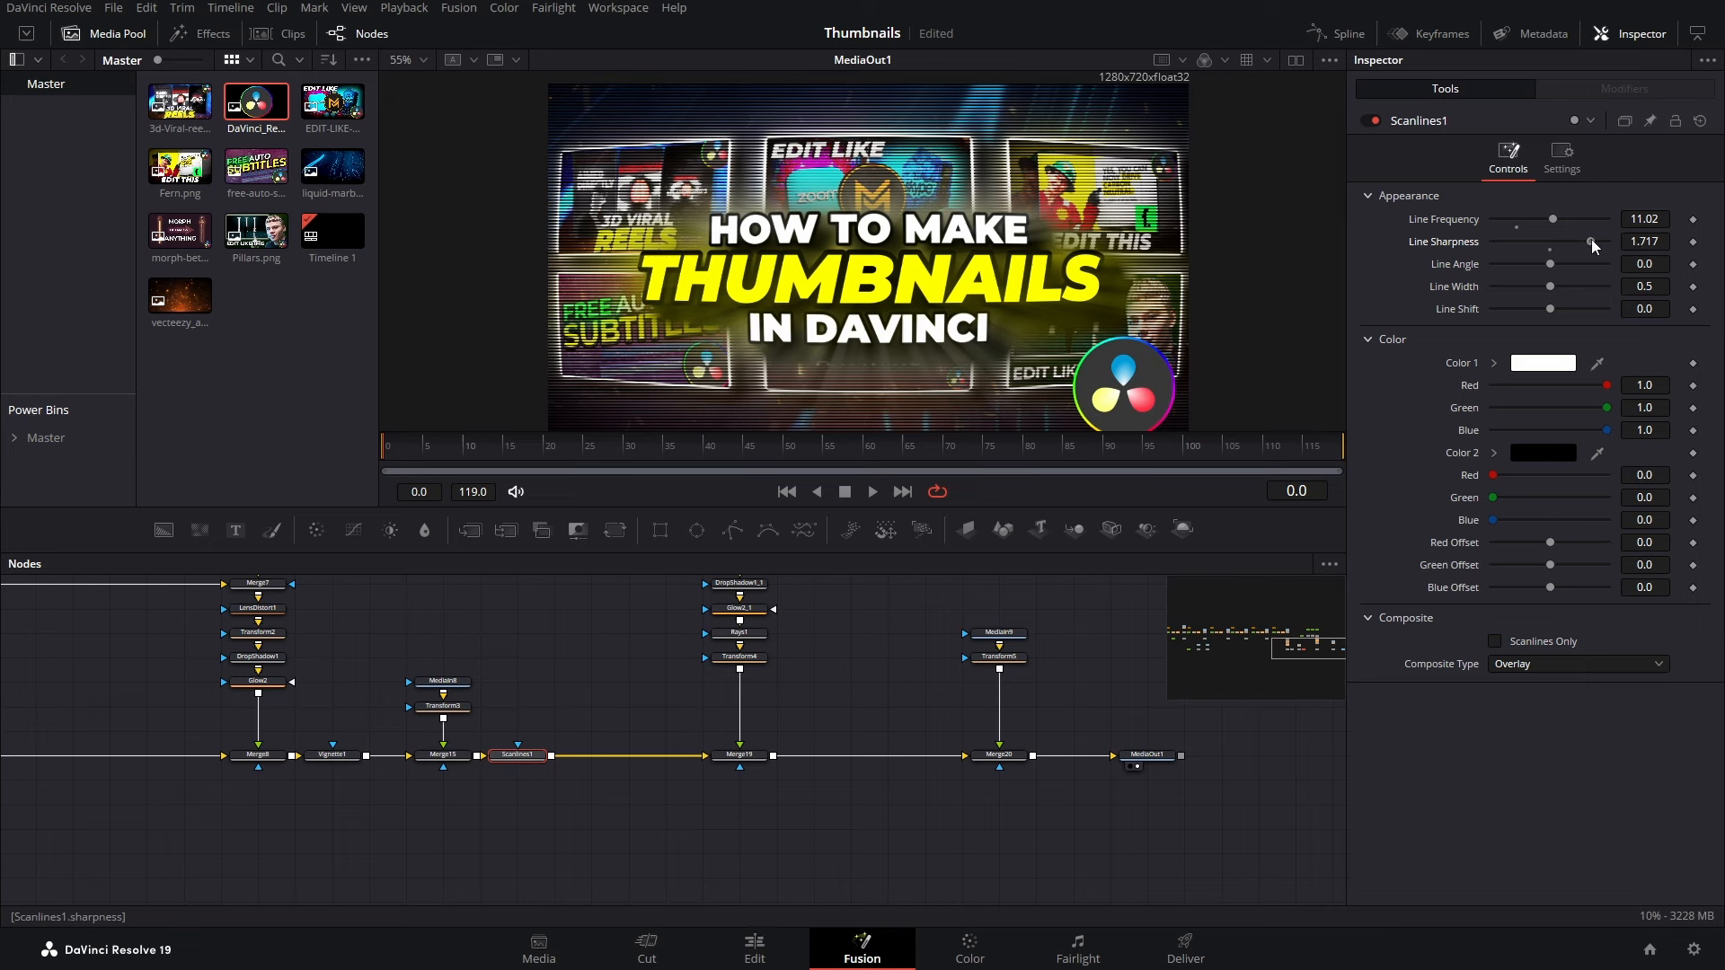
pyautogui.click(1562, 155)
pyautogui.moveTo(1594, 217); pyautogui.dragTo(1512, 219)
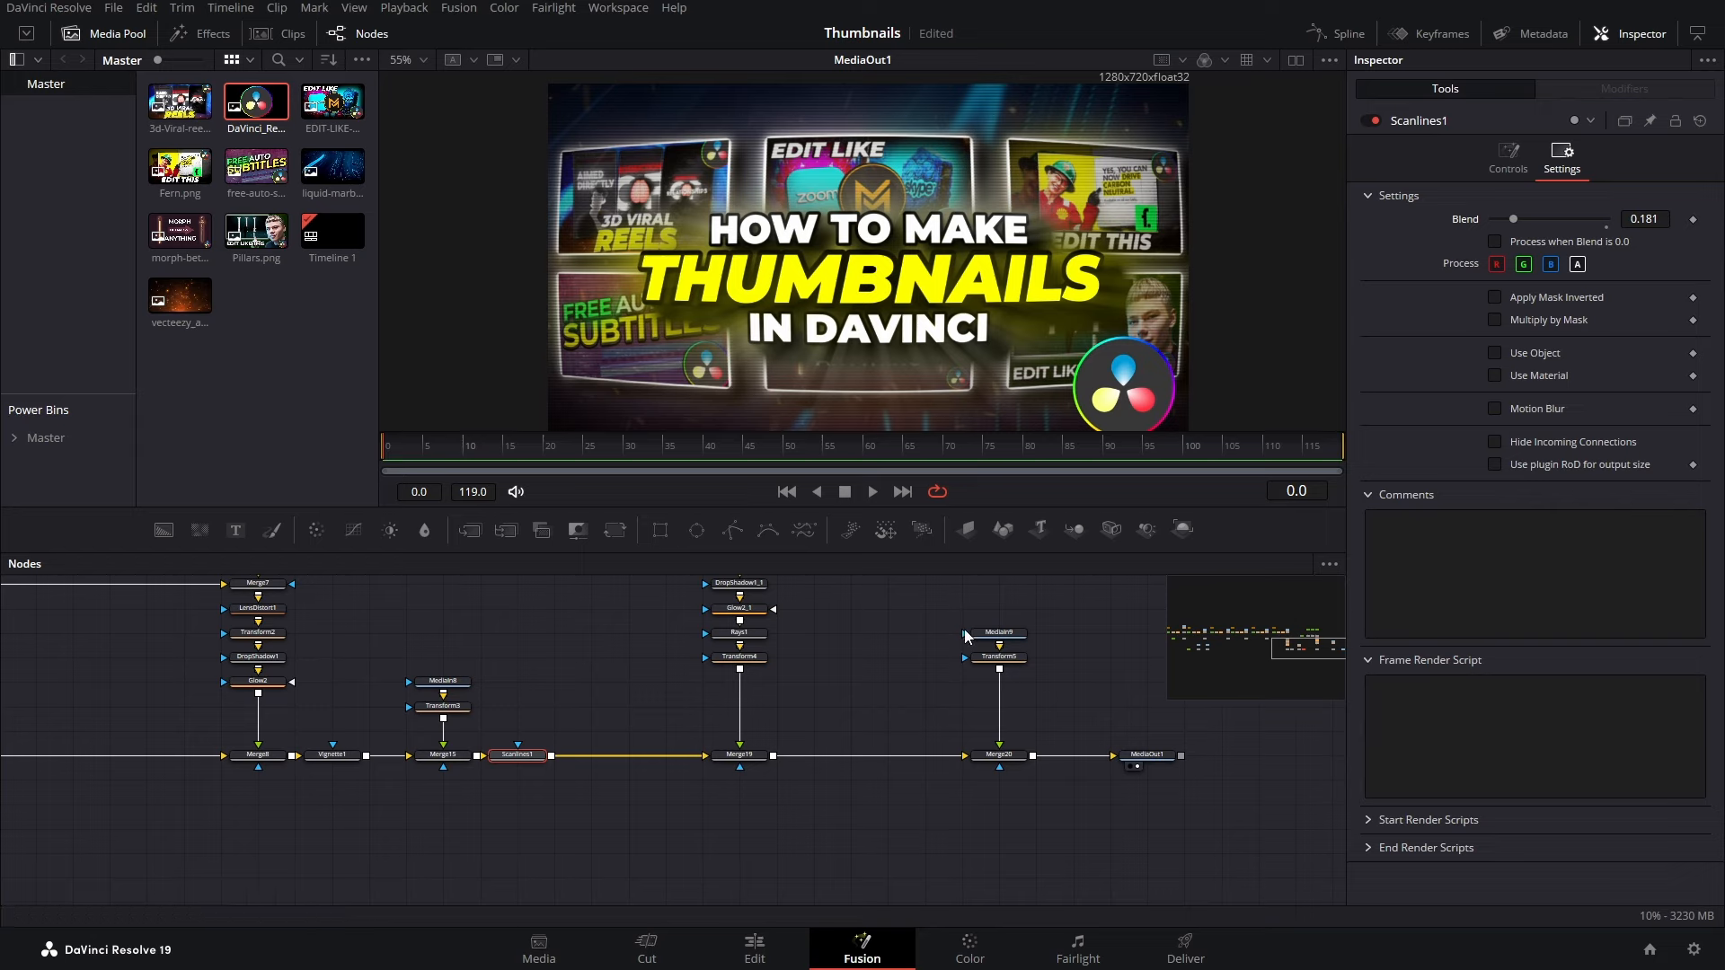
# Step: Enlarge the viewer on the Edit page and export the current frame to the Desktop as a PNG still named 1
pyautogui.click(759, 951)
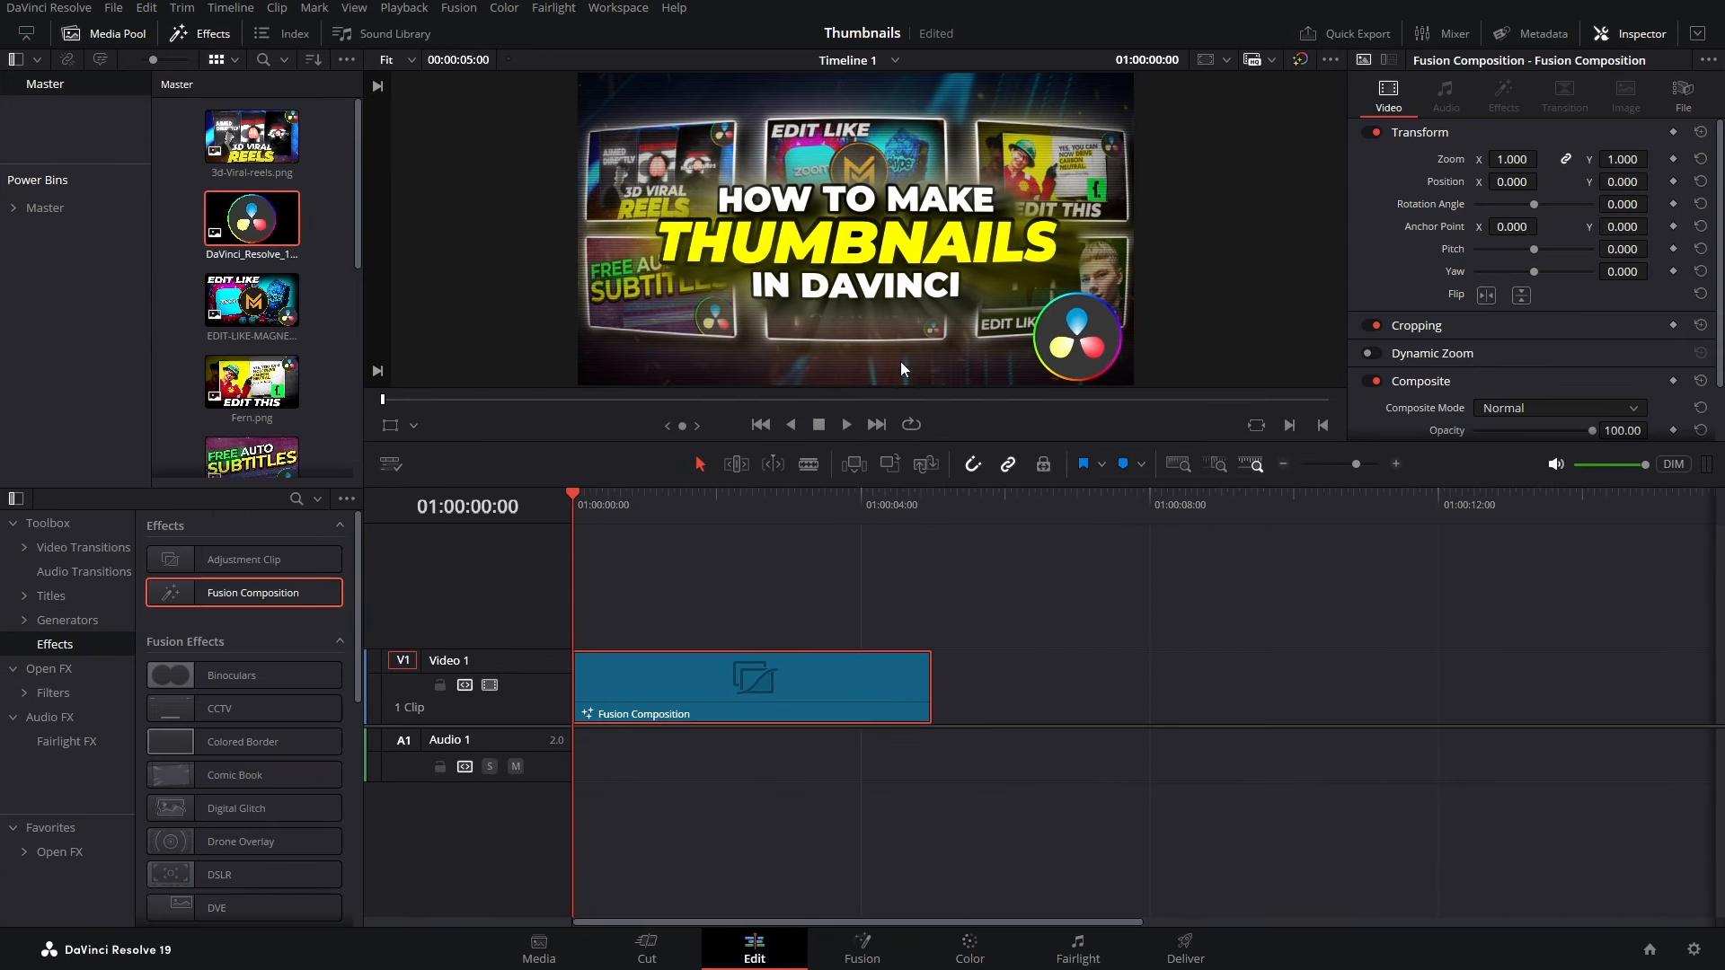
pyautogui.moveTo(943, 480); pyautogui.dragTo(928, 600)
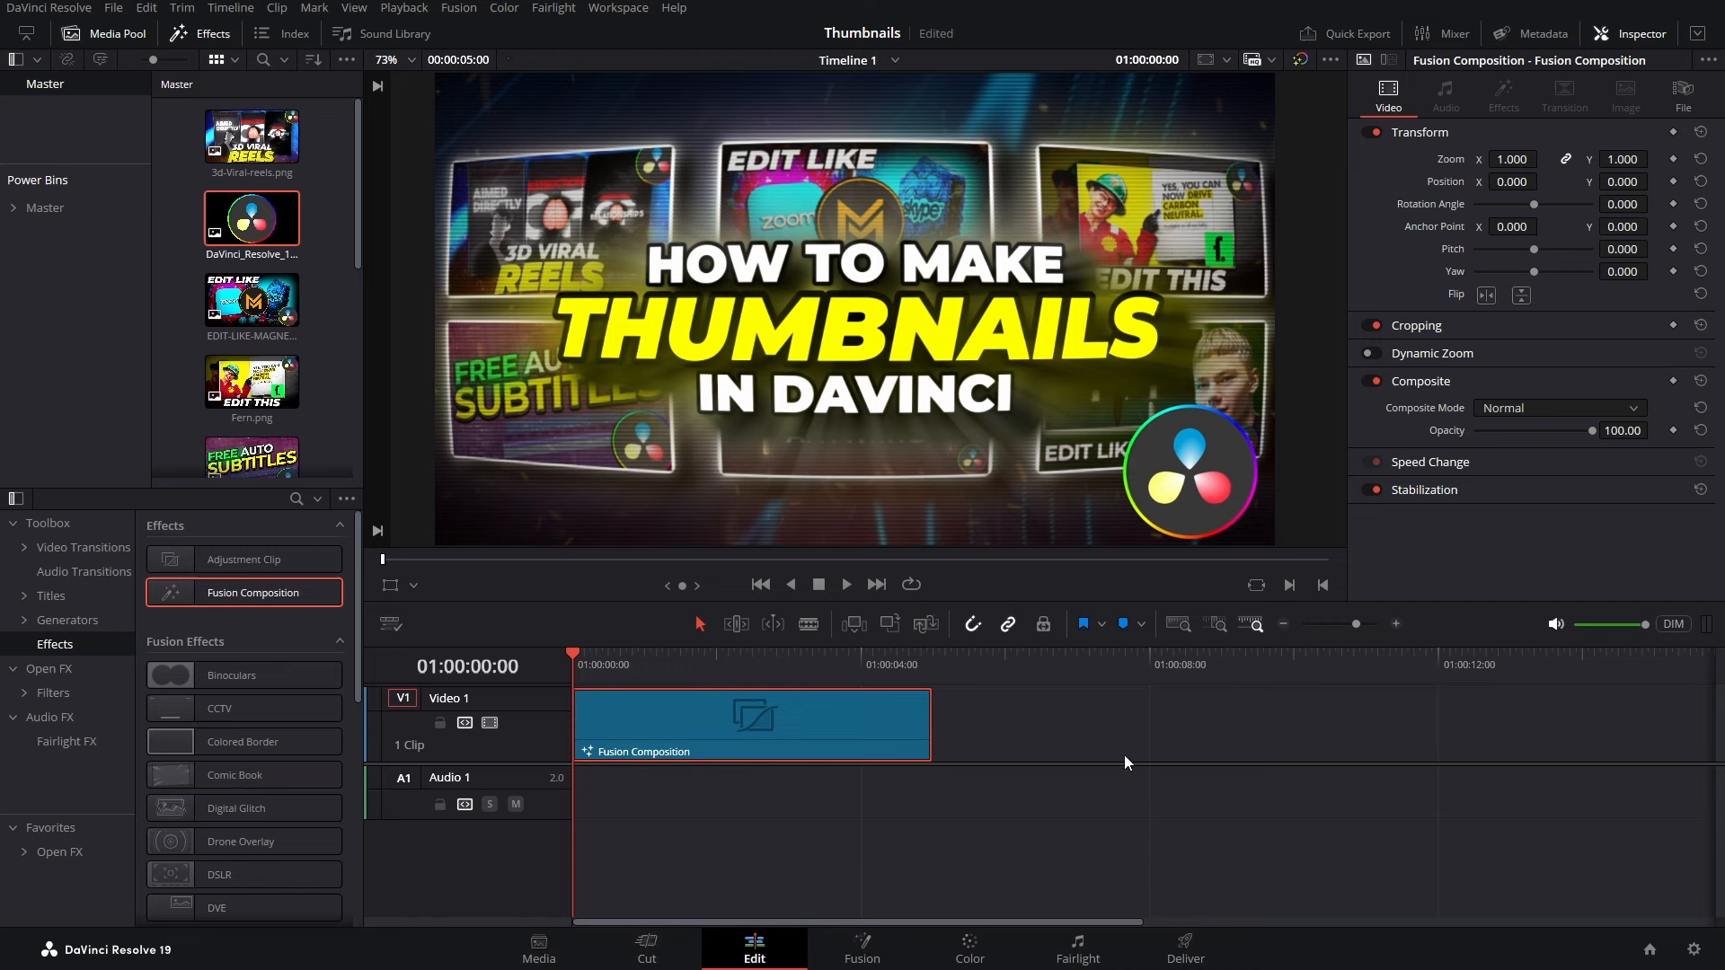
pyautogui.click(113, 9)
pyautogui.moveTo(310, 289)
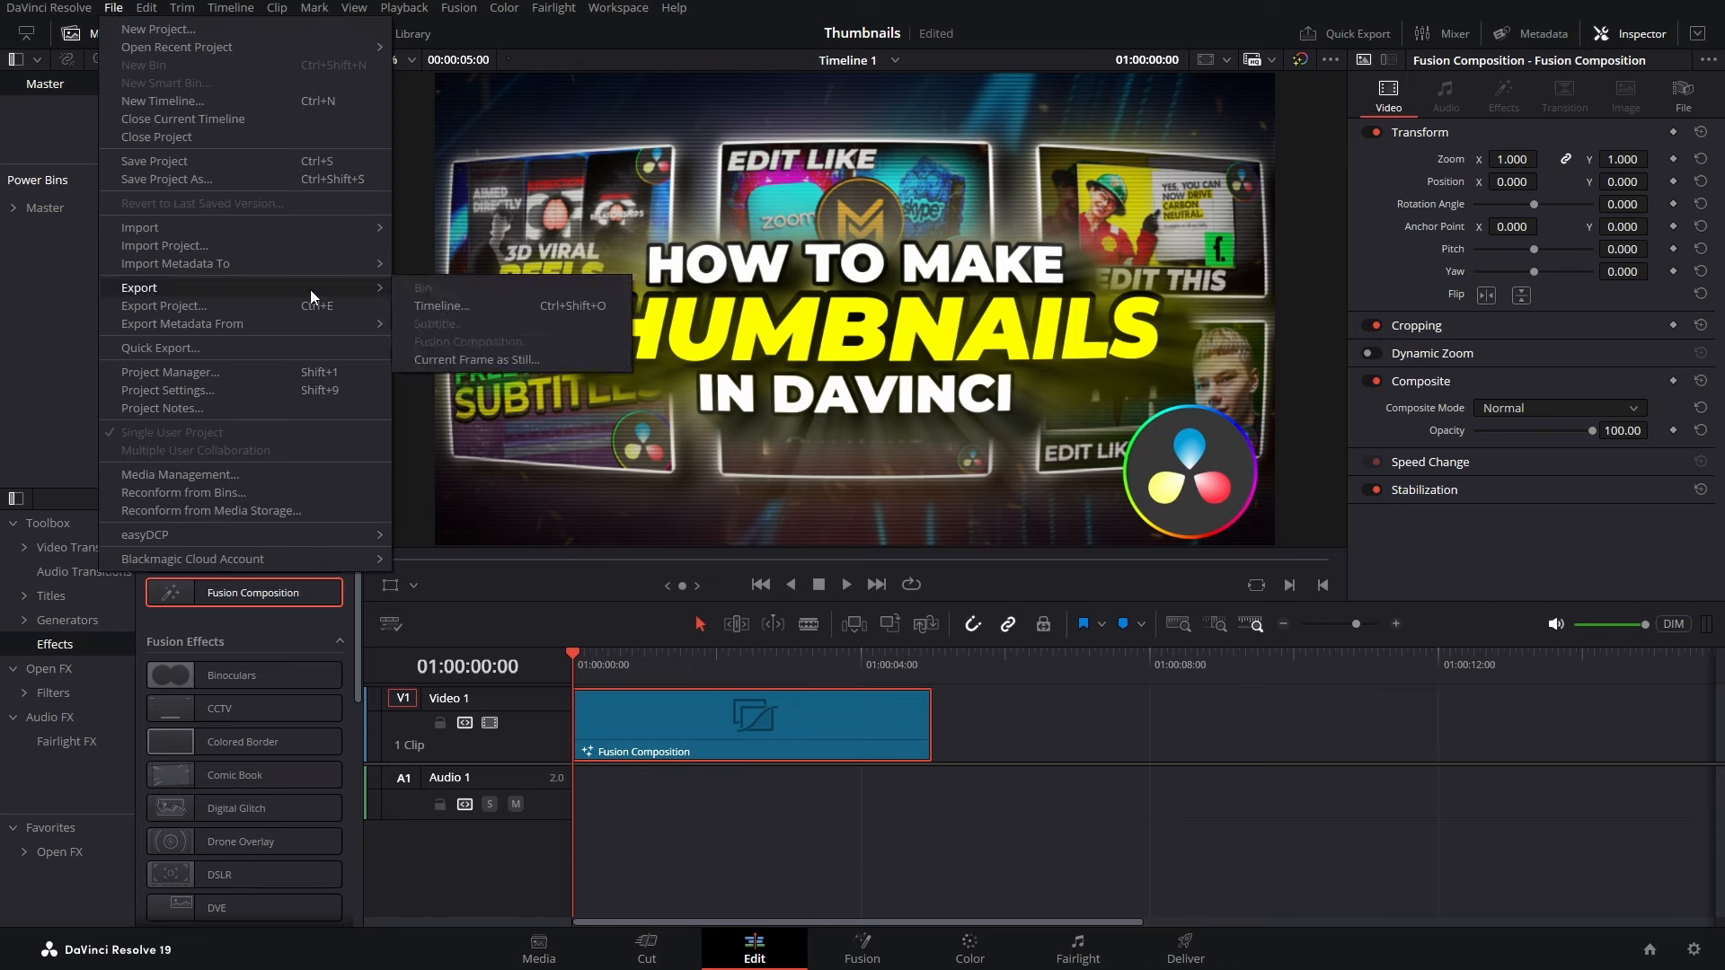
pyautogui.click(480, 360)
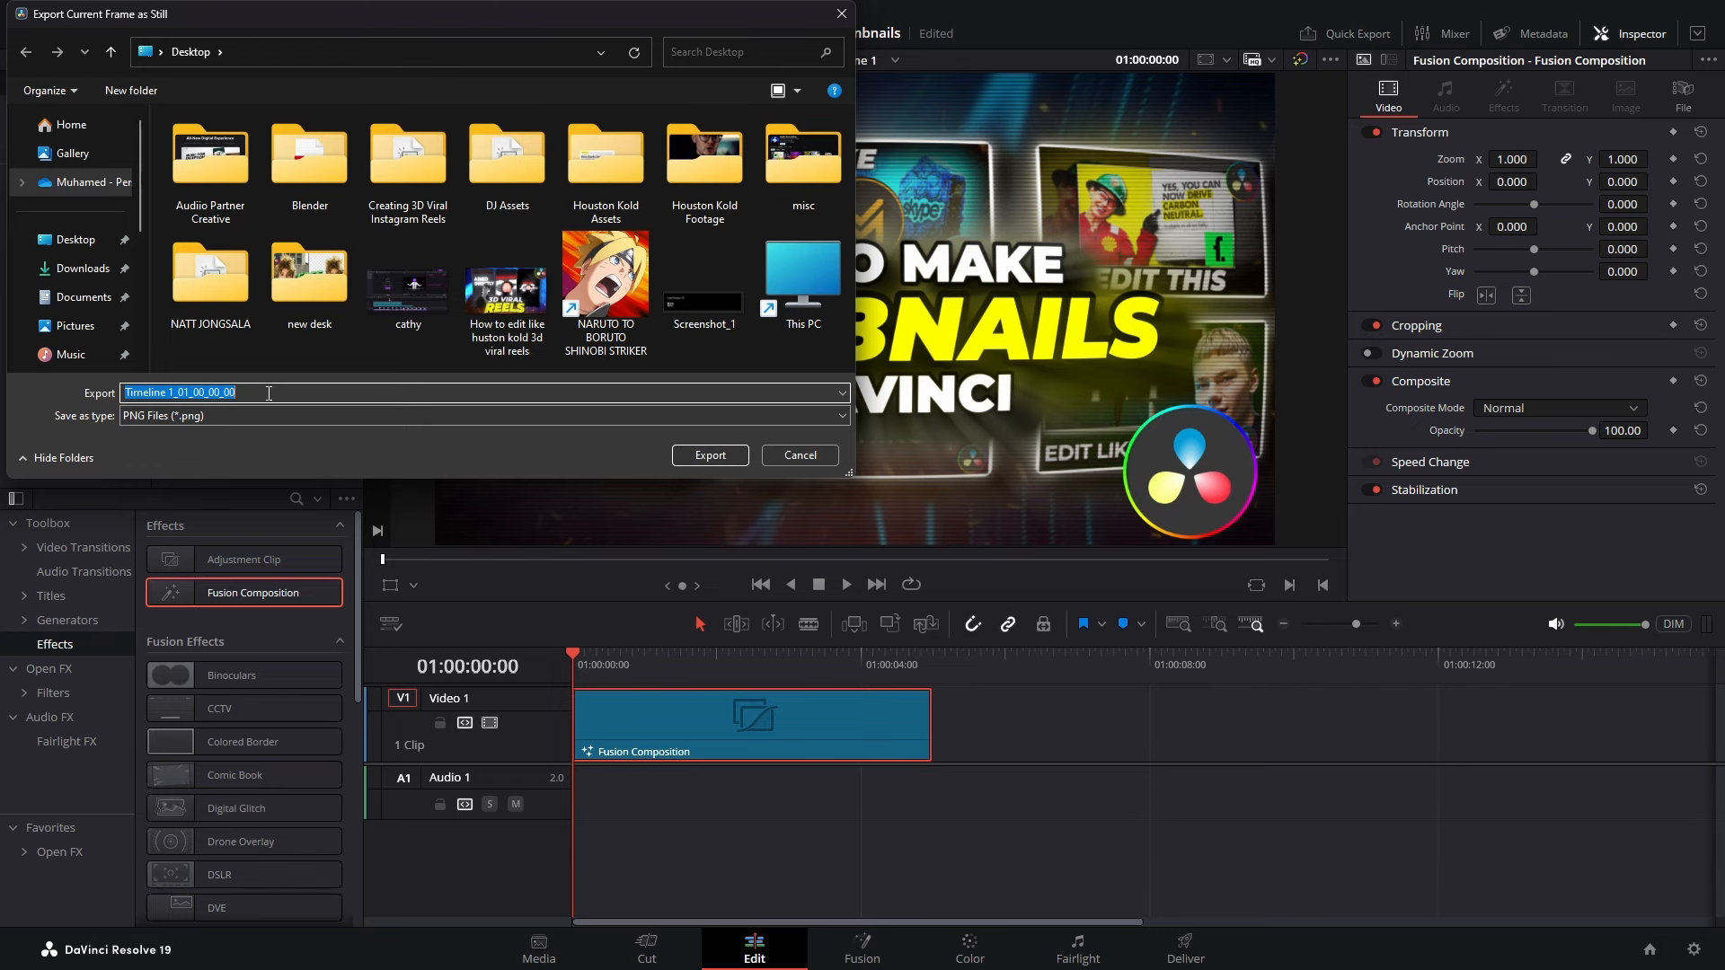
pyautogui.write('1')
pyautogui.click(680, 458)
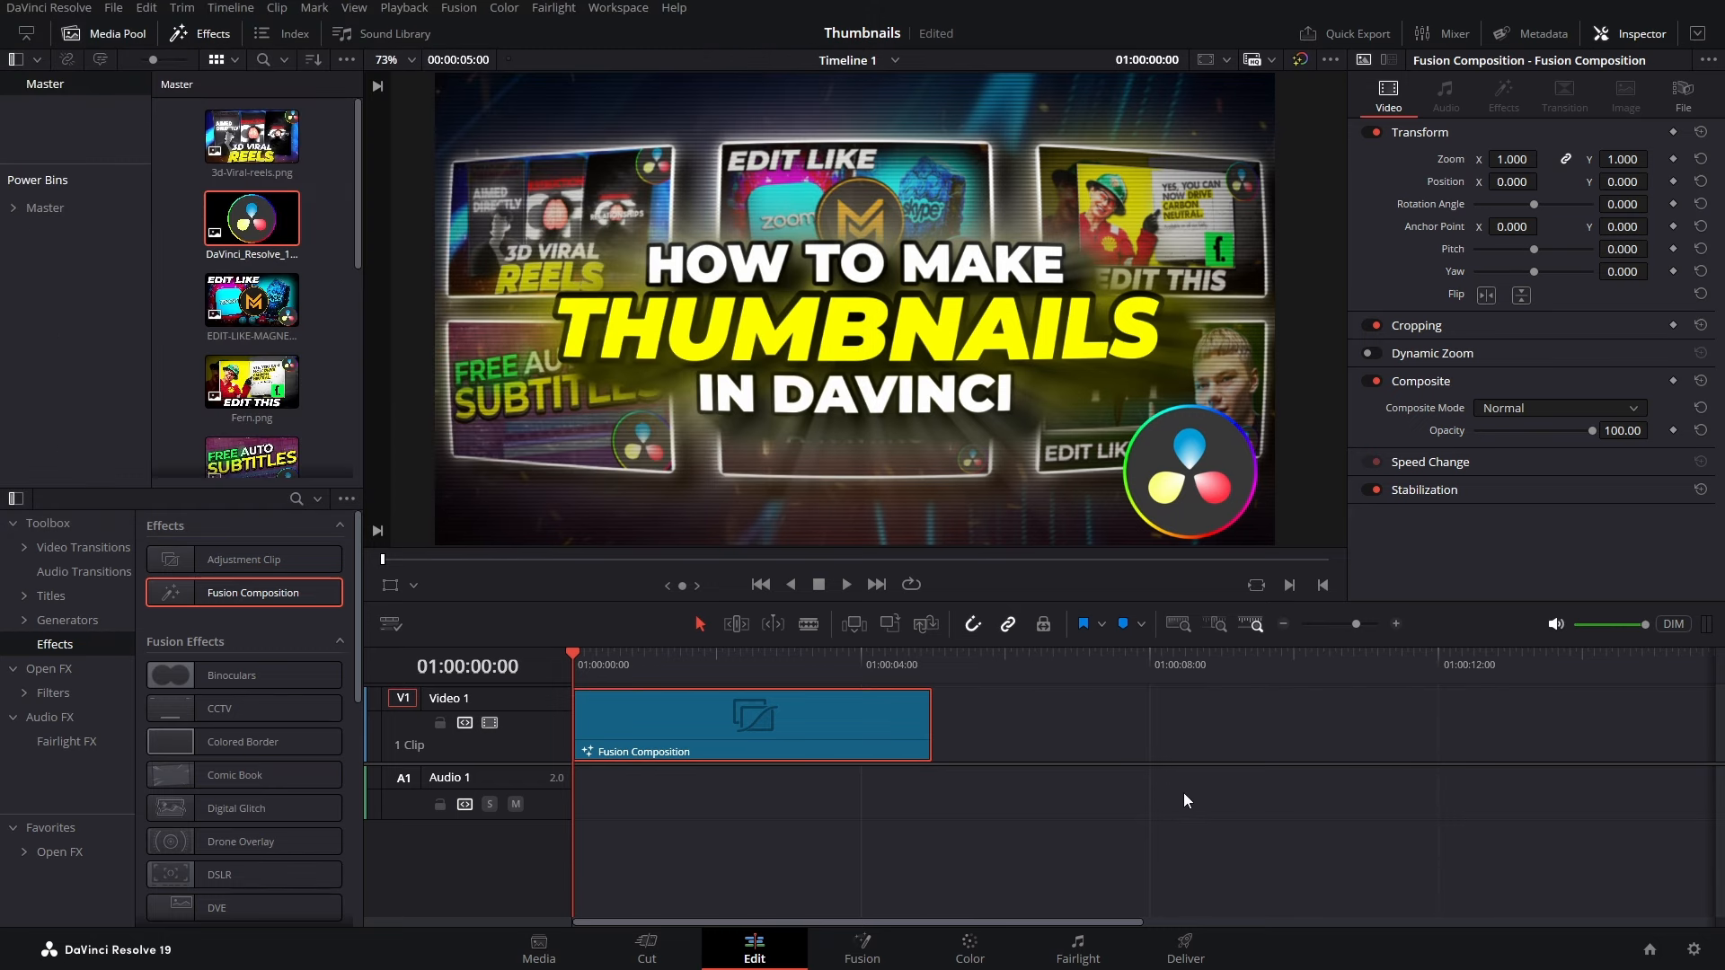